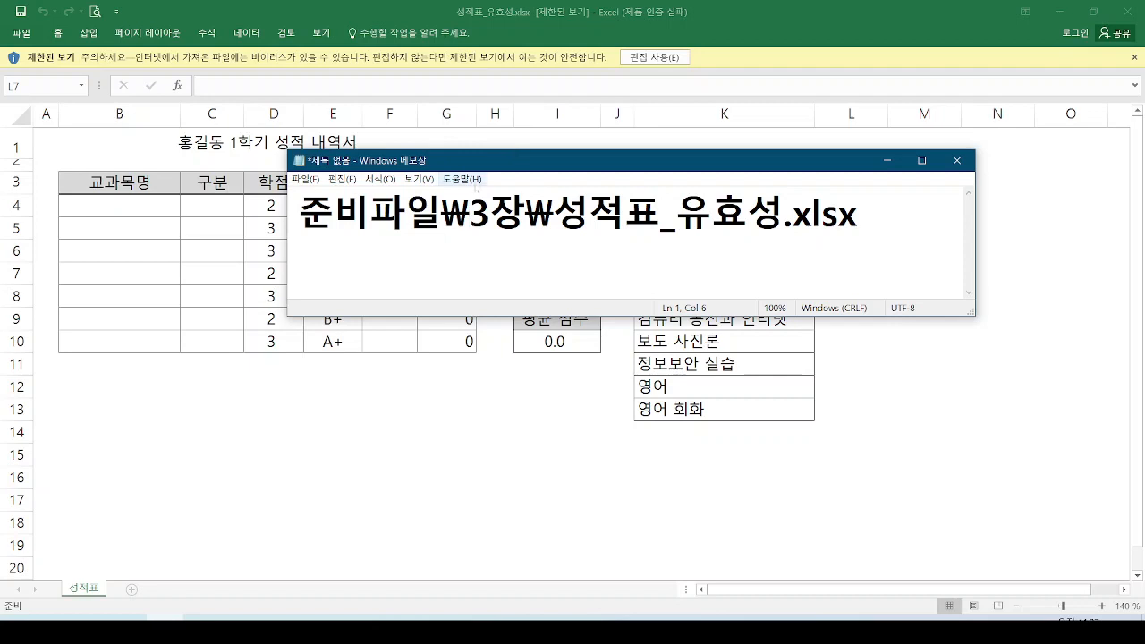
# Step: Clear the note window off the 성적표_유효성.xlsx workbook, enable editing, and select cell B4
pyautogui.click(886, 162)
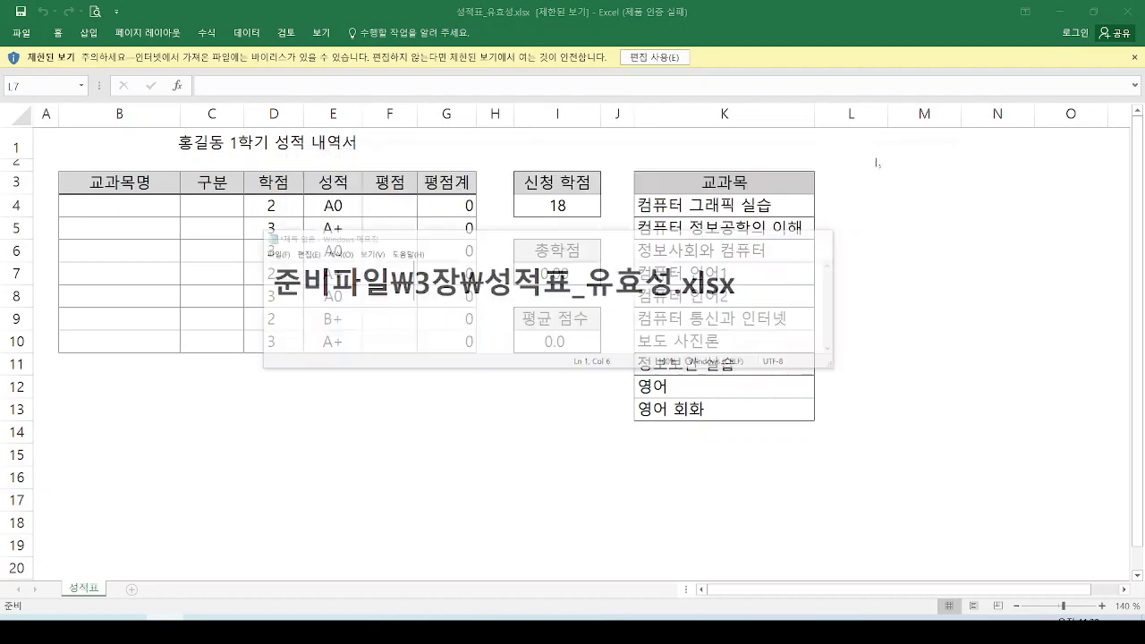
pyautogui.click(667, 59)
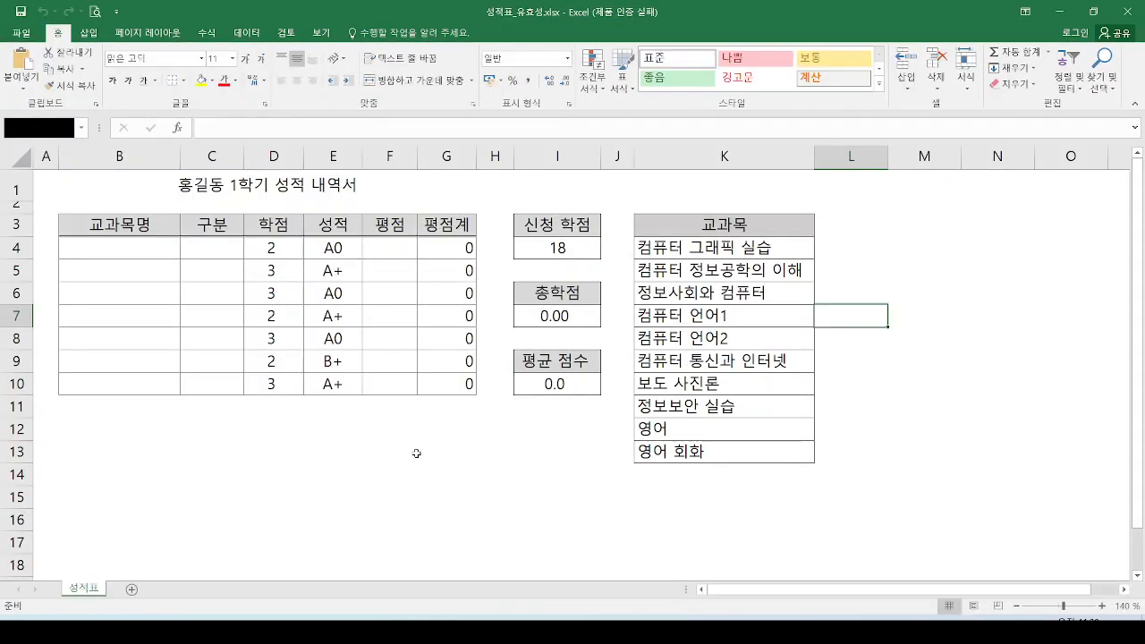
pyautogui.keyDown('shift'); pyautogui.click(417, 454); pyautogui.keyUp('shift')
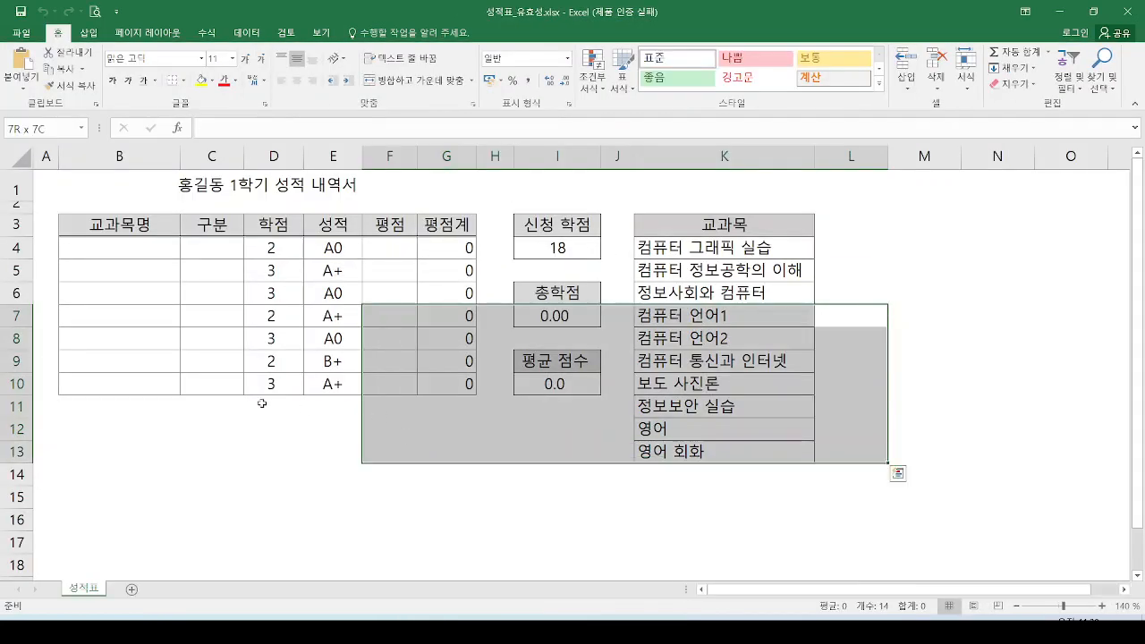
pyautogui.keyDown('shift'); pyautogui.click(262, 404); pyautogui.keyUp('shift')
pyautogui.keyDown('shift'); pyautogui.click(231, 302); pyautogui.keyUp('shift')
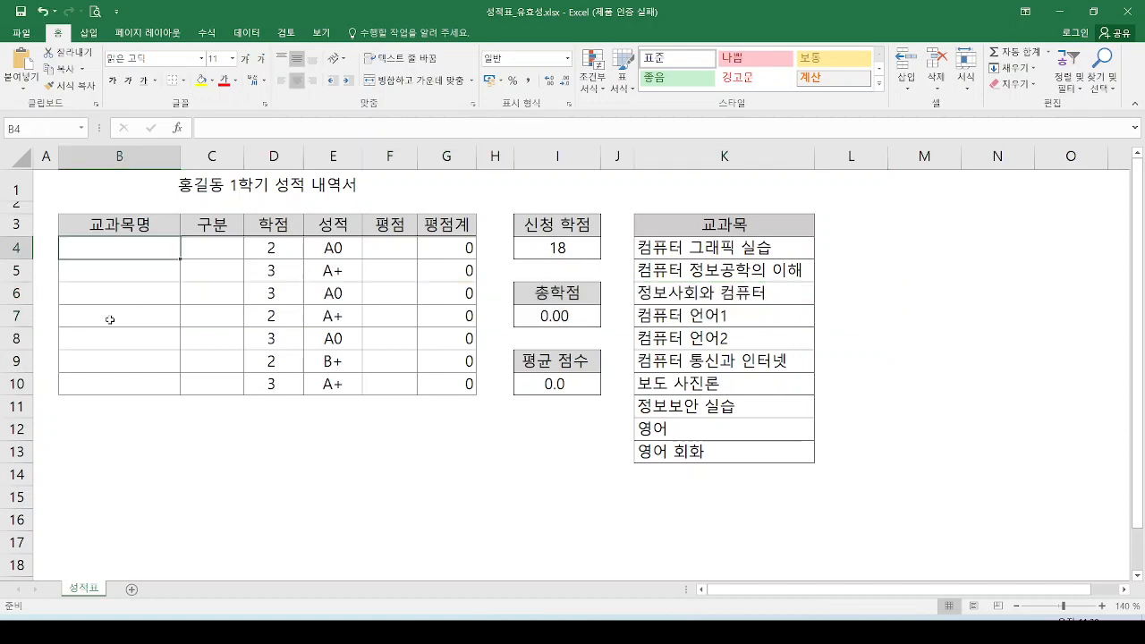
pyautogui.hotkey('ctrl', '2')
pyautogui.moveTo(168, 203); pyautogui.dragTo(270, 198)
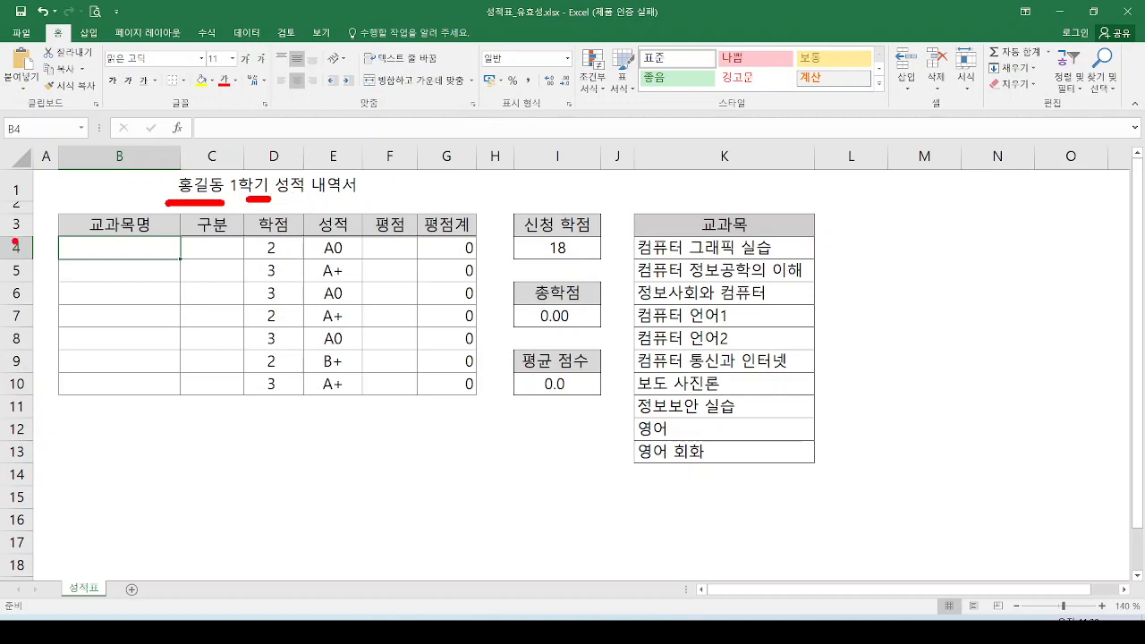
pyautogui.moveTo(49, 231)
pyautogui.mouseDown()
pyautogui.moveTo(125, 358)
pyautogui.moveTo(177, 412)
pyautogui.mouseUp()
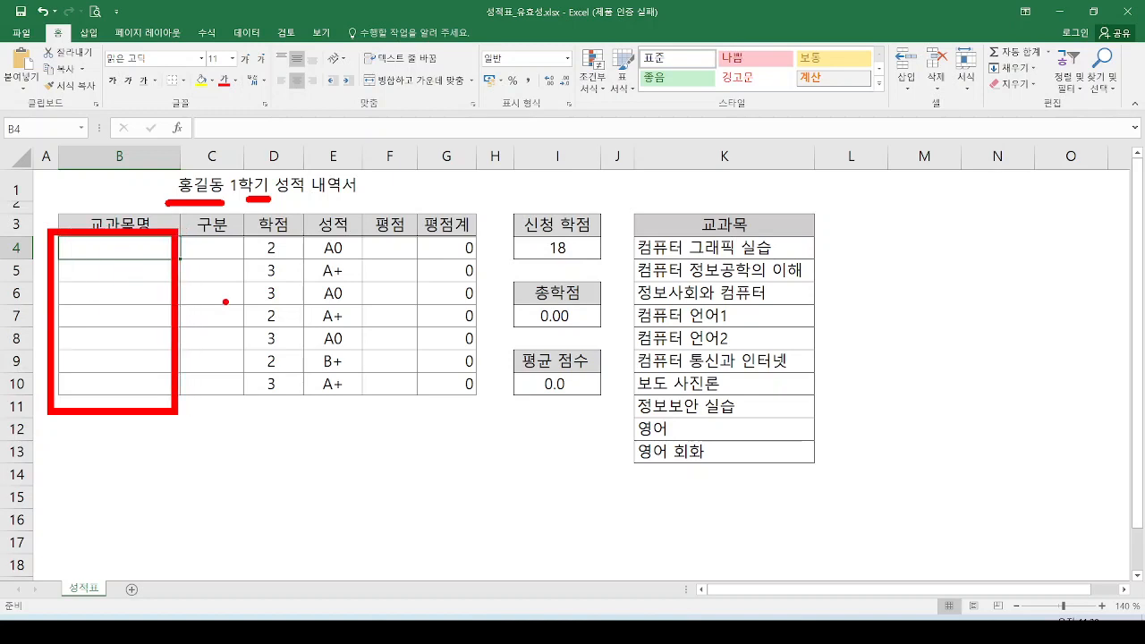
pyautogui.moveTo(192, 237)
pyautogui.mouseDown()
pyautogui.moveTo(190, 311)
pyautogui.moveTo(192, 237)
pyautogui.mouseUp()
pyautogui.moveTo(369, 243); pyautogui.dragTo(369, 242)
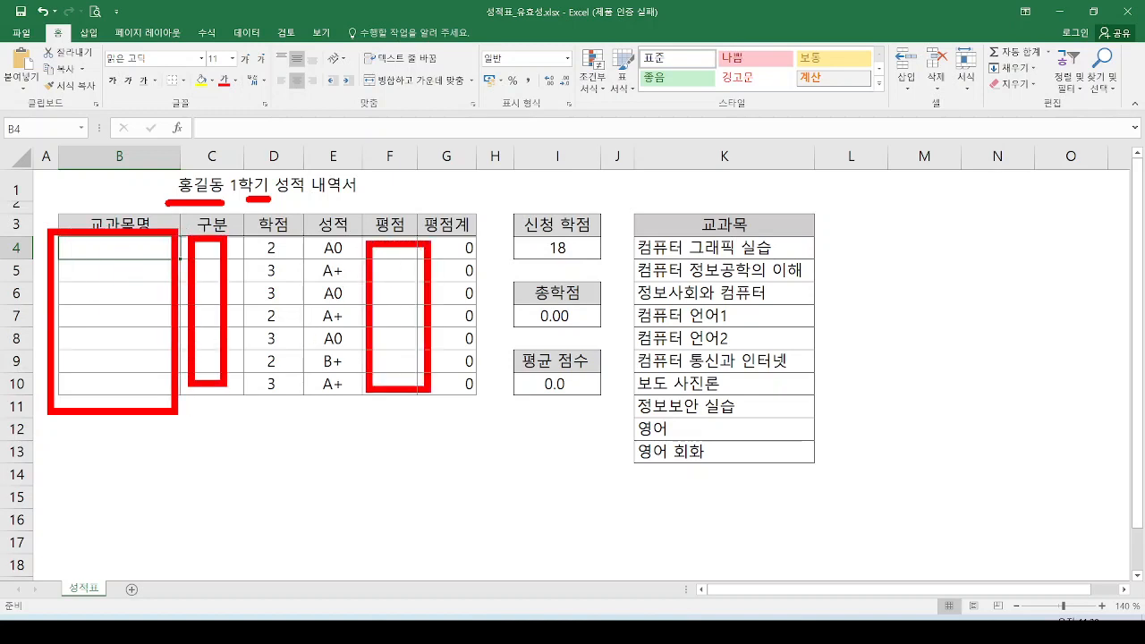
pyautogui.press('Escape')
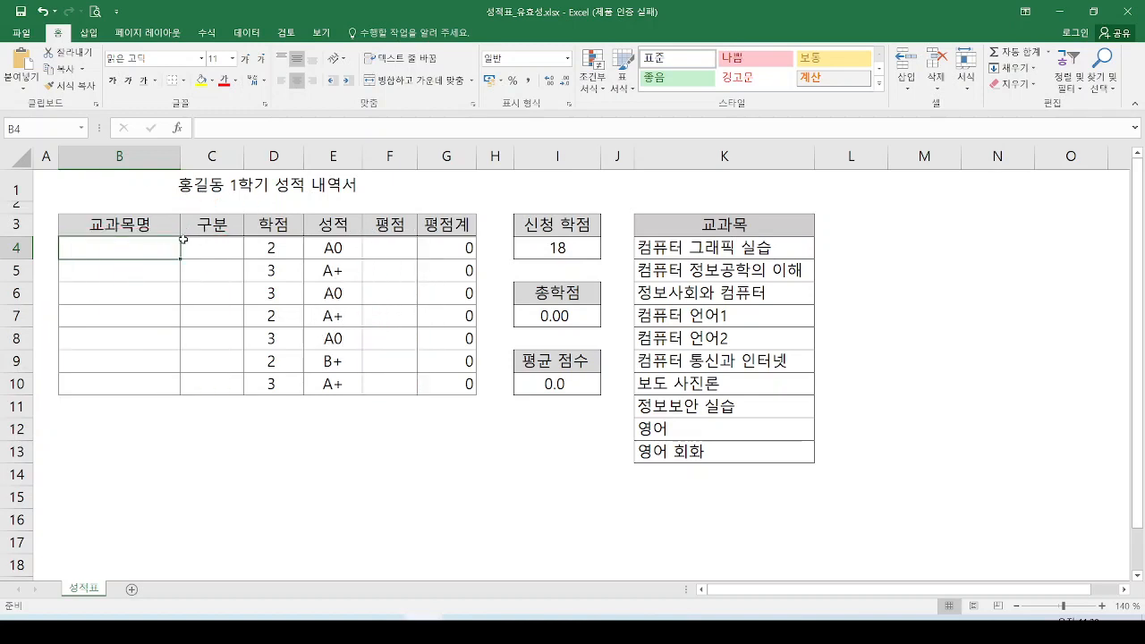
pyautogui.moveTo(791, 244)
pyautogui.mouseDown()
pyautogui.moveTo(635, 251)
pyautogui.moveTo(623, 465)
pyautogui.moveTo(821, 365)
pyautogui.moveTo(780, 240)
pyautogui.moveTo(814, 439)
pyautogui.mouseUp()
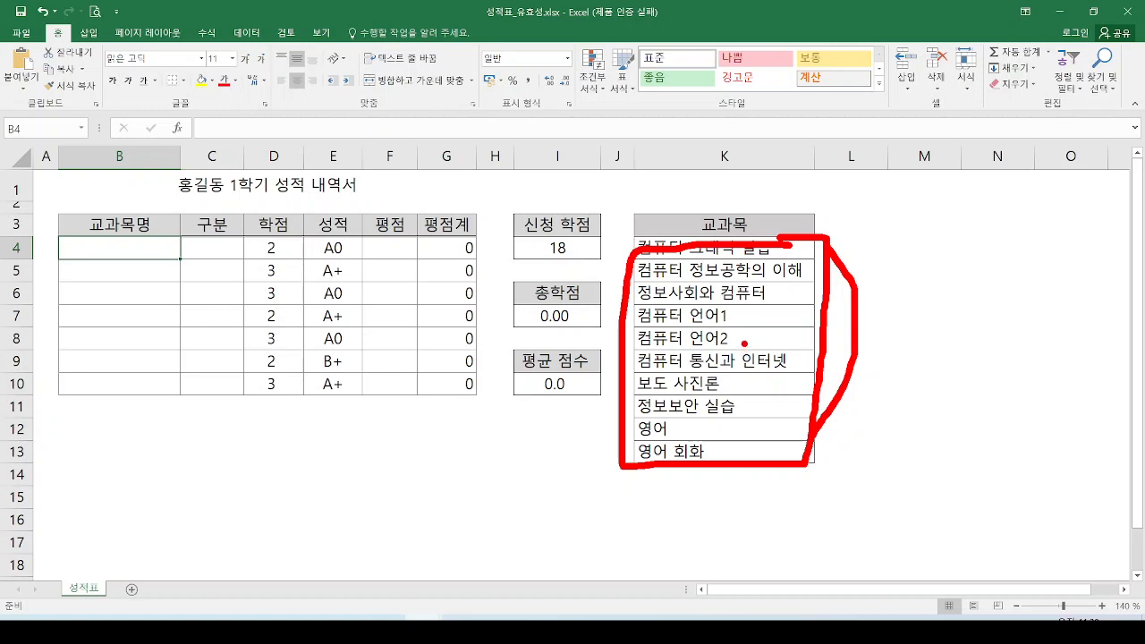
pyautogui.press('e')
pyautogui.moveTo(804, 244)
pyautogui.mouseDown()
pyautogui.moveTo(637, 234)
pyautogui.moveTo(817, 417)
pyautogui.moveTo(806, 220)
pyautogui.mouseUp()
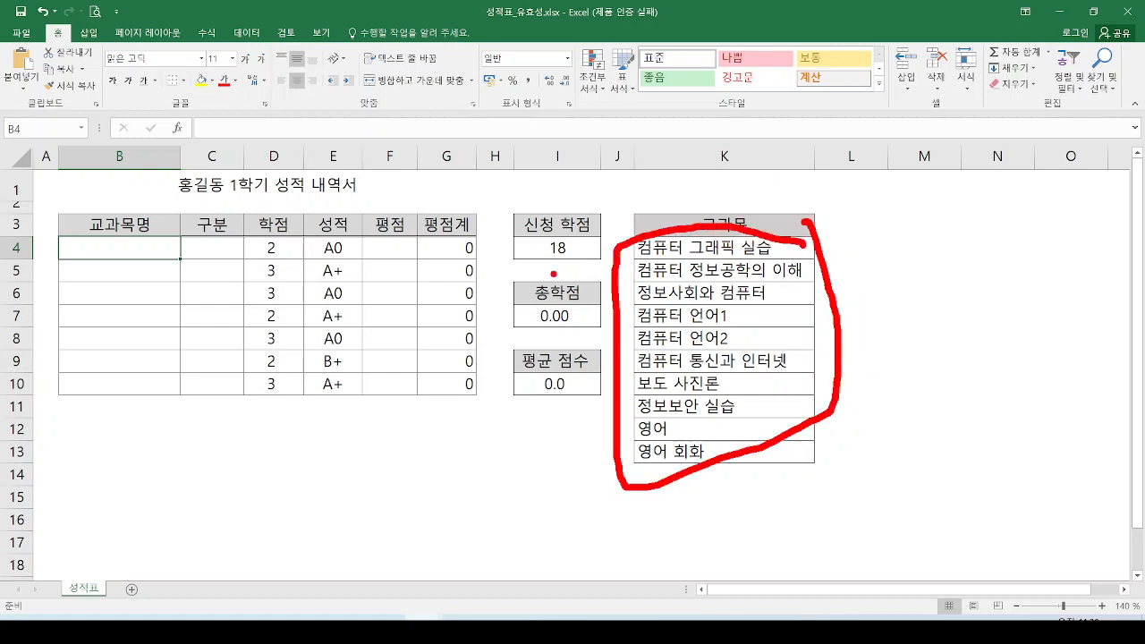
pyautogui.moveTo(644, 274)
pyautogui.mouseDown()
pyautogui.moveTo(439, 223)
pyautogui.moveTo(175, 238)
pyautogui.moveTo(163, 255)
pyautogui.moveTo(174, 265)
pyautogui.mouseUp()
pyautogui.moveTo(63, 259); pyautogui.dragTo(164, 265)
pyautogui.moveTo(72, 289); pyautogui.dragTo(134, 290)
pyautogui.moveTo(66, 331); pyautogui.dragTo(126, 332)
pyautogui.moveTo(79, 350); pyautogui.dragTo(119, 350)
pyautogui.press('Escape')
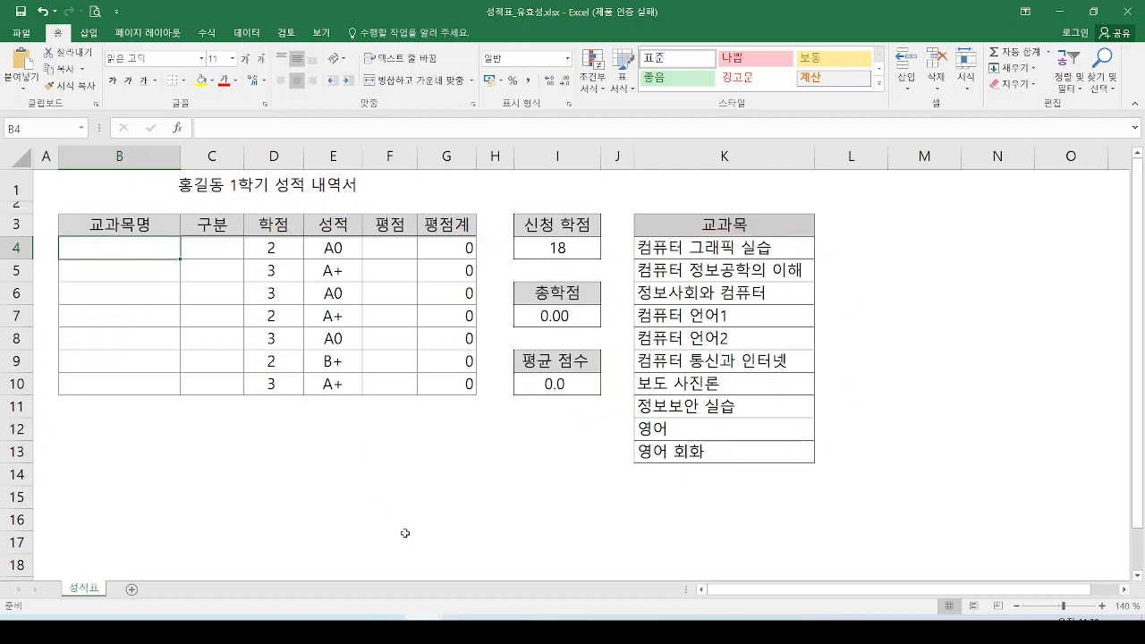
# Step: Switch to the PowerPoint slide show, review the validation rules for the 교과목명, 구분 and 평점 columns, and return to Excel
pyautogui.hotkey('alt', 'Tab')
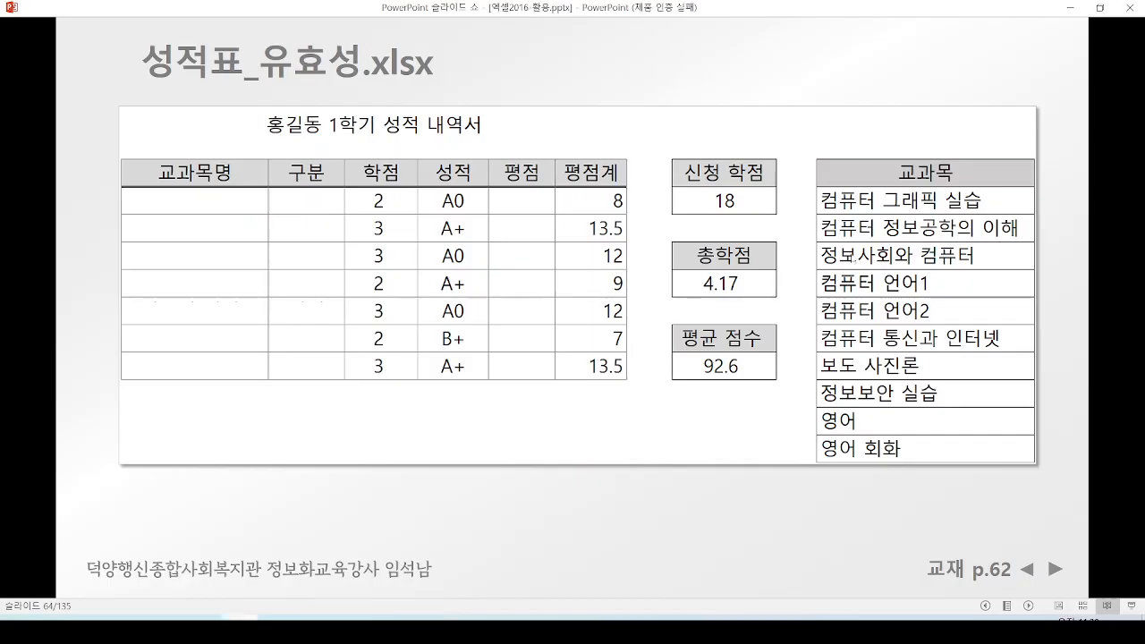
pyautogui.click(821, 275)
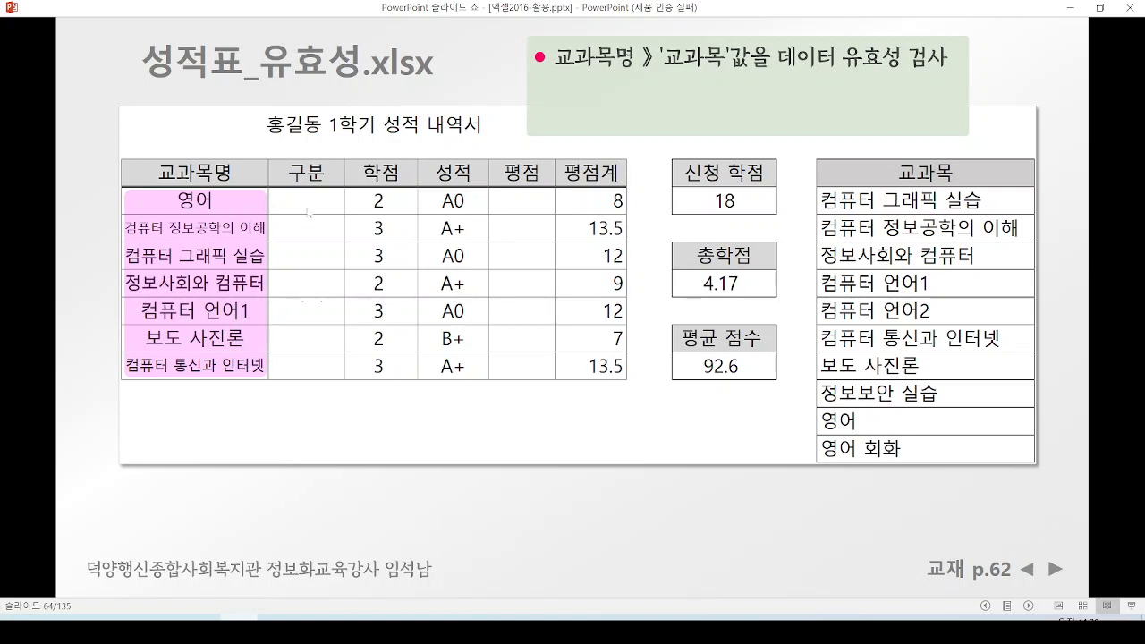
pyautogui.click(307, 212)
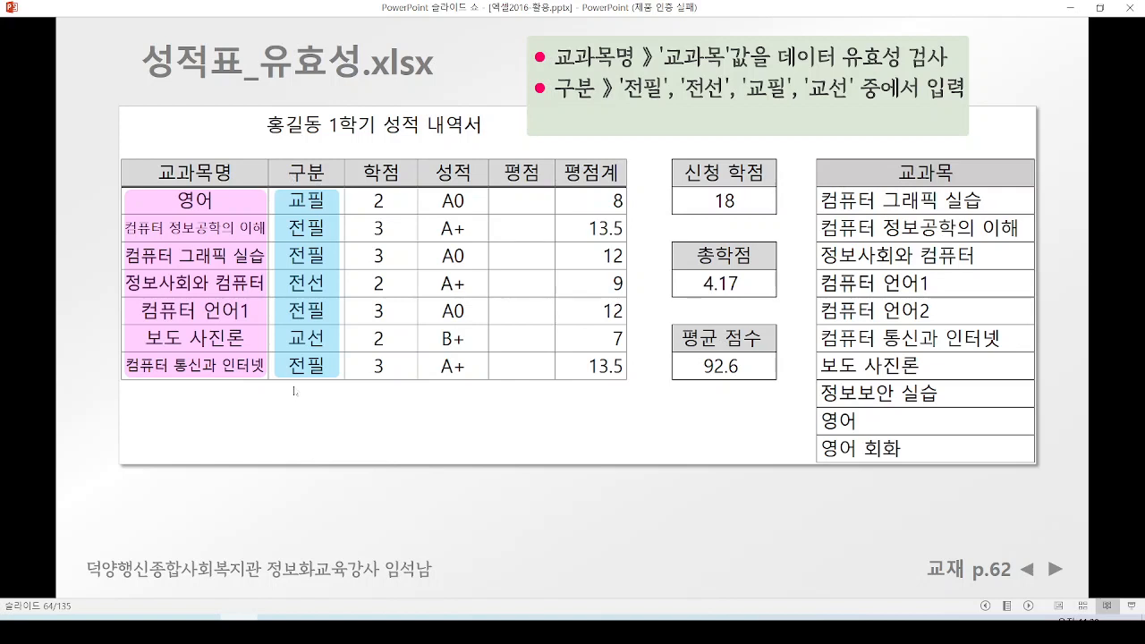
pyautogui.click(453, 342)
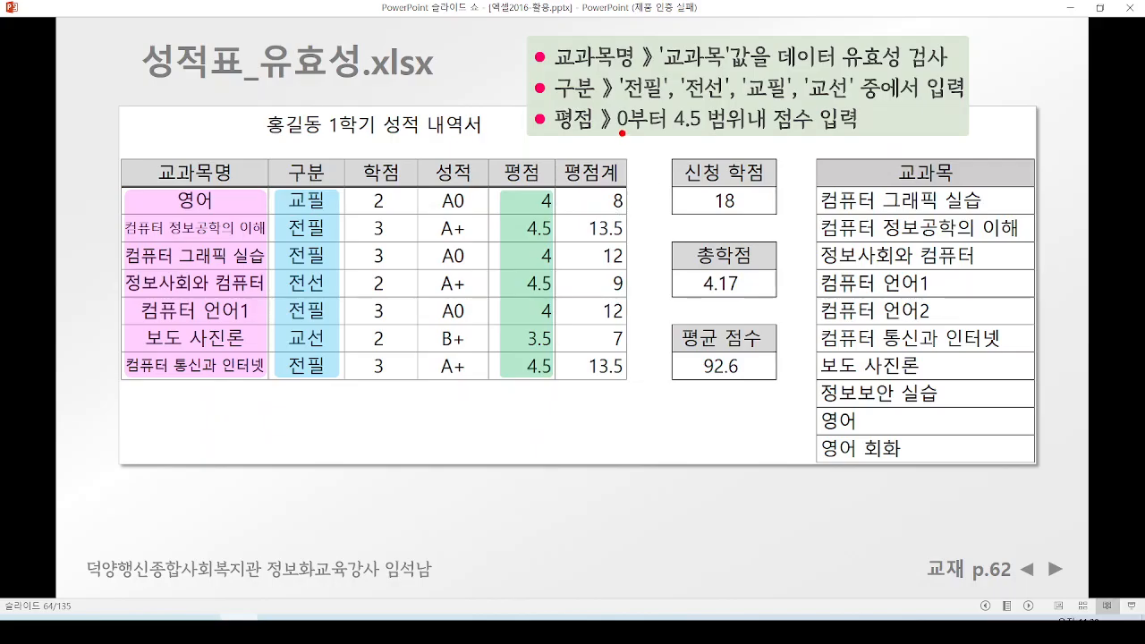
pyautogui.moveTo(619, 132); pyautogui.dragTo(696, 132)
pyautogui.moveTo(534, 178); pyautogui.dragTo(540, 161)
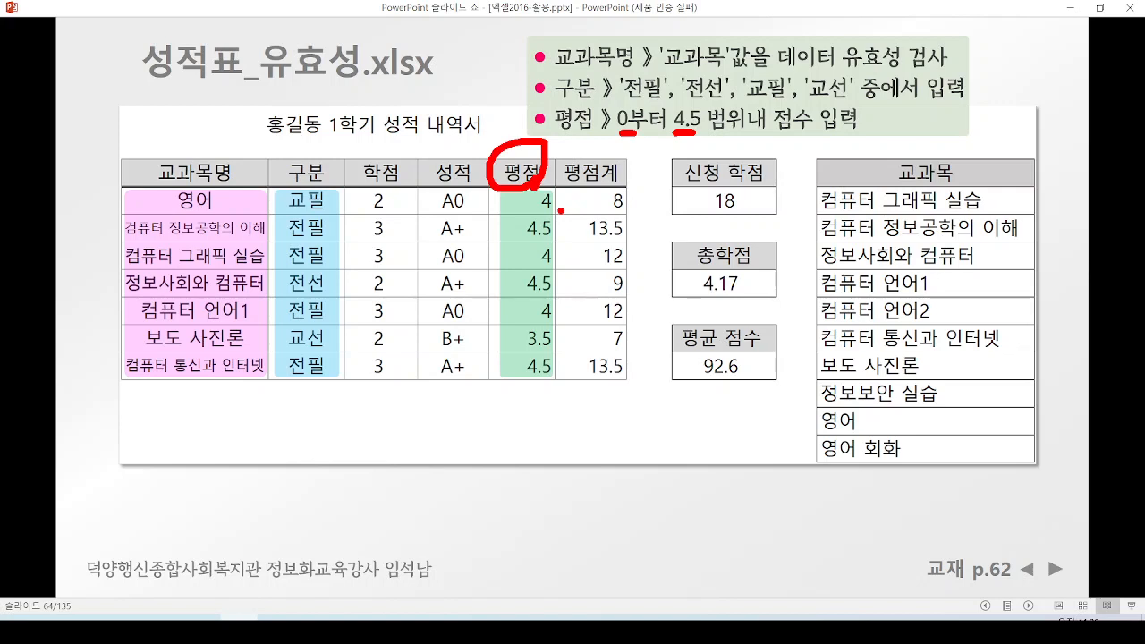
pyautogui.press('e')
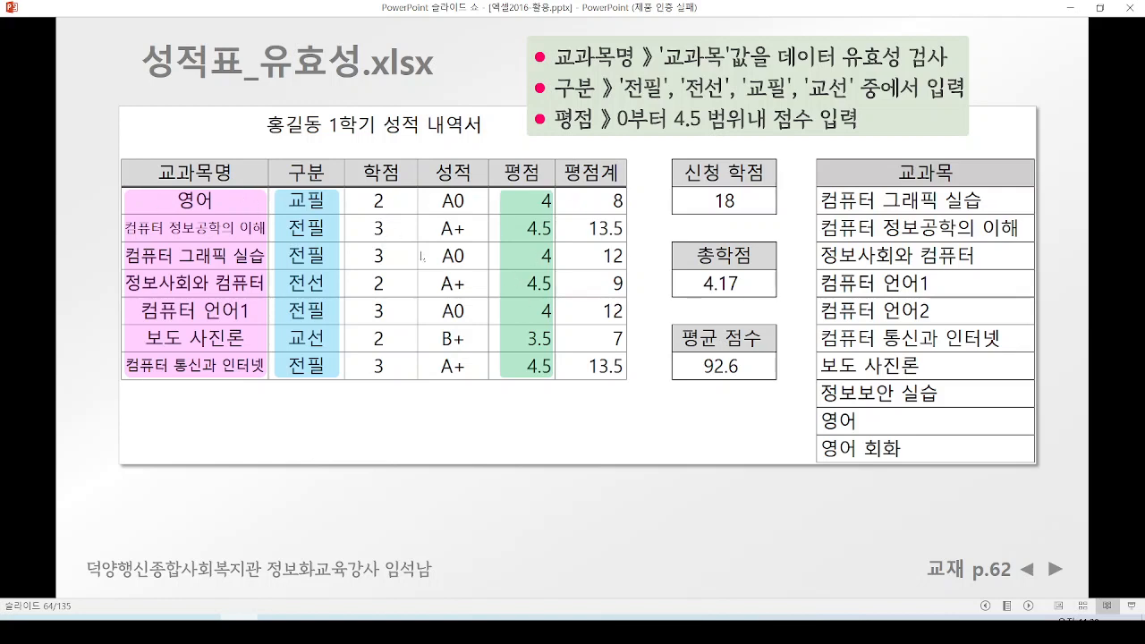
pyautogui.click(1071, 7)
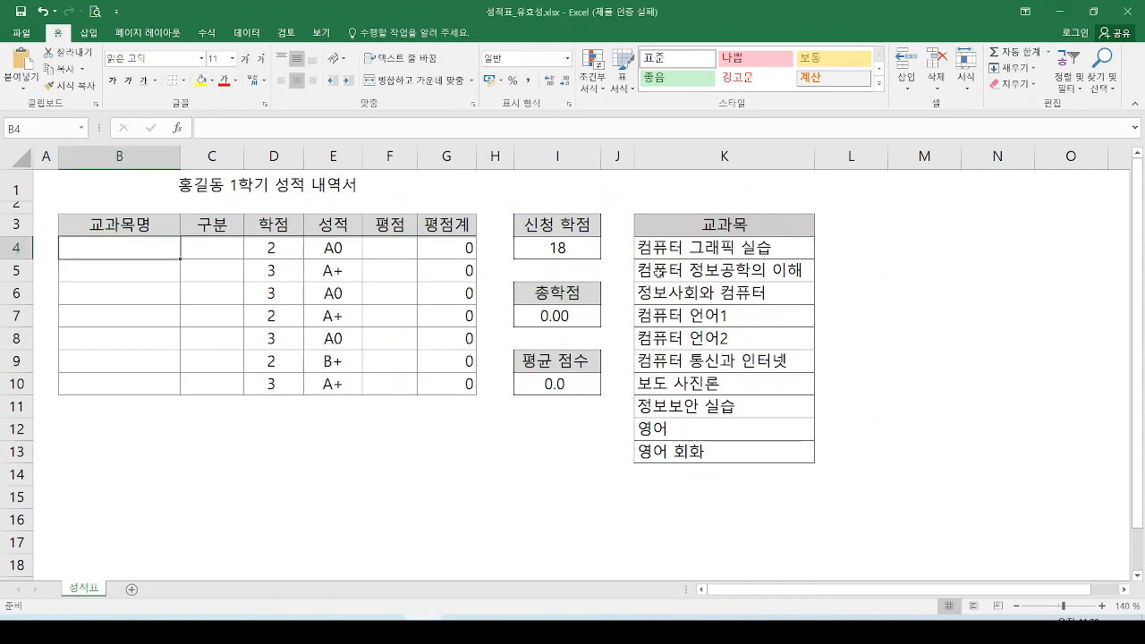
pyautogui.moveTo(50, 234)
pyautogui.mouseDown()
pyautogui.moveTo(170, 417)
pyautogui.moveTo(190, 422)
pyautogui.mouseUp()
pyautogui.moveTo(768, 224)
pyautogui.mouseDown()
pyautogui.moveTo(661, 222)
pyautogui.moveTo(778, 260)
pyautogui.moveTo(714, 229)
pyautogui.mouseUp()
pyautogui.moveTo(672, 305)
pyautogui.mouseDown()
pyautogui.moveTo(274, 268)
pyautogui.moveTo(227, 285)
pyautogui.mouseUp()
pyautogui.moveTo(235, 253)
pyautogui.mouseDown()
pyautogui.moveTo(229, 265)
pyautogui.moveTo(275, 333)
pyautogui.mouseUp()
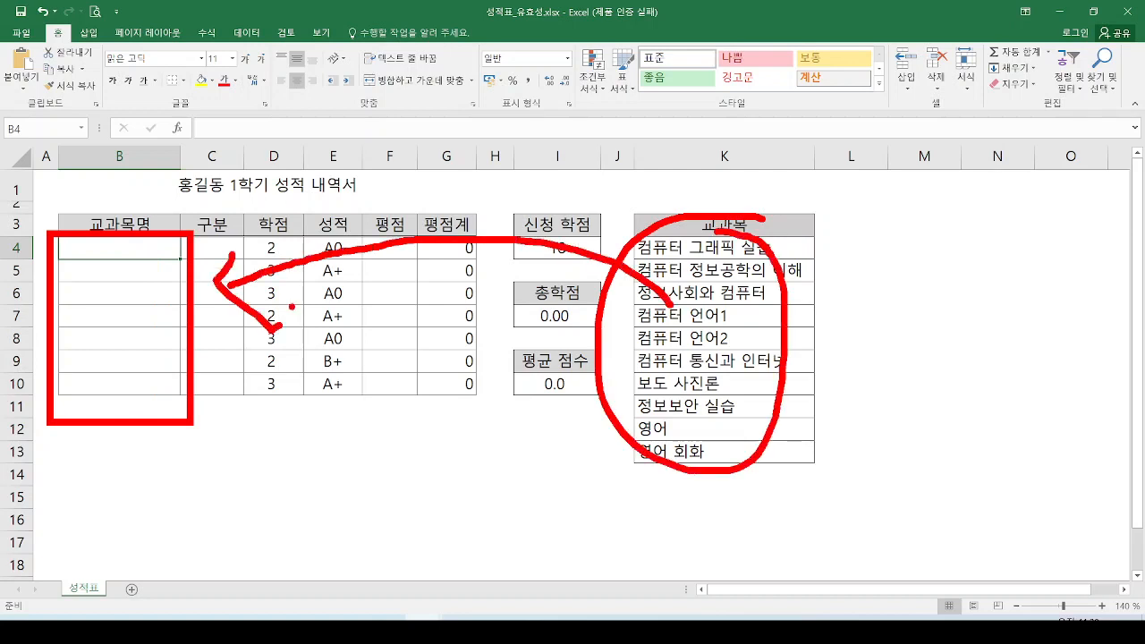
pyautogui.press('Escape')
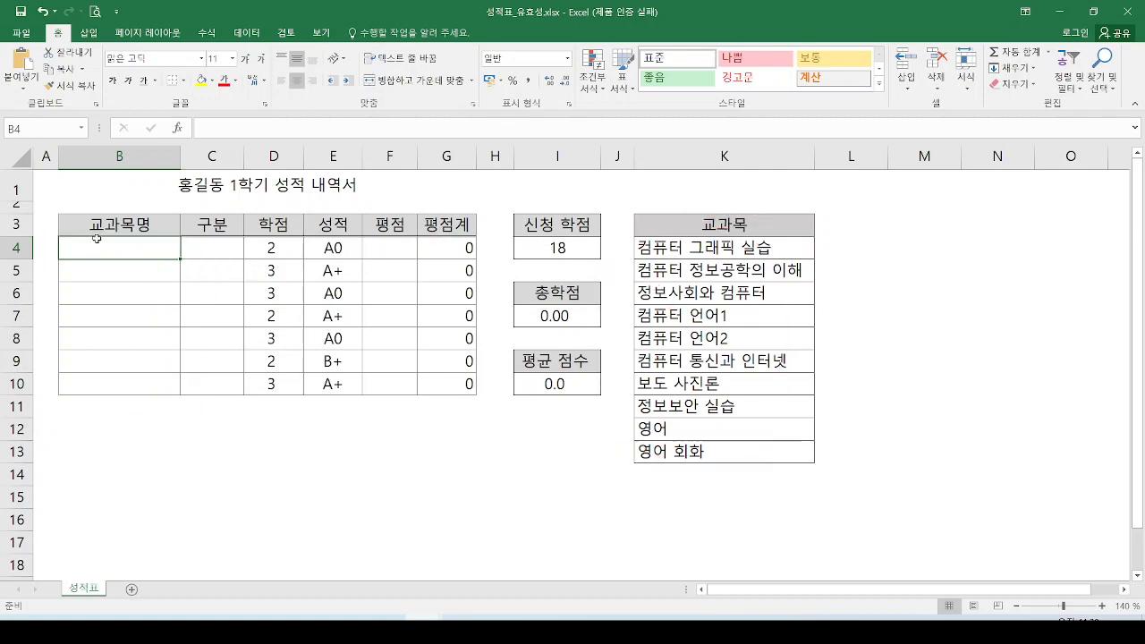
# Step: Open the data validation settings for the empty 교과목명 cells B4:B10, keeping the 교과목 list in column K uncovered
pyautogui.moveTo(95, 250); pyautogui.dragTo(98, 385)
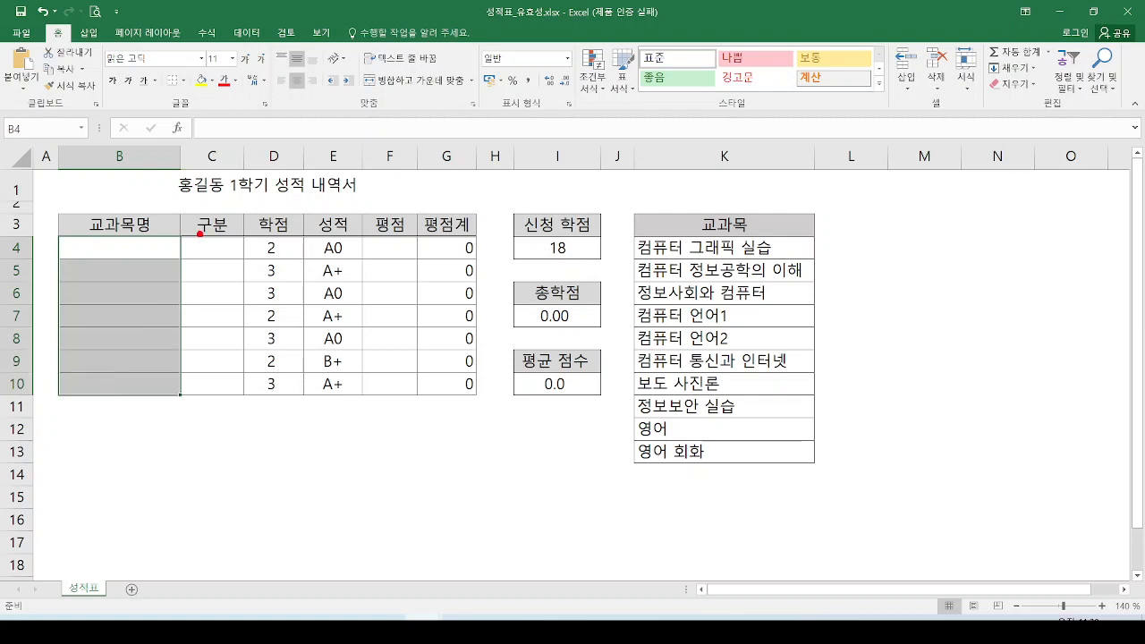
pyautogui.moveTo(202, 235)
pyautogui.mouseDown()
pyautogui.moveTo(3, 265)
pyautogui.moveTo(204, 463)
pyautogui.moveTo(206, 243)
pyautogui.mouseUp()
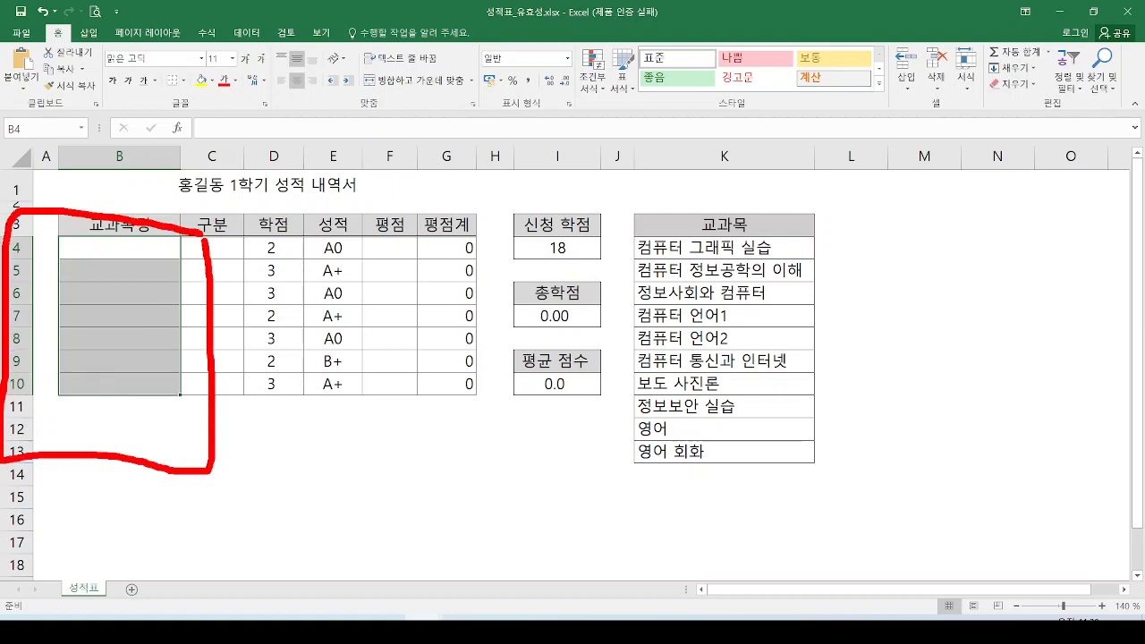
pyautogui.press('Escape')
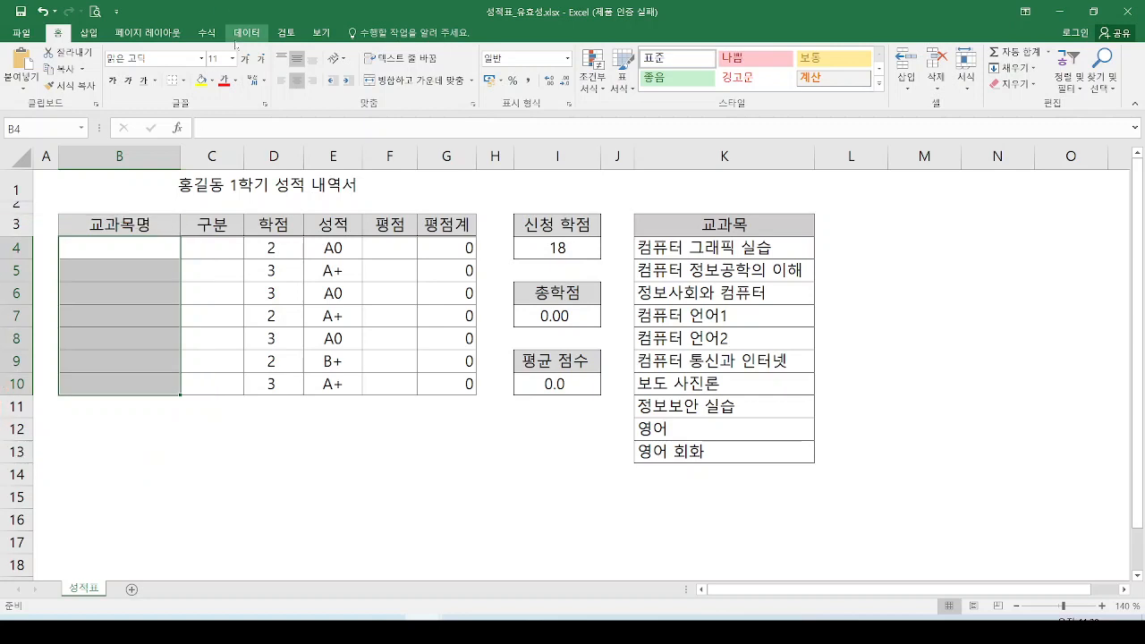
pyautogui.click(246, 34)
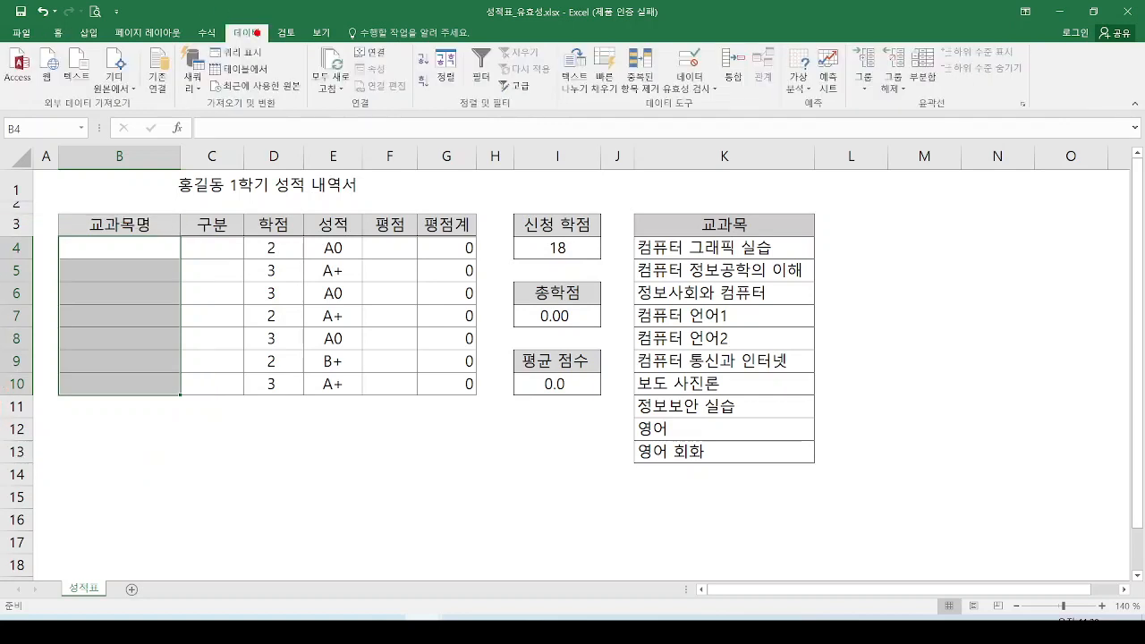
pyautogui.moveTo(257, 32)
pyautogui.mouseDown()
pyautogui.moveTo(266, 49)
pyautogui.moveTo(273, 13)
pyautogui.mouseUp()
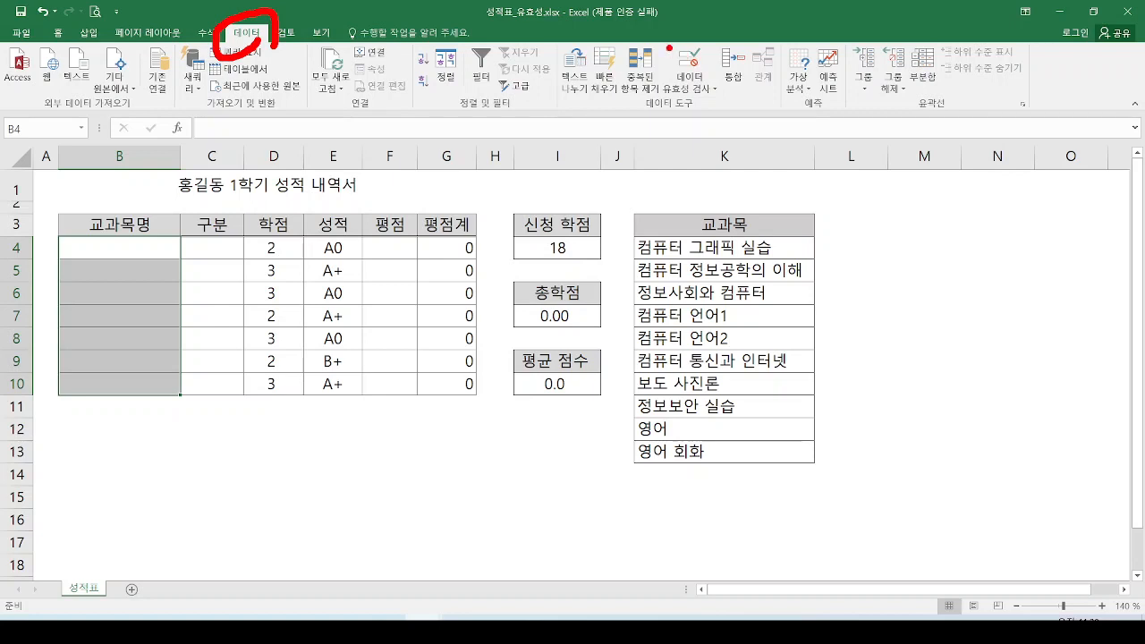
pyautogui.moveTo(657, 38); pyautogui.dragTo(719, 75)
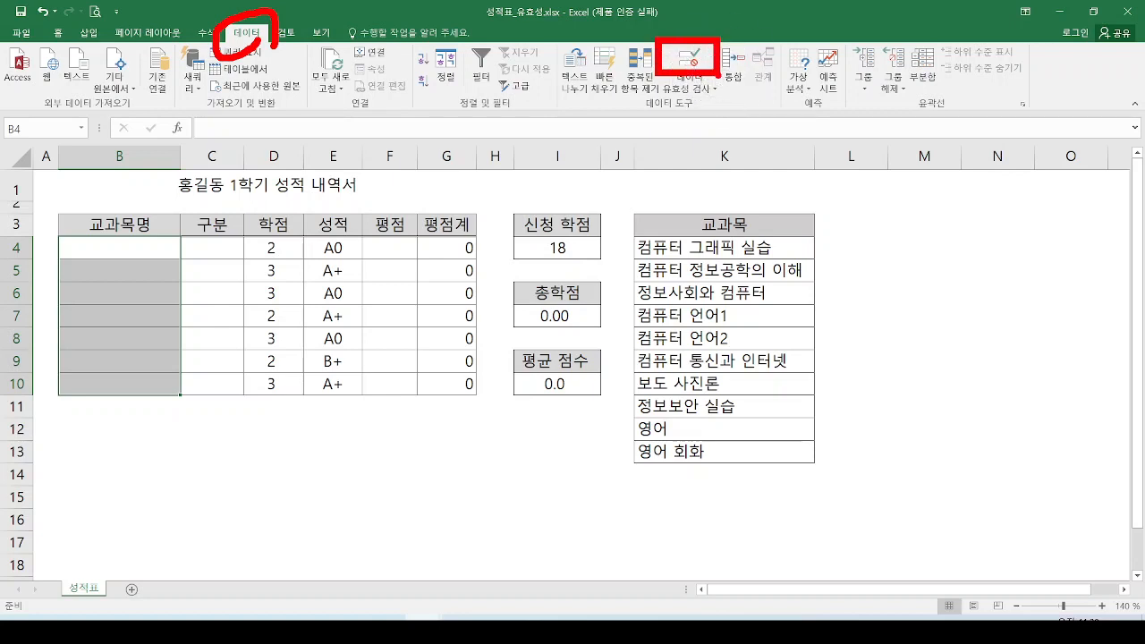
pyautogui.press('Escape')
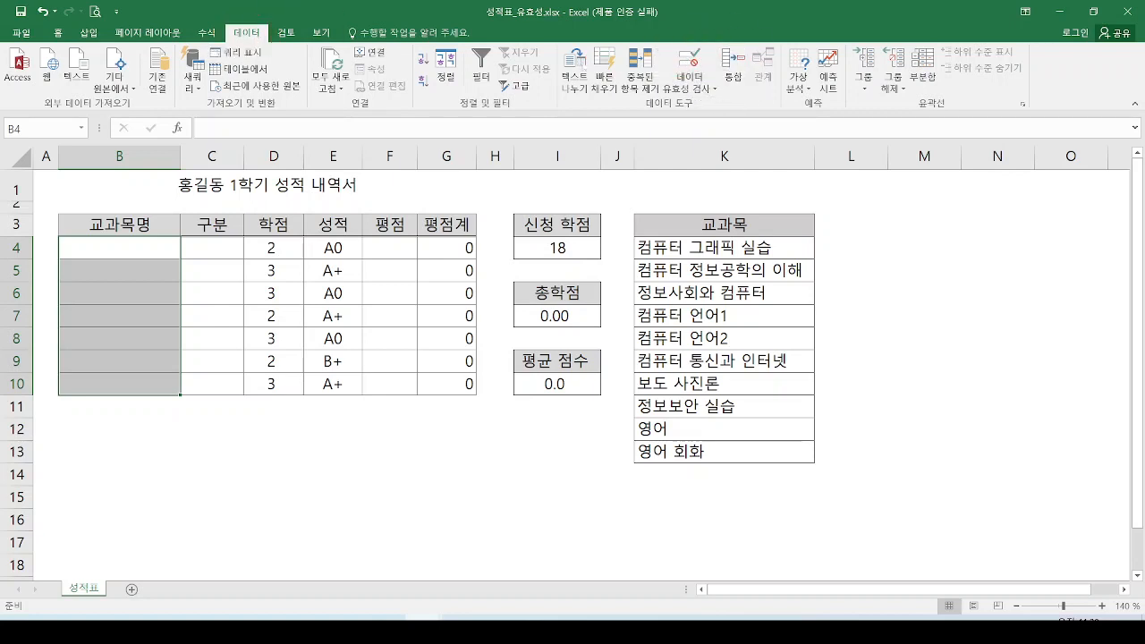
pyautogui.click(689, 65)
pyautogui.moveTo(325, 170); pyautogui.dragTo(455, 203)
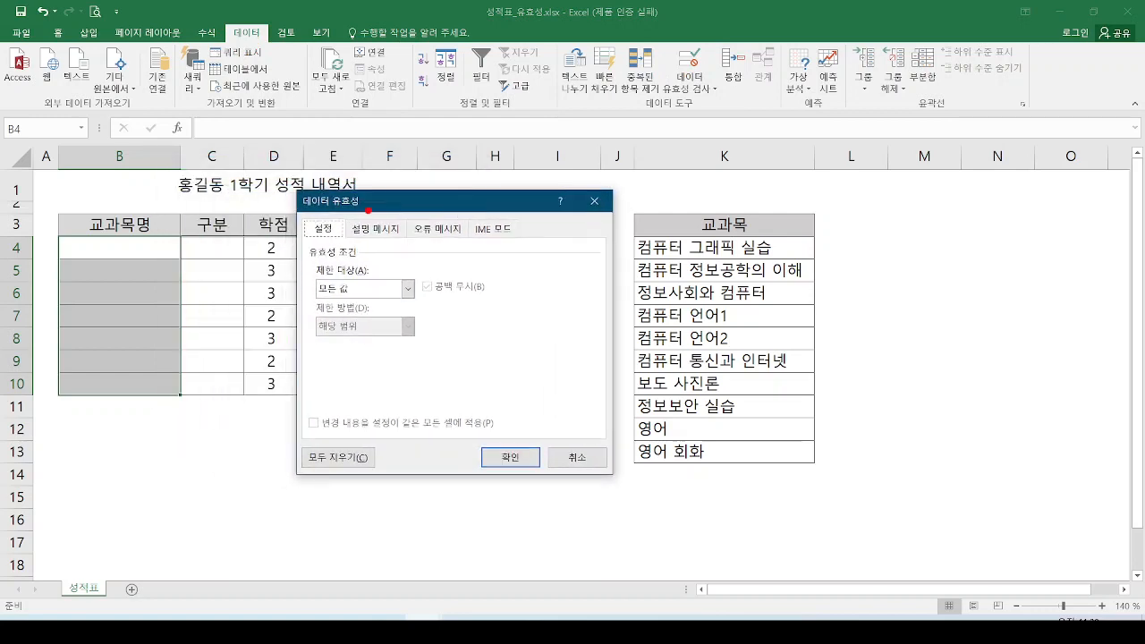
# Step: Set the validation criterion for the selected cells to allow a list (목록) and get its source ready for entry
pyautogui.moveTo(367, 211)
pyautogui.mouseDown()
pyautogui.moveTo(299, 171)
pyautogui.moveTo(356, 195)
pyautogui.mouseUp()
pyautogui.moveTo(631, 242)
pyautogui.mouseDown()
pyautogui.moveTo(739, 464)
pyautogui.moveTo(828, 509)
pyautogui.mouseUp()
pyautogui.press('Escape')
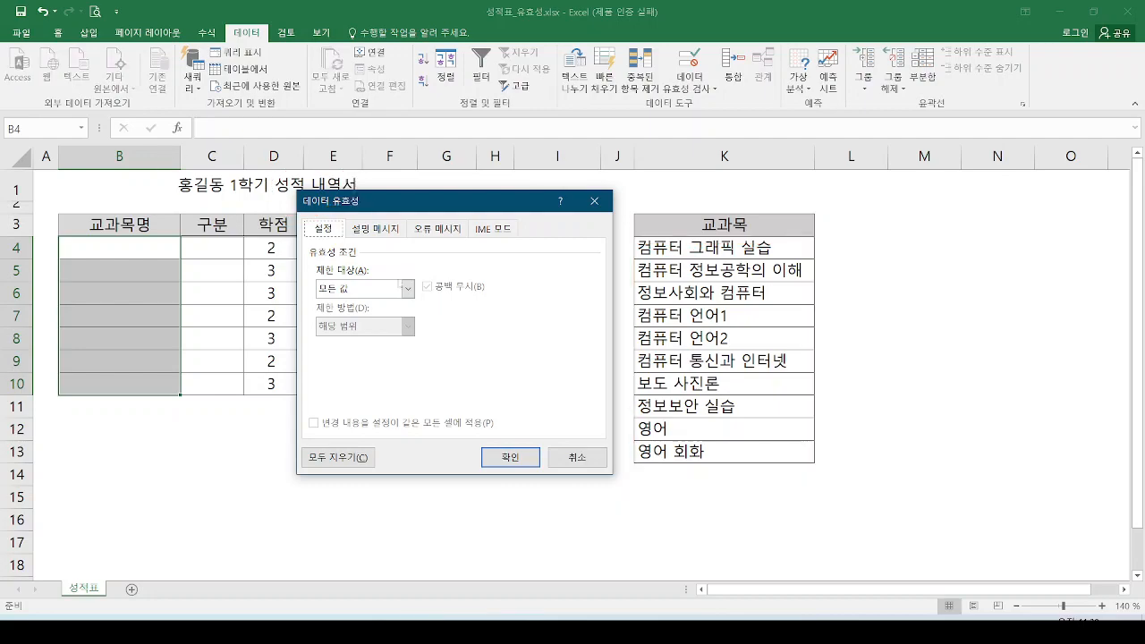
pyautogui.hotkey('ctrl', '4')
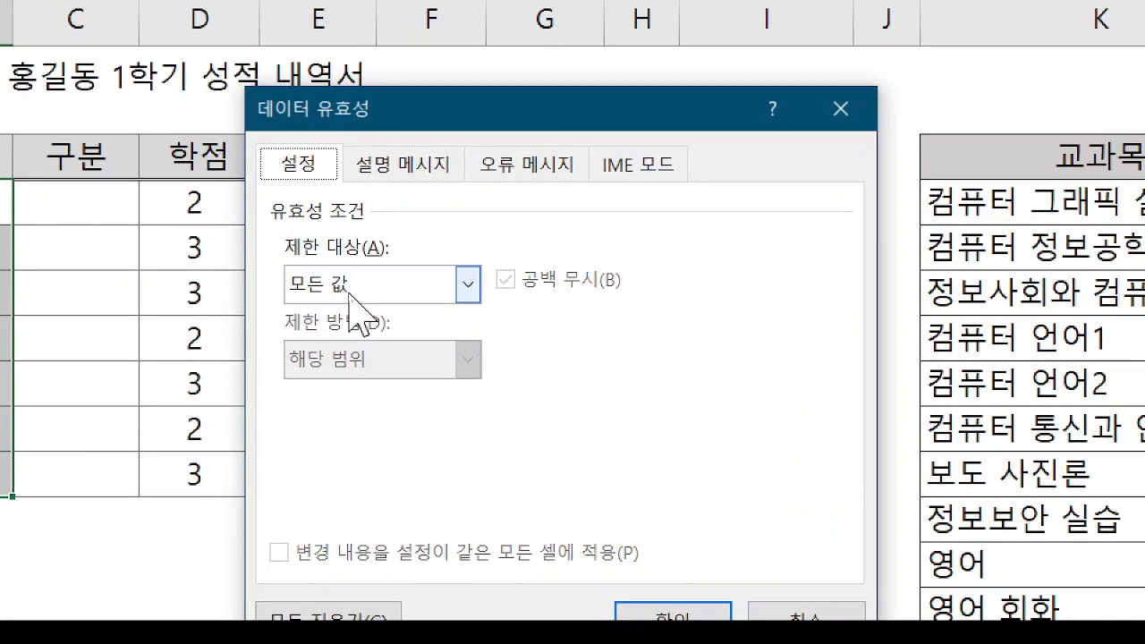
pyautogui.click(350, 288)
pyautogui.click(346, 387)
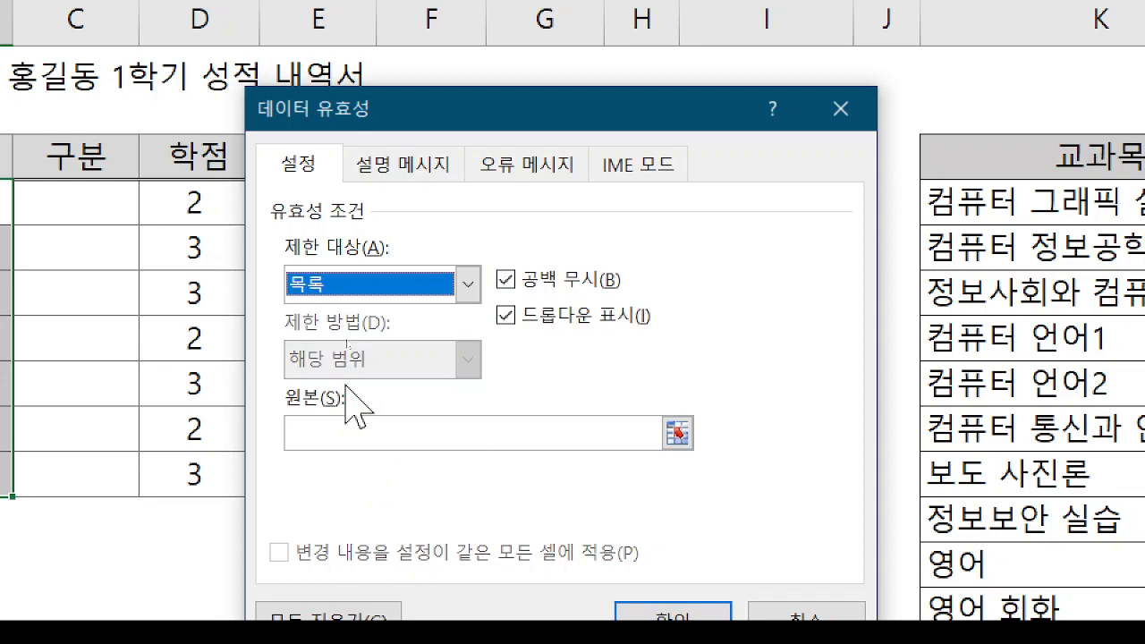
pyautogui.click(348, 437)
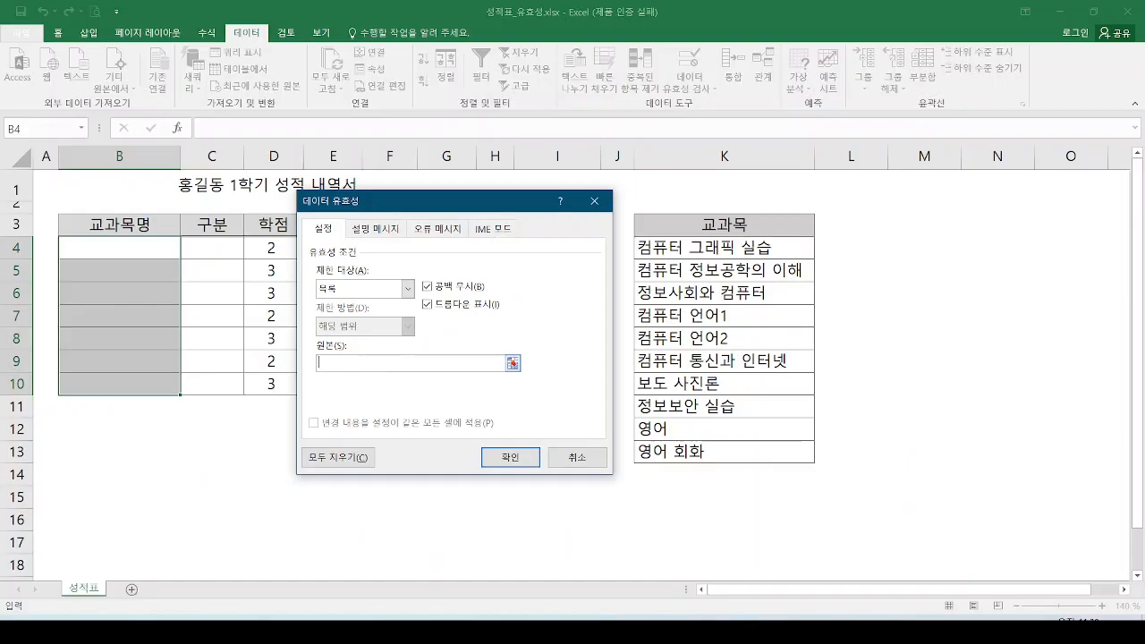
pyautogui.hotkey('ctrl', '2')
pyautogui.moveTo(327, 412)
pyautogui.mouseDown()
pyautogui.moveTo(331, 423)
pyautogui.moveTo(414, 393)
pyautogui.mouseUp()
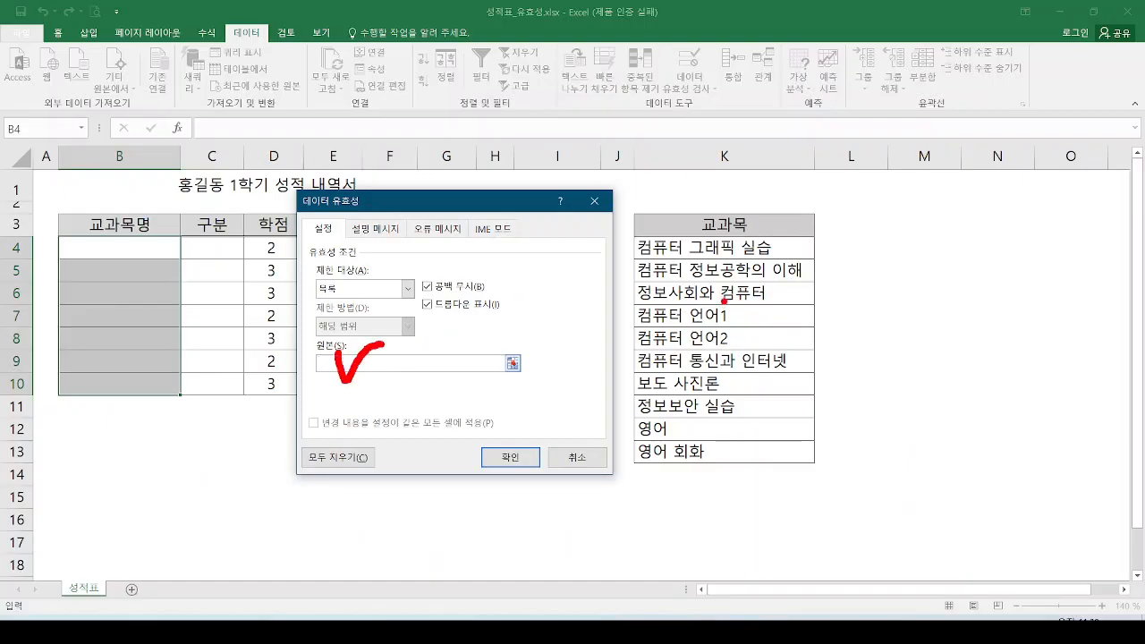
pyautogui.moveTo(629, 229); pyautogui.dragTo(827, 481)
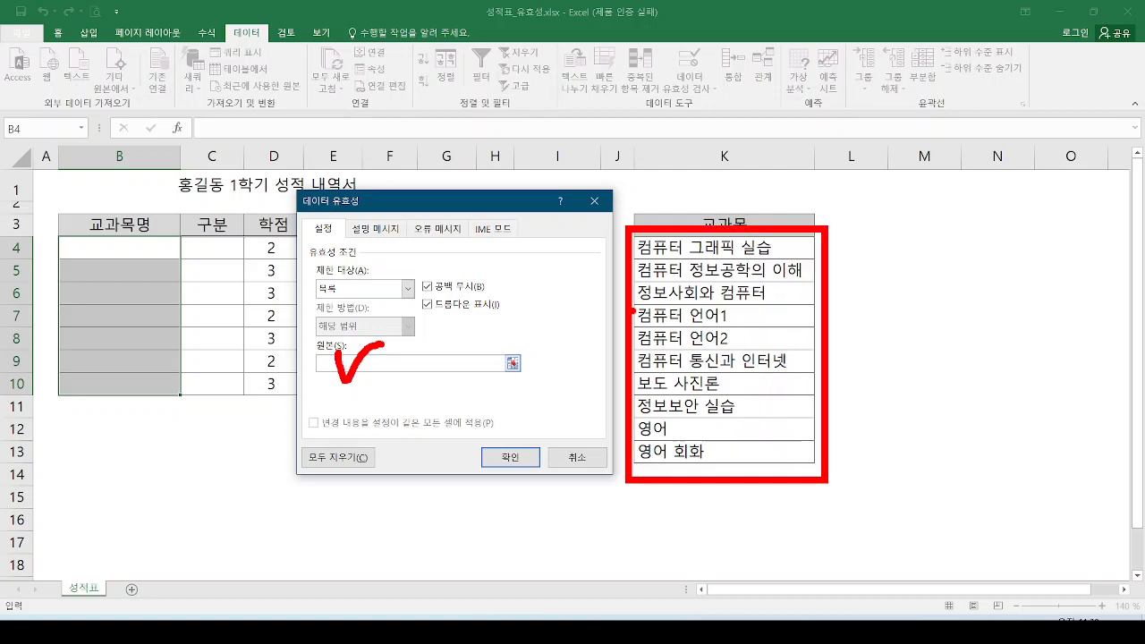
pyautogui.press('Escape')
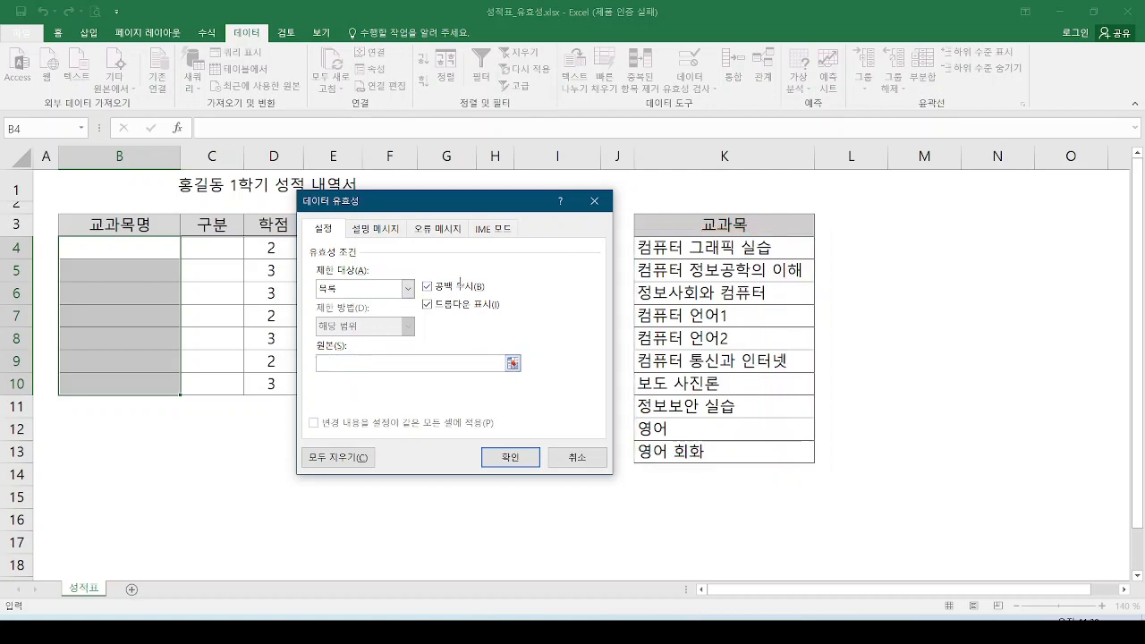
# Step: Use the subject cells K4:K13 (=$K$4:$K$13) as the list source and apply the validation to B4:B10
pyautogui.hotkey('ctrl', '2')
pyautogui.moveTo(322, 355); pyautogui.dragTo(373, 332)
pyautogui.moveTo(643, 239)
pyautogui.mouseDown()
pyautogui.moveTo(802, 451)
pyautogui.moveTo(834, 475)
pyautogui.mouseUp()
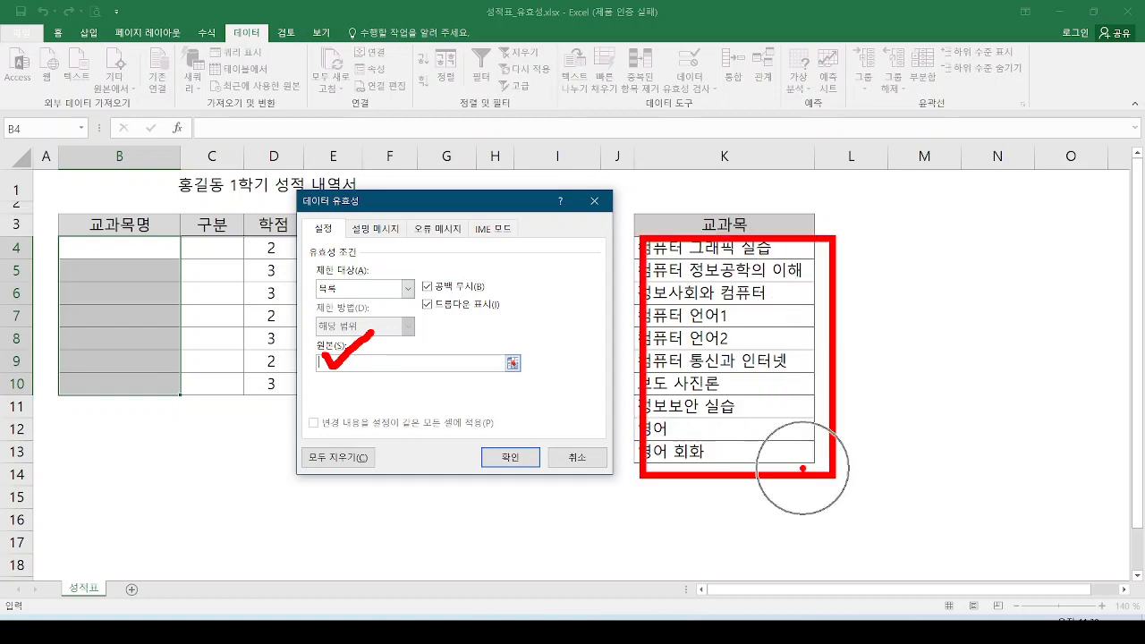
pyautogui.press('Escape')
pyautogui.moveTo(700, 250); pyautogui.dragTo(716, 452)
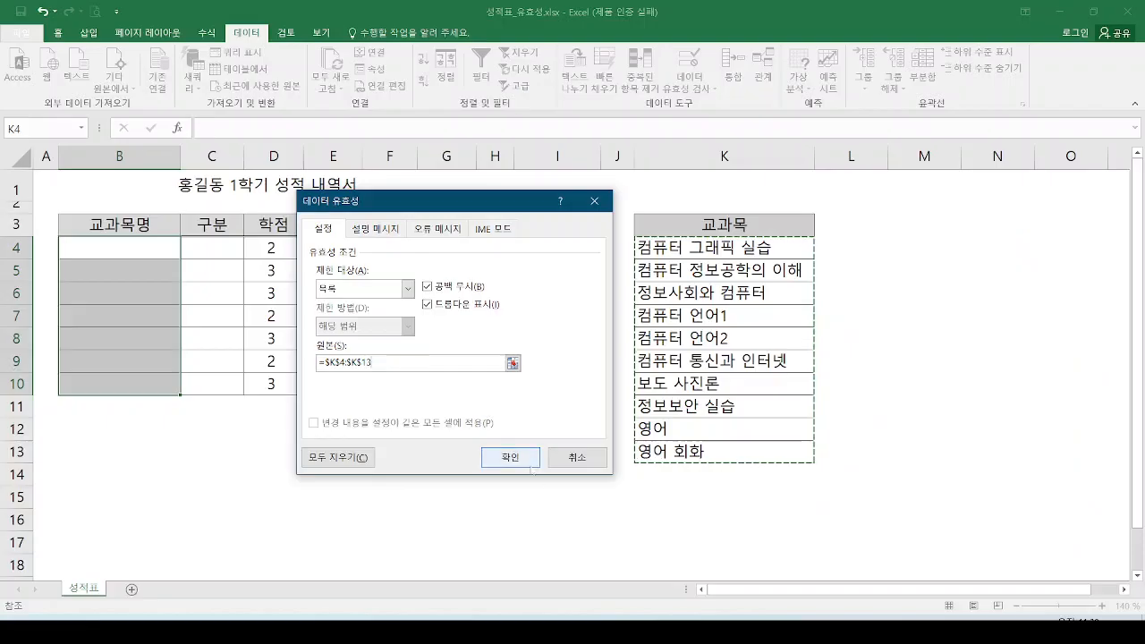
pyautogui.click(668, 537)
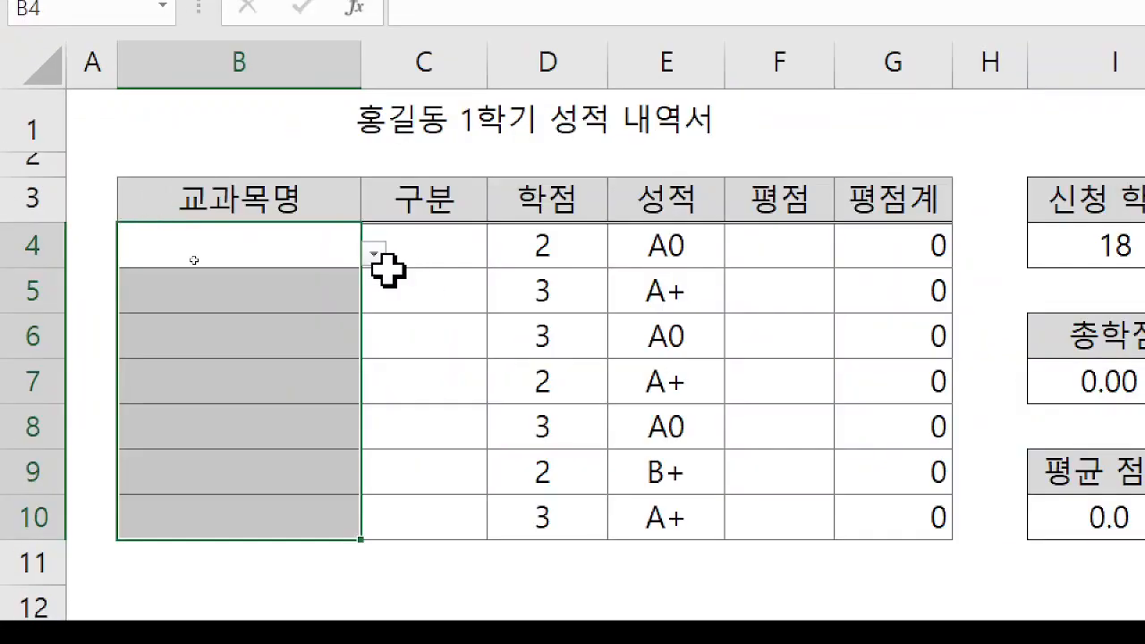
# Step: Bring up the PowerPoint reference slide beside the sheet and fill B4:B10 with its subjects from the drop-down list
pyautogui.moveTo(395, 244)
pyautogui.mouseDown()
pyautogui.moveTo(320, 285)
pyautogui.moveTo(413, 225)
pyautogui.moveTo(405, 266)
pyautogui.mouseUp()
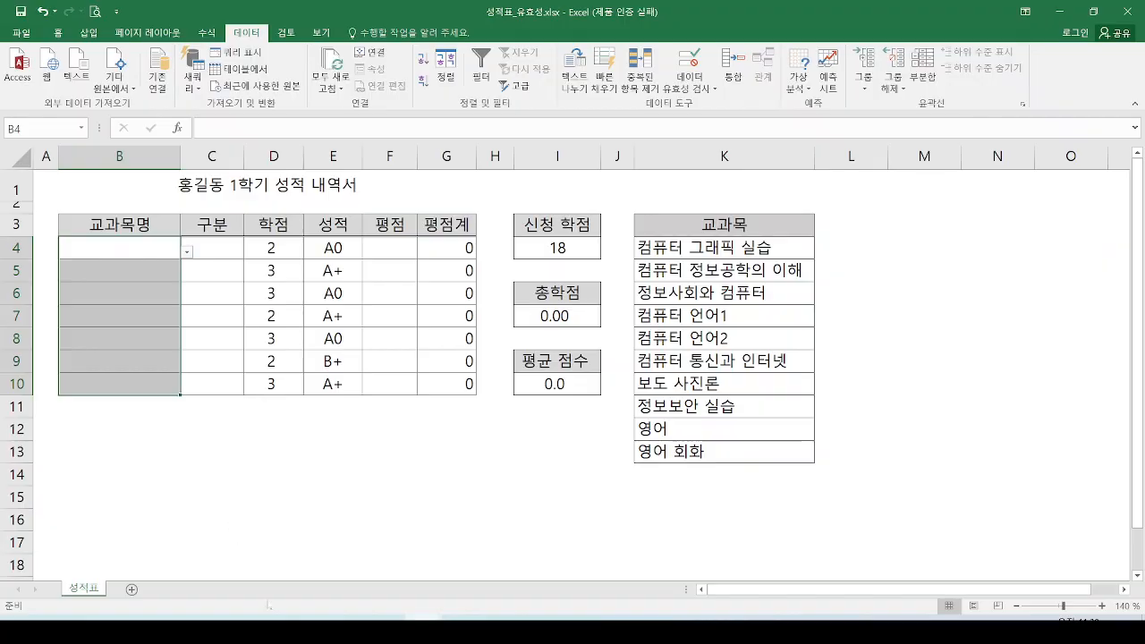
pyautogui.click(243, 616)
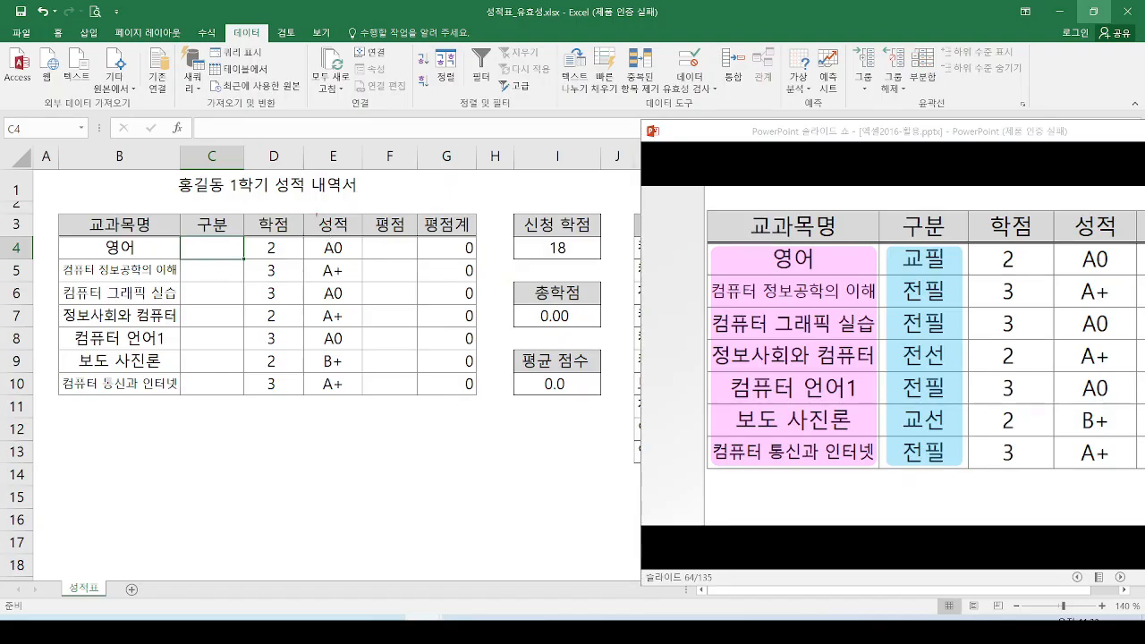
# Step: Examine the PowerPoint slide's rule for the 구분 column against its 교과목 list, keeping the grade table uncovered
pyautogui.moveTo(178, 209)
pyautogui.mouseDown()
pyautogui.moveTo(243, 234)
pyautogui.moveTo(242, 400)
pyautogui.mouseUp()
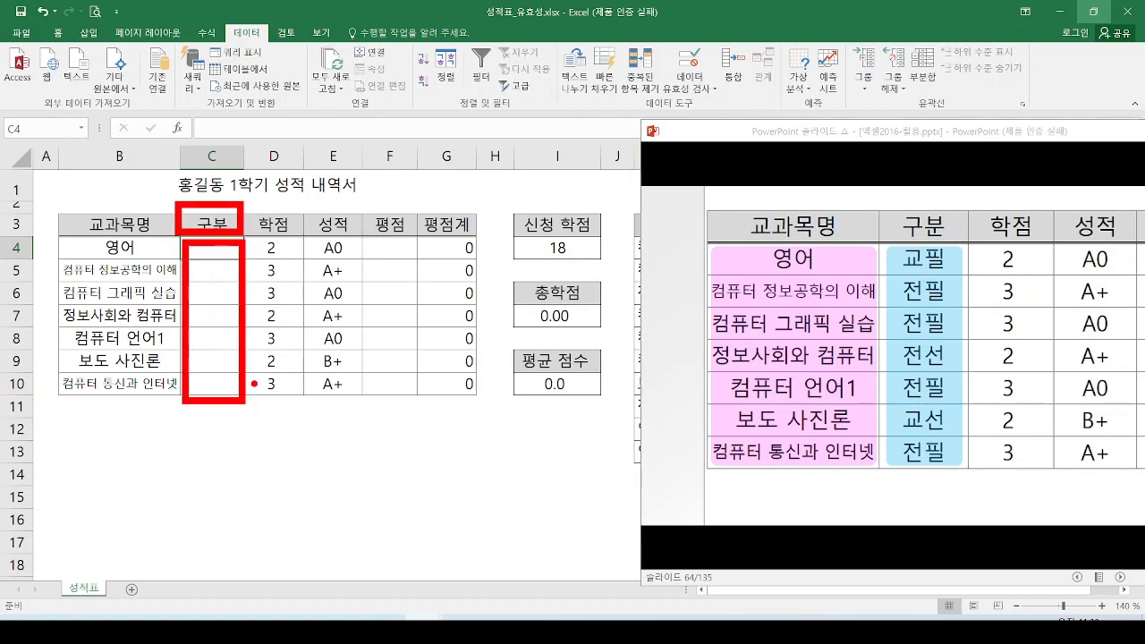
pyautogui.press('Escape')
pyautogui.press('Escape')
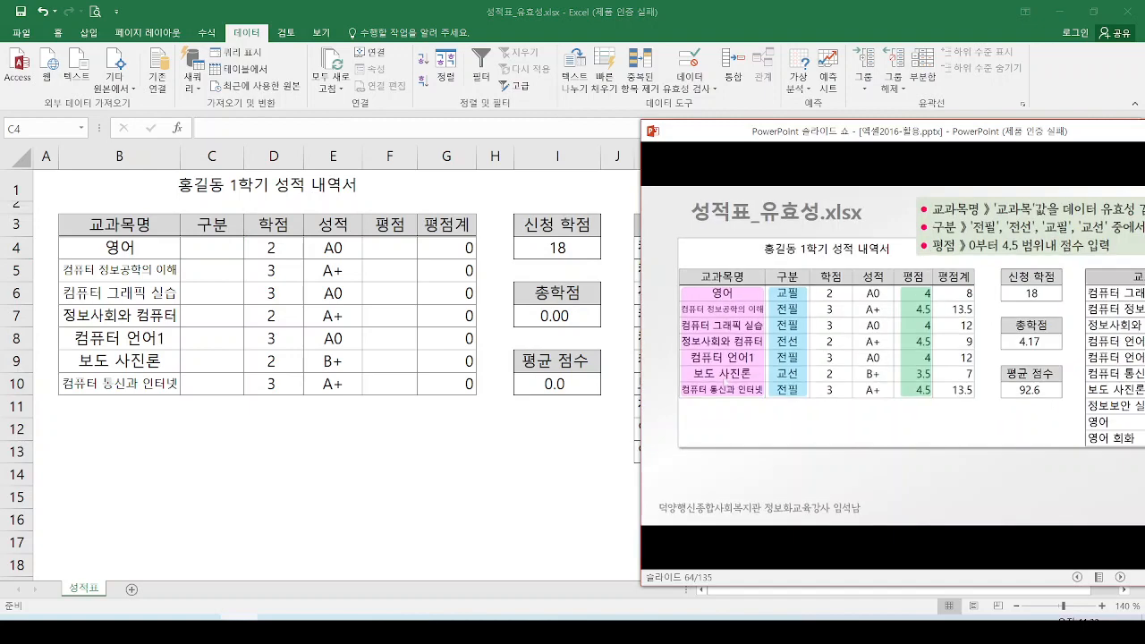
pyautogui.click(1034, 209)
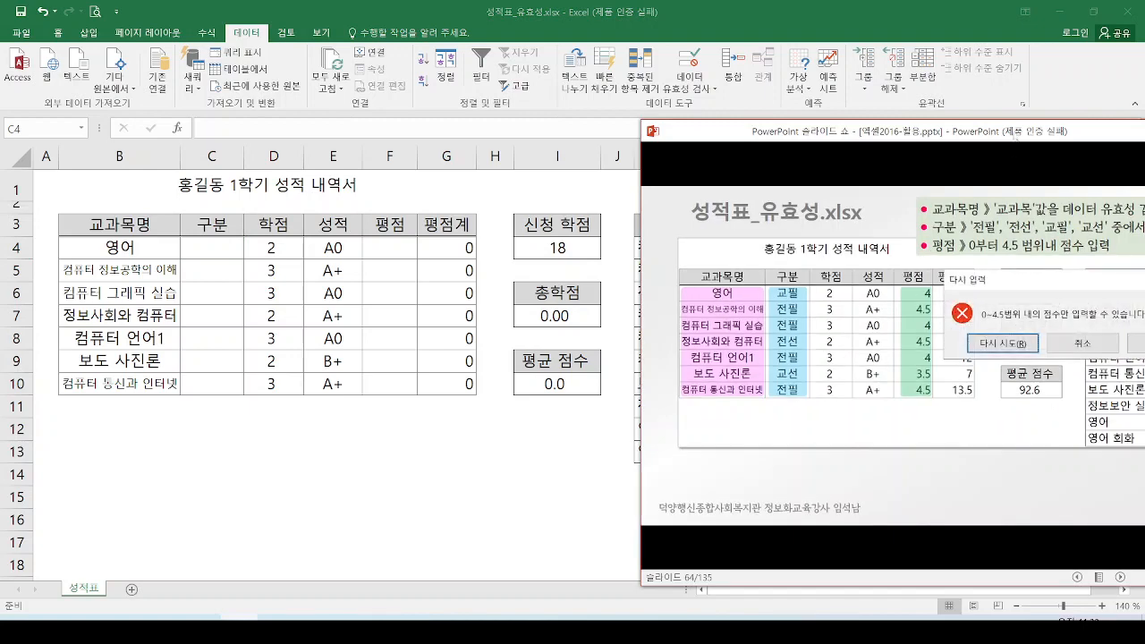
pyautogui.moveTo(1016, 136); pyautogui.dragTo(886, 170)
pyautogui.scroll(2, 853, 335)
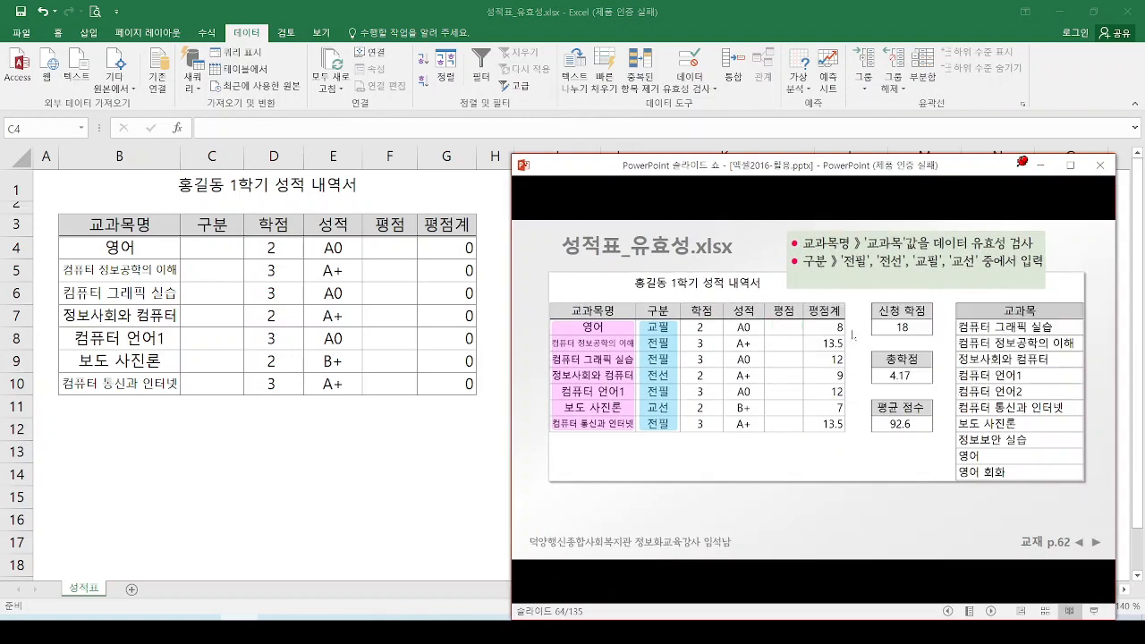
pyautogui.hotkey('ctrl', '4')
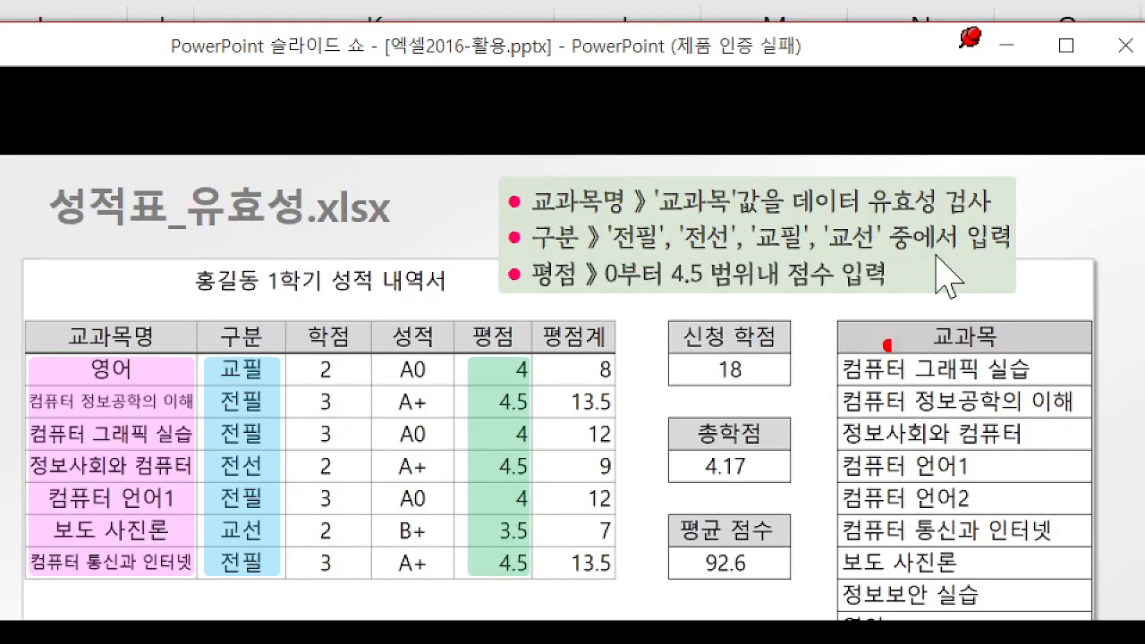
pyautogui.moveTo(847, 361)
pyautogui.mouseDown()
pyautogui.moveTo(1076, 568)
pyautogui.moveTo(1080, 589)
pyautogui.mouseUp()
pyautogui.moveTo(1056, 377)
pyautogui.mouseDown()
pyautogui.moveTo(1086, 376)
pyautogui.moveTo(1081, 585)
pyautogui.mouseUp()
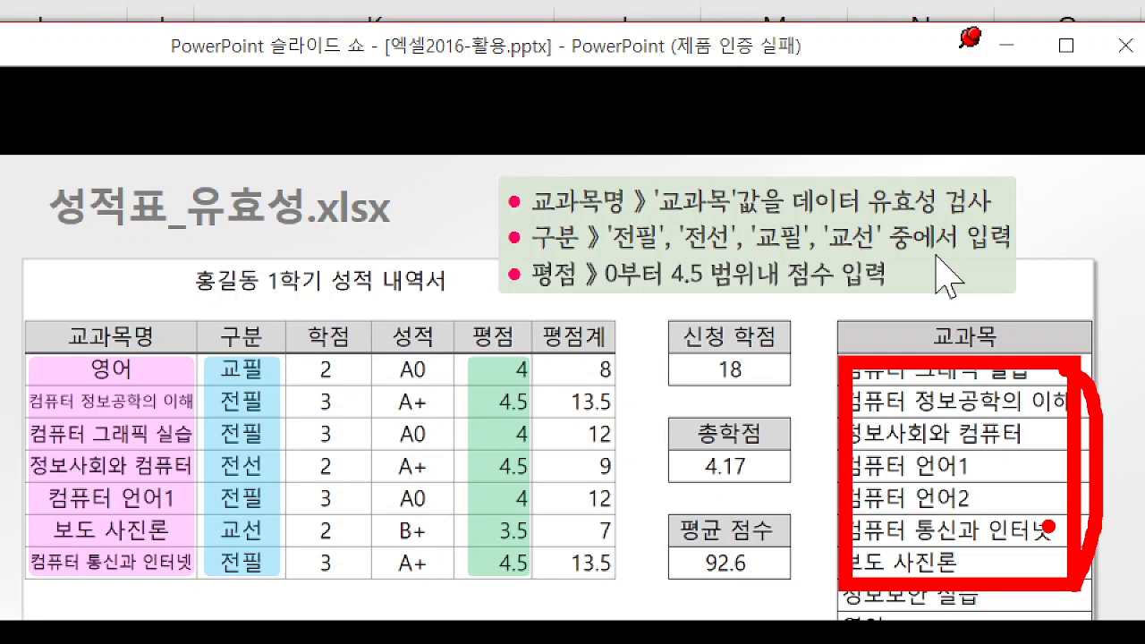
pyautogui.moveTo(613, 259); pyautogui.dragTo(888, 277)
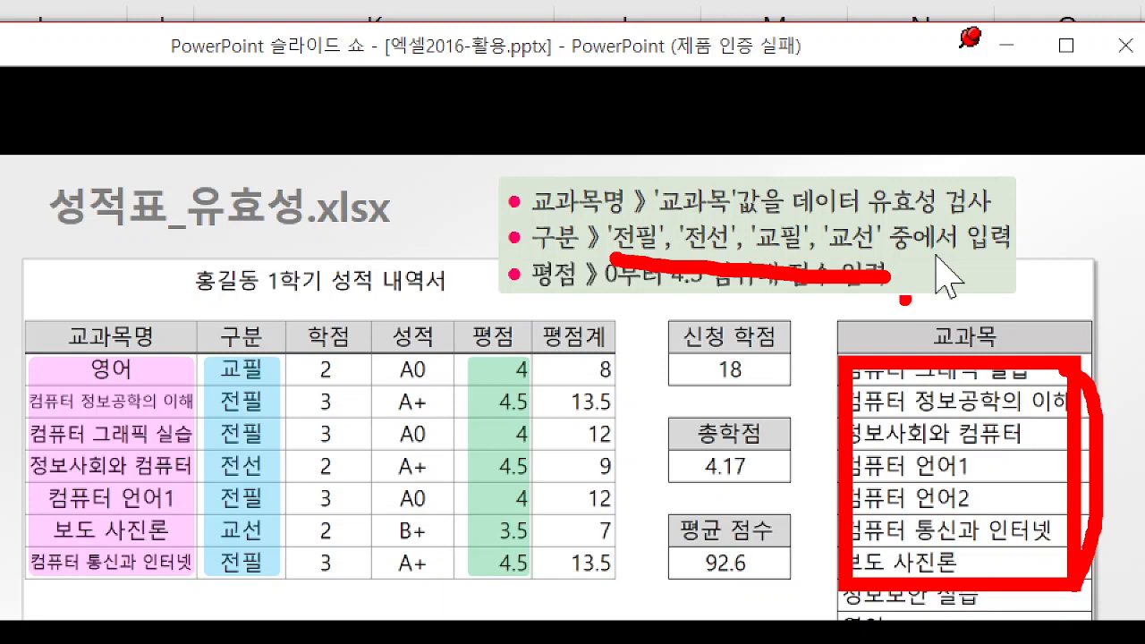
pyautogui.moveTo(889, 213)
pyautogui.mouseDown()
pyautogui.moveTo(614, 204)
pyautogui.moveTo(594, 261)
pyautogui.moveTo(628, 261)
pyautogui.mouseUp()
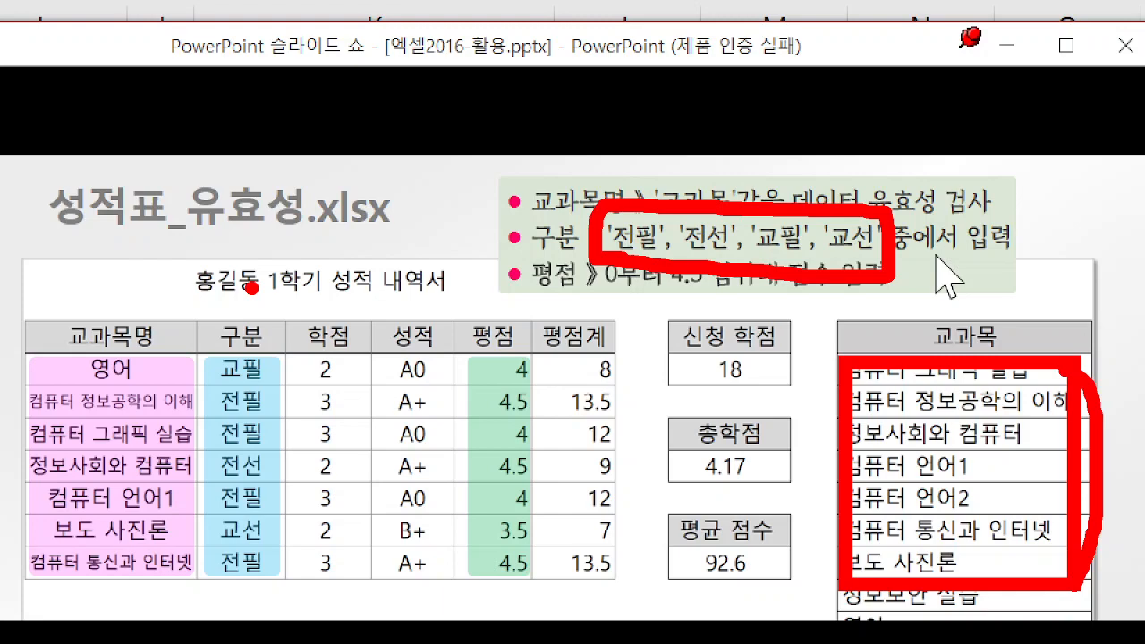
pyautogui.press('e')
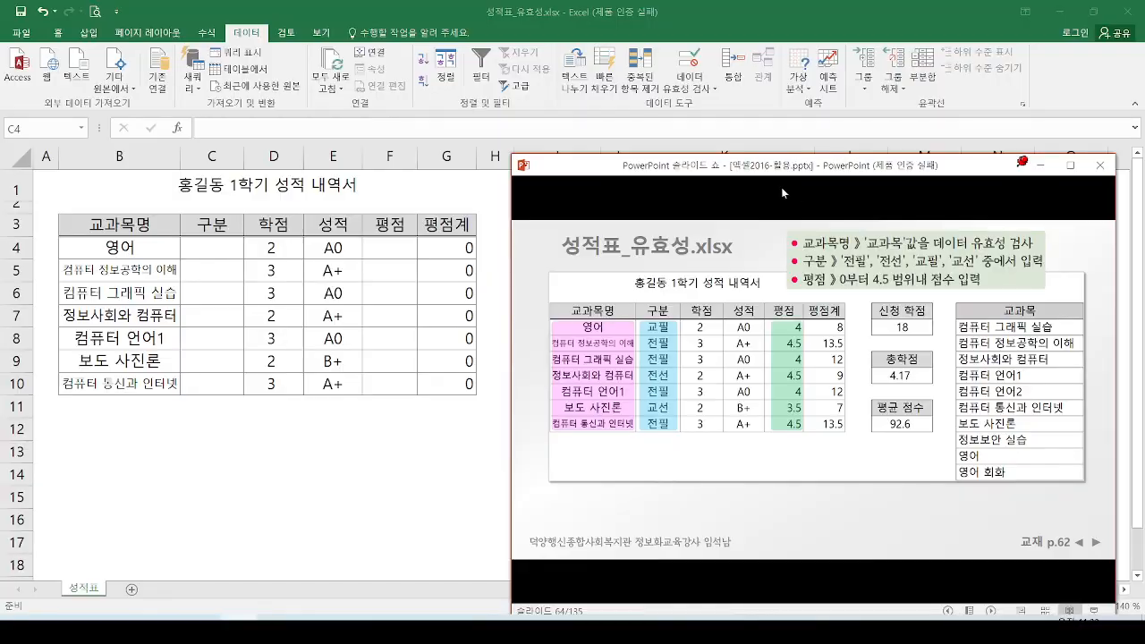
pyautogui.moveTo(763, 168); pyautogui.dragTo(872, 190)
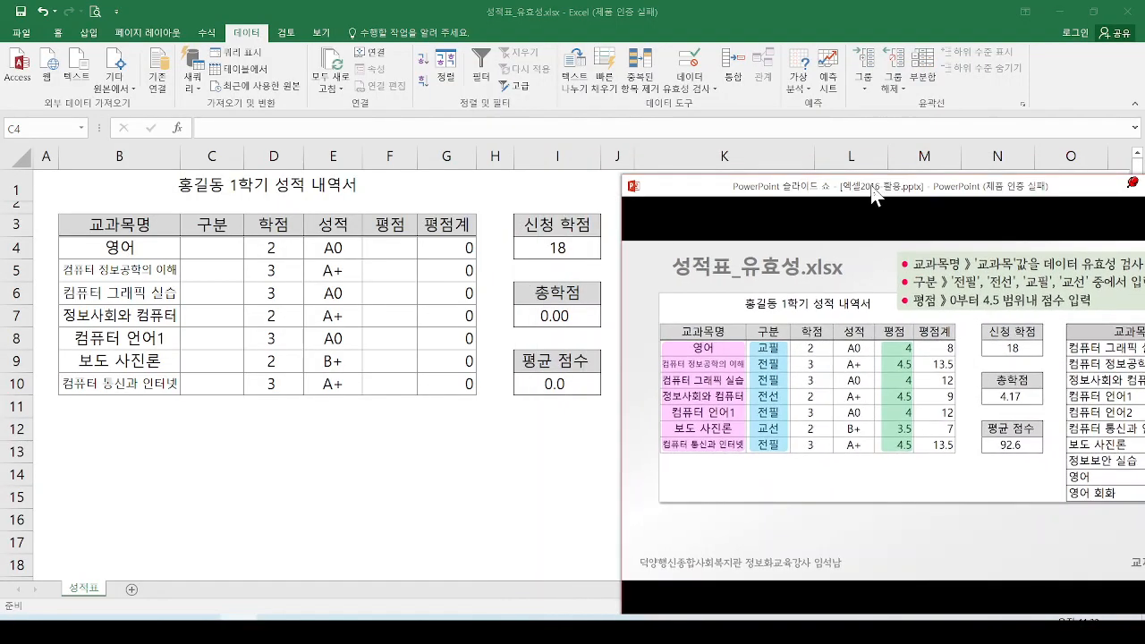
# Step: Open the data validation settings for the empty 구분 cells C4:C10
pyautogui.click(231, 252)
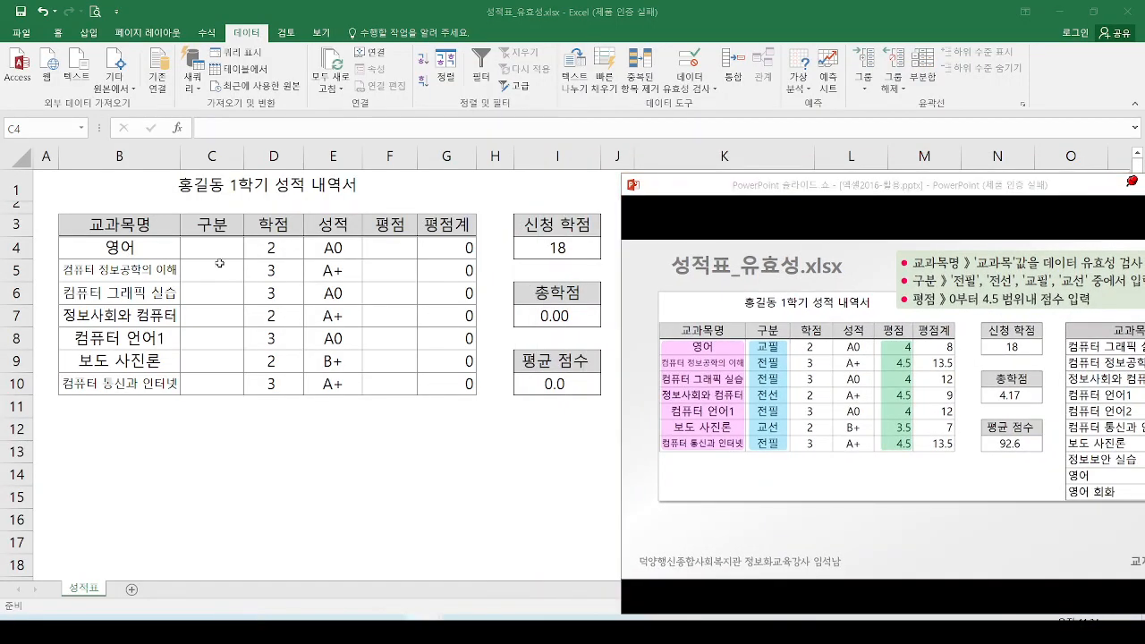
pyautogui.hotkey('ctrl', '2')
pyautogui.moveTo(179, 241)
pyautogui.mouseDown()
pyautogui.moveTo(204, 345)
pyautogui.moveTo(253, 408)
pyautogui.mouseUp()
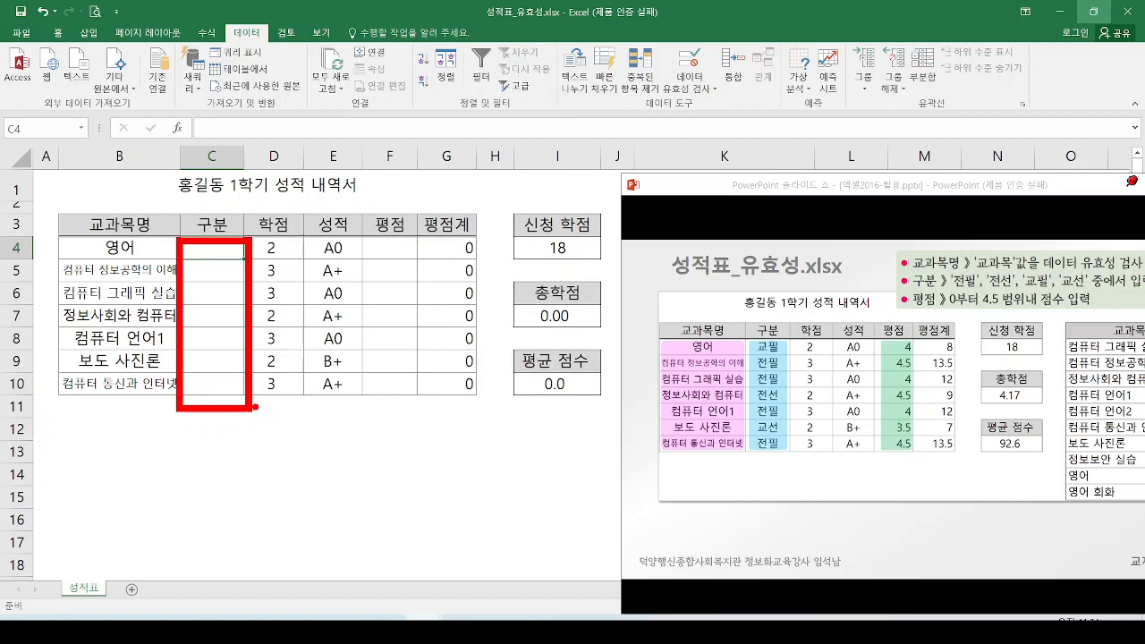
pyautogui.press('Escape')
pyautogui.moveTo(205, 252); pyautogui.dragTo(215, 383)
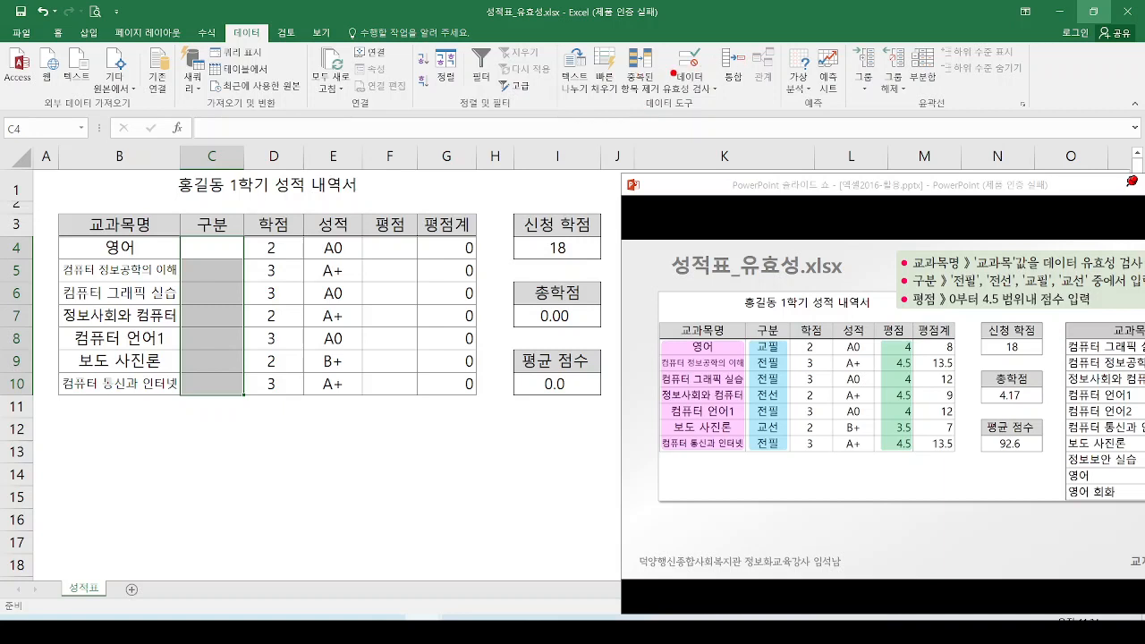
pyautogui.moveTo(712, 75)
pyautogui.mouseDown()
pyautogui.moveTo(644, 83)
pyautogui.moveTo(721, 72)
pyautogui.moveTo(698, 20)
pyautogui.mouseUp()
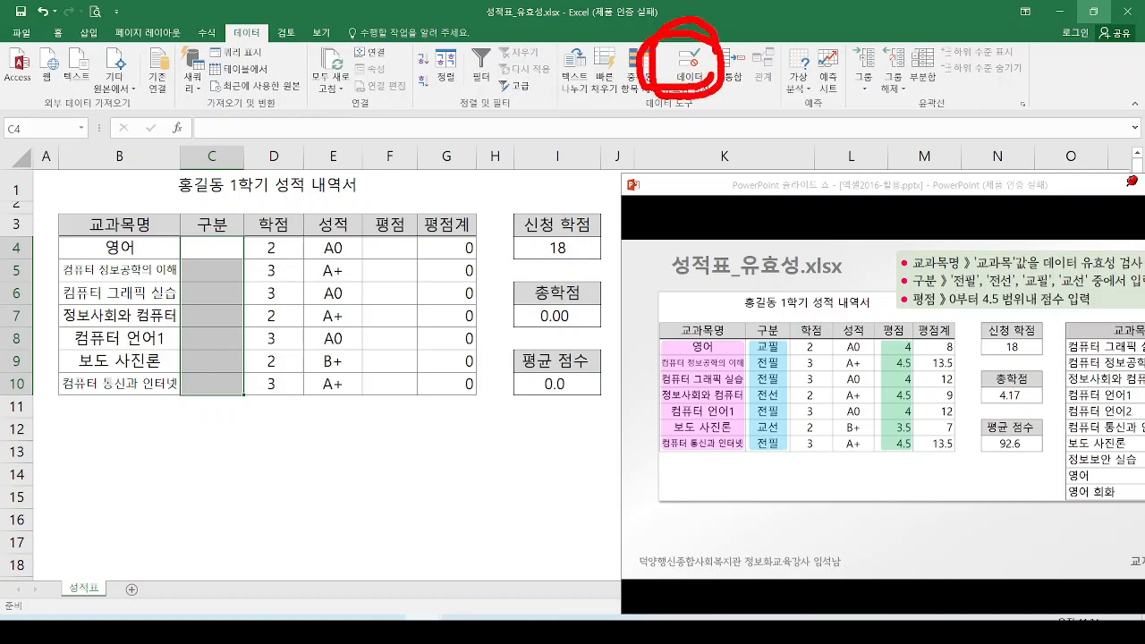
pyautogui.moveTo(281, 45); pyautogui.dragTo(269, 4)
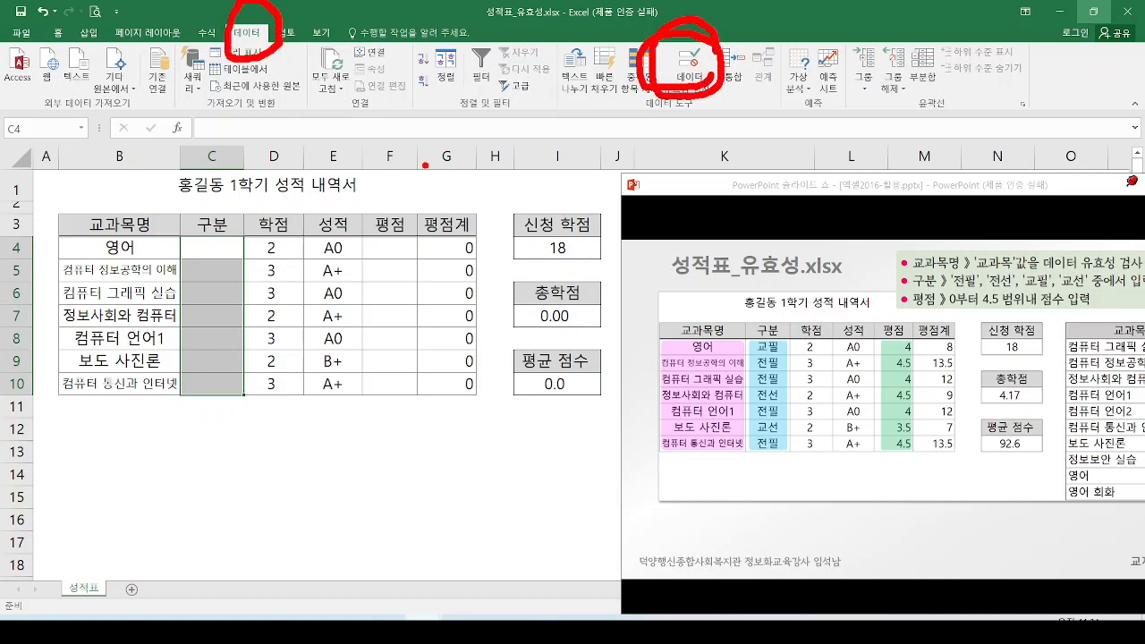
pyautogui.press('Escape')
pyautogui.click(689, 67)
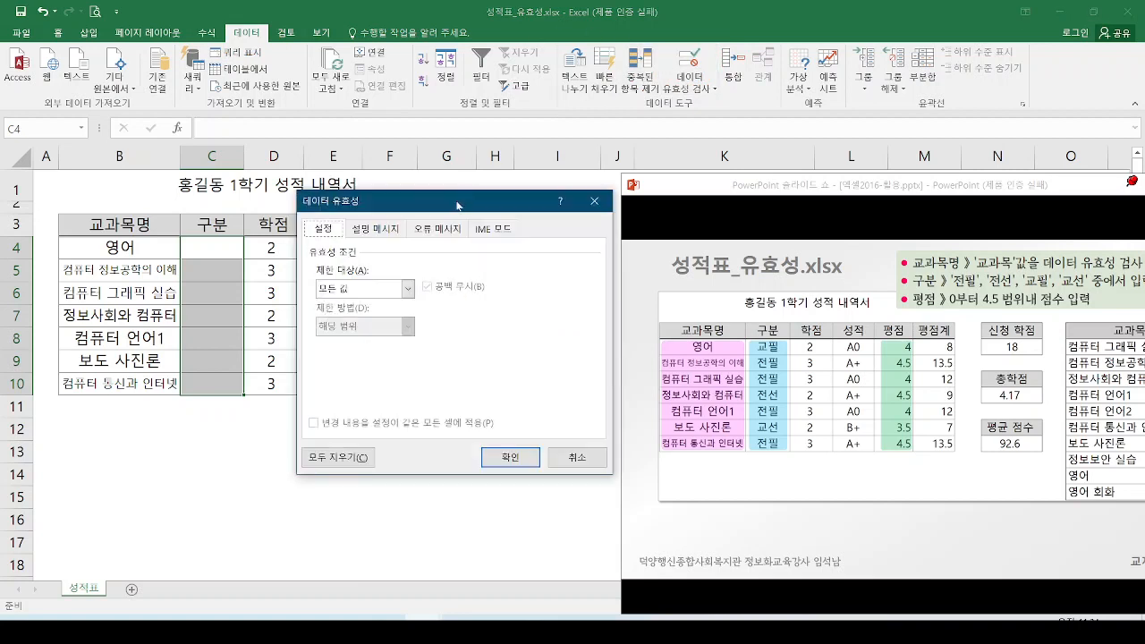
pyautogui.moveTo(456, 204); pyautogui.dragTo(471, 188)
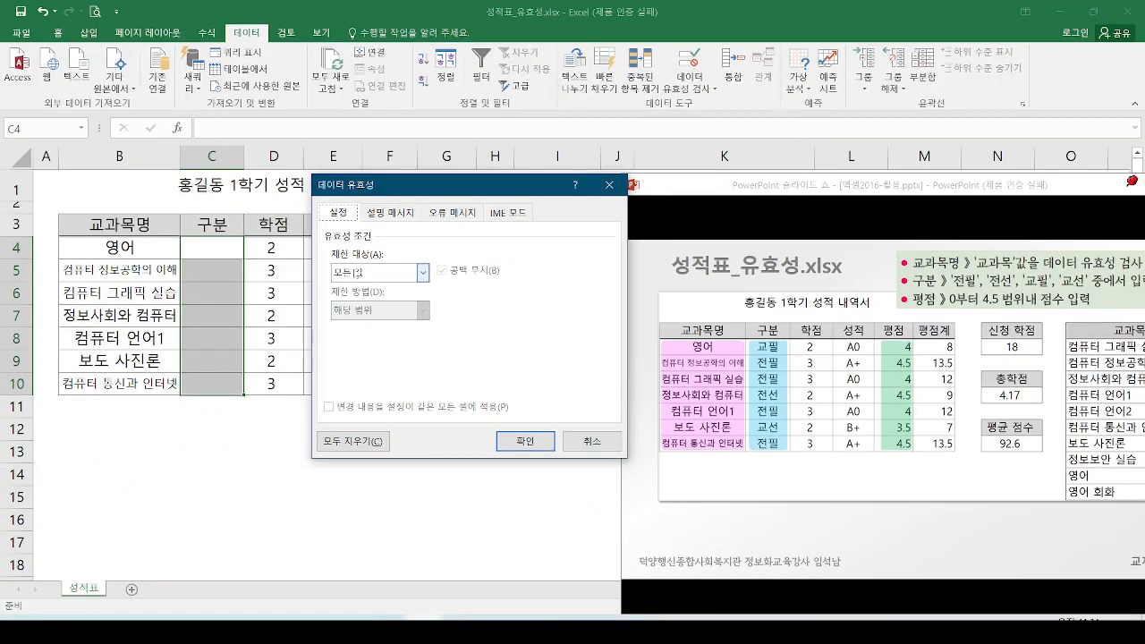
# Step: Restrict the 구분 cells to a list (목록) and activate its source entry
pyautogui.click(358, 278)
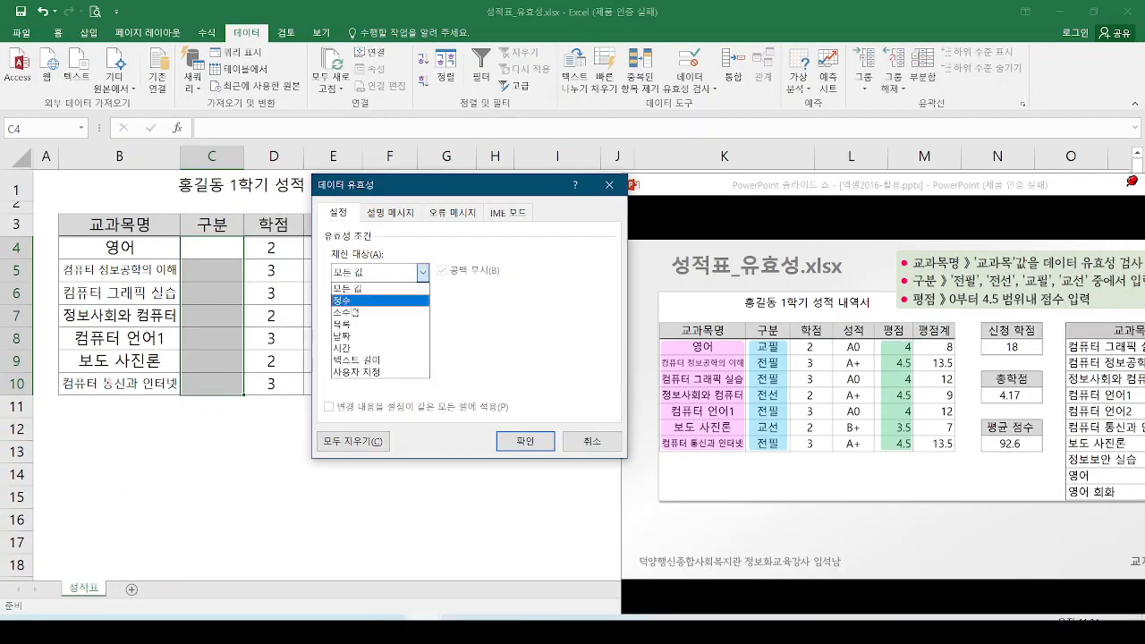
pyautogui.click(344, 324)
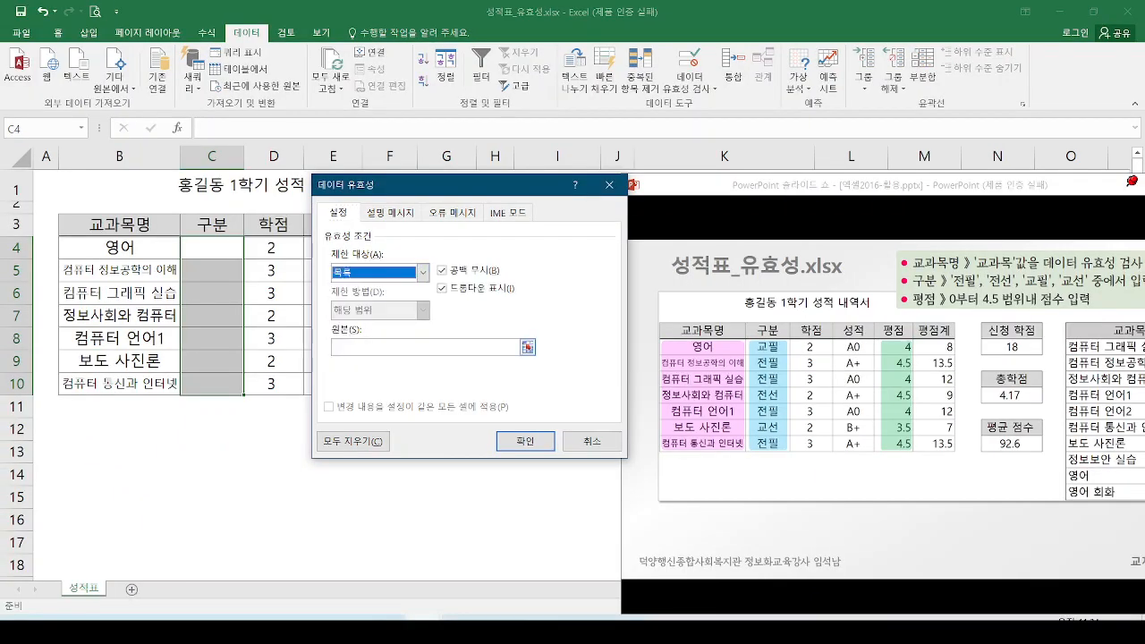
pyautogui.click(391, 347)
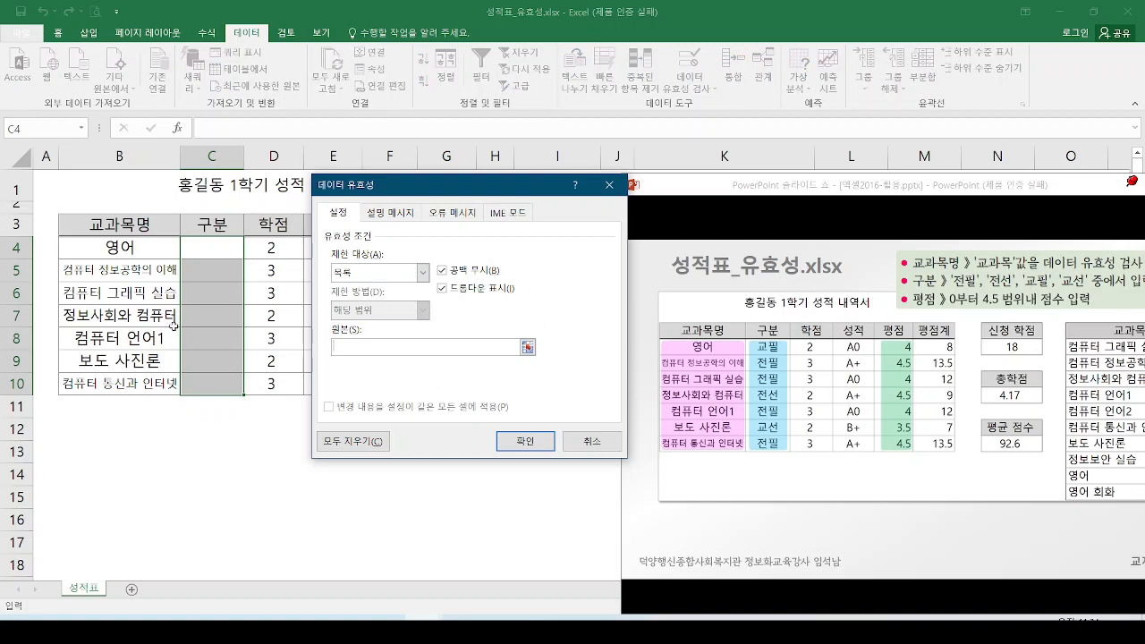
# Step: Enter 전필,전선,교필,교선 as the list source and apply the validation to C4:C10
pyautogui.write('wj')
pyautogui.press('BackSpace')
pyautogui.press('BackSpace')
pyautogui.press('Hangul')
pyautogui.write('ㅈ')
pyautogui.write('ㅍ')
pyautogui.write(',전ㅅ')
pyautogui.write(',')
pyautogui.write('교ㅍ')
pyautogui.write(',교선')
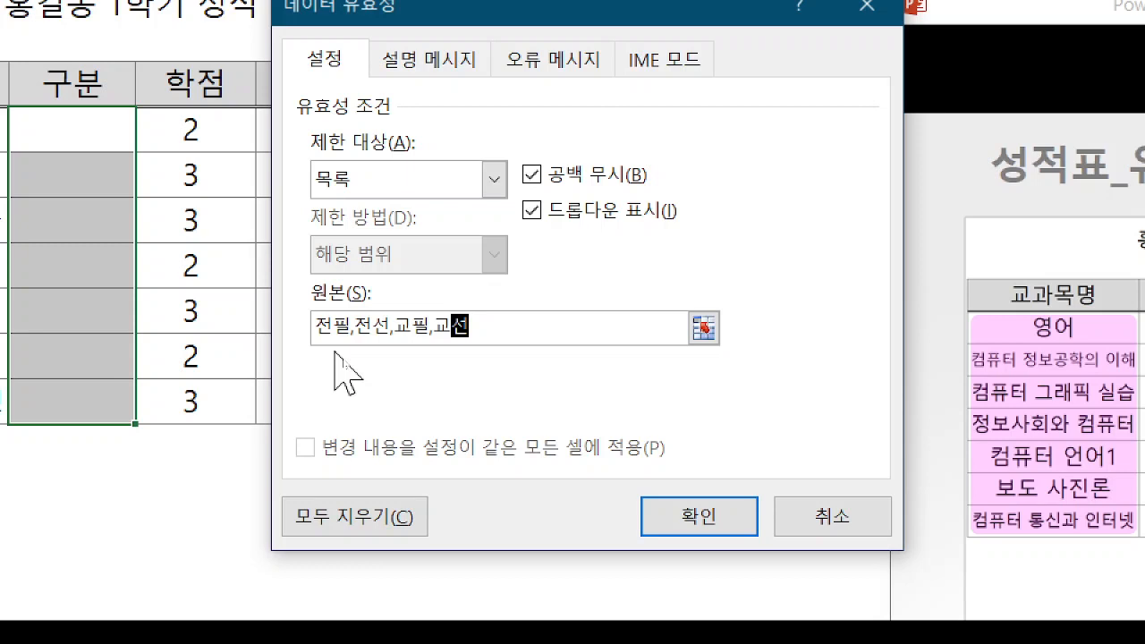
pyautogui.press('Right')
pyautogui.click(695, 519)
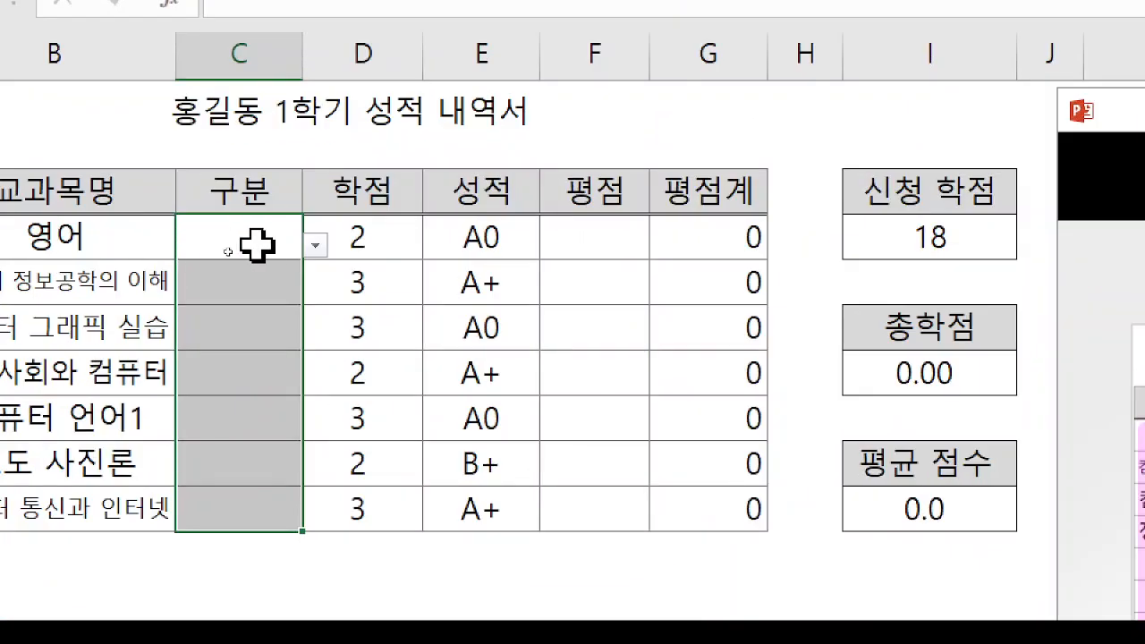
# Step: Inspect the drop-down options in C4, hide the slide show, and compare the 구분 column with the 교과목 source list
pyautogui.click(316, 244)
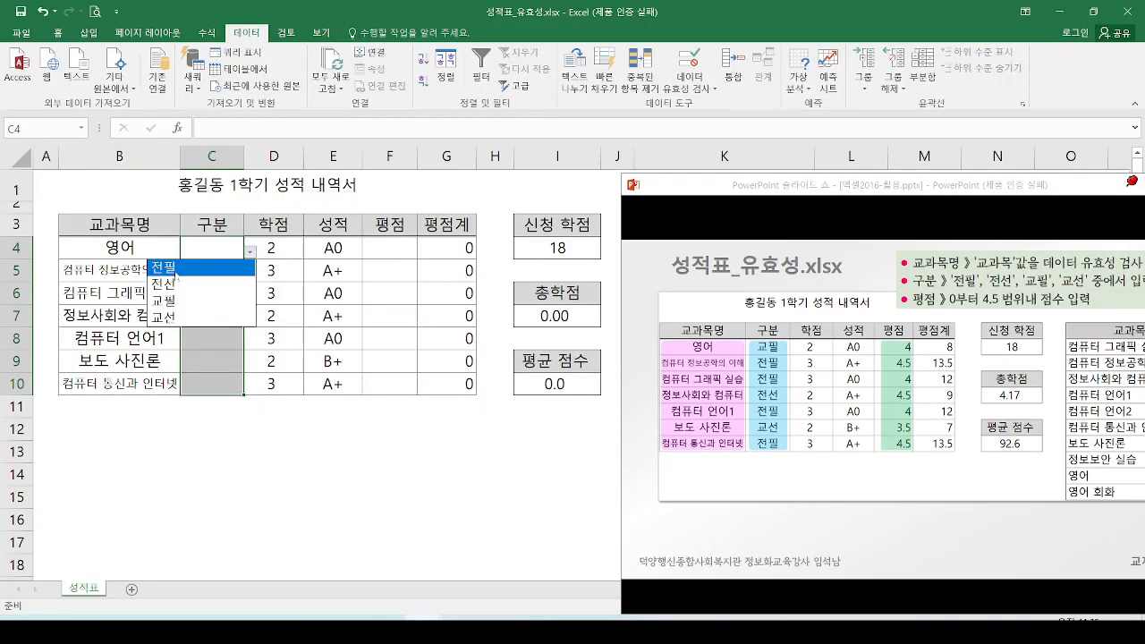
pyautogui.moveTo(935, 183); pyautogui.dragTo(868, 207)
pyautogui.click(1103, 218)
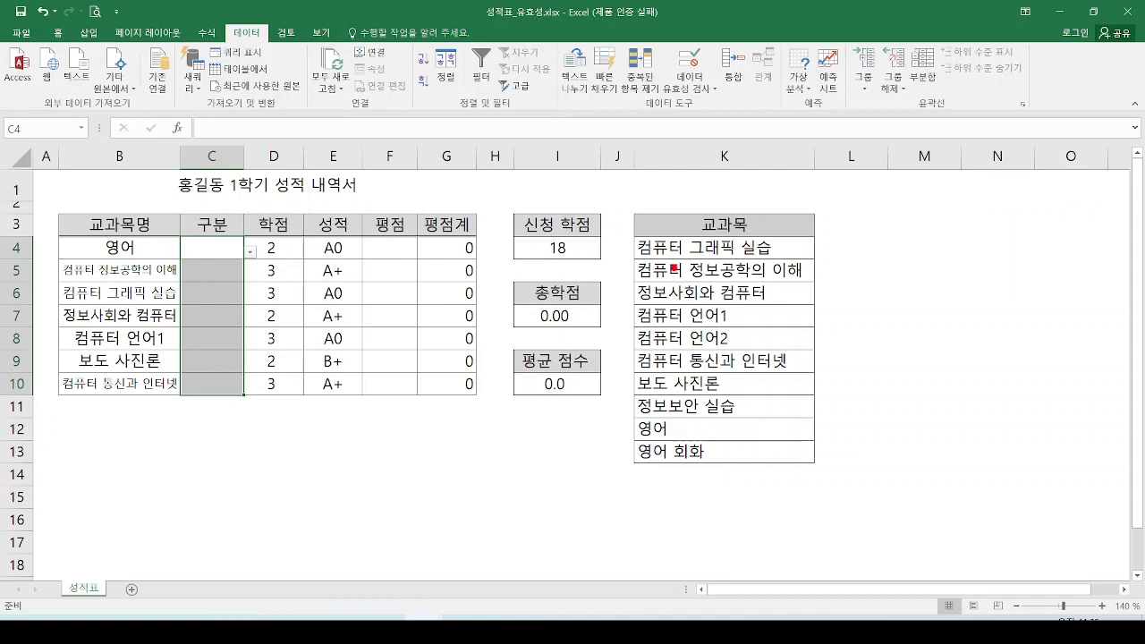
pyautogui.moveTo(627, 236); pyautogui.dragTo(810, 480)
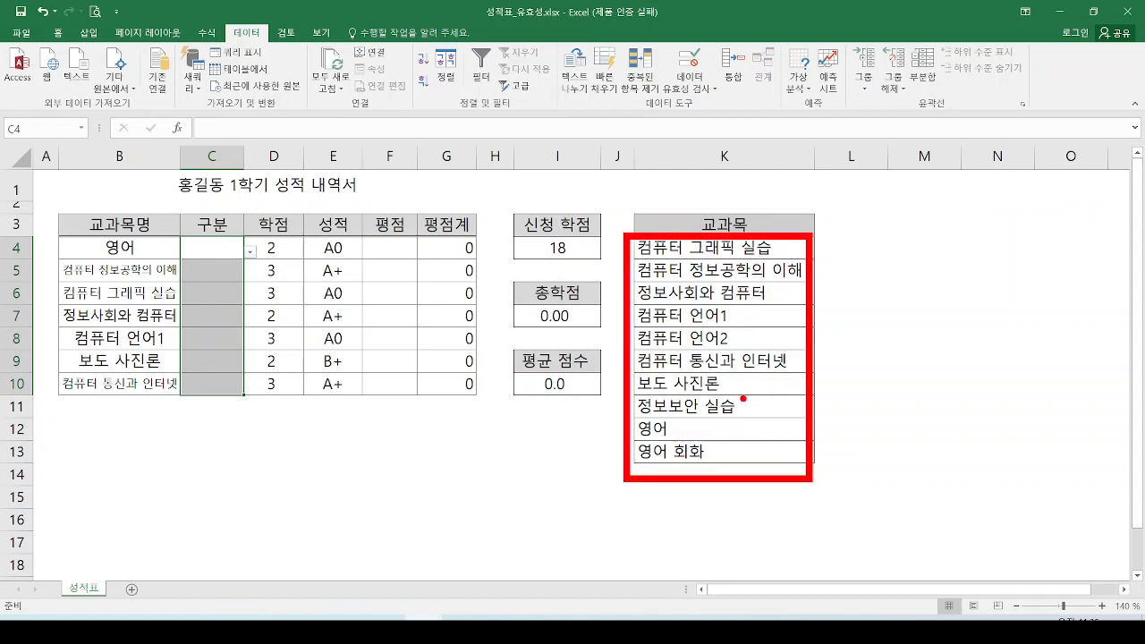
pyautogui.moveTo(213, 233)
pyautogui.mouseDown()
pyautogui.moveTo(189, 299)
pyautogui.moveTo(208, 225)
pyautogui.mouseUp()
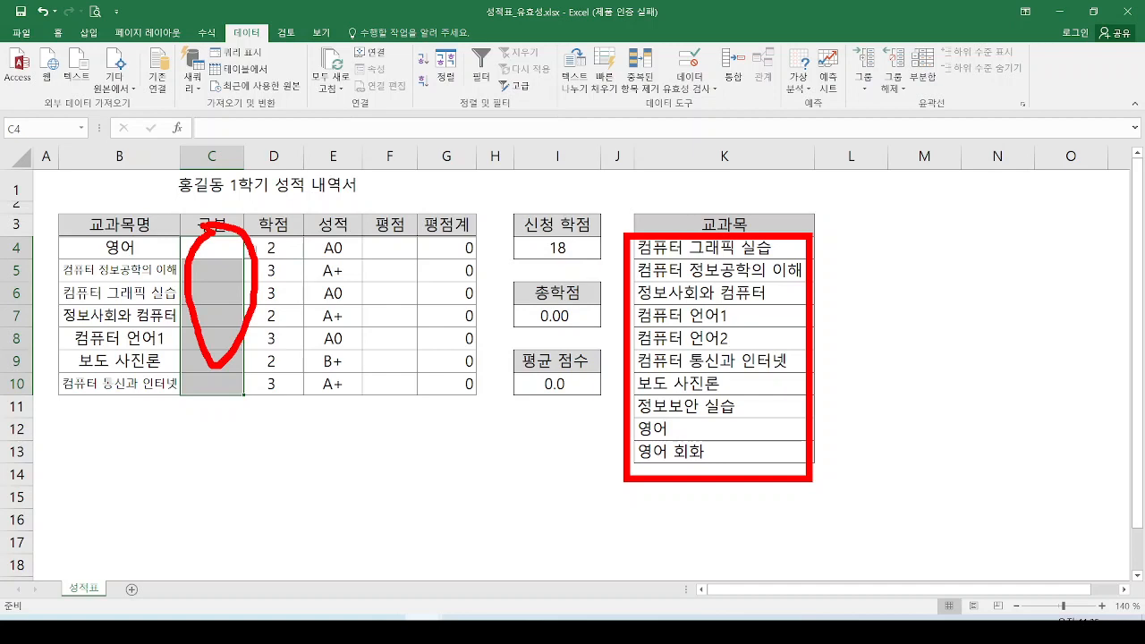
pyautogui.press('Escape')
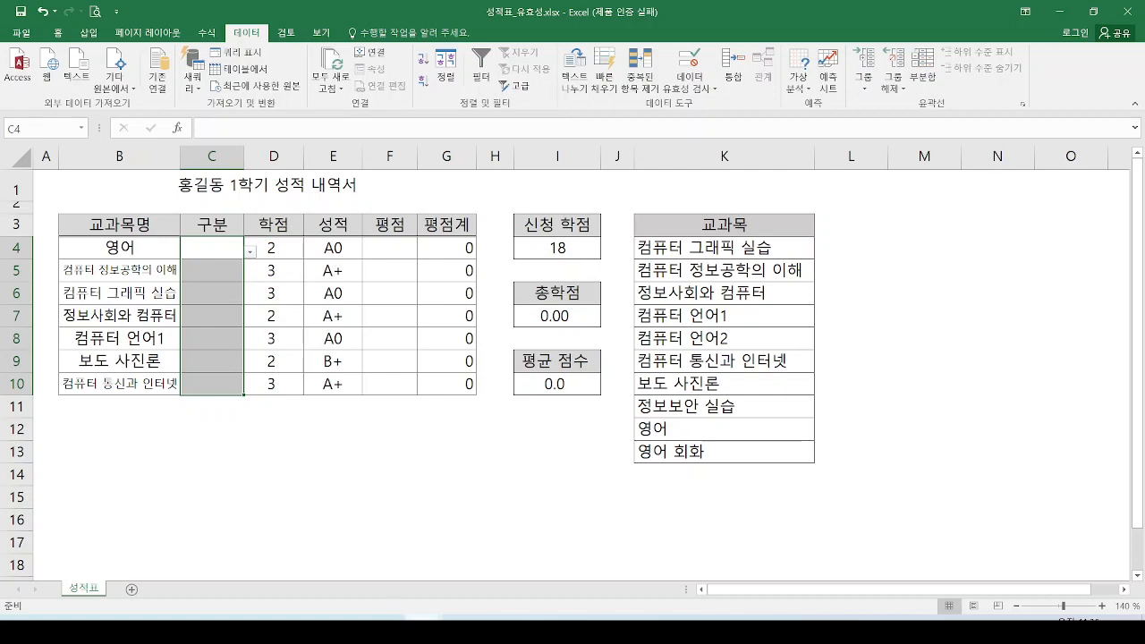
# Step: Bring back the PowerPoint reference slide, choose 교필 for C4 and 전필 for C5, and review the 평점 range of 0 to 4.5
pyautogui.click(239, 617)
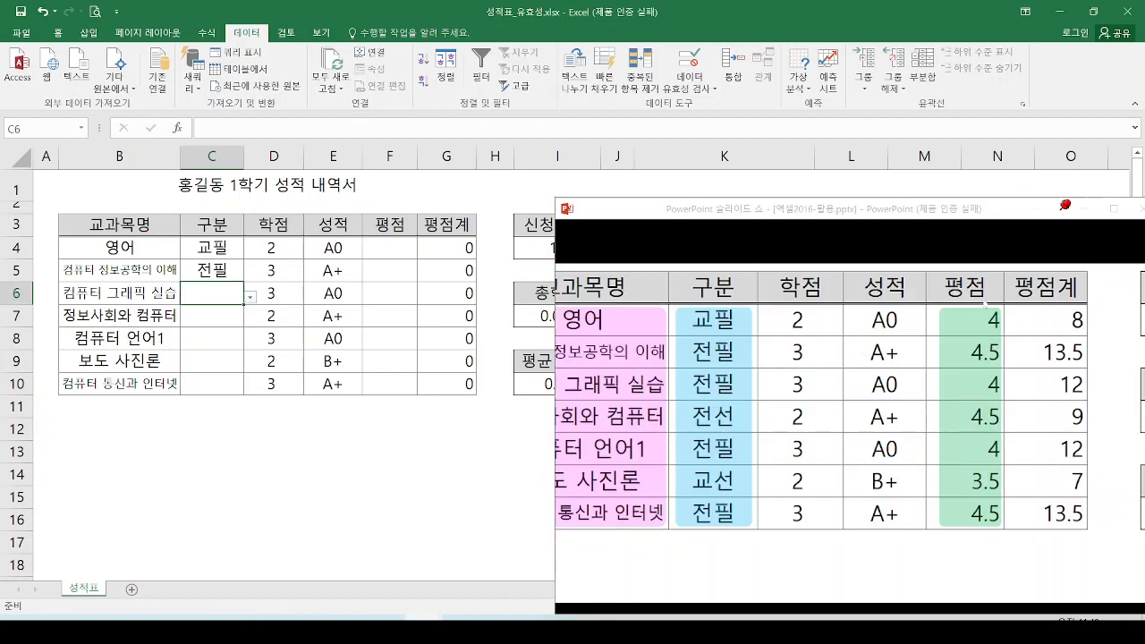
pyautogui.moveTo(691, 186)
pyautogui.mouseDown()
pyautogui.moveTo(707, 192)
pyautogui.moveTo(689, 186)
pyautogui.mouseUp()
pyautogui.moveTo(747, 231); pyautogui.dragTo(815, 201)
pyautogui.moveTo(893, 177)
pyautogui.mouseDown()
pyautogui.moveTo(913, 219)
pyautogui.moveTo(889, 267)
pyautogui.mouseUp()
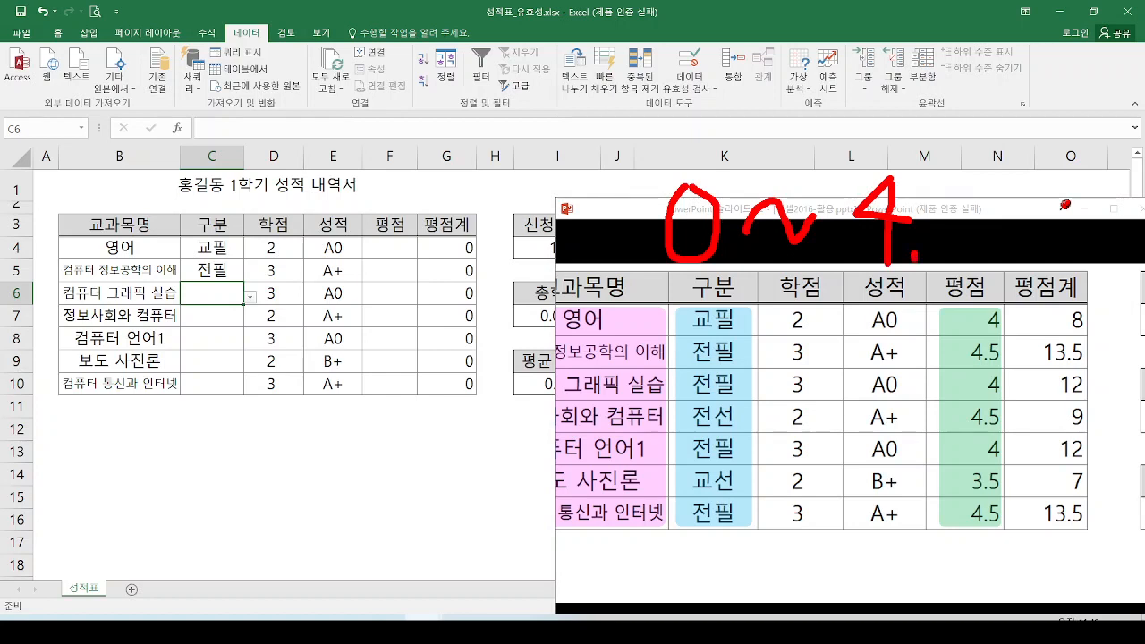
pyautogui.moveTo(976, 182)
pyautogui.mouseDown()
pyautogui.moveTo(931, 211)
pyautogui.moveTo(941, 242)
pyautogui.mouseUp()
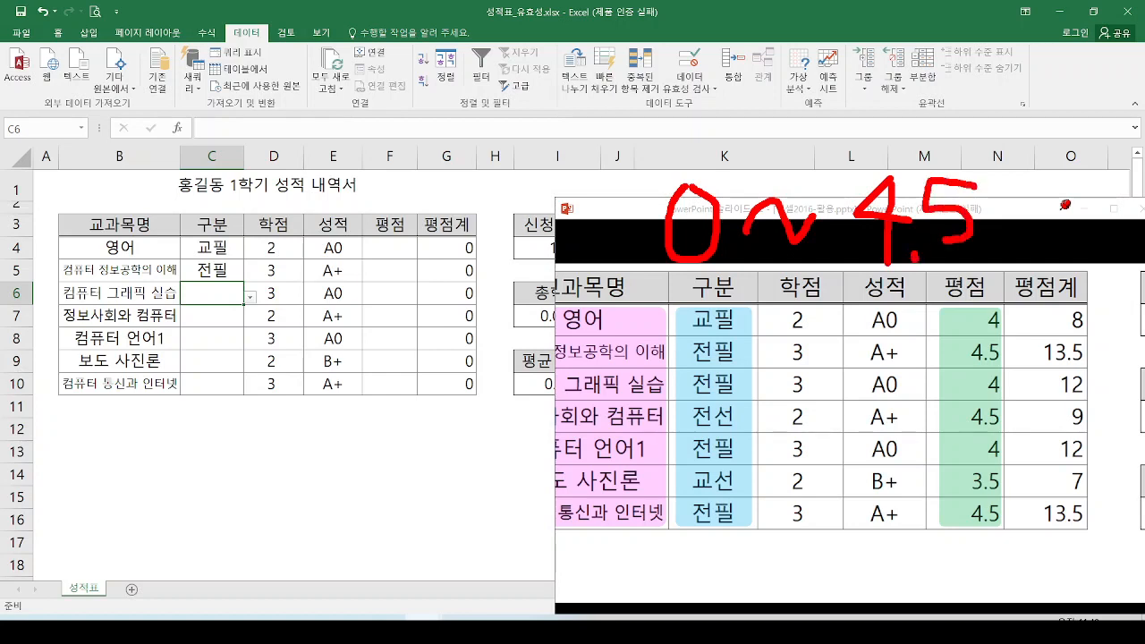
pyautogui.moveTo(728, 55); pyautogui.dragTo(710, 98)
pyautogui.moveTo(728, 65); pyautogui.dragTo(761, 87)
pyautogui.moveTo(676, 106)
pyautogui.mouseDown()
pyautogui.moveTo(772, 104)
pyautogui.moveTo(728, 159)
pyautogui.moveTo(775, 163)
pyautogui.mouseUp()
pyautogui.click(758, 128)
pyautogui.moveTo(790, 100); pyautogui.dragTo(829, 86)
pyautogui.moveTo(841, 84)
pyautogui.mouseDown()
pyautogui.moveTo(807, 139)
pyautogui.moveTo(847, 140)
pyautogui.mouseUp()
pyautogui.moveTo(868, 64)
pyautogui.mouseDown()
pyautogui.moveTo(867, 132)
pyautogui.moveTo(907, 113)
pyautogui.mouseUp()
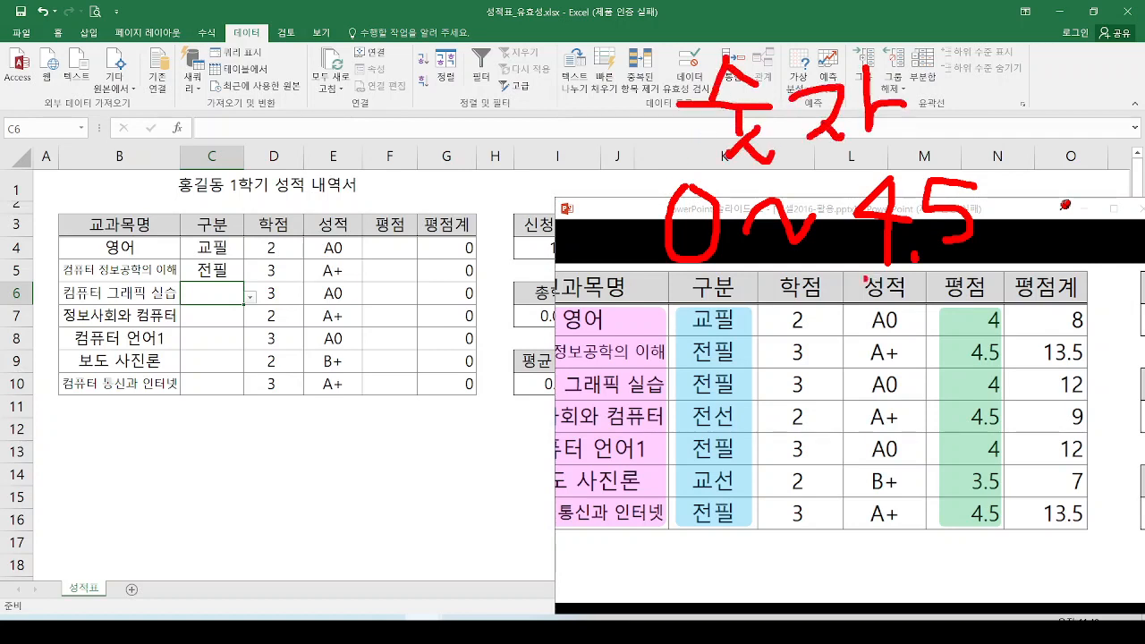
pyautogui.moveTo(847, 254)
pyautogui.mouseDown()
pyautogui.moveTo(922, 278)
pyautogui.moveTo(1016, 277)
pyautogui.mouseUp()
pyautogui.click(1002, 252)
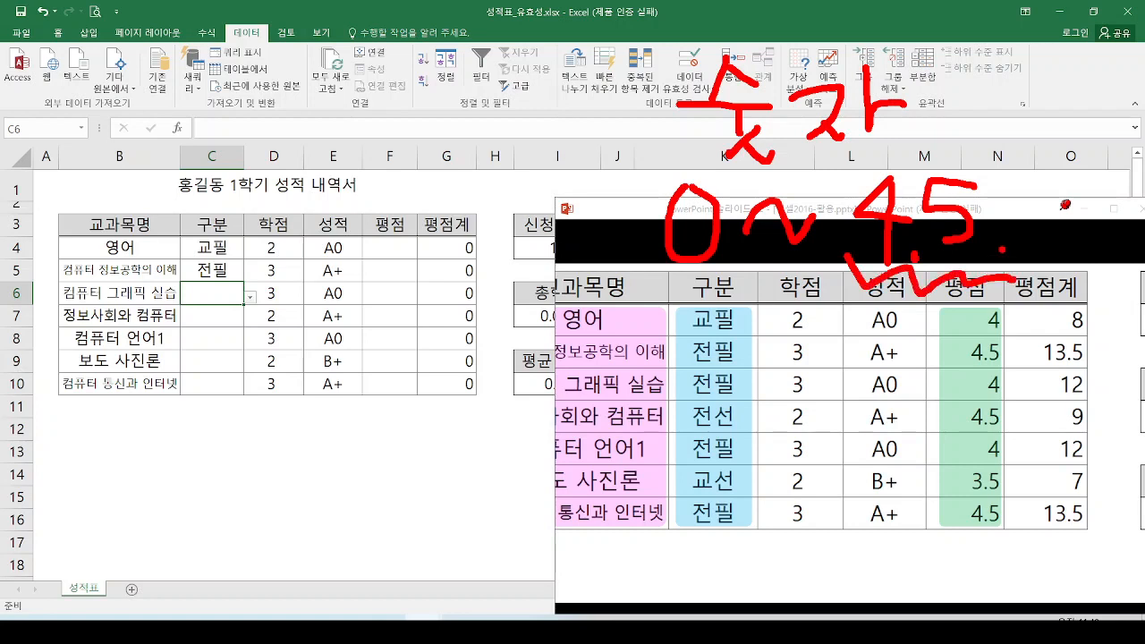
pyautogui.press('e')
# Step: Select the 평점 cells F4:F10, move the slide show window aside, and open the data validation settings for them
pyautogui.moveTo(381, 256); pyautogui.dragTo(385, 385)
pyautogui.moveTo(350, 236)
pyautogui.mouseDown()
pyautogui.moveTo(353, 394)
pyautogui.moveTo(427, 296)
pyautogui.moveTo(370, 229)
pyautogui.mouseUp()
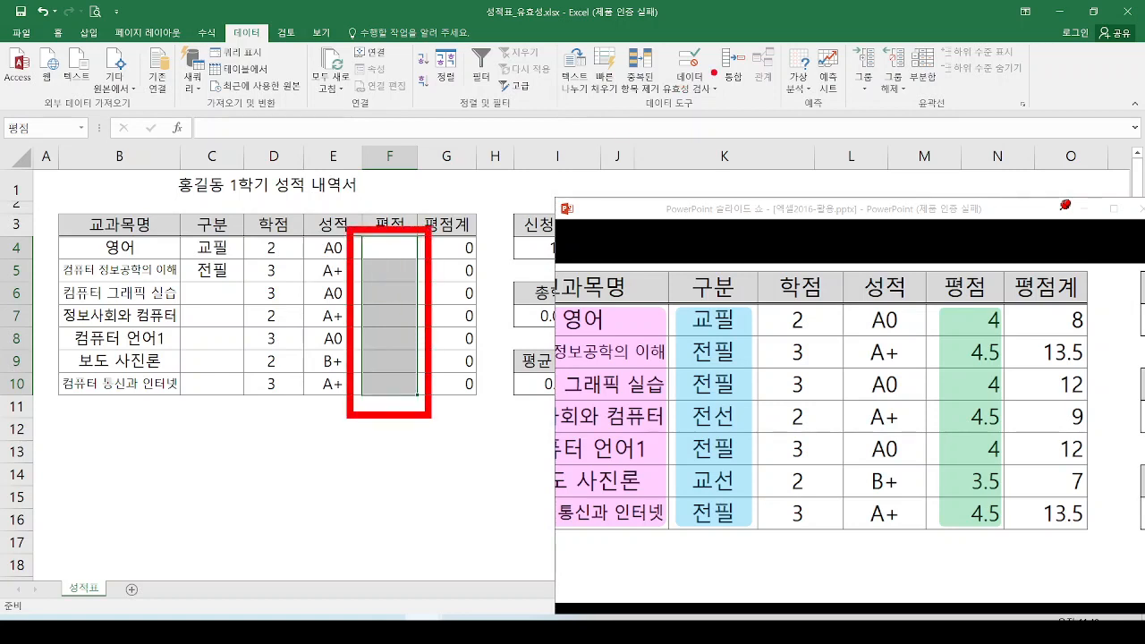
pyautogui.moveTo(716, 87)
pyautogui.mouseDown()
pyautogui.moveTo(680, 29)
pyautogui.moveTo(729, 63)
pyautogui.moveTo(722, 72)
pyautogui.mouseUp()
pyautogui.press('Escape')
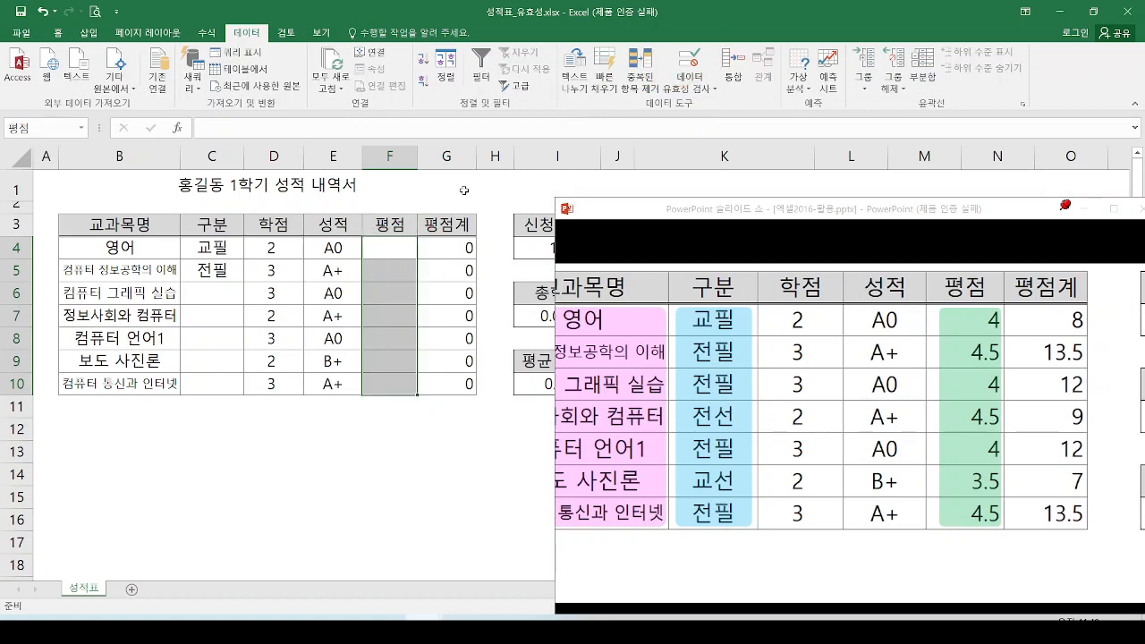
pyautogui.click(641, 213)
pyautogui.moveTo(641, 213); pyautogui.dragTo(766, 207)
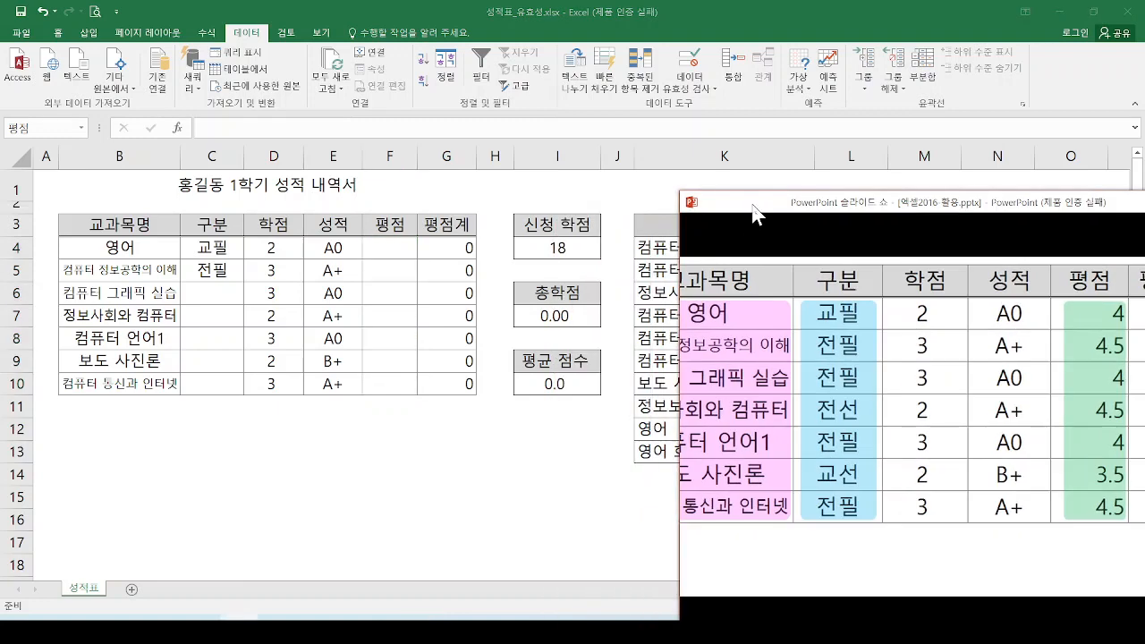
pyautogui.click(707, 12)
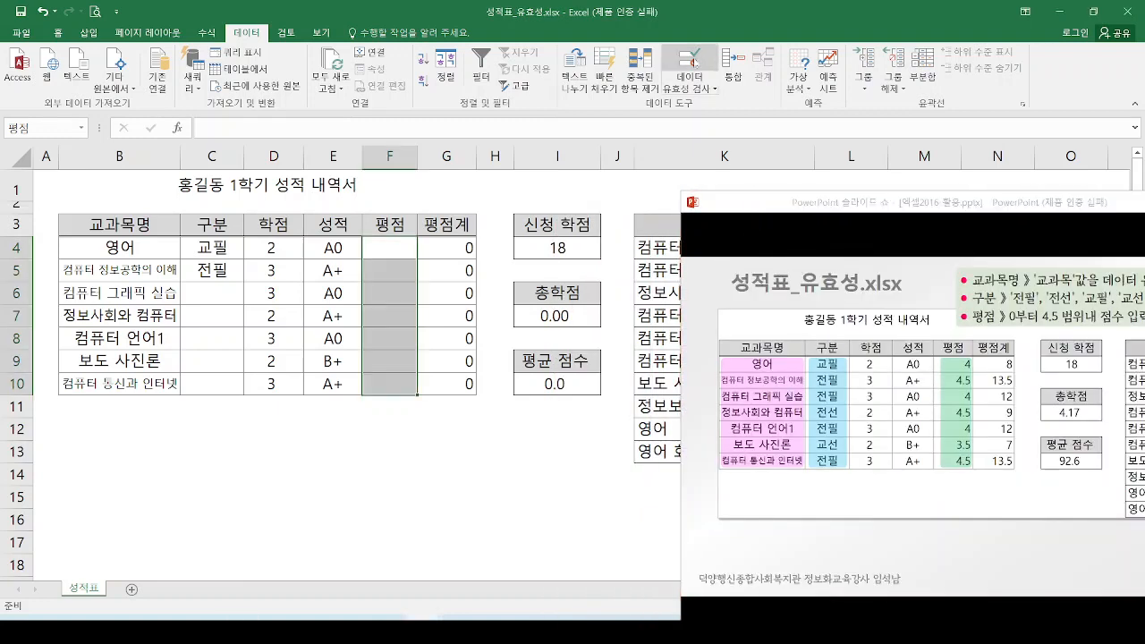
pyautogui.click(689, 59)
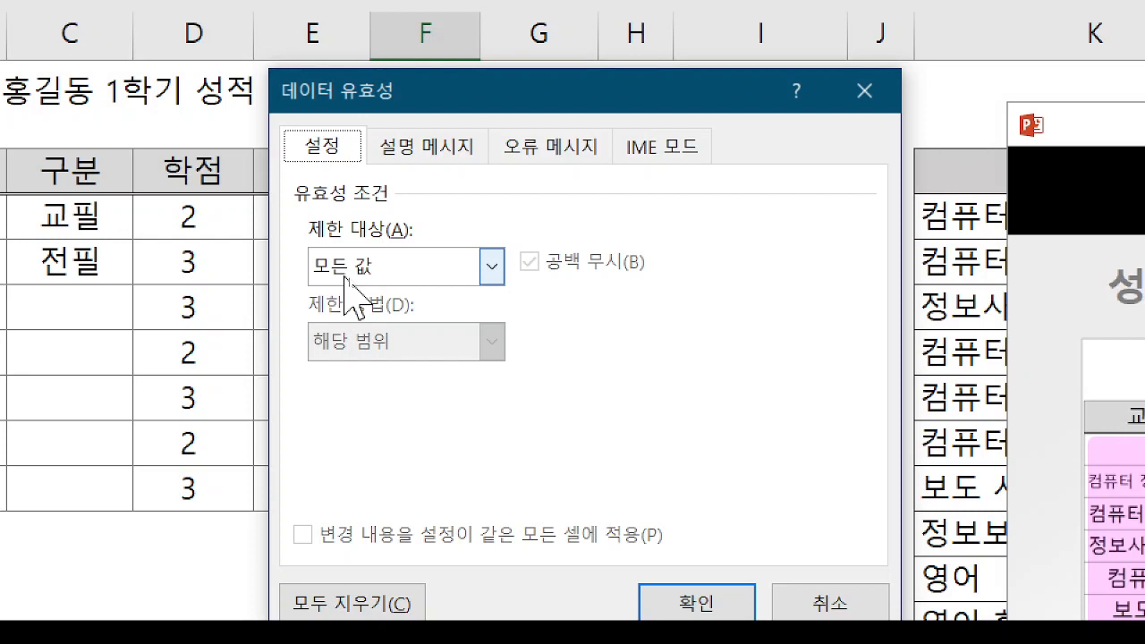
pyautogui.moveTo(761, 226)
pyautogui.mouseDown()
pyautogui.moveTo(796, 225)
pyautogui.moveTo(781, 225)
pyautogui.mouseUp()
pyautogui.moveTo(840, 262)
pyautogui.mouseDown()
pyautogui.moveTo(901, 272)
pyautogui.moveTo(930, 241)
pyautogui.mouseUp()
pyautogui.moveTo(964, 179)
pyautogui.mouseDown()
pyautogui.moveTo(1003, 251)
pyautogui.moveTo(964, 292)
pyautogui.mouseUp()
pyautogui.moveTo(1062, 207)
pyautogui.mouseDown()
pyautogui.moveTo(1000, 256)
pyautogui.moveTo(988, 314)
pyautogui.mouseUp()
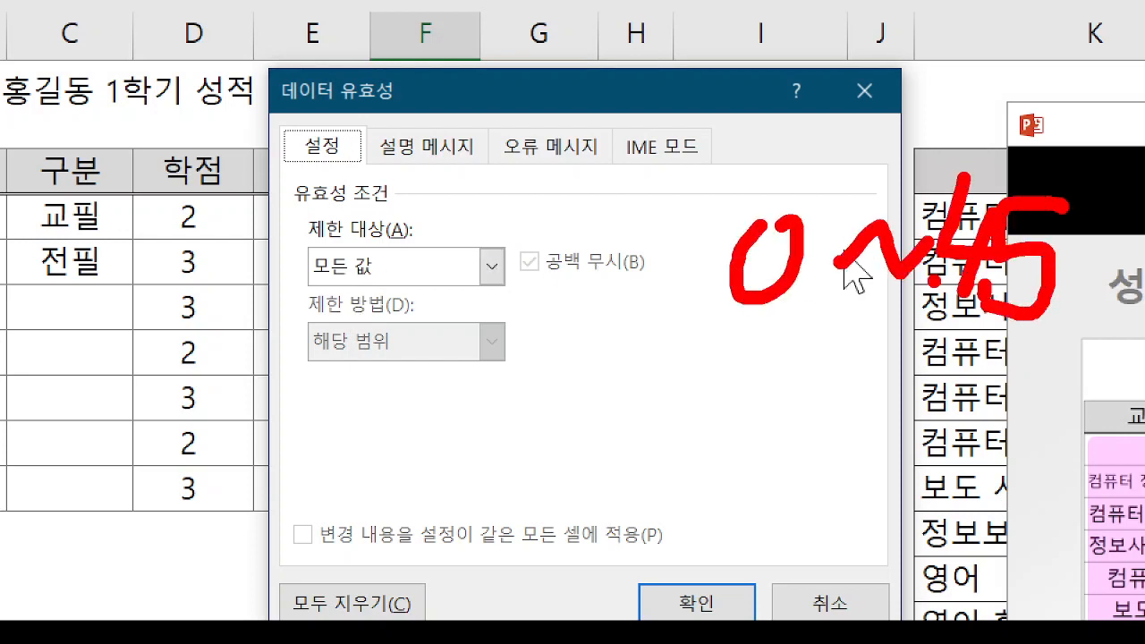
pyautogui.press('Escape')
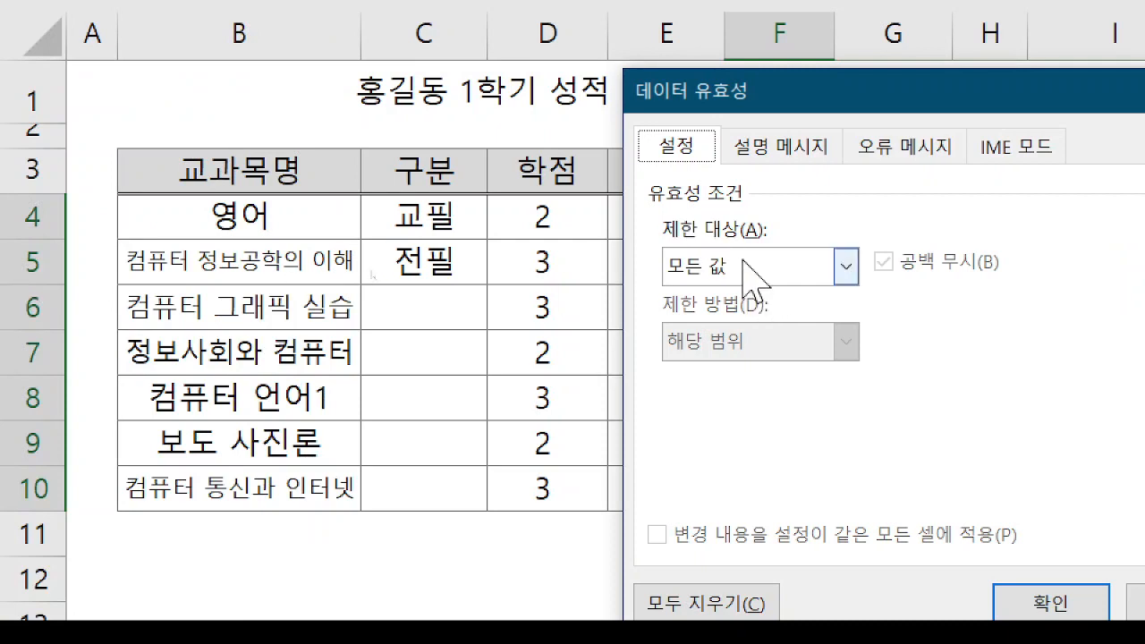
# Step: Restrict the 평점 cells to decimals (소수점) within a range (해당 범위) with minimum 0 and maximum 4.5
pyautogui.click(744, 263)
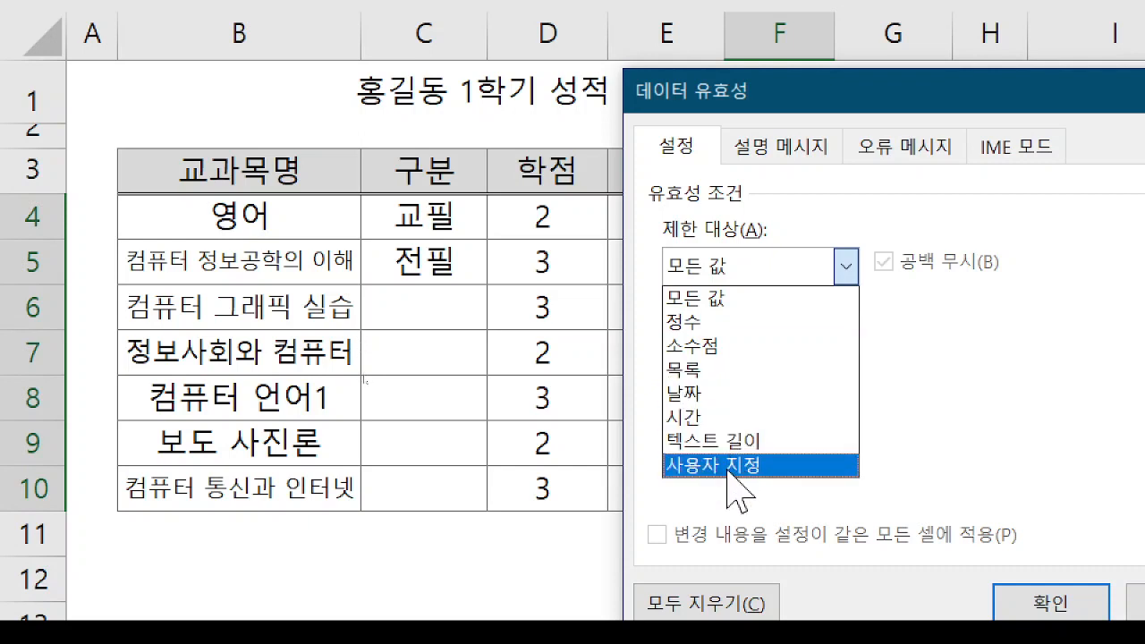
pyautogui.click(719, 346)
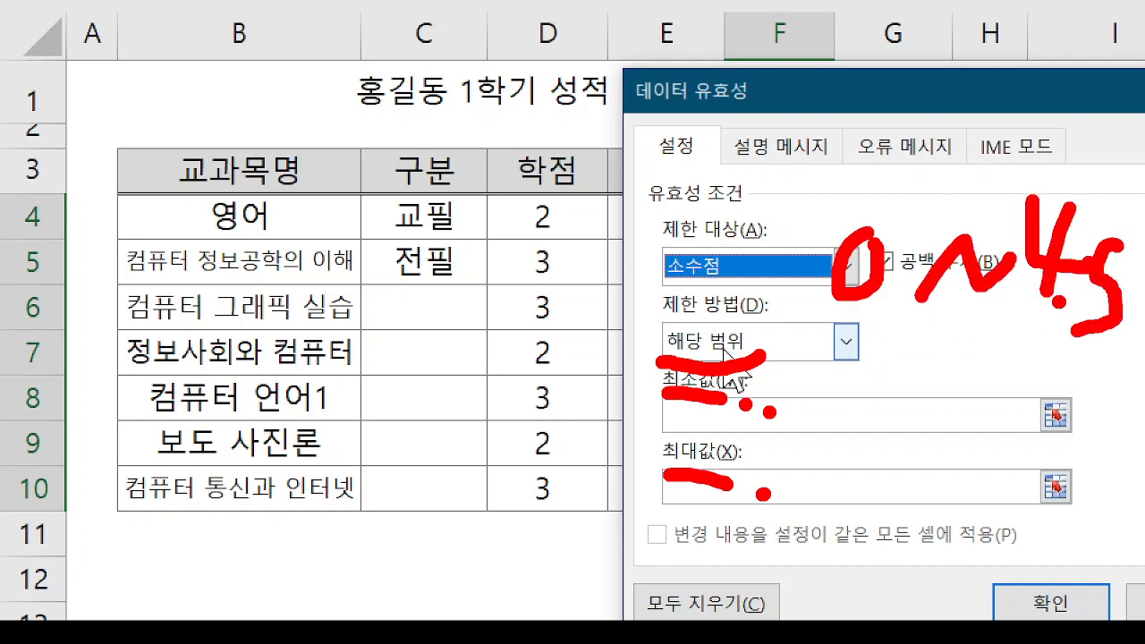
pyautogui.click(762, 419)
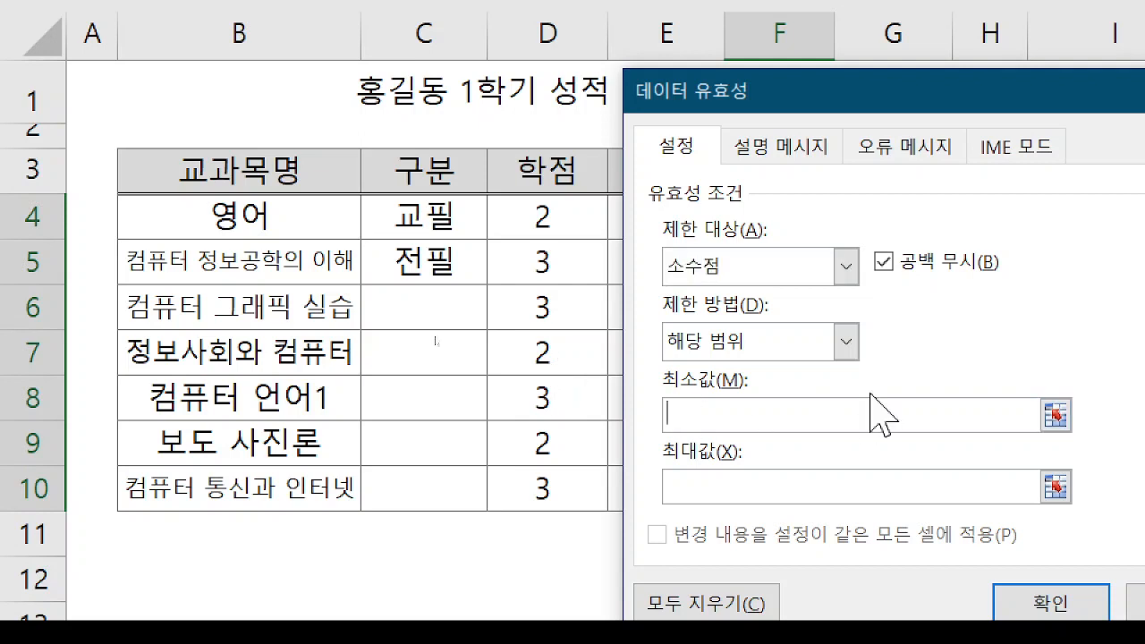
pyautogui.write('0')
pyautogui.click(769, 489)
pyautogui.write('4.5')
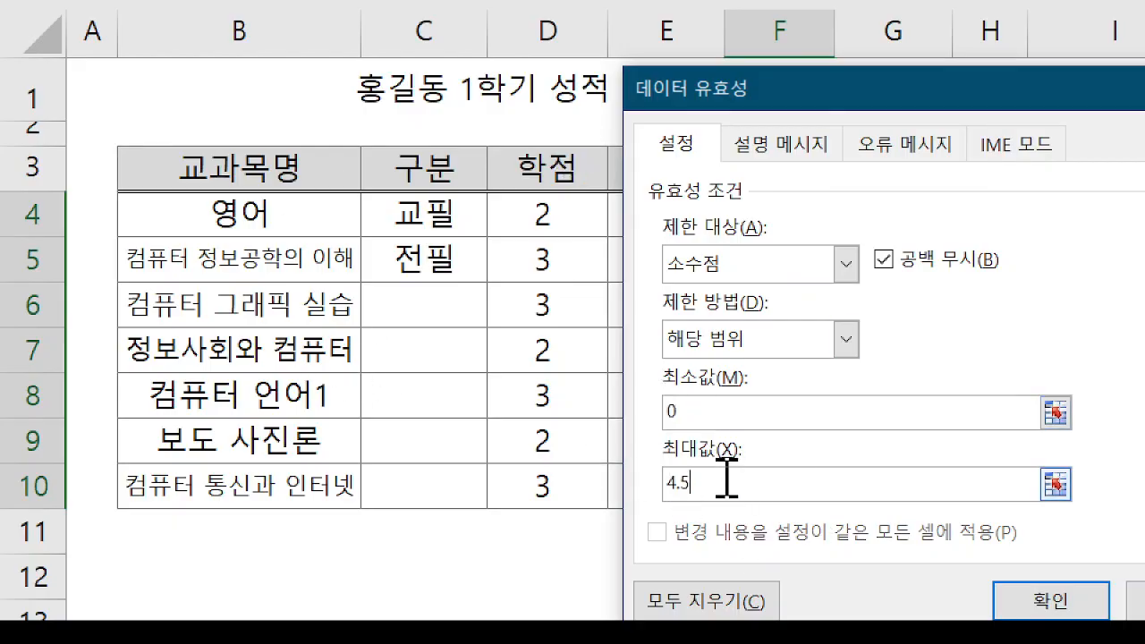
# Step: Bring the reference slide fully into view, reveal its sample error alert, and read the alert's title and message
pyautogui.moveTo(723, 470); pyautogui.dragTo(795, 425)
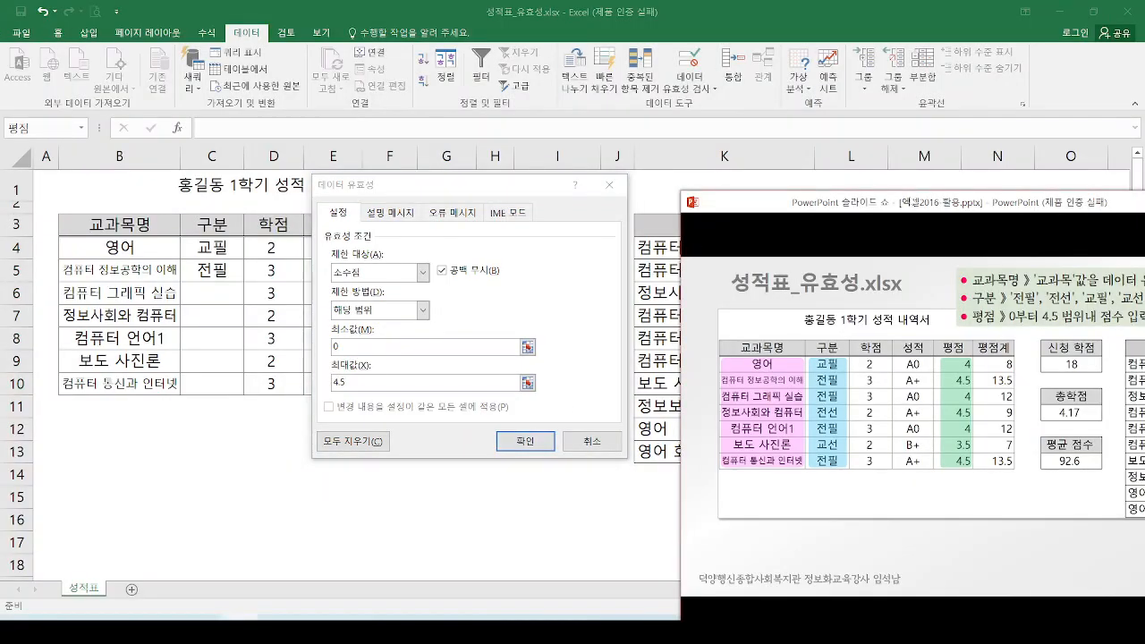
pyautogui.moveTo(912, 200); pyautogui.dragTo(813, 94)
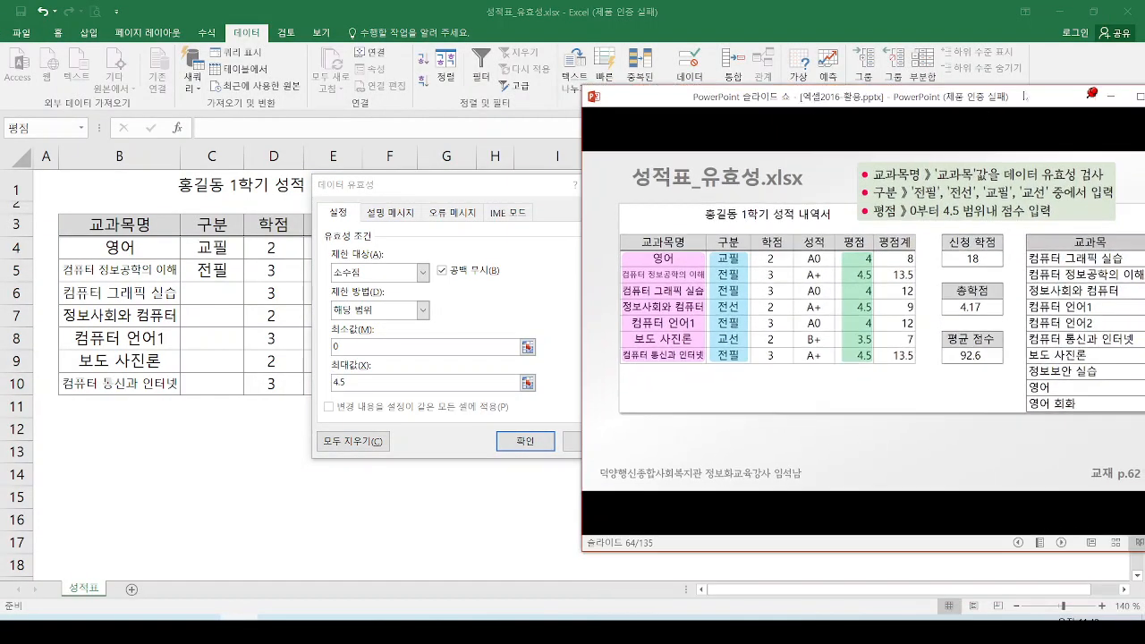
pyautogui.moveTo(1092, 93); pyautogui.dragTo(1004, 77)
pyautogui.click(836, 288)
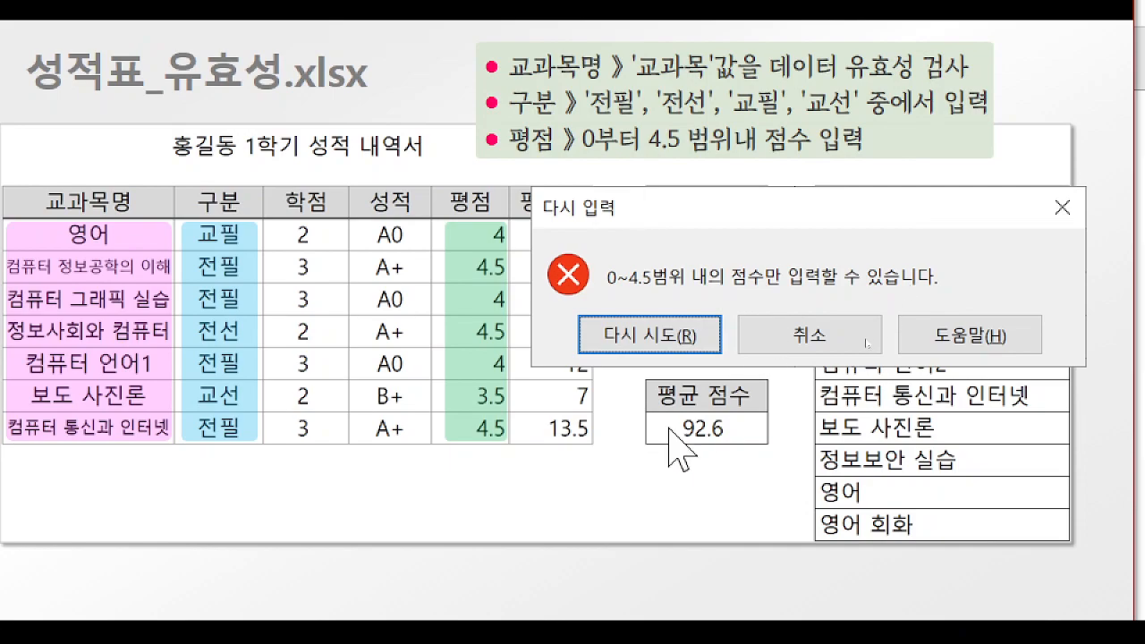
pyautogui.hotkey('ctrl', '2')
pyautogui.moveTo(524, 174)
pyautogui.mouseDown()
pyautogui.moveTo(651, 249)
pyautogui.moveTo(653, 234)
pyautogui.mouseUp()
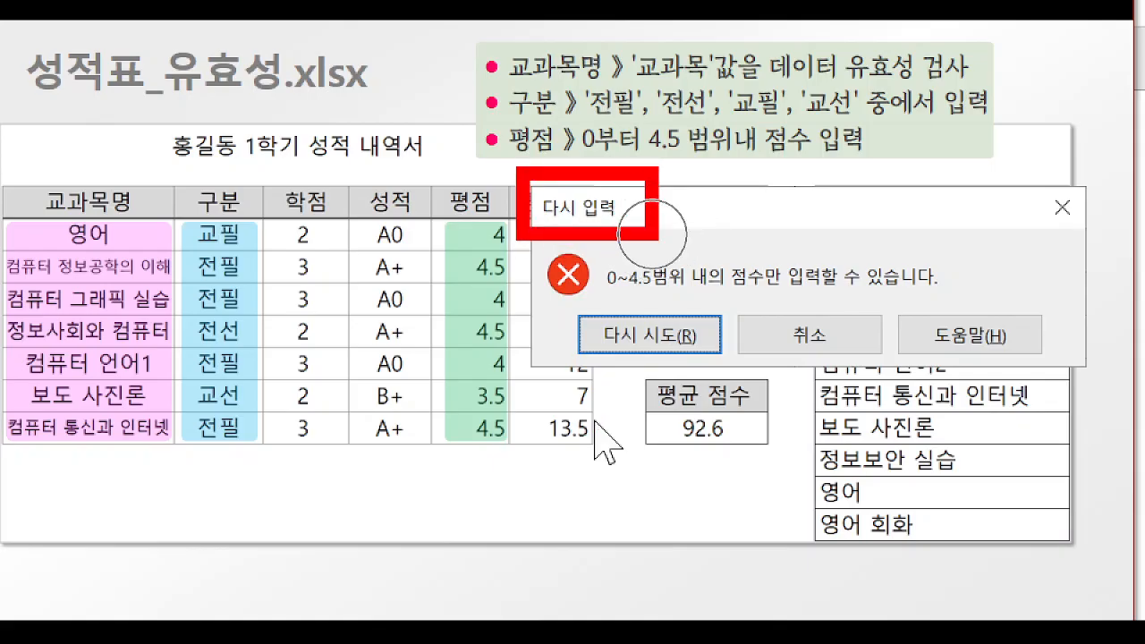
pyautogui.moveTo(586, 249)
pyautogui.mouseDown()
pyautogui.moveTo(888, 310)
pyautogui.moveTo(965, 301)
pyautogui.mouseUp()
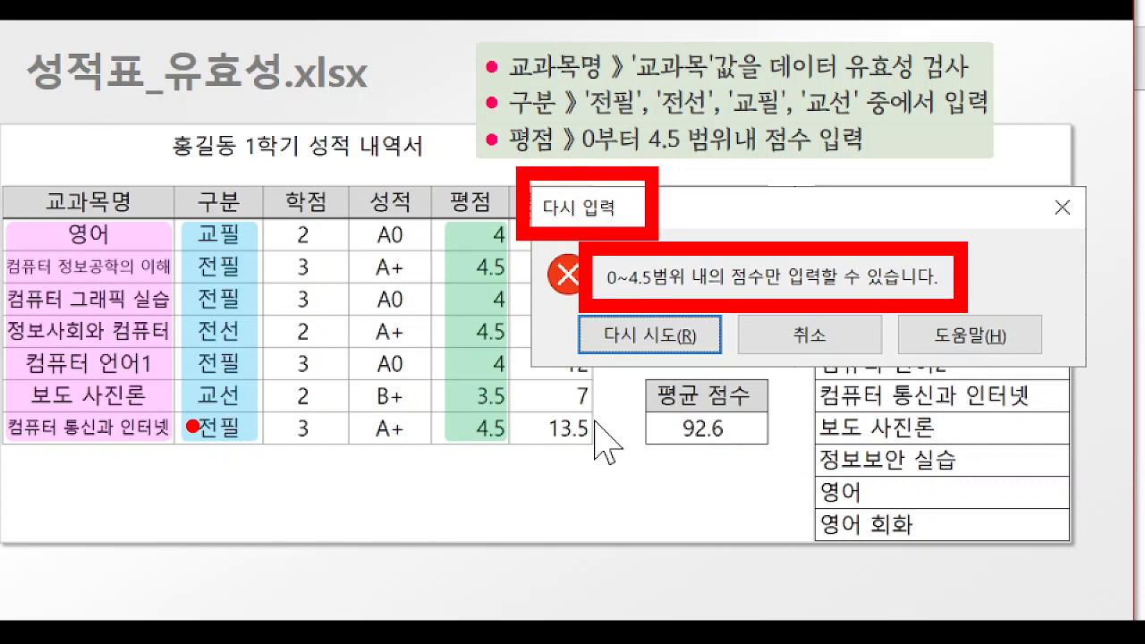
pyautogui.press('Escape')
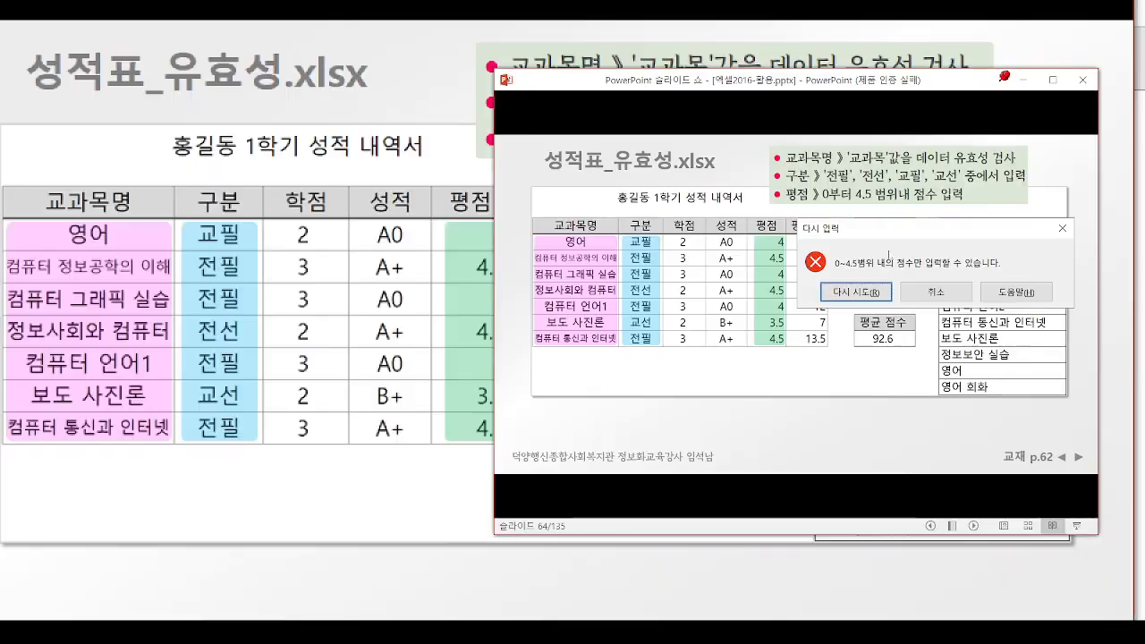
pyautogui.press('Escape')
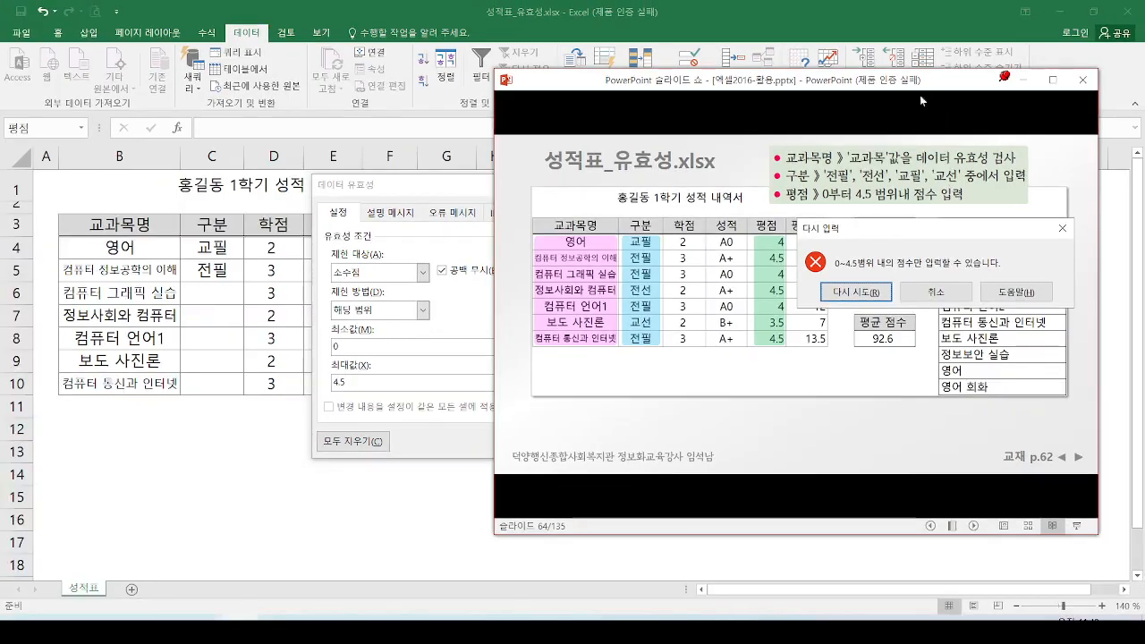
# Step: Arrange the enlarged sample error alert of the reference slide side by side with the data validation dialog
pyautogui.moveTo(919, 83); pyautogui.dragTo(971, 129)
pyautogui.scroll(3, 920, 309)
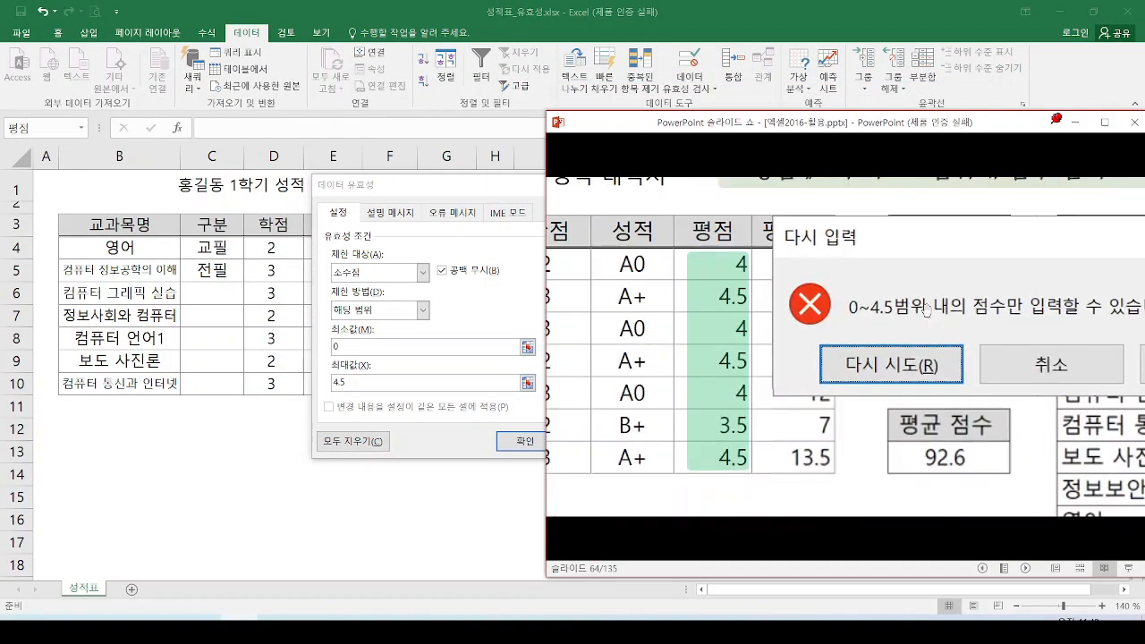
pyautogui.moveTo(964, 300); pyautogui.dragTo(765, 332)
pyautogui.moveTo(760, 127); pyautogui.dragTo(767, 145)
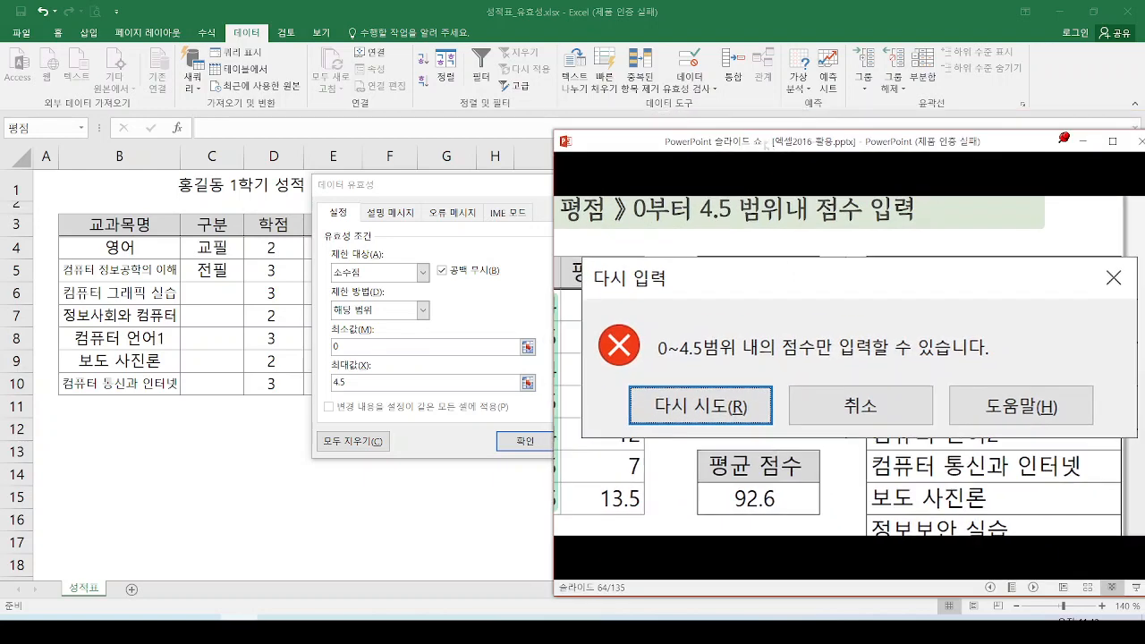
pyautogui.moveTo(439, 187); pyautogui.dragTo(334, 199)
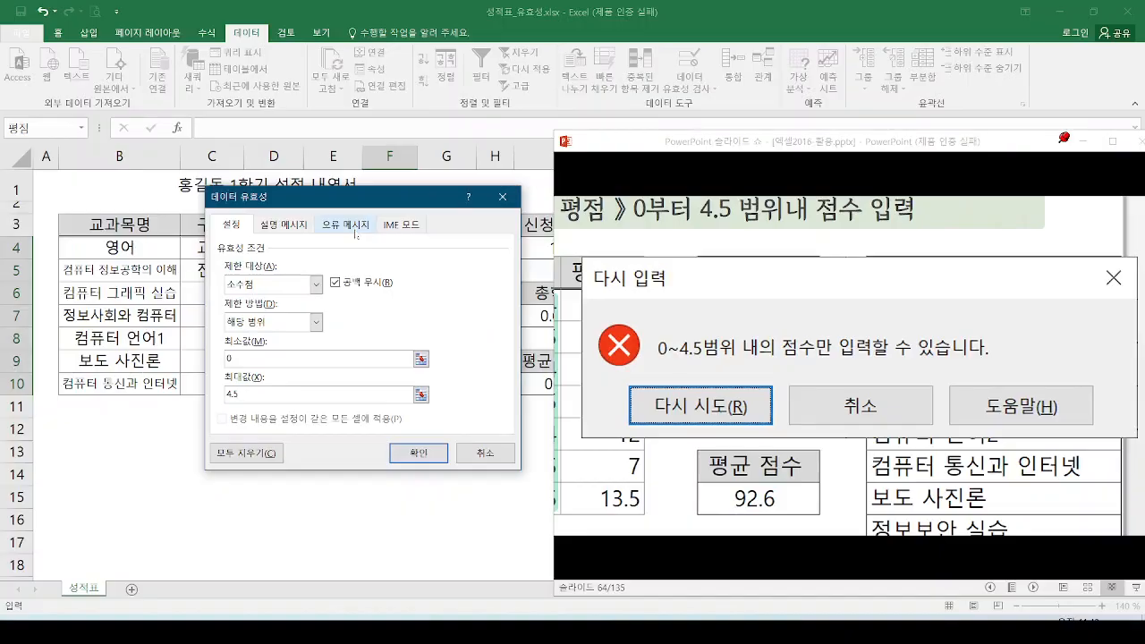
# Step: Give the 평점 validation an error message titled 다시 입력, apply it, and return to the first 평점 row
pyautogui.click(436, 248)
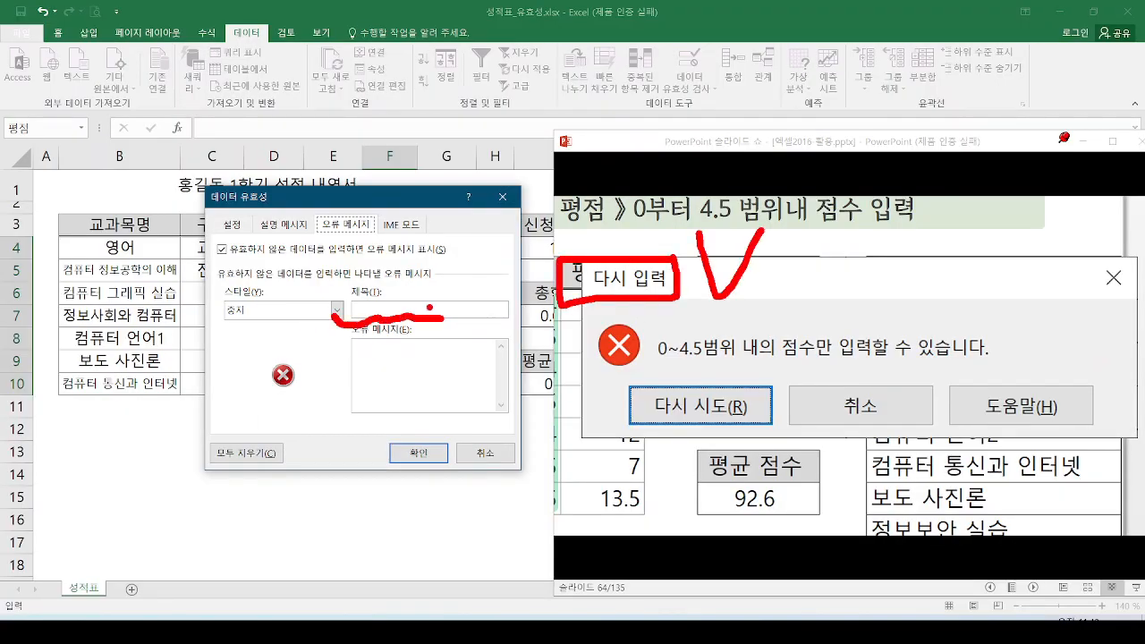
pyautogui.click(430, 310)
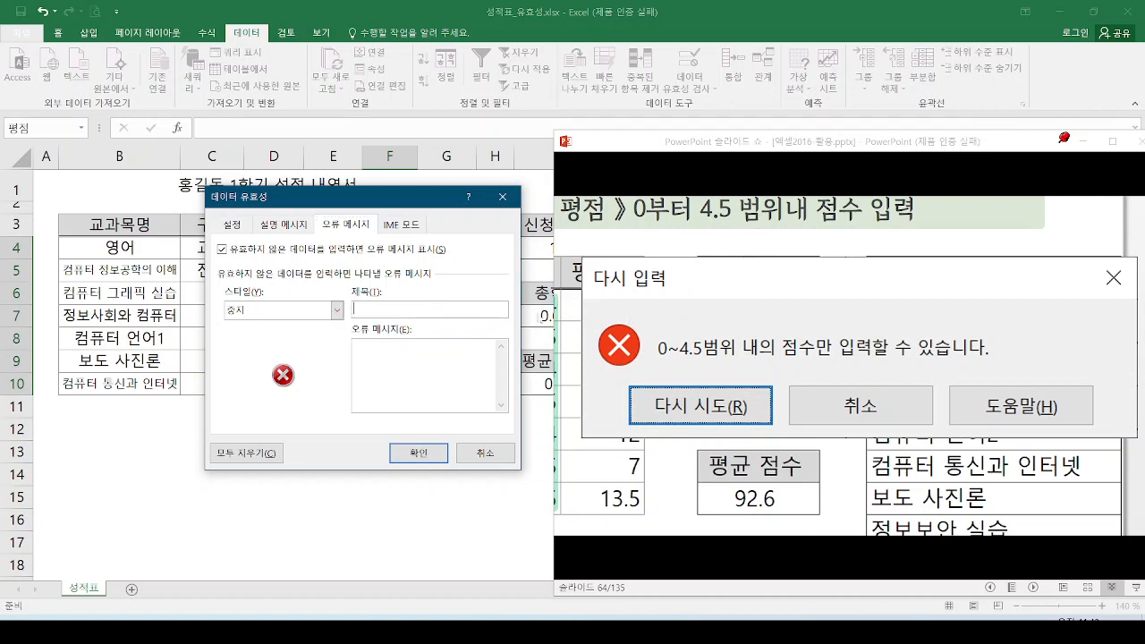
pyautogui.write('다시 입력')
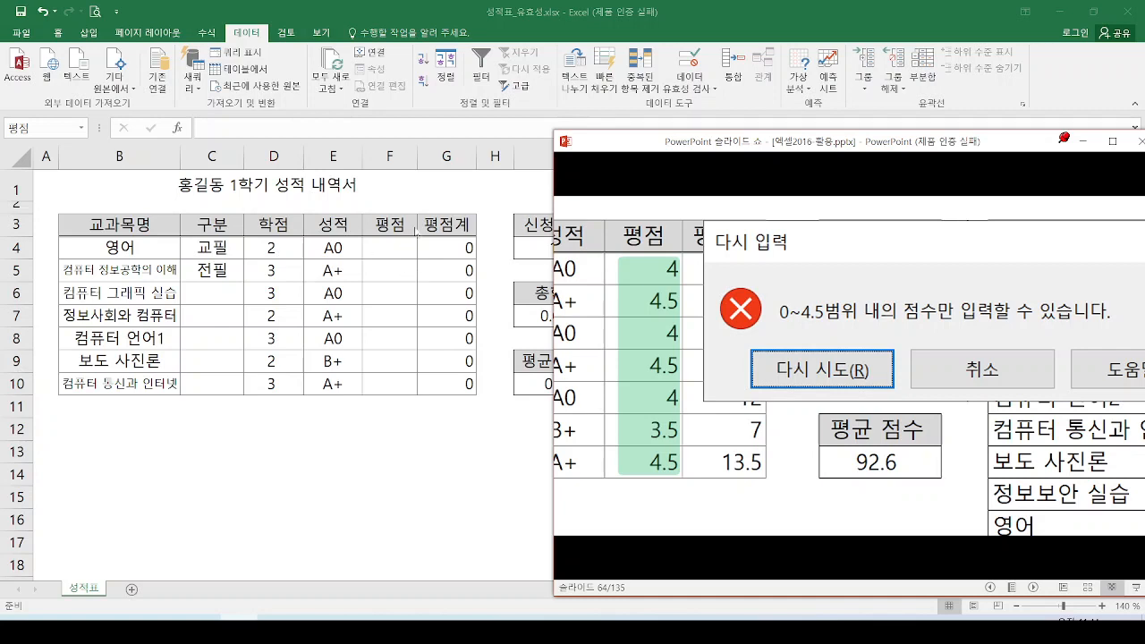
pyautogui.click(417, 254)
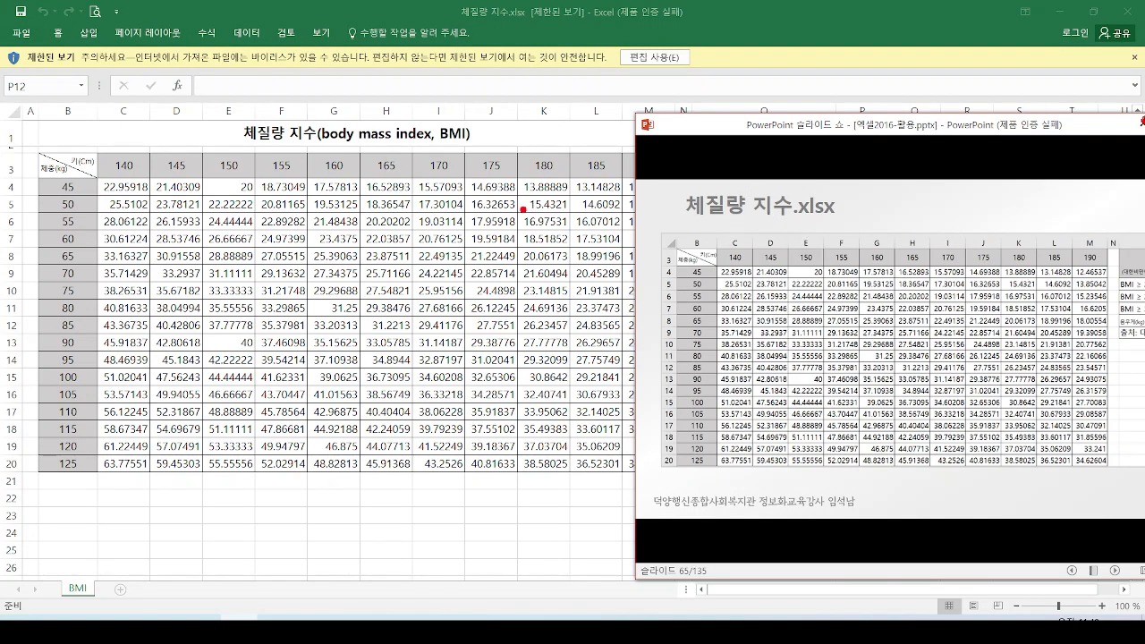
pyautogui.moveTo(387, 181)
pyautogui.mouseDown()
pyautogui.moveTo(425, 193)
pyautogui.moveTo(395, 229)
pyautogui.mouseUp()
pyautogui.moveTo(447, 198)
pyautogui.mouseDown()
pyautogui.moveTo(479, 195)
pyautogui.moveTo(465, 221)
pyautogui.mouseUp()
pyautogui.moveTo(478, 214)
pyautogui.mouseDown()
pyautogui.moveTo(494, 223)
pyautogui.moveTo(541, 210)
pyautogui.mouseUp()
pyautogui.moveTo(476, 233)
pyautogui.mouseDown()
pyautogui.moveTo(518, 262)
pyautogui.moveTo(497, 255)
pyautogui.mouseUp()
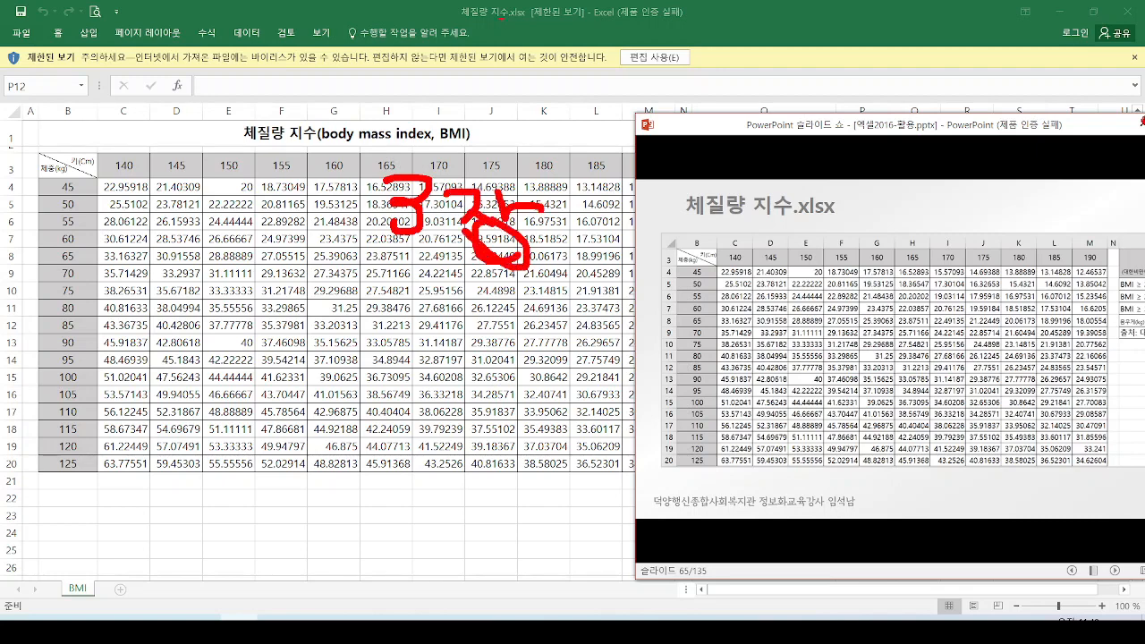
pyautogui.moveTo(452, 26); pyautogui.dragTo(555, 25)
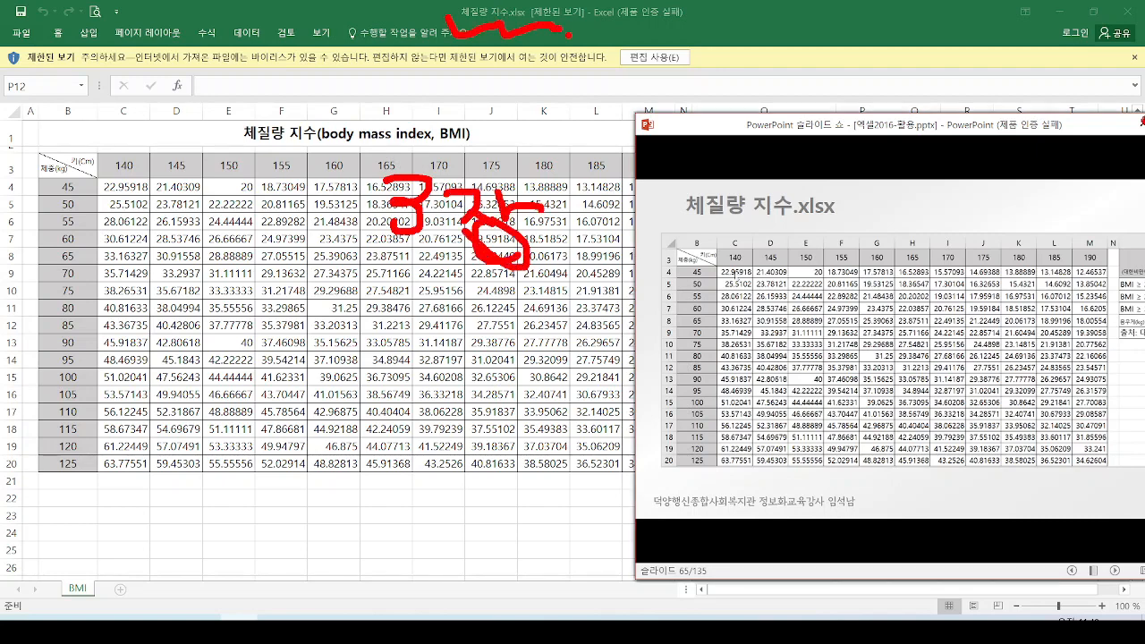
pyautogui.press('Escape')
# Step: Enable editing in 체질량 지수.xlsx and maximize the PowerPoint slide show with the BMI reference table
pyautogui.click(655, 59)
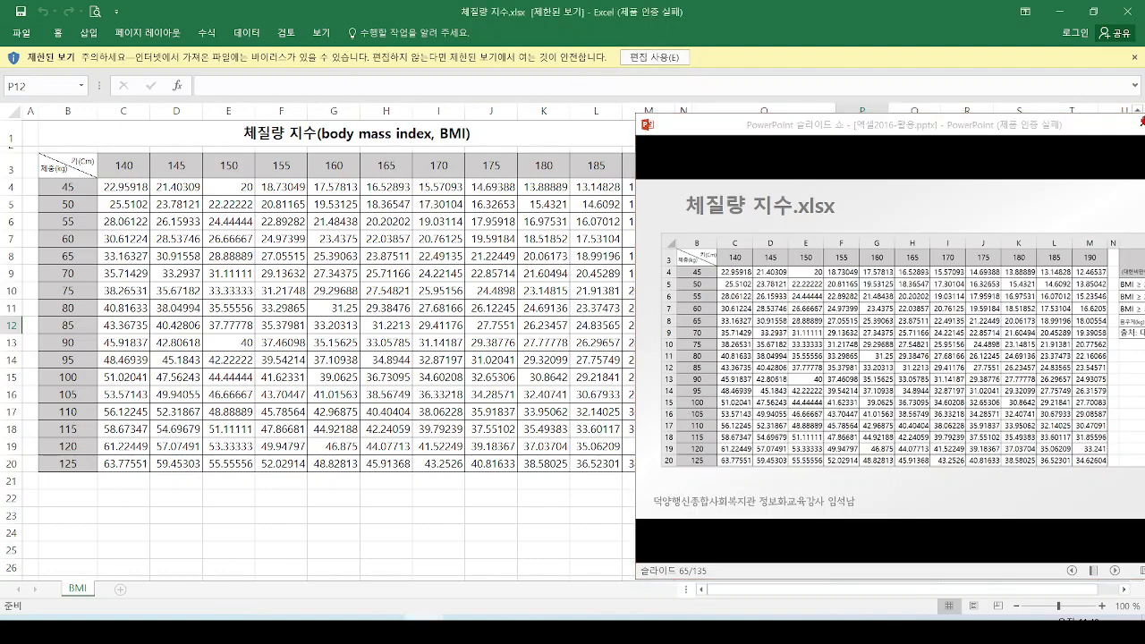
pyautogui.click(642, 59)
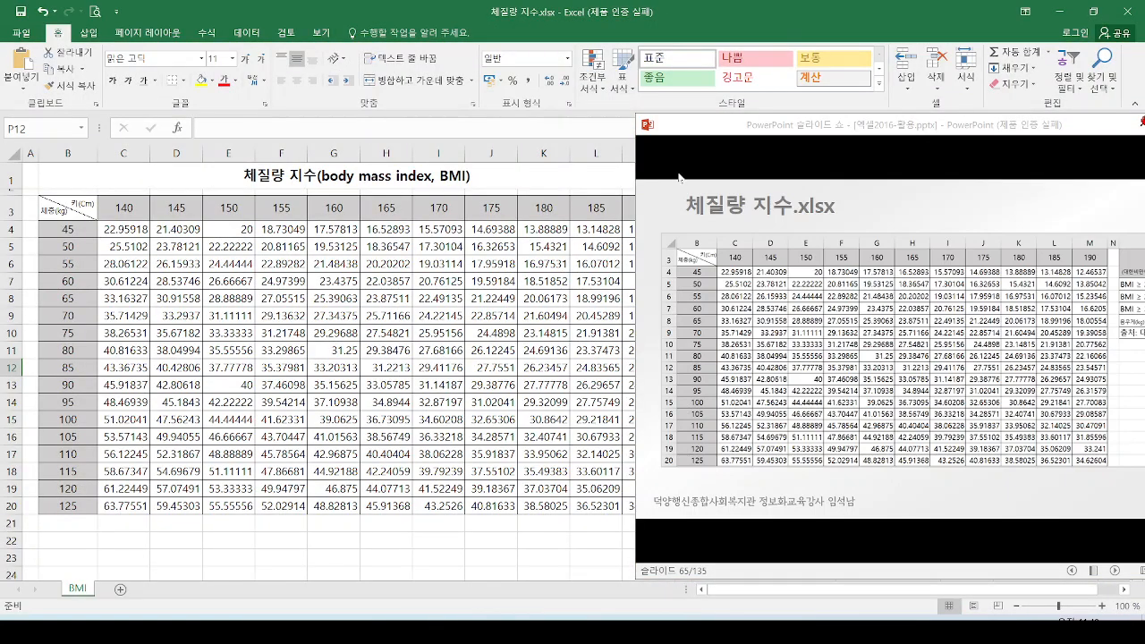
pyautogui.moveTo(697, 131); pyautogui.dragTo(411, 140)
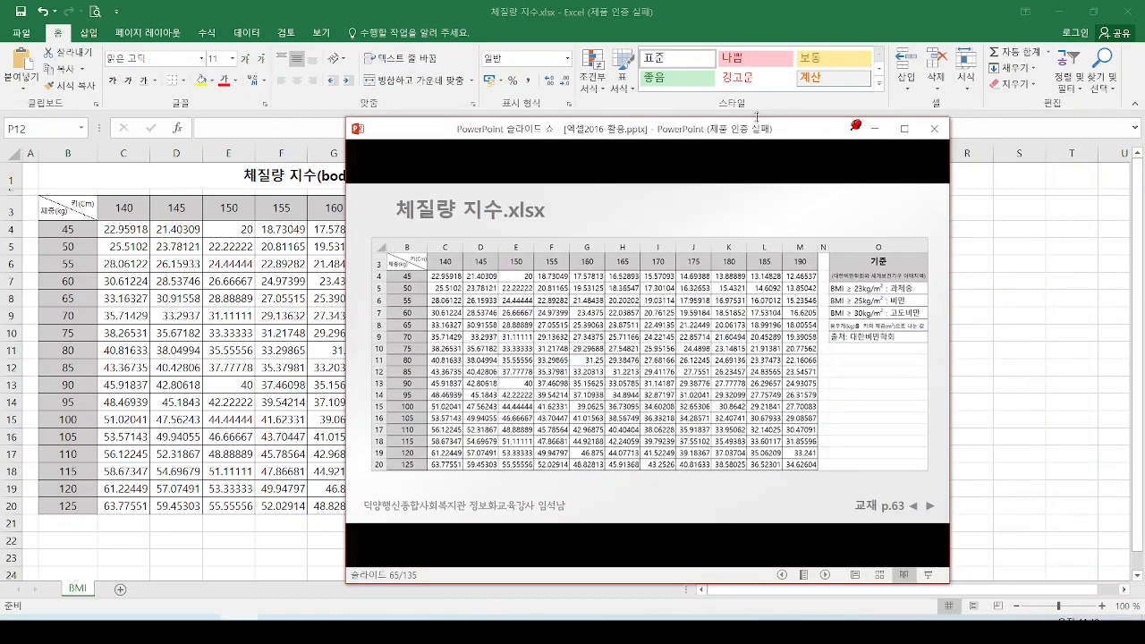
pyautogui.click(905, 128)
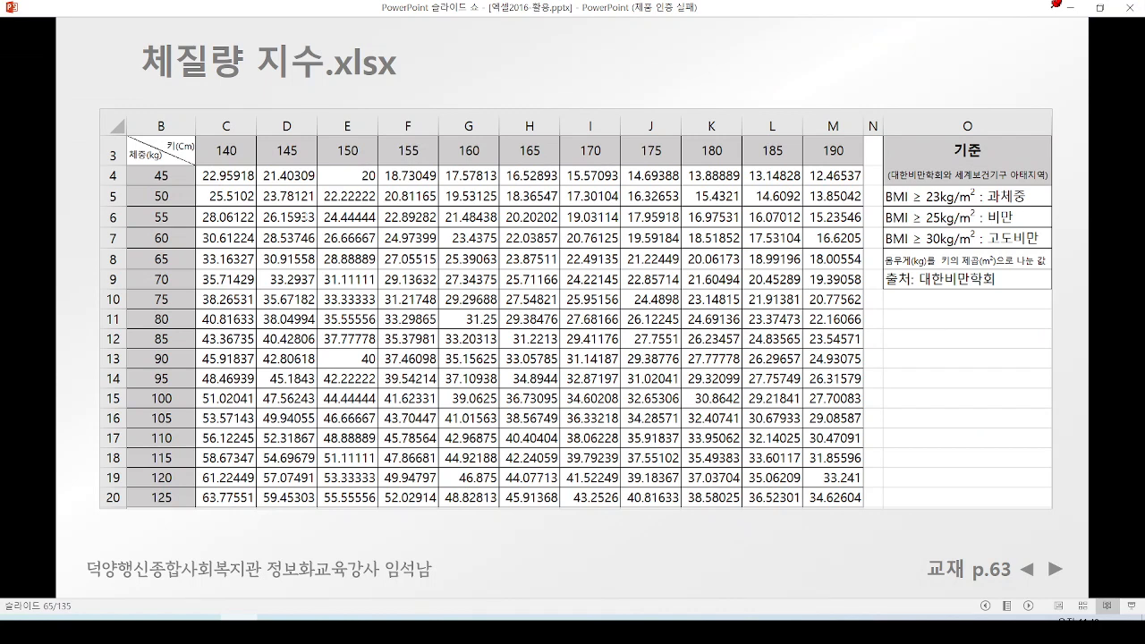
pyautogui.moveTo(198, 190)
pyautogui.mouseDown()
pyautogui.moveTo(232, 181)
pyautogui.moveTo(256, 214)
pyautogui.mouseUp()
pyautogui.moveTo(211, 257); pyautogui.dragTo(249, 259)
pyautogui.moveTo(215, 298); pyautogui.dragTo(266, 318)
pyautogui.moveTo(209, 342); pyautogui.dragTo(264, 358)
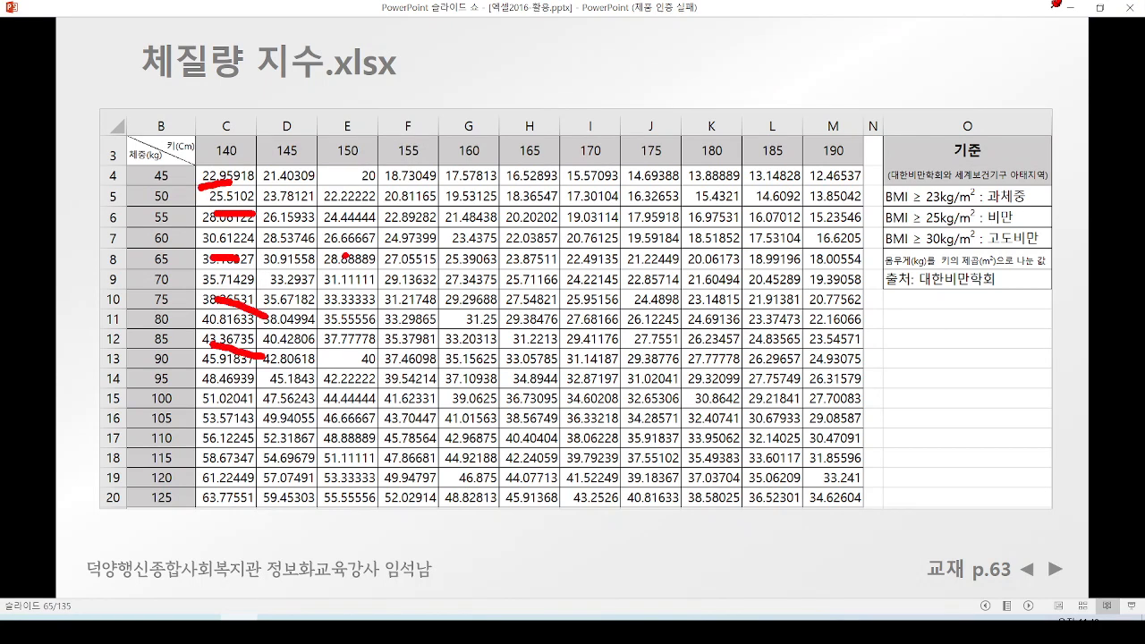
pyautogui.press('e')
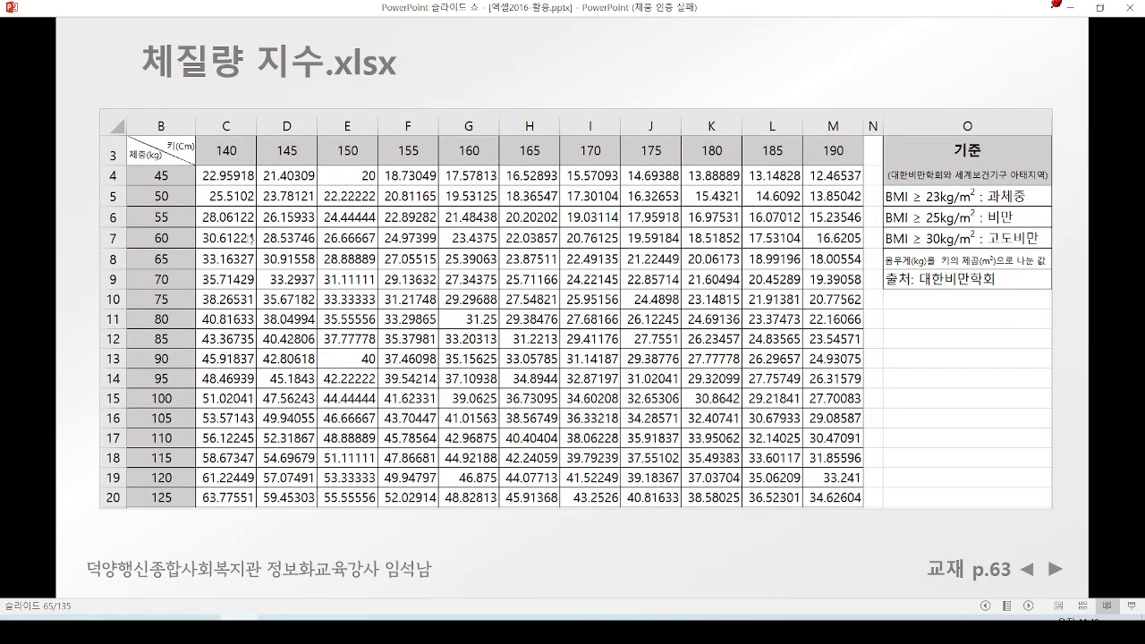
# Step: Reveal the two formatting tasks on the 체질량 지수.xlsx slide and highlight the one-decimal requirement for C4:M20
pyautogui.click(251, 239)
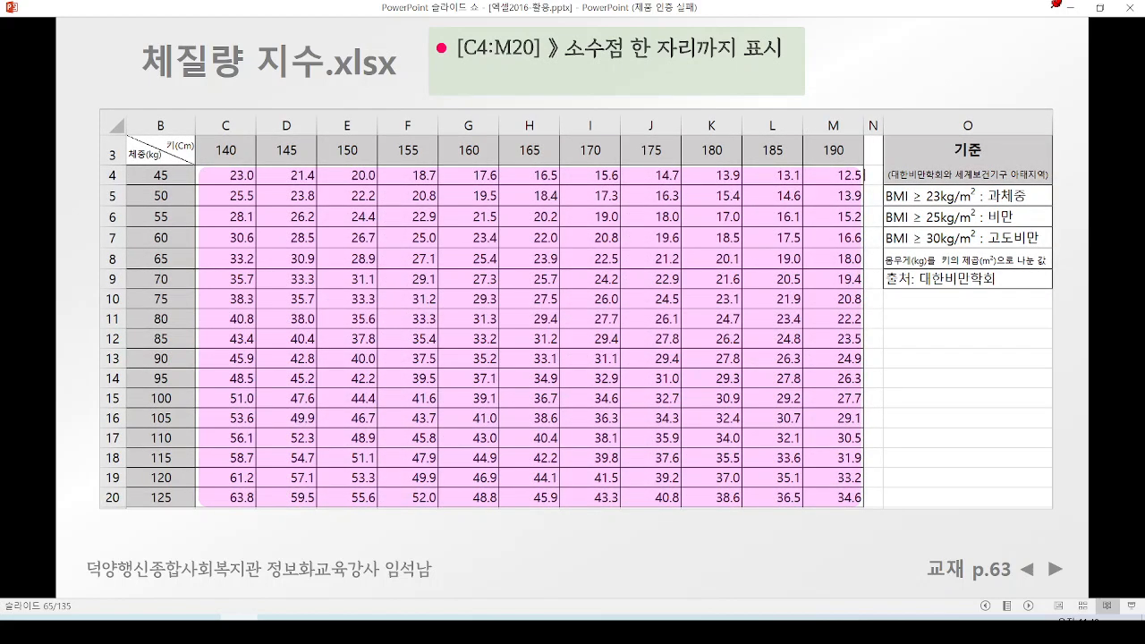
pyautogui.click(684, 356)
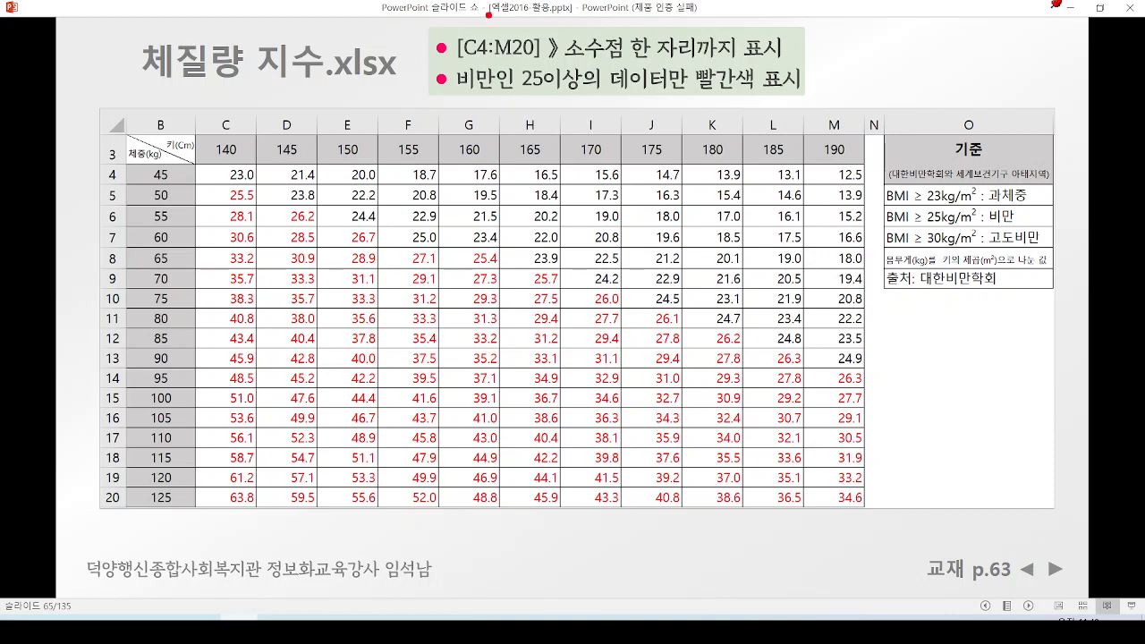
pyautogui.moveTo(445, 23); pyautogui.dragTo(809, 67)
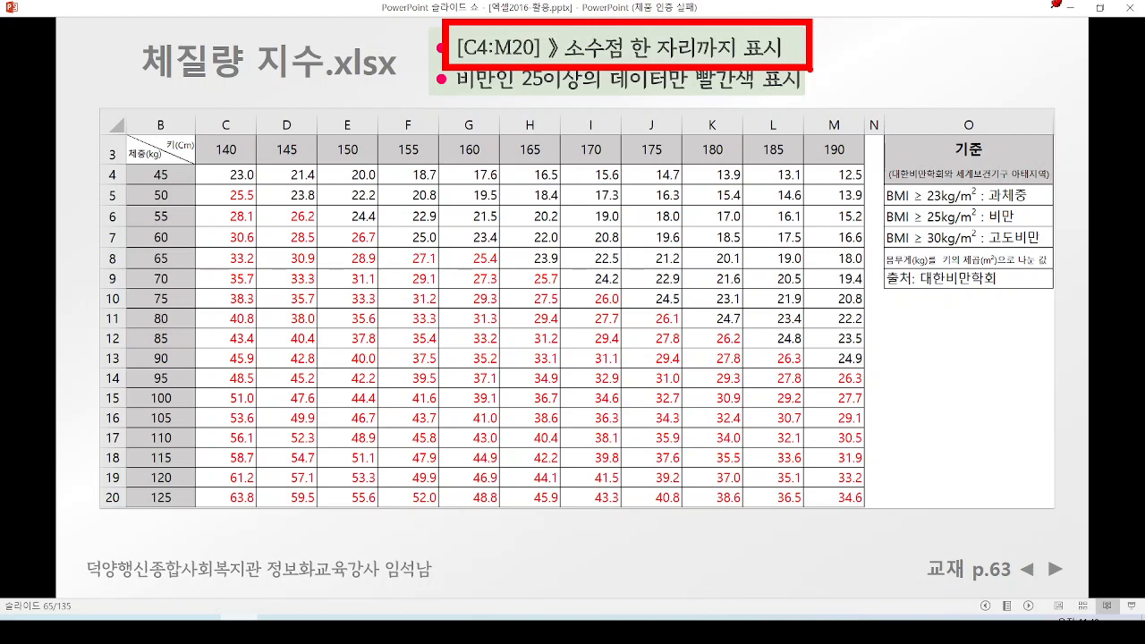
pyautogui.press('Escape')
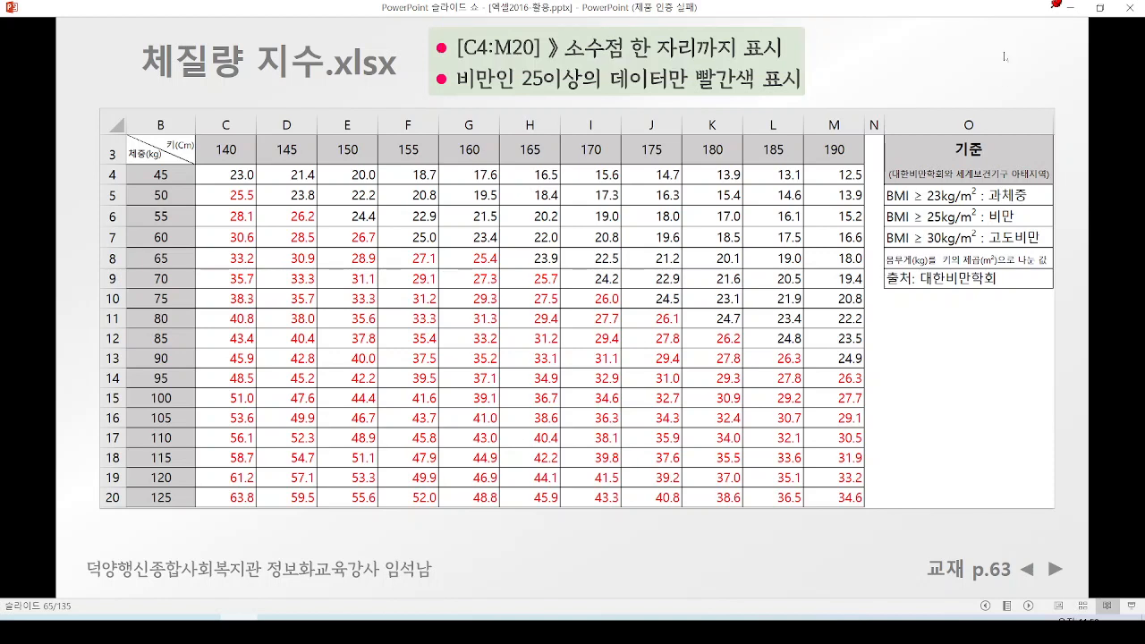
# Step: Return from the slide show to the 체질량 지수.xlsx workbook and select the BMI values in C4:M20
pyautogui.click(1071, 8)
pyautogui.click(490, 336)
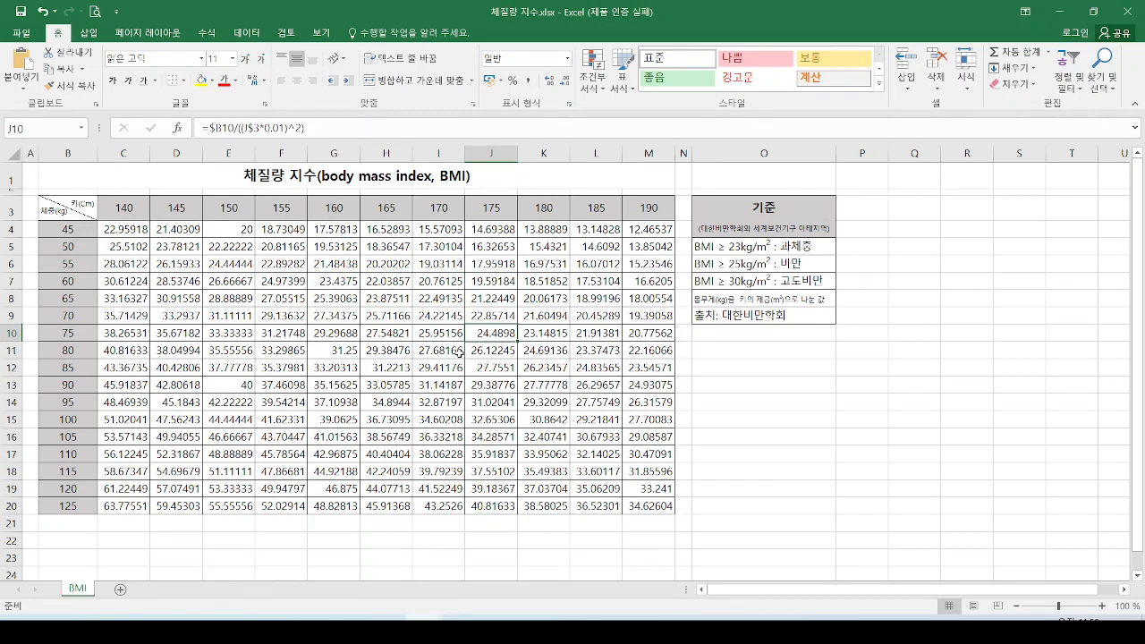
pyautogui.moveTo(134, 230); pyautogui.dragTo(637, 510)
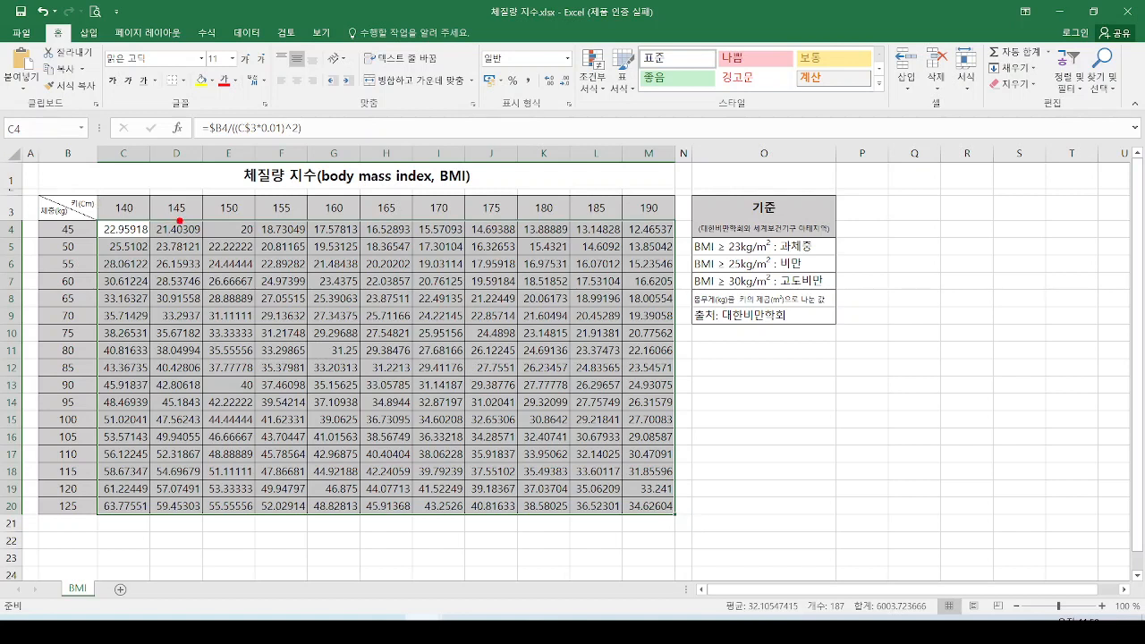
pyautogui.moveTo(180, 220)
pyautogui.mouseDown()
pyautogui.moveTo(93, 226)
pyautogui.moveTo(83, 274)
pyautogui.mouseUp()
pyautogui.moveTo(681, 460)
pyautogui.mouseDown()
pyautogui.moveTo(676, 513)
pyautogui.moveTo(635, 527)
pyautogui.mouseUp()
pyautogui.moveTo(684, 459)
pyautogui.mouseDown()
pyautogui.moveTo(615, 523)
pyautogui.moveTo(64, 259)
pyautogui.moveTo(698, 362)
pyautogui.moveTo(658, 501)
pyautogui.mouseUp()
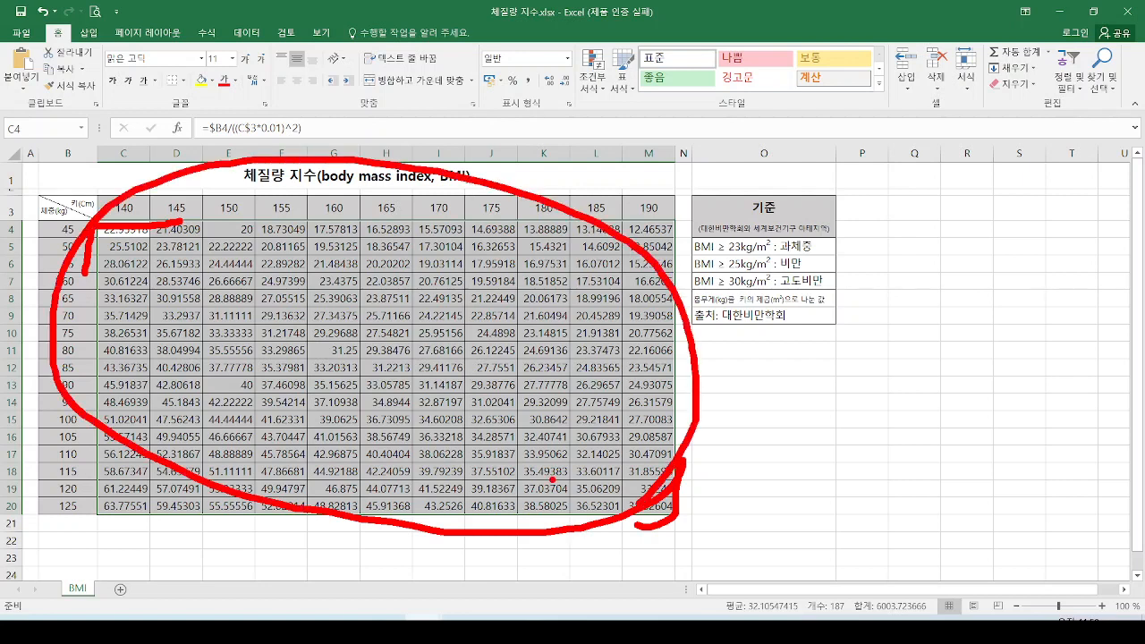
pyautogui.press('Escape')
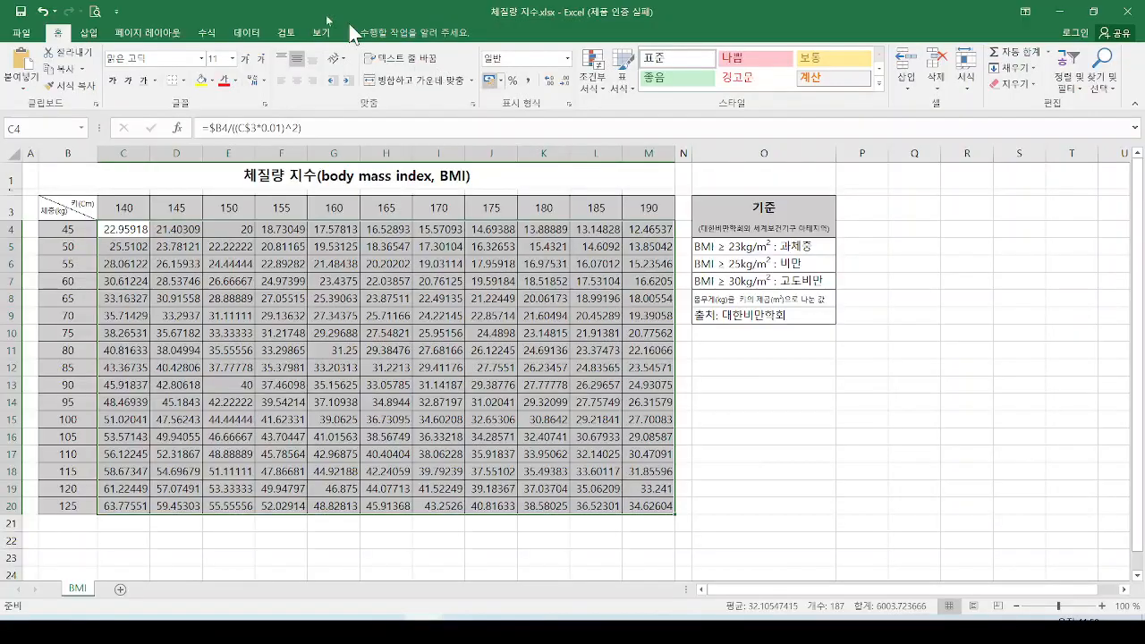
# Step: Examine the number format commands that increase and decrease decimal places for the selected BMI values
pyautogui.moveTo(85, 40)
pyautogui.mouseDown()
pyautogui.moveTo(77, 9)
pyautogui.moveTo(84, 32)
pyautogui.mouseUp()
pyautogui.moveTo(481, 89); pyautogui.dragTo(582, 125)
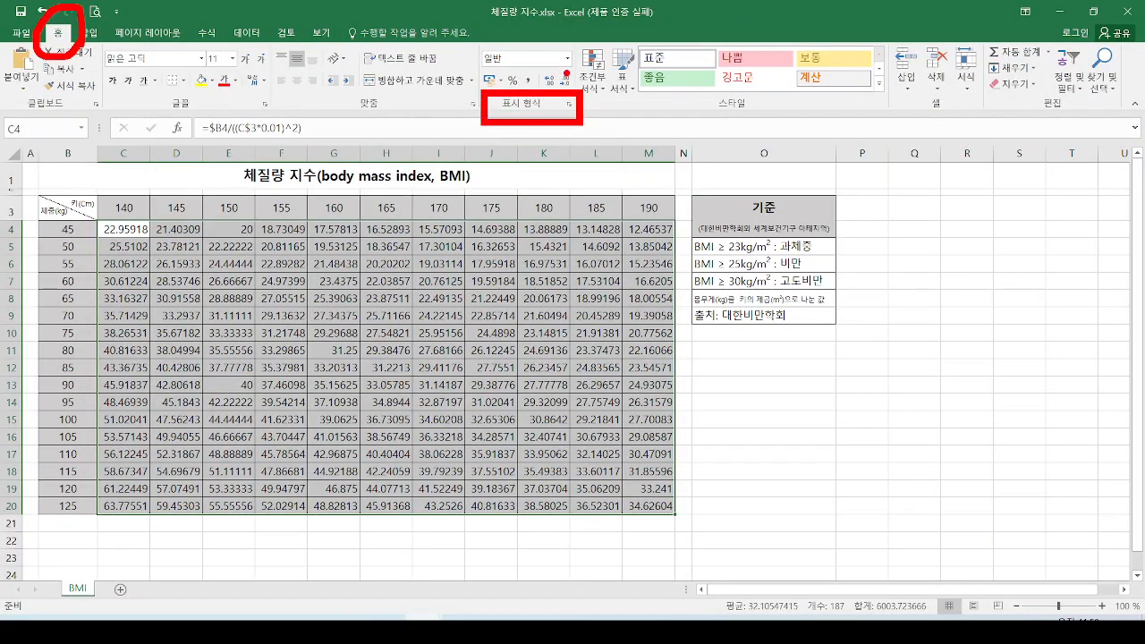
pyautogui.moveTo(562, 71)
pyautogui.mouseDown()
pyautogui.moveTo(501, 27)
pyautogui.moveTo(559, 64)
pyautogui.mouseUp()
pyautogui.press('Escape')
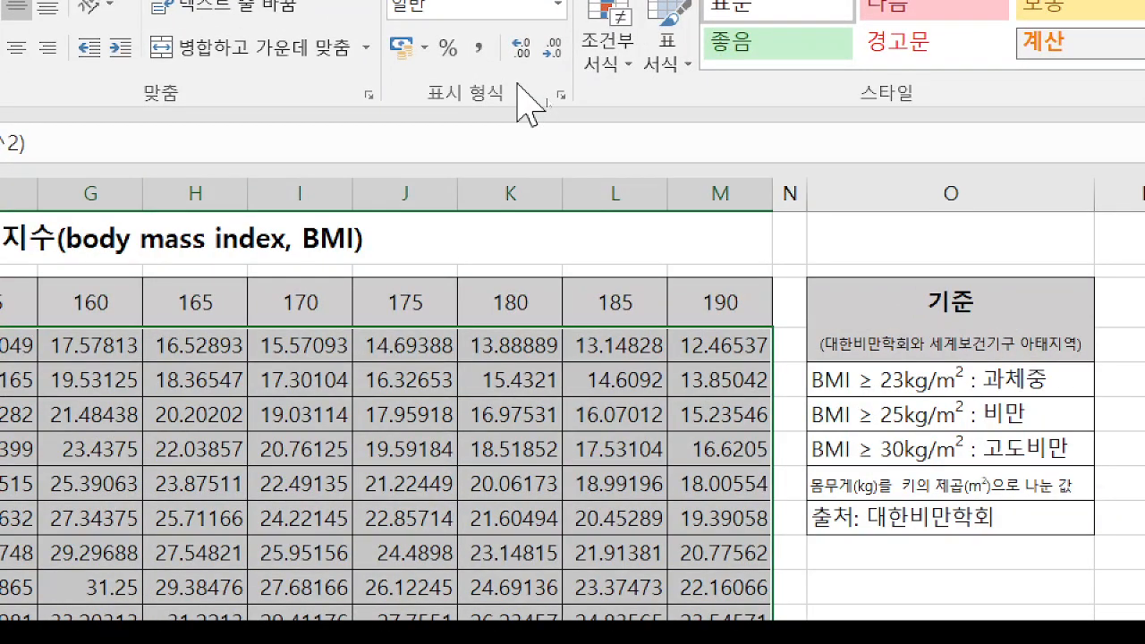
pyautogui.hotkey('ctrl', '2')
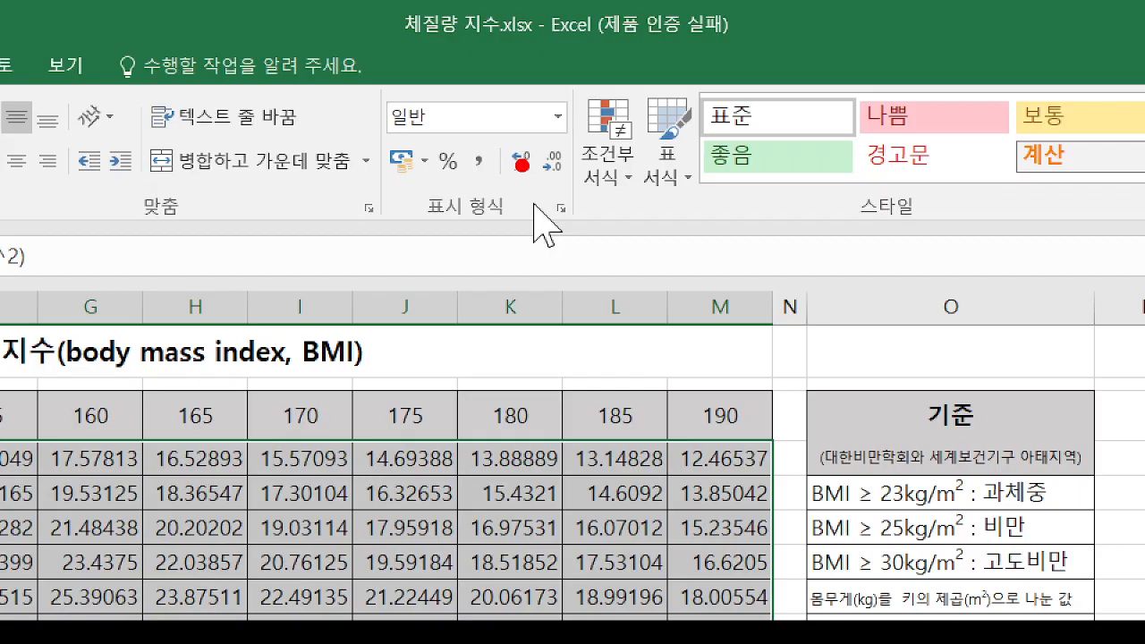
pyautogui.moveTo(526, 185)
pyautogui.mouseDown()
pyautogui.moveTo(491, 201)
pyautogui.moveTo(517, 222)
pyautogui.moveTo(622, 211)
pyautogui.moveTo(586, 234)
pyautogui.mouseUp()
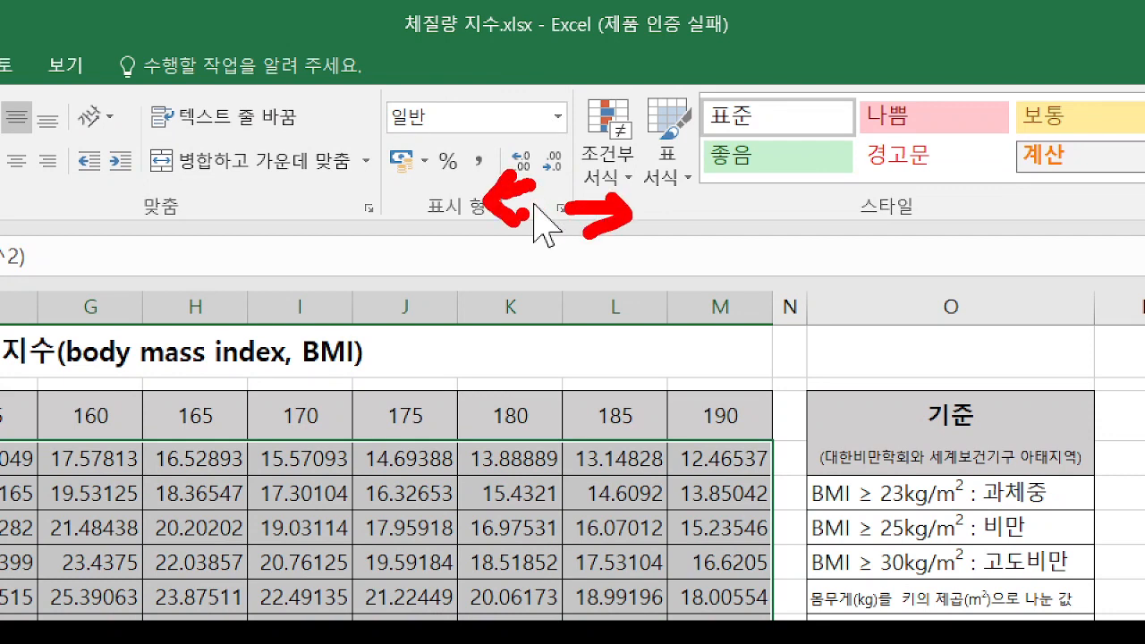
pyautogui.press('Escape')
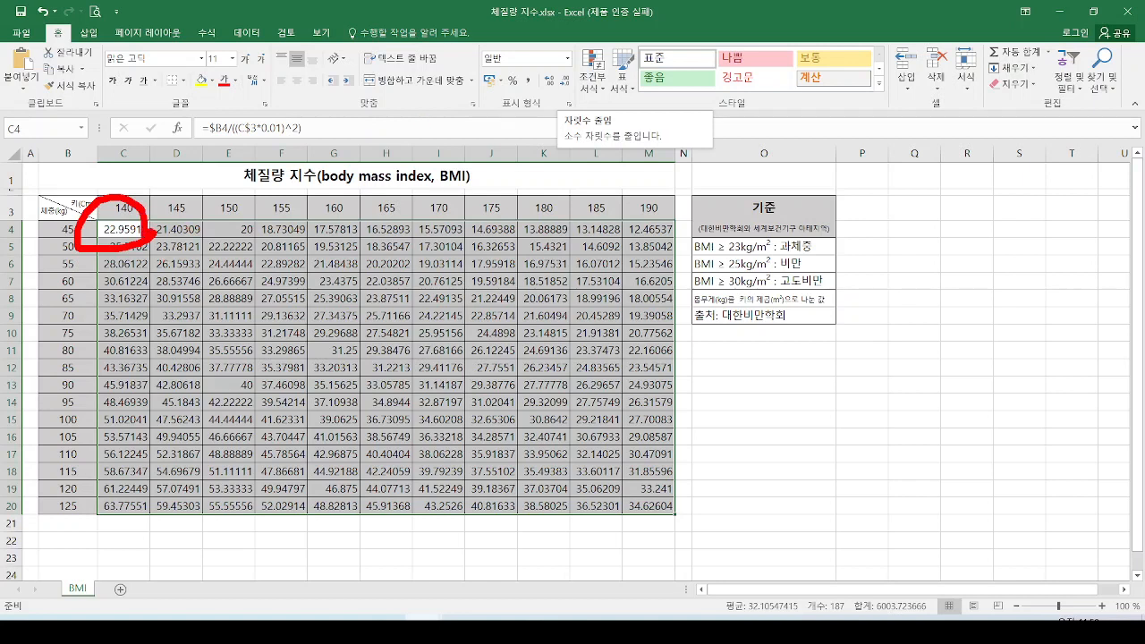
pyautogui.moveTo(575, 100)
pyautogui.mouseDown()
pyautogui.moveTo(563, 96)
pyautogui.moveTo(574, 115)
pyautogui.mouseUp()
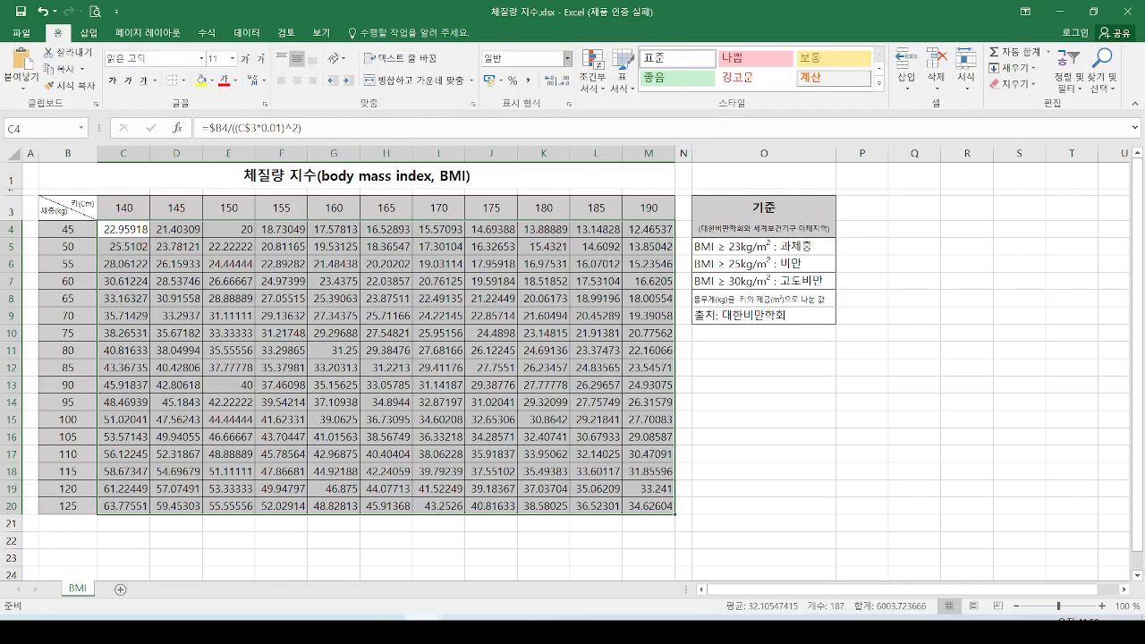
# Step: Reduce the decimals of the BMI values in C4:M20 to one decimal place
pyautogui.click(556, 81)
pyautogui.click(564, 81)
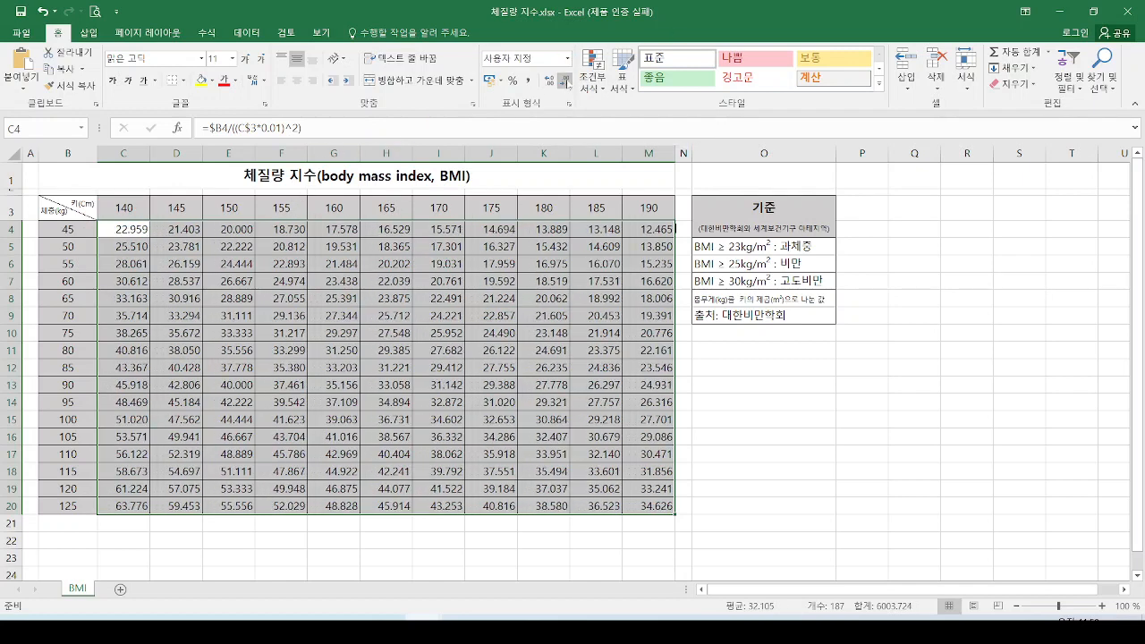
pyautogui.click(564, 80)
pyautogui.click(564, 80)
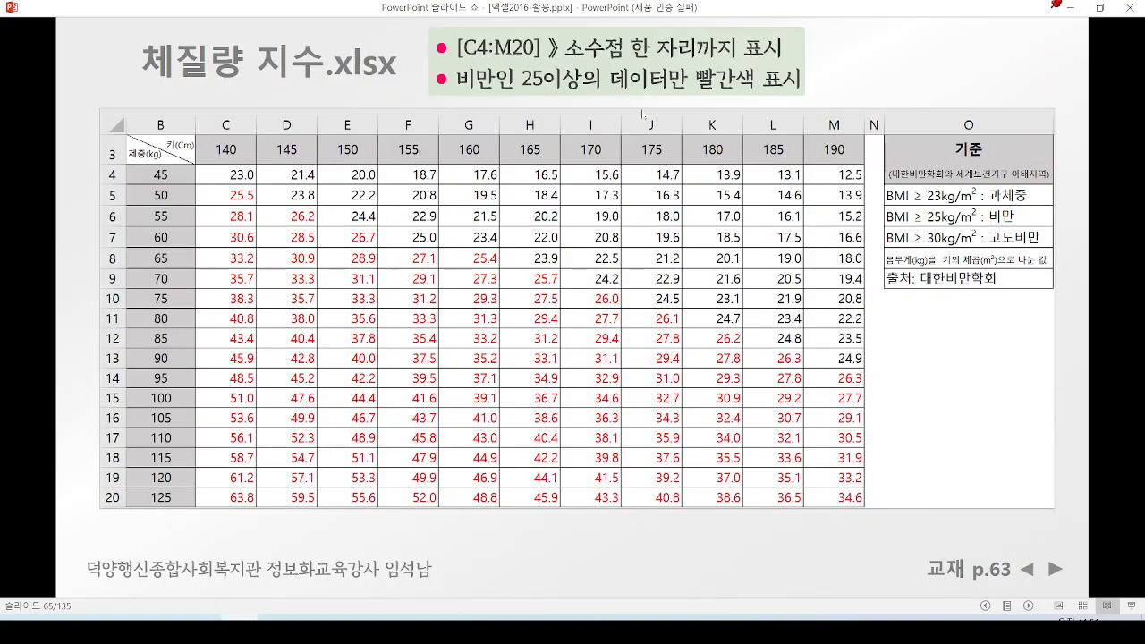
# Step: Mark up the slide's second task, which asks for BMI values of 25 or more in red, and clear the markings
pyautogui.moveTo(584, 92)
pyautogui.mouseDown()
pyautogui.moveTo(544, 61)
pyautogui.moveTo(578, 93)
pyautogui.mouseUp()
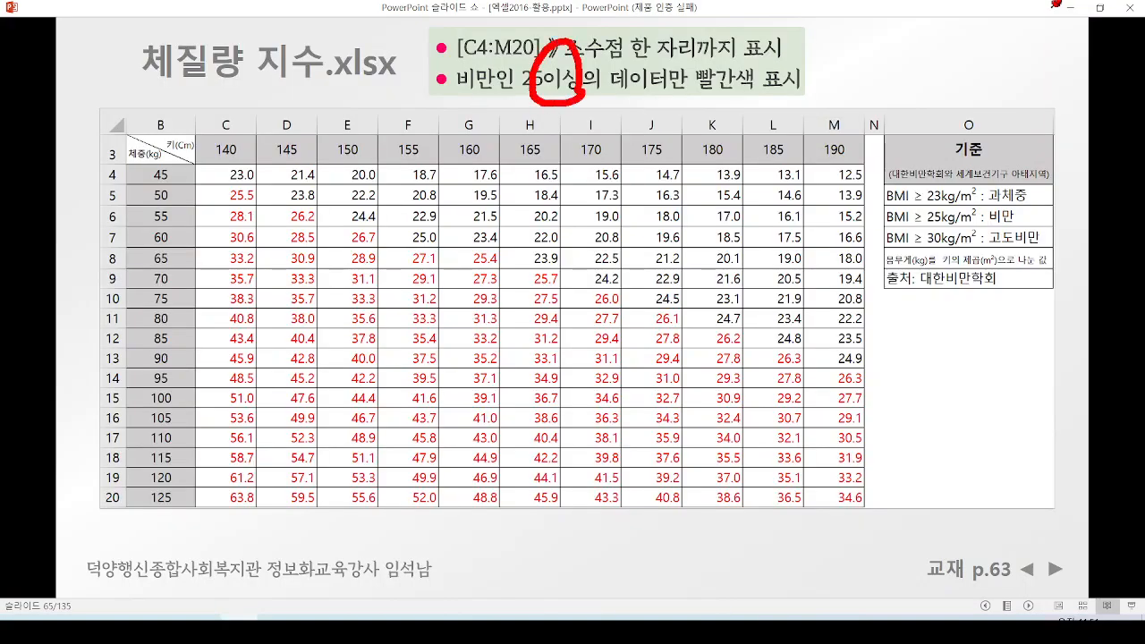
pyautogui.moveTo(460, 101); pyautogui.dragTo(537, 101)
pyautogui.moveTo(622, 96); pyautogui.dragTo(800, 86)
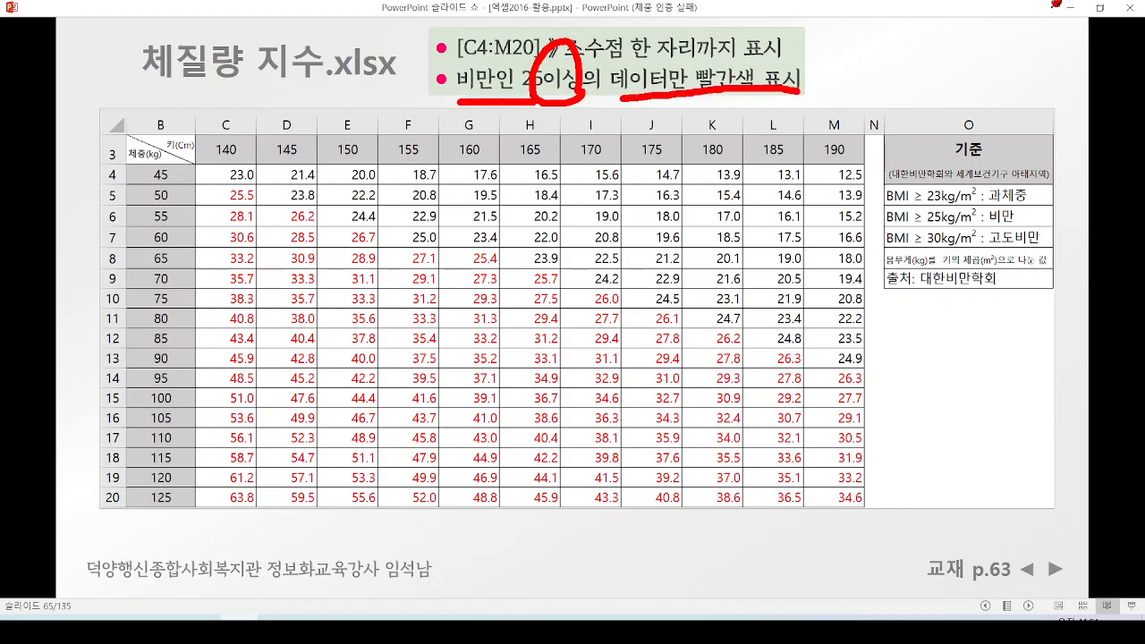
pyautogui.press('e')
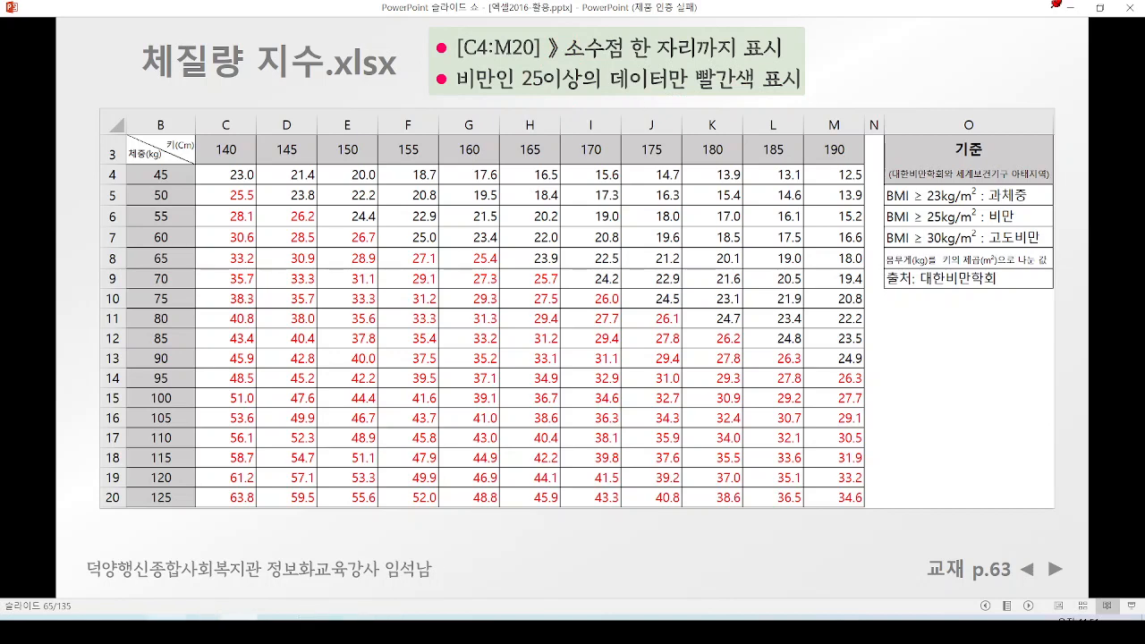
# Step: Open a blank Notepad window, restore the slide show to a smaller window, and arrange the two side by side
pyautogui.rightClick(165, 630)
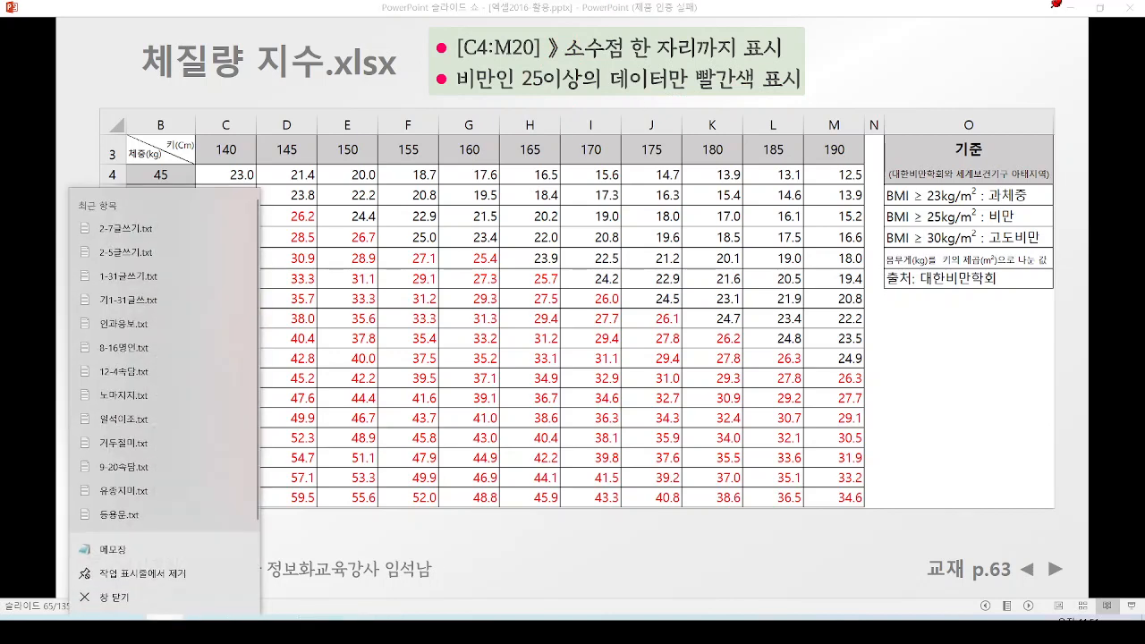
pyautogui.click(112, 549)
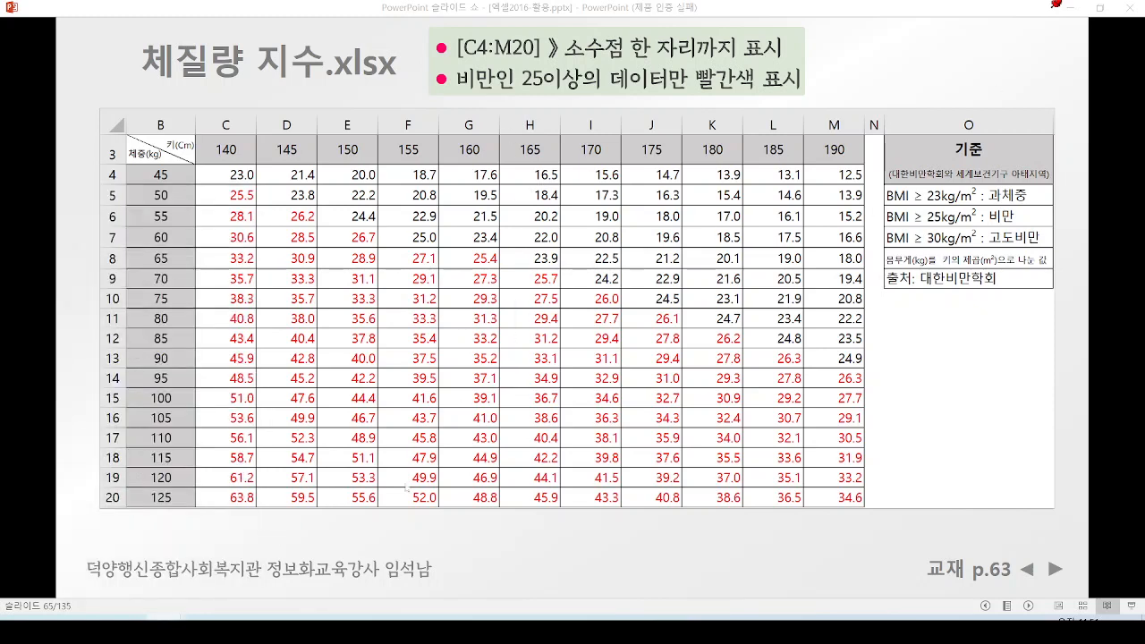
pyautogui.click(1101, 8)
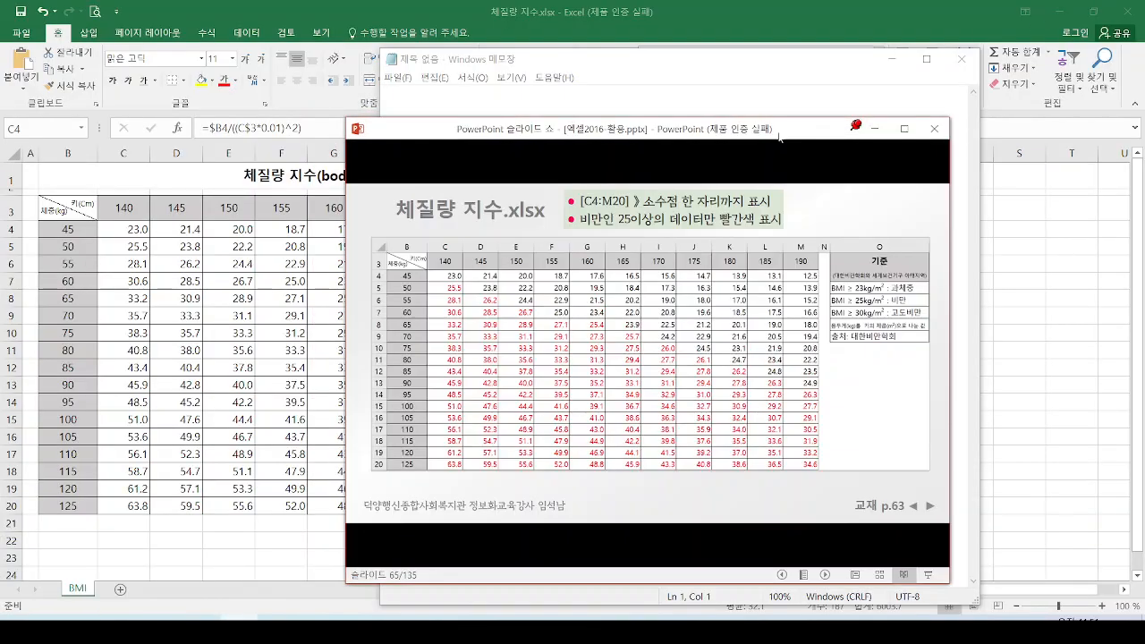
pyautogui.moveTo(770, 125); pyautogui.dragTo(530, 91)
pyautogui.moveTo(737, 59); pyautogui.dragTo(885, 116)
pyautogui.moveTo(548, 90); pyautogui.dragTo(456, 89)
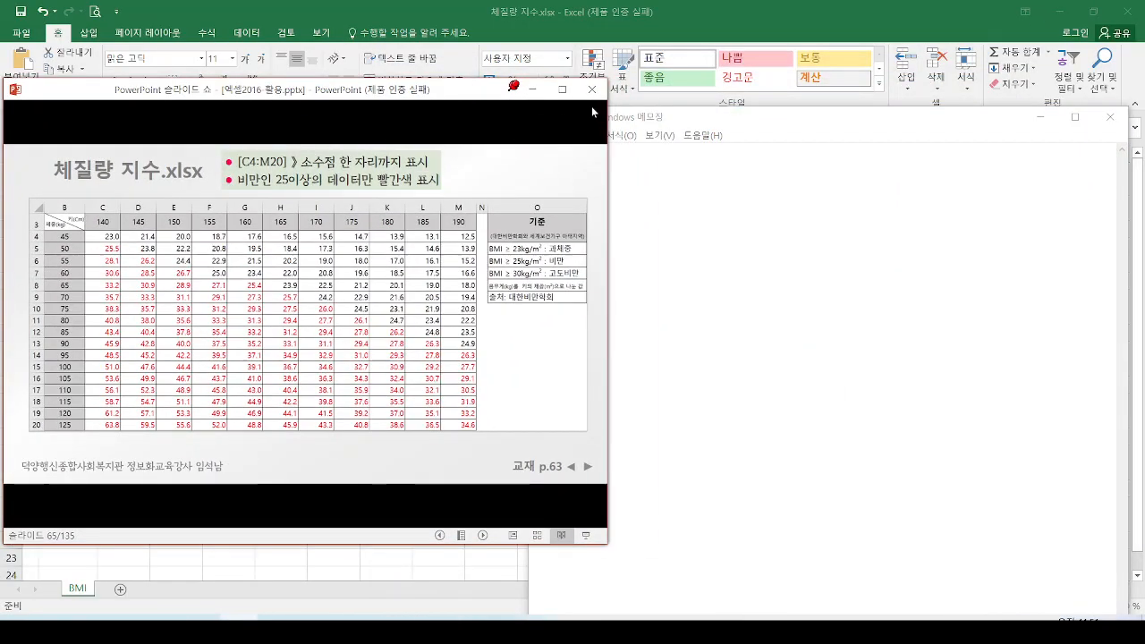
pyautogui.moveTo(660, 118); pyautogui.dragTo(744, 92)
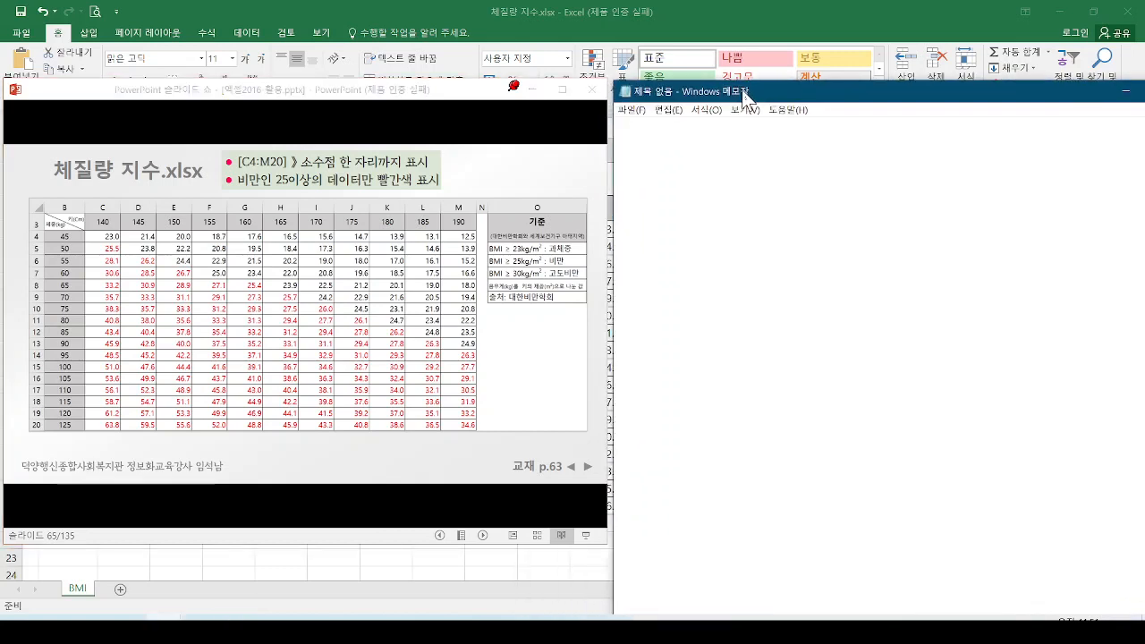
pyautogui.moveTo(612, 151); pyautogui.dragTo(852, 184)
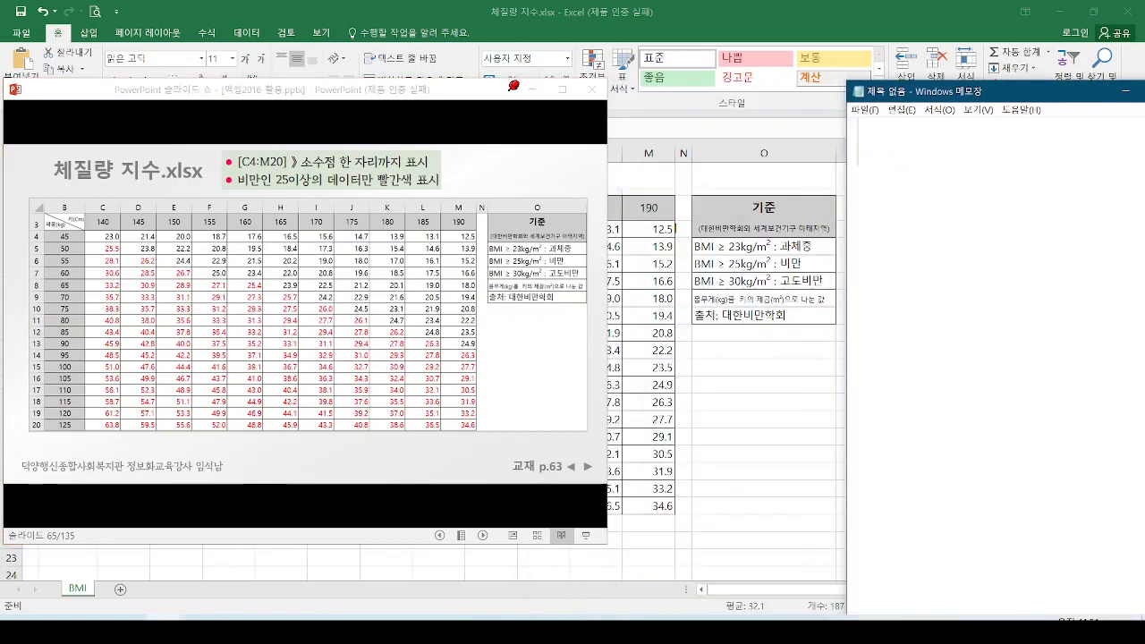
pyautogui.moveTo(920, 93); pyautogui.dragTo(679, 96)
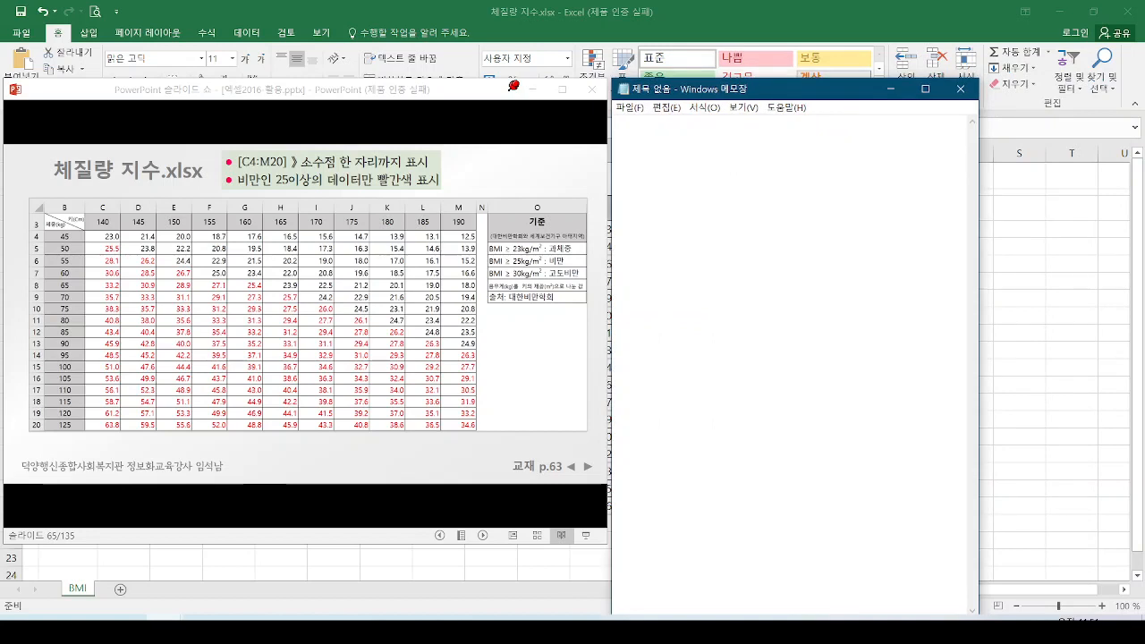
pyautogui.moveTo(985, 215); pyautogui.dragTo(1127, 227)
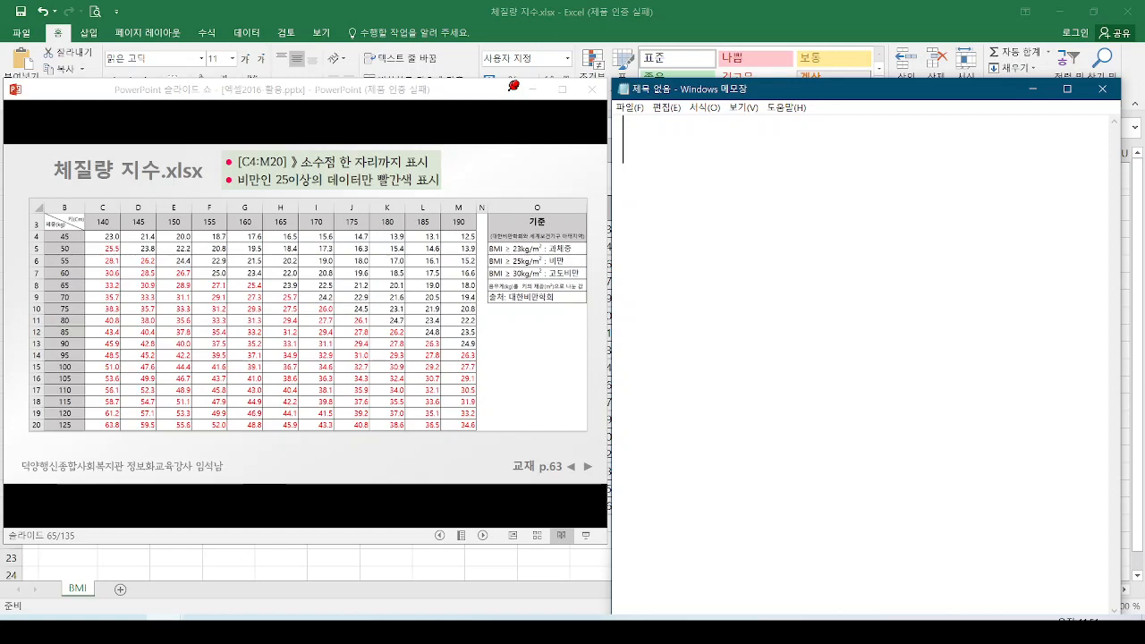
# Step: Write "셀서식 > 사용자지정" as the first line of the Notepad note
pyautogui.write('tkd')
pyautogui.press('BackSpace')
pyautogui.press('BackSpace')
pyautogui.press('BackSpace')
pyautogui.press('Hangul')
pyautogui.write('상')
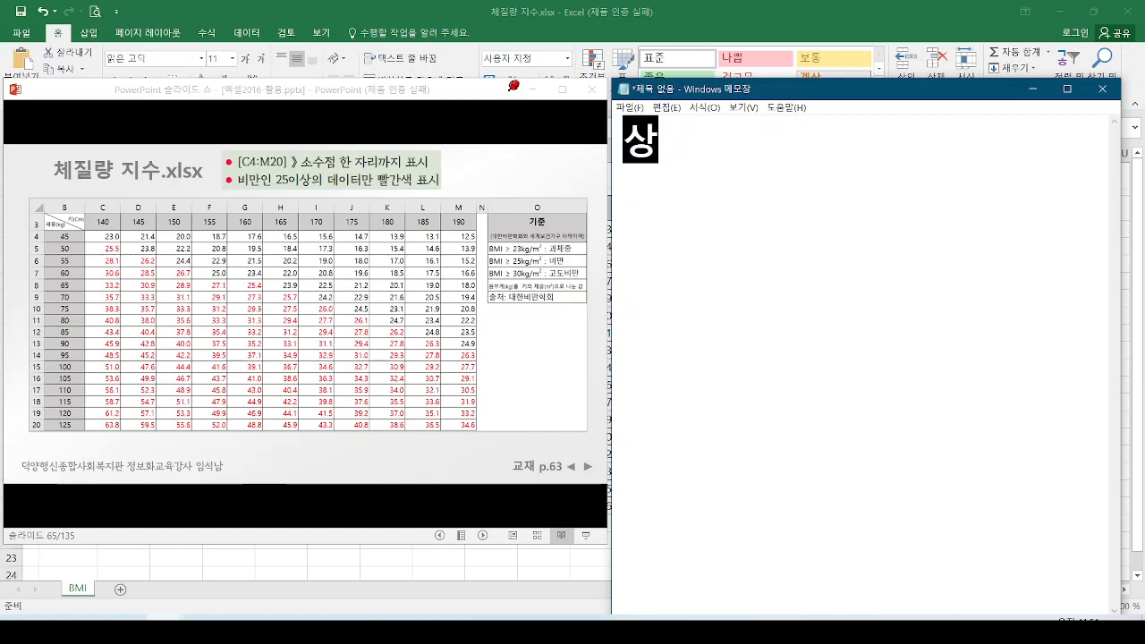
pyautogui.write('용자지정')
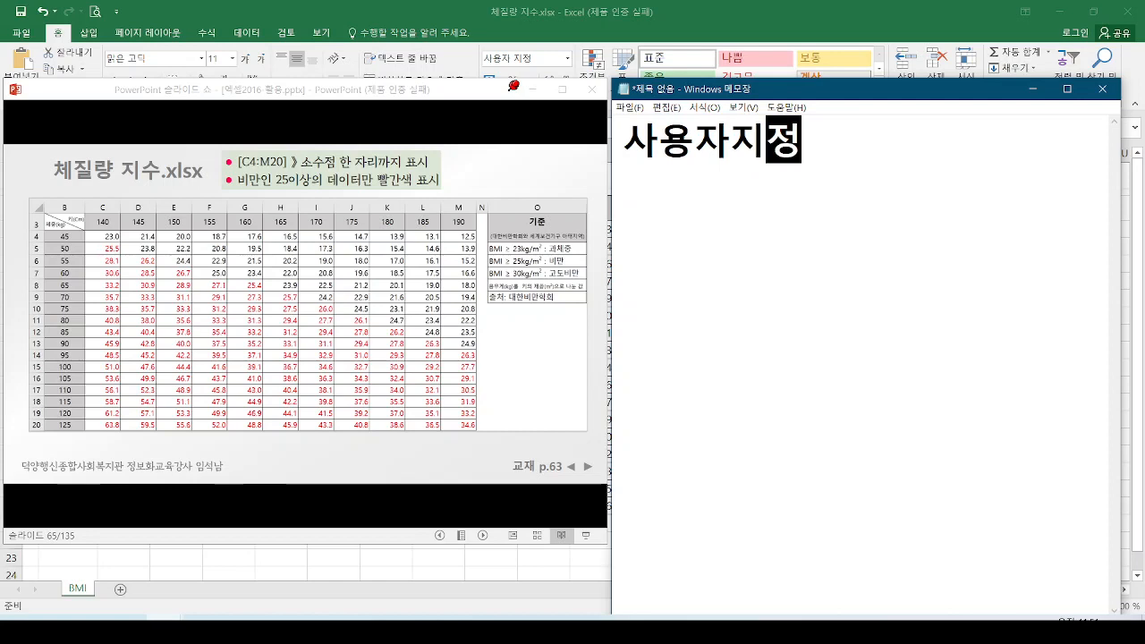
pyautogui.press('Right')
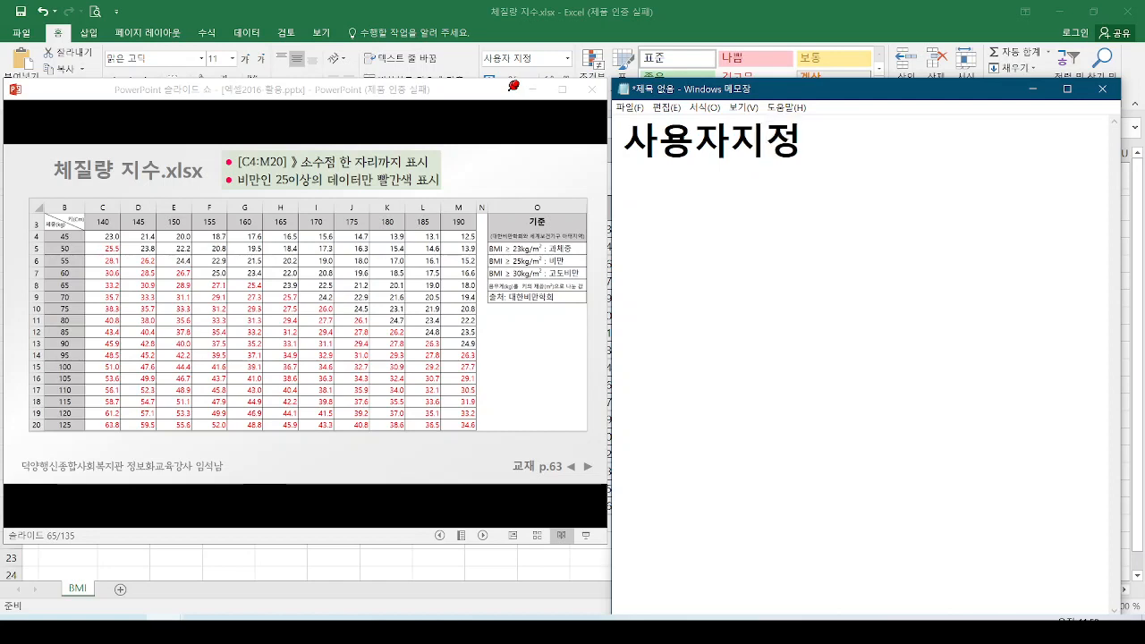
pyautogui.press('Left')
pyautogui.press('Home')
pyautogui.write('셀서식 ')
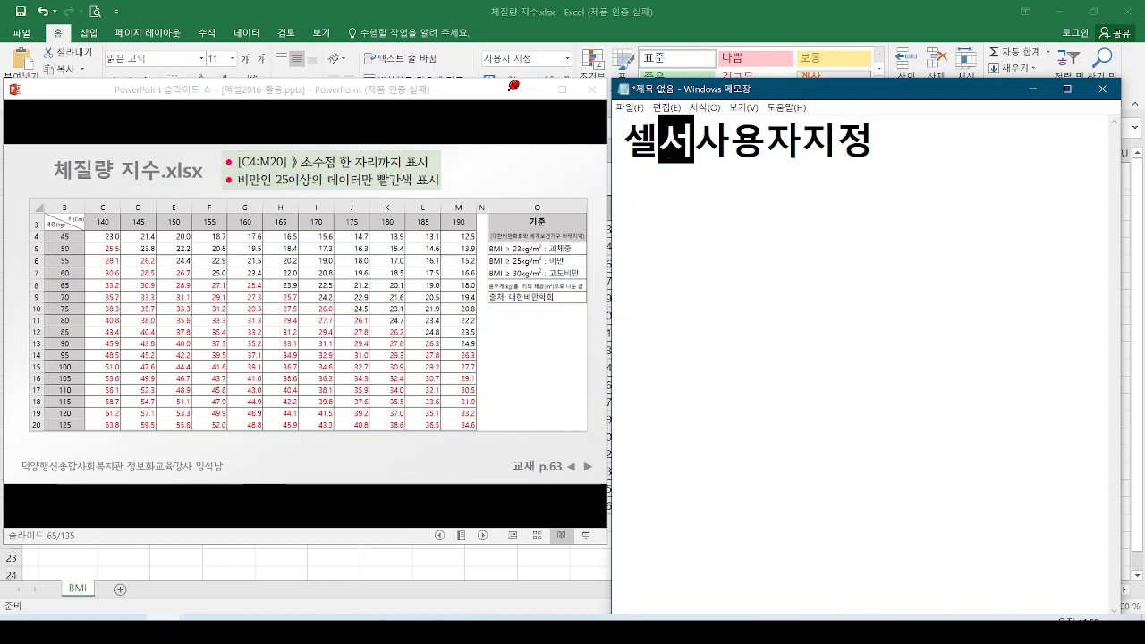
pyautogui.write('>')
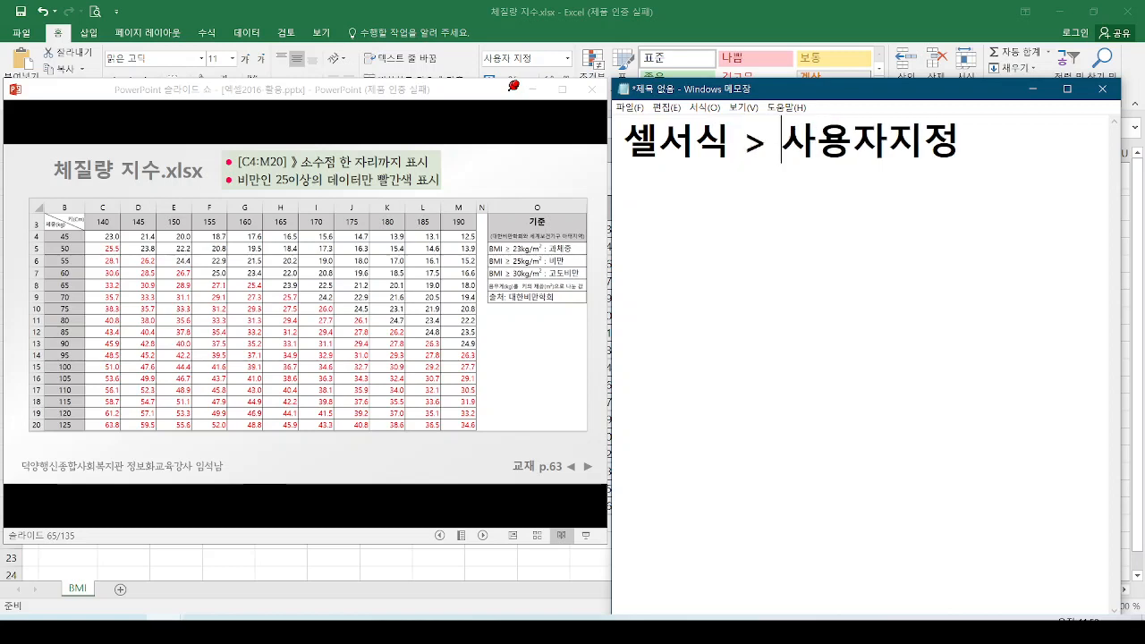
# Step: Add the second line "25이상 빨간색" to the note and start a new line below it
pyautogui.press('End')
pyautogui.press('Return')
pyautogui.write('25이')
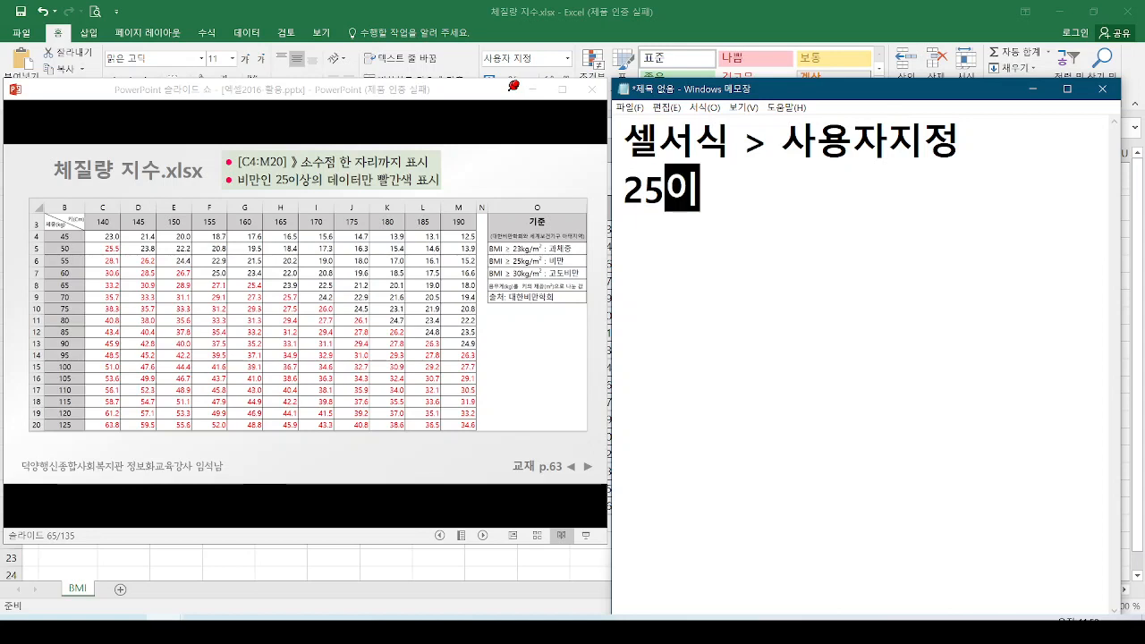
pyautogui.write('상 빨간색')
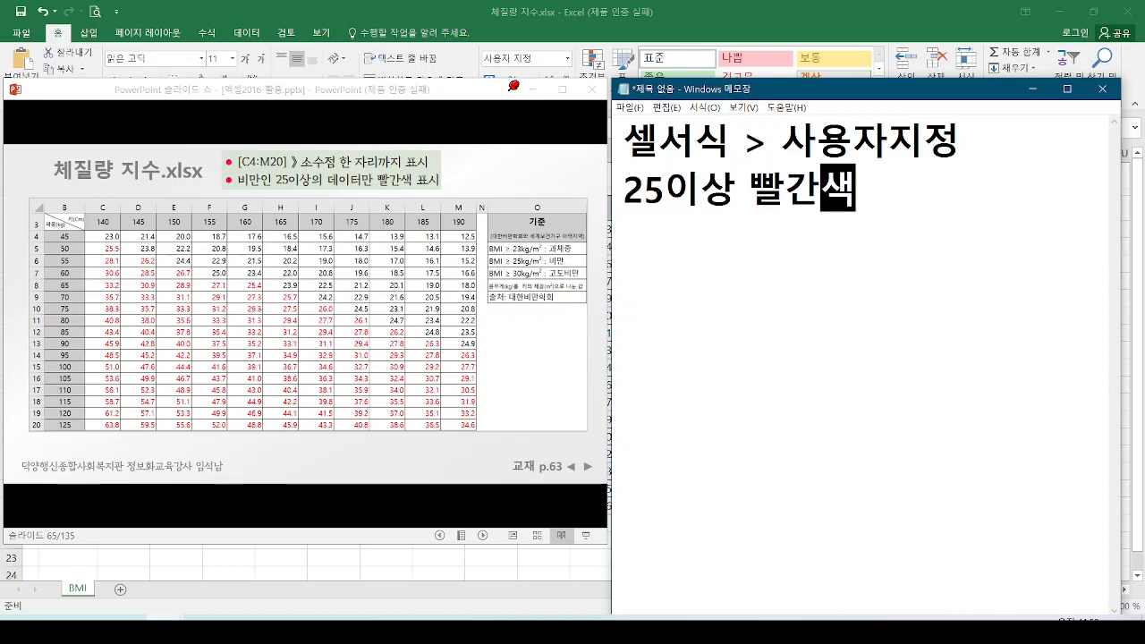
pyautogui.press('Return')
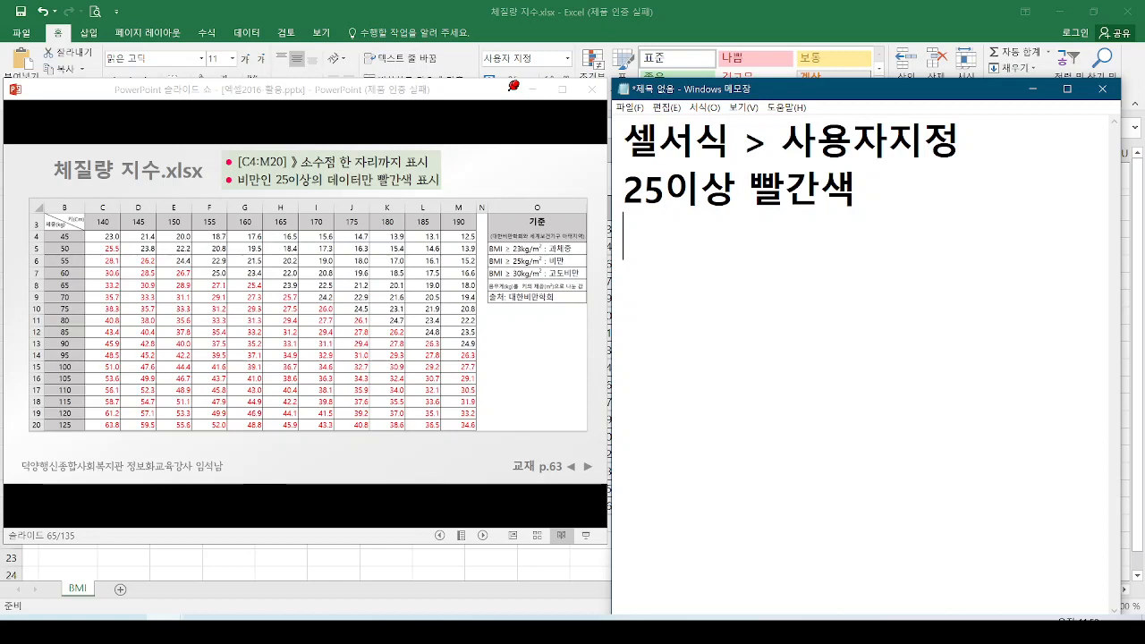
# Step: Write the format code "[>=25][빨강]0.0" as the third line of the Notepad note
pyautogui.write('[>=25]')
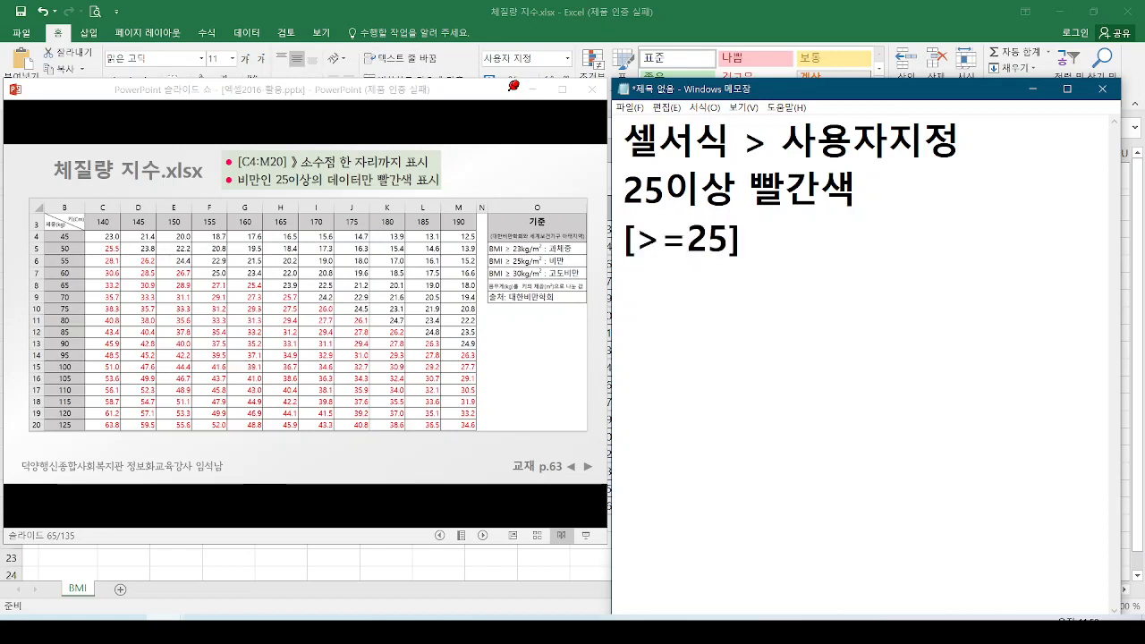
pyautogui.write('[빨')
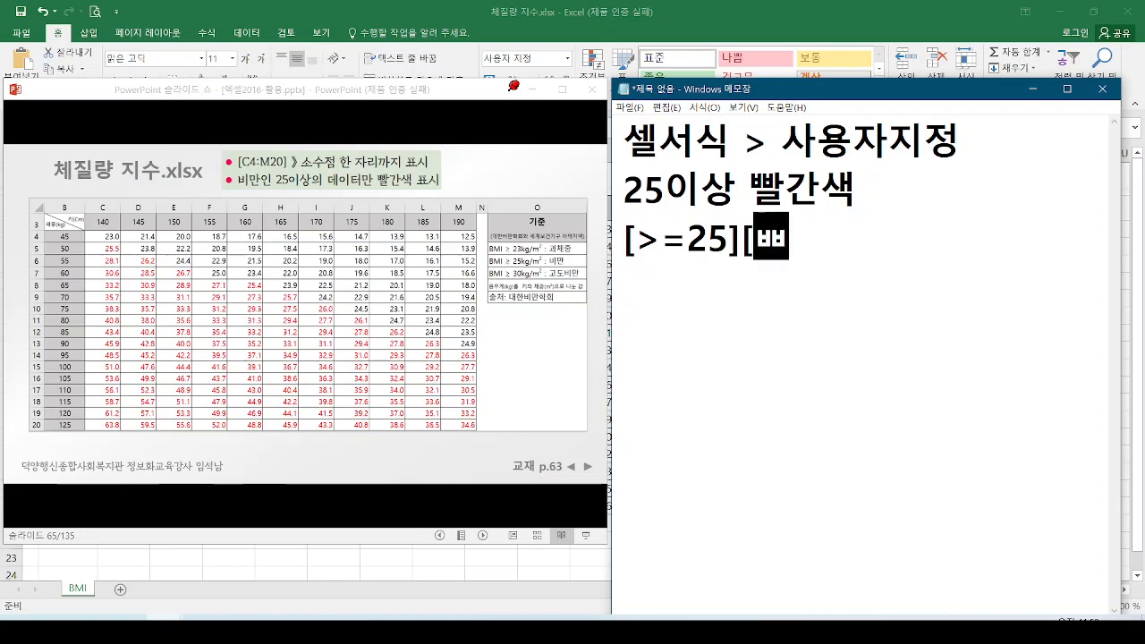
pyautogui.write('강]')
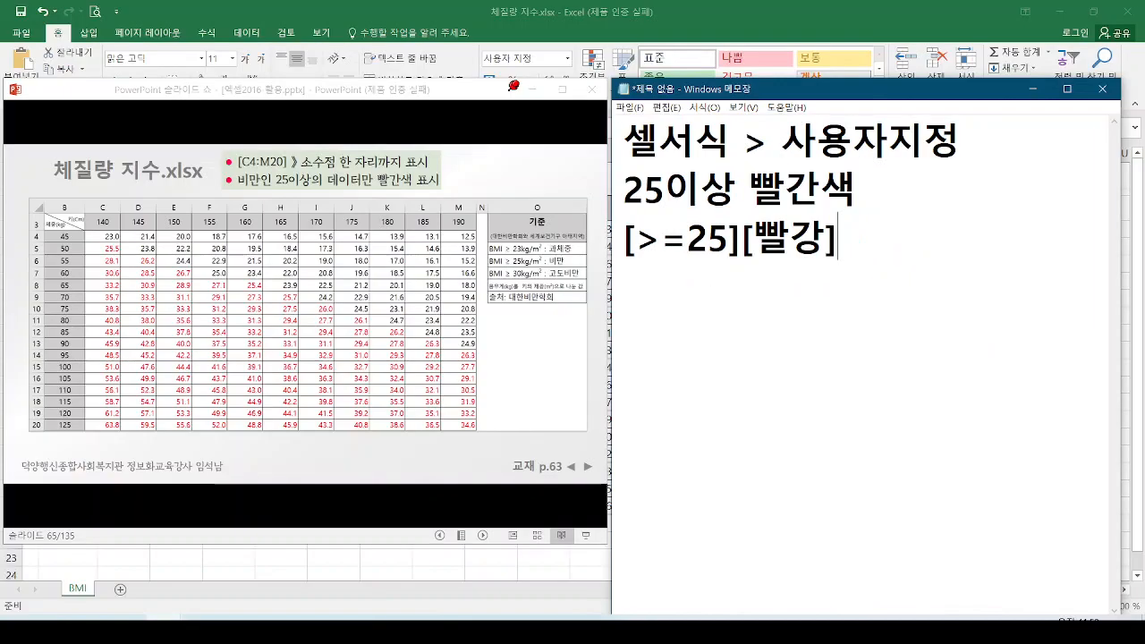
pyautogui.moveTo(883, 256)
pyautogui.mouseDown()
pyautogui.moveTo(883, 277)
pyautogui.moveTo(906, 298)
pyautogui.mouseUp()
pyautogui.press('Escape')
pyautogui.write('0.0')
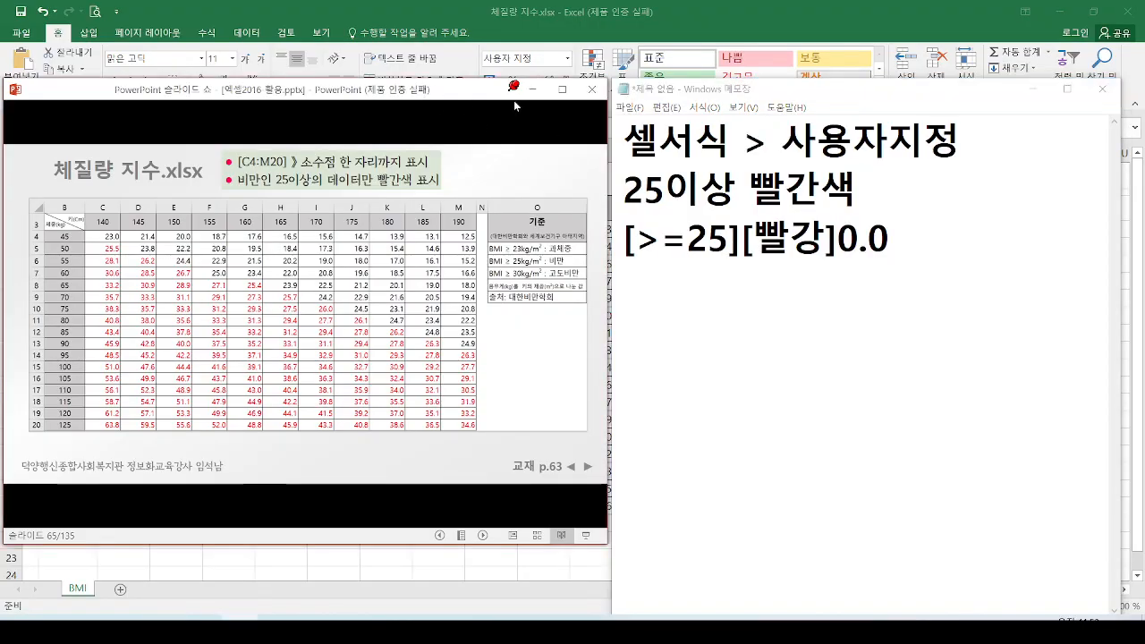
# Step: Minimize the slide show, bring the Notepad note in front of the BMI workbook, and place it beside the table so C4:M20 is uncovered
pyautogui.click(533, 89)
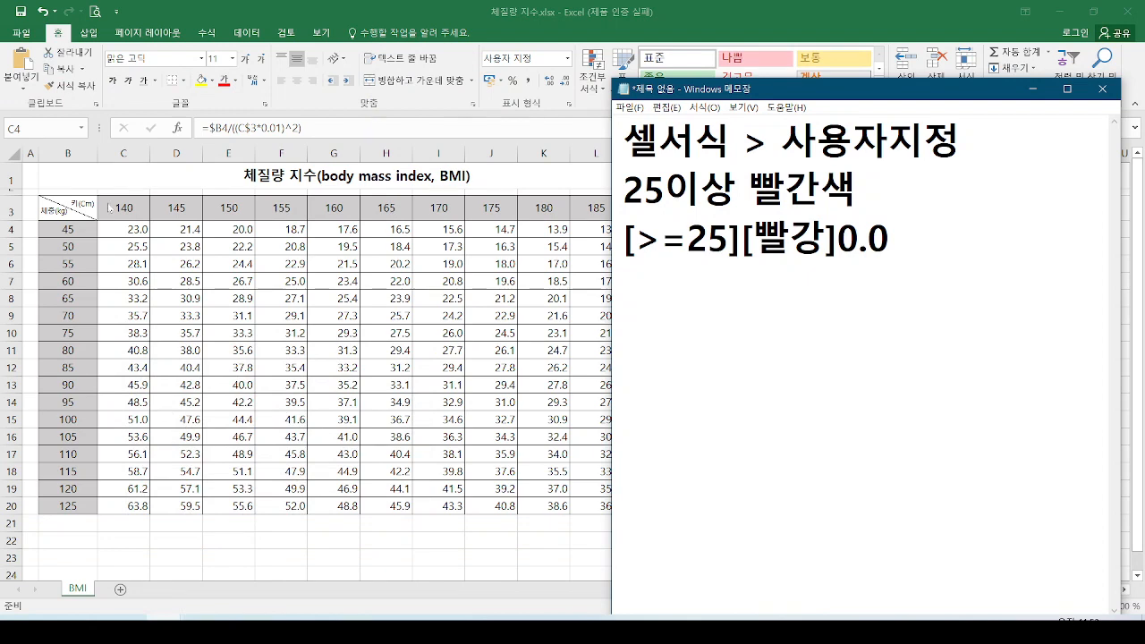
pyautogui.click(140, 230)
pyautogui.moveTo(140, 230); pyautogui.dragTo(673, 509)
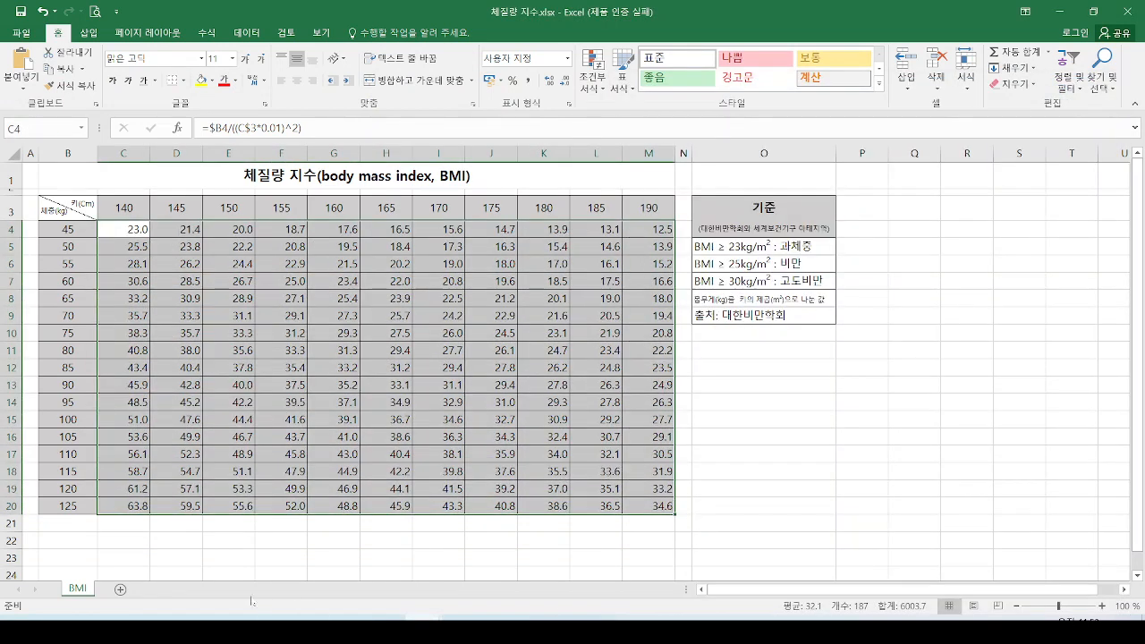
pyautogui.click(164, 620)
pyautogui.click(248, 561)
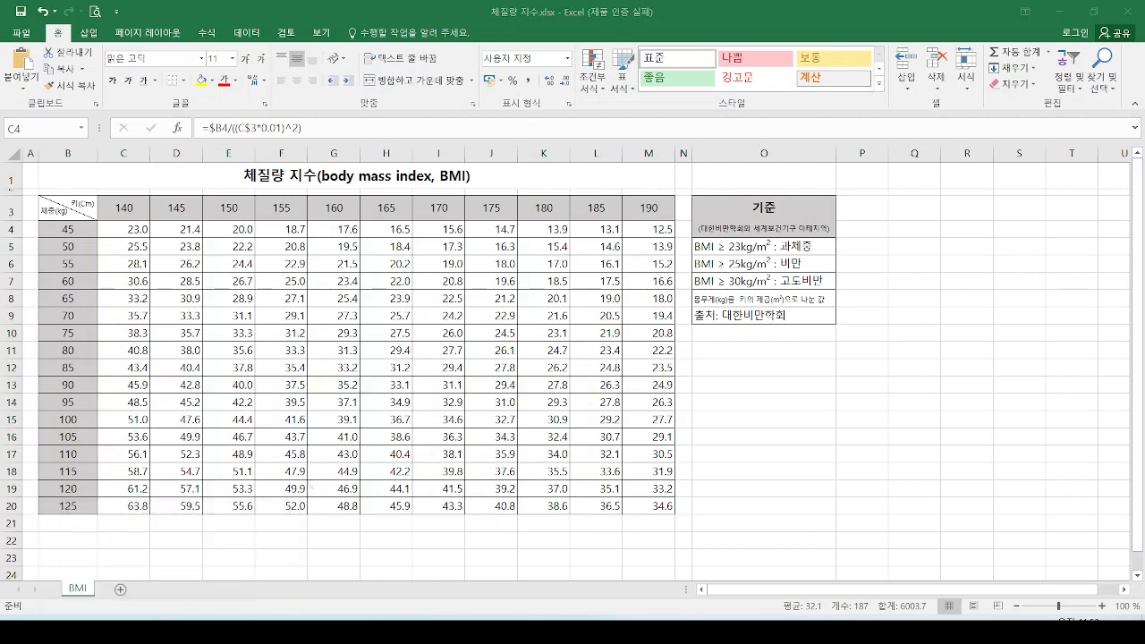
pyautogui.click(161, 617)
pyautogui.click(248, 558)
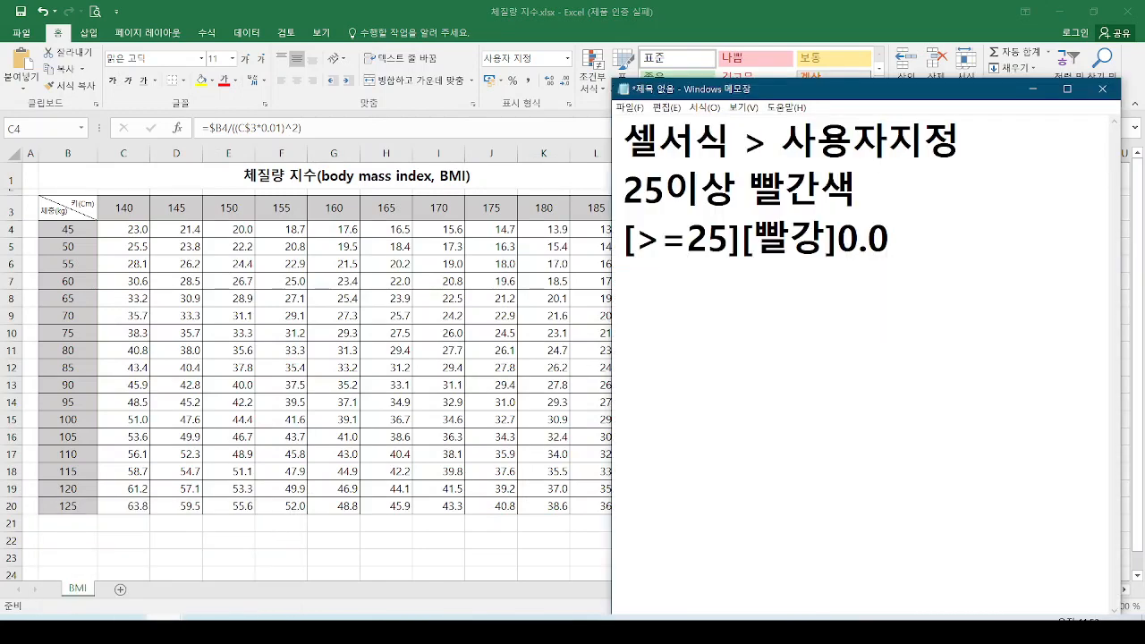
pyautogui.moveTo(872, 78); pyautogui.dragTo(997, 162)
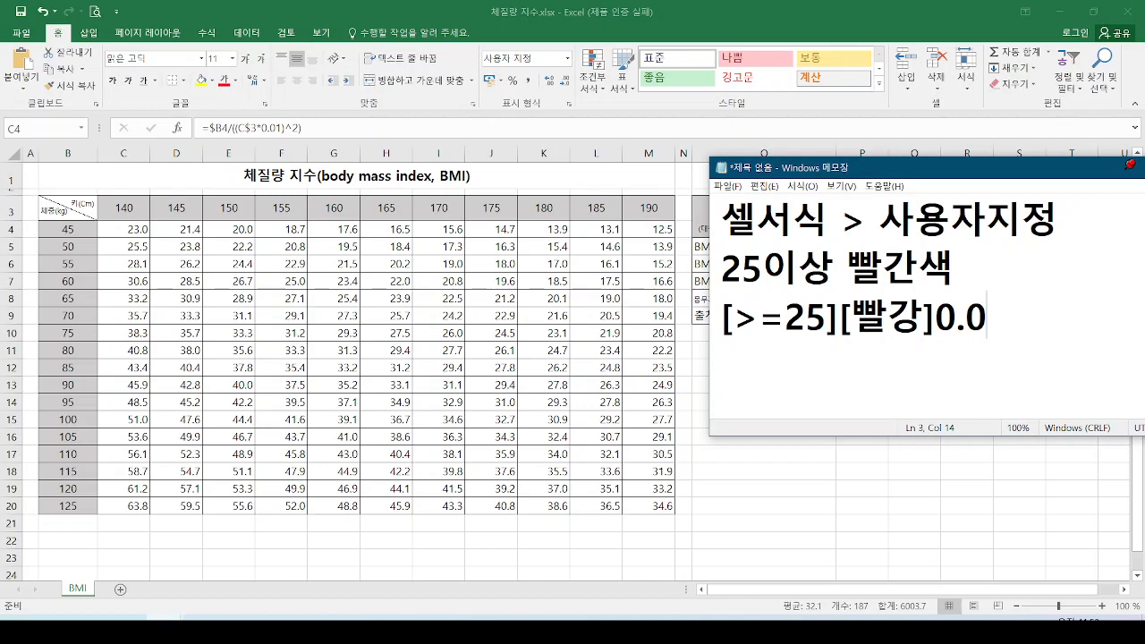
# Step: Mark up the three parts of the note's format code and the BMI values it applies to, and clear the markings
pyautogui.moveTo(727, 349); pyautogui.dragTo(1000, 348)
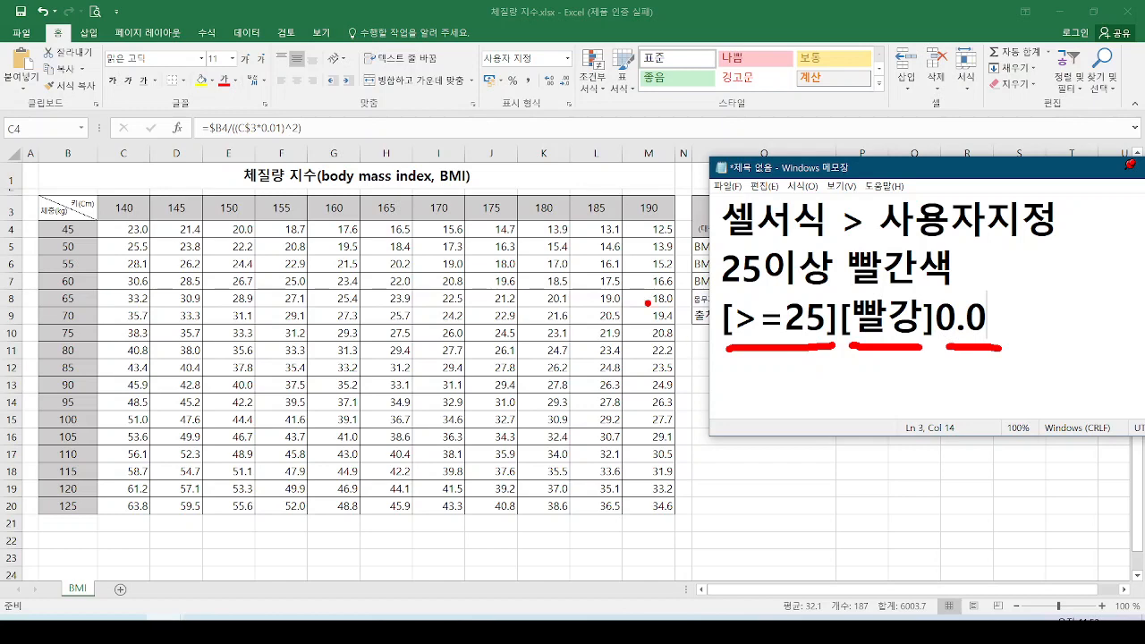
pyautogui.moveTo(107, 209)
pyautogui.mouseDown()
pyautogui.moveTo(144, 424)
pyautogui.moveTo(695, 304)
pyautogui.moveTo(209, 251)
pyautogui.mouseUp()
pyautogui.moveTo(498, 174)
pyautogui.mouseDown()
pyautogui.moveTo(526, 165)
pyautogui.moveTo(505, 177)
pyautogui.mouseUp()
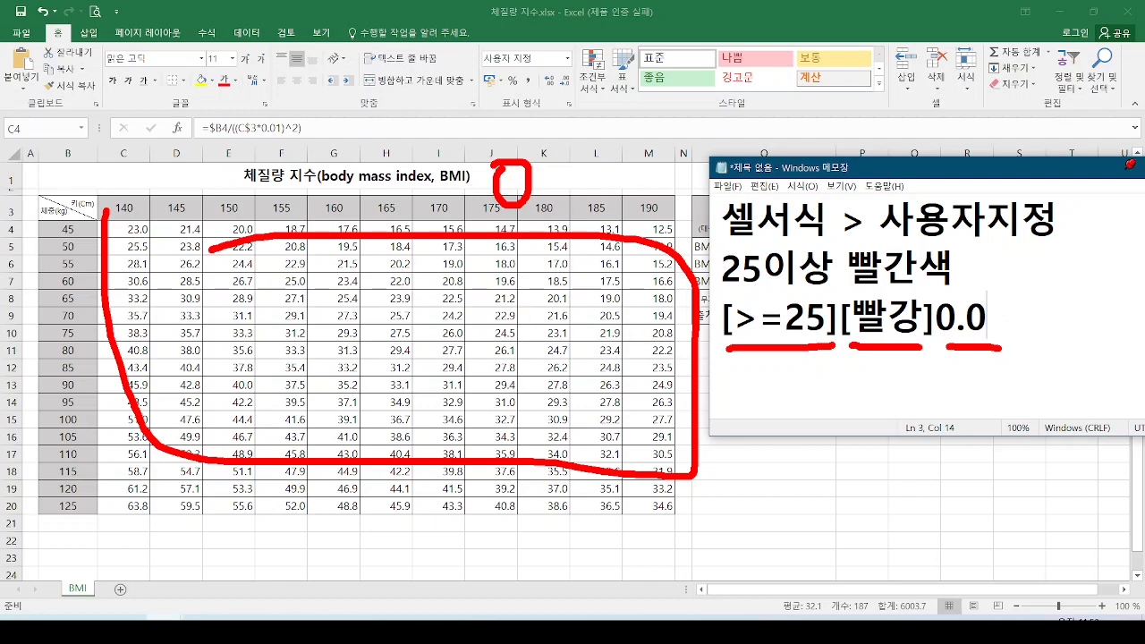
pyautogui.press('Escape')
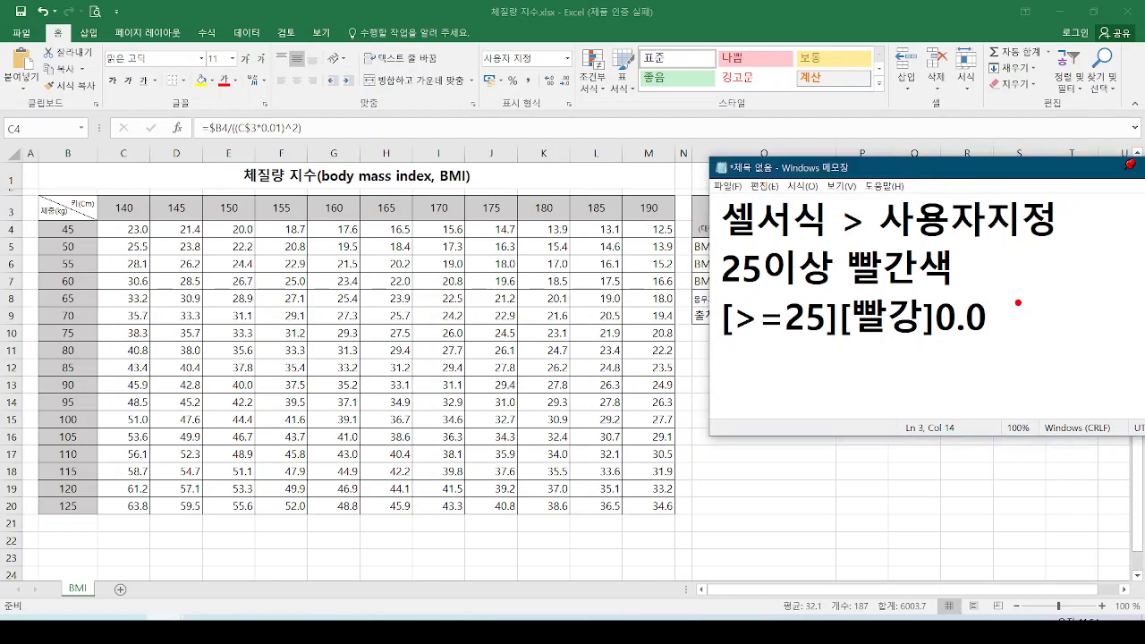
pyautogui.moveTo(1020, 302)
pyautogui.mouseDown()
pyautogui.moveTo(716, 296)
pyautogui.moveTo(900, 383)
pyautogui.moveTo(987, 284)
pyautogui.mouseUp()
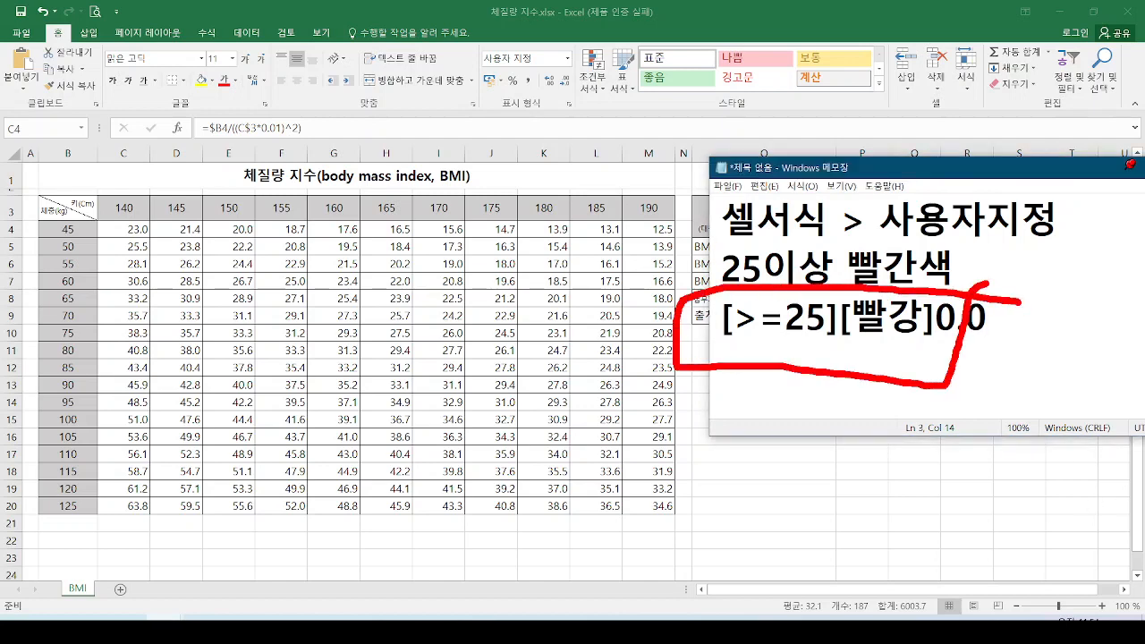
pyautogui.press('Escape')
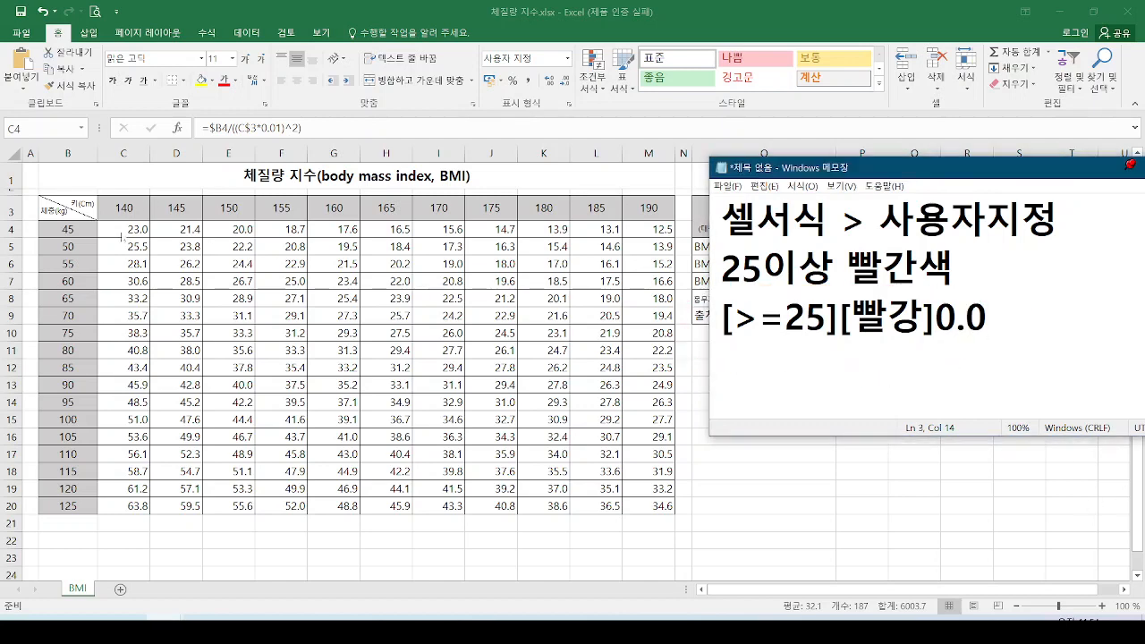
# Step: Extend the custom number format for C4:M20 to "[>=25][빨강]0.0" in the cell formatting settings
pyautogui.click(136, 234)
pyautogui.moveTo(136, 234); pyautogui.dragTo(649, 505)
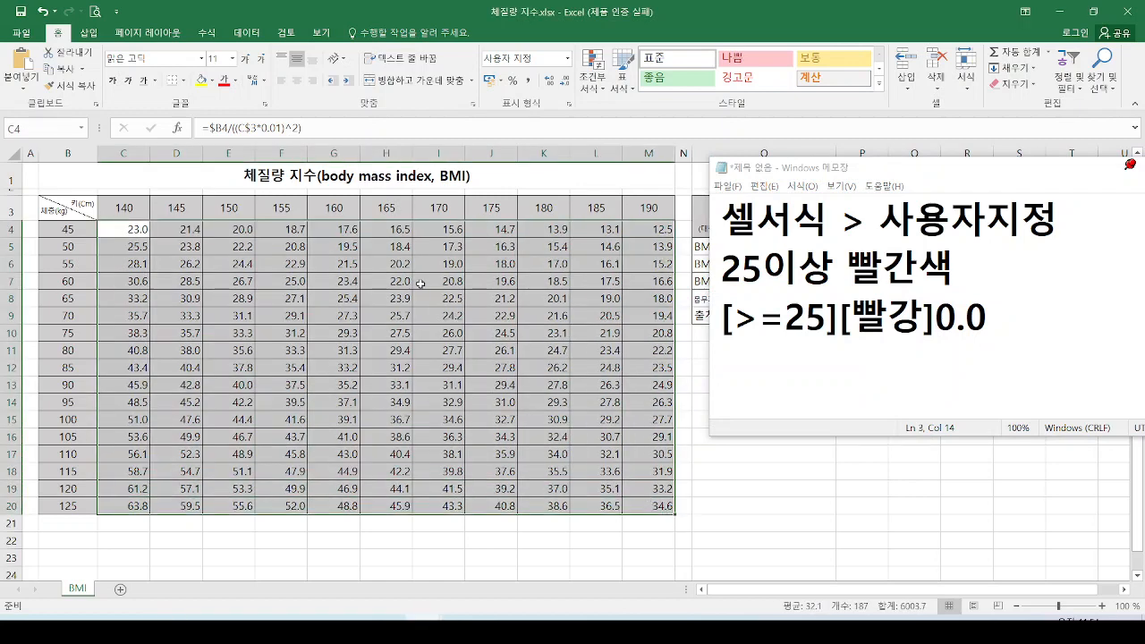
pyautogui.hotkey('ctrl', '1')
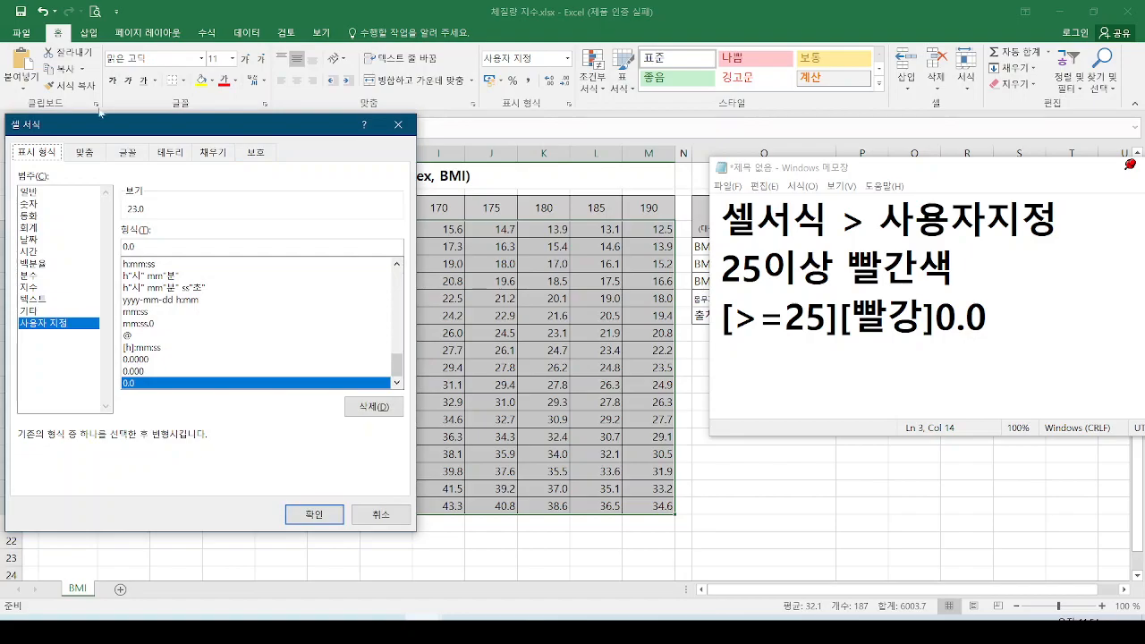
pyautogui.moveTo(101, 121); pyautogui.dragTo(338, 148)
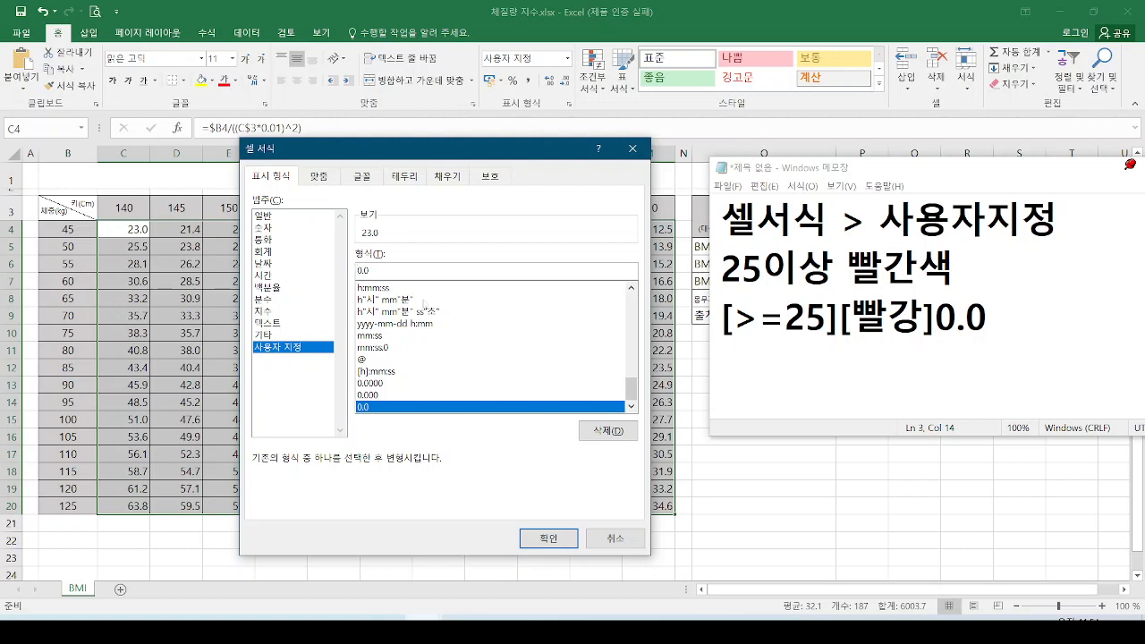
pyautogui.write('[')
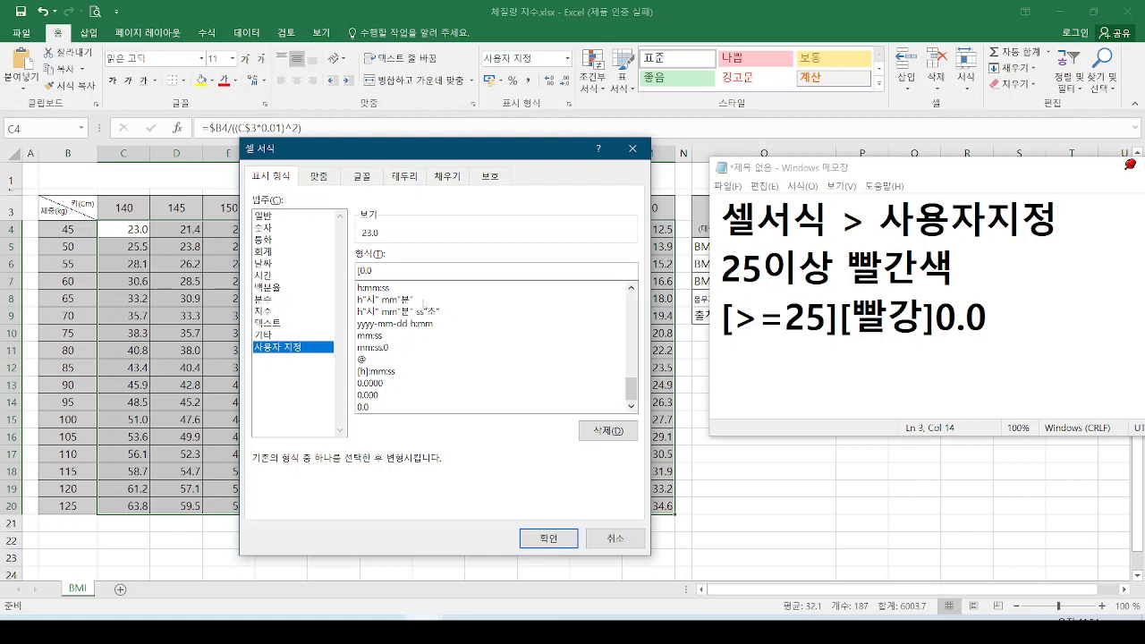
pyautogui.write('>=')
pyautogui.write('25')
pyautogui.write(']')
pyautogui.write('[')
pyautogui.write('빨가')
pyautogui.write(']')
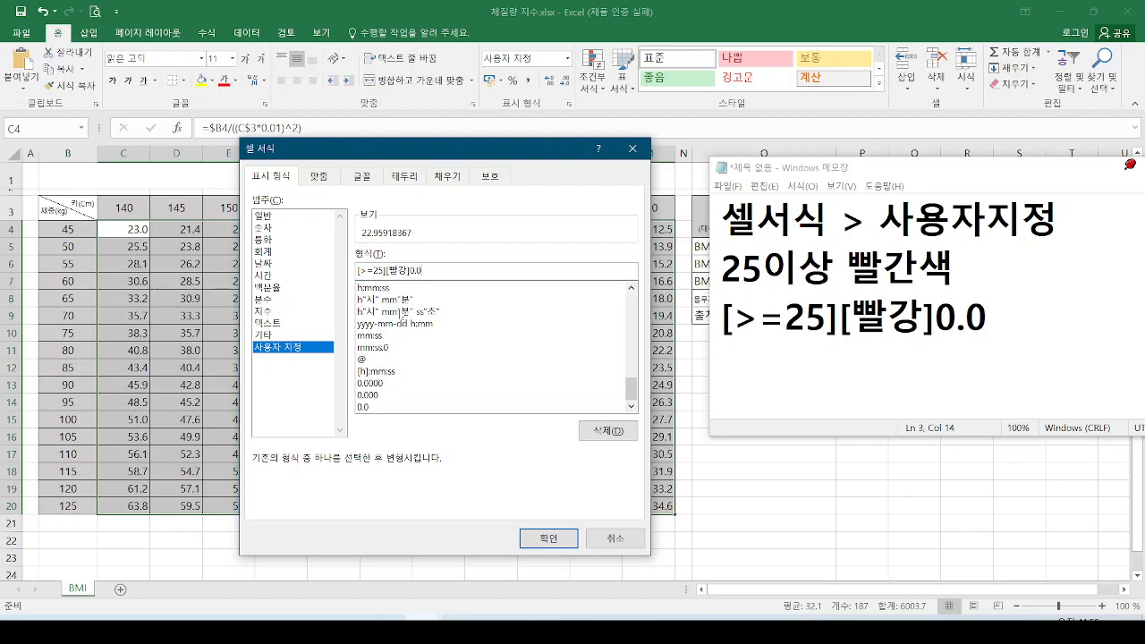
# Step: Append the section ";0.0" to the custom format for values below 25 and apply it to C4:M20
pyautogui.write(';')
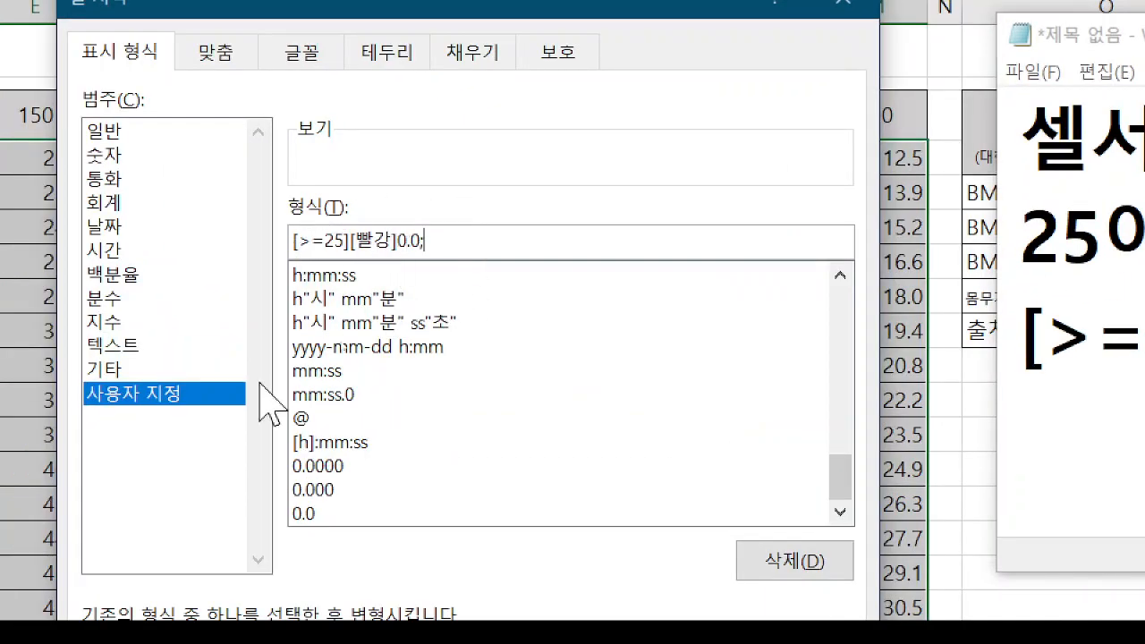
pyautogui.write('0.0')
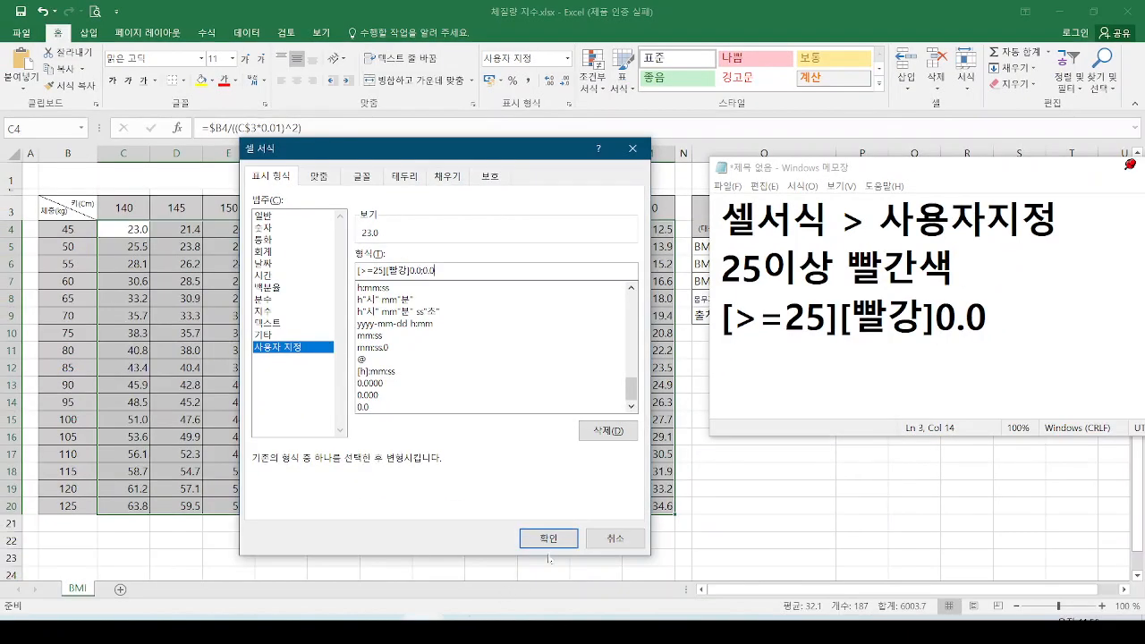
pyautogui.click(548, 539)
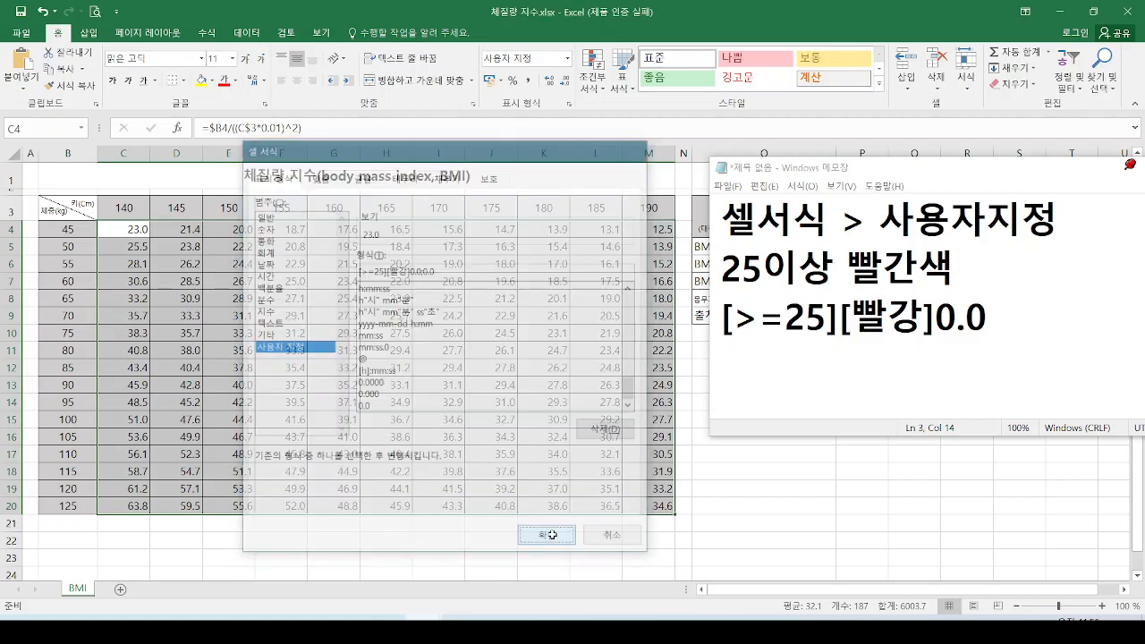
# Step: Mark up the note's format code and the values below 25 in the table's first row, and clear the markings
pyautogui.moveTo(144, 232)
pyautogui.mouseDown()
pyautogui.moveTo(151, 241)
pyautogui.moveTo(152, 213)
pyautogui.moveTo(159, 238)
pyautogui.mouseUp()
pyautogui.press('Escape')
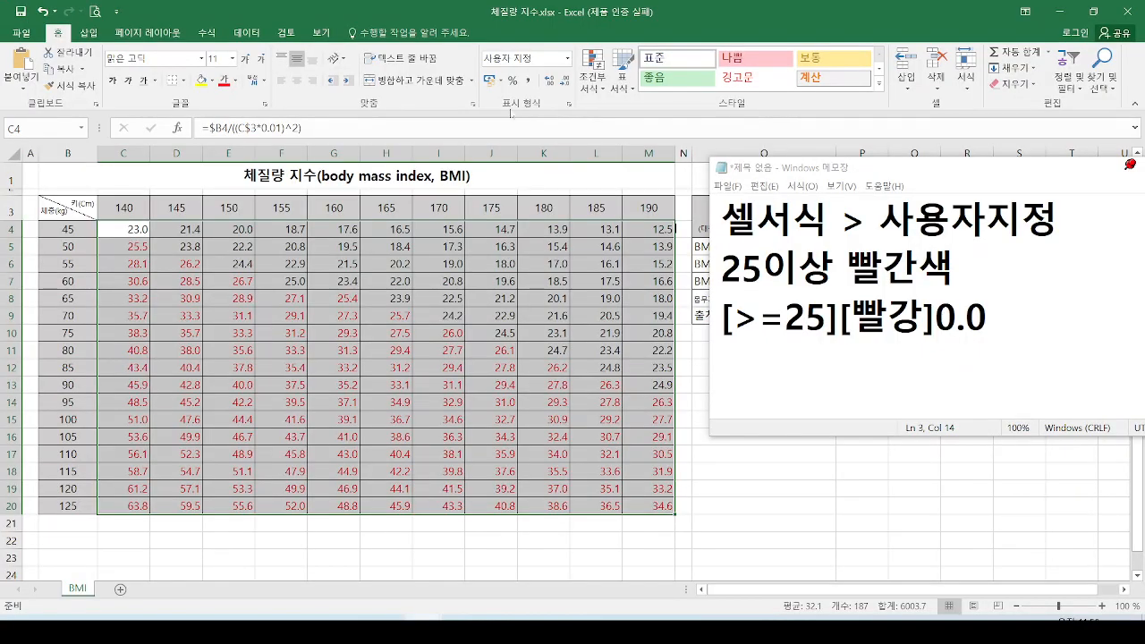
pyautogui.moveTo(701, 353); pyautogui.dragTo(958, 355)
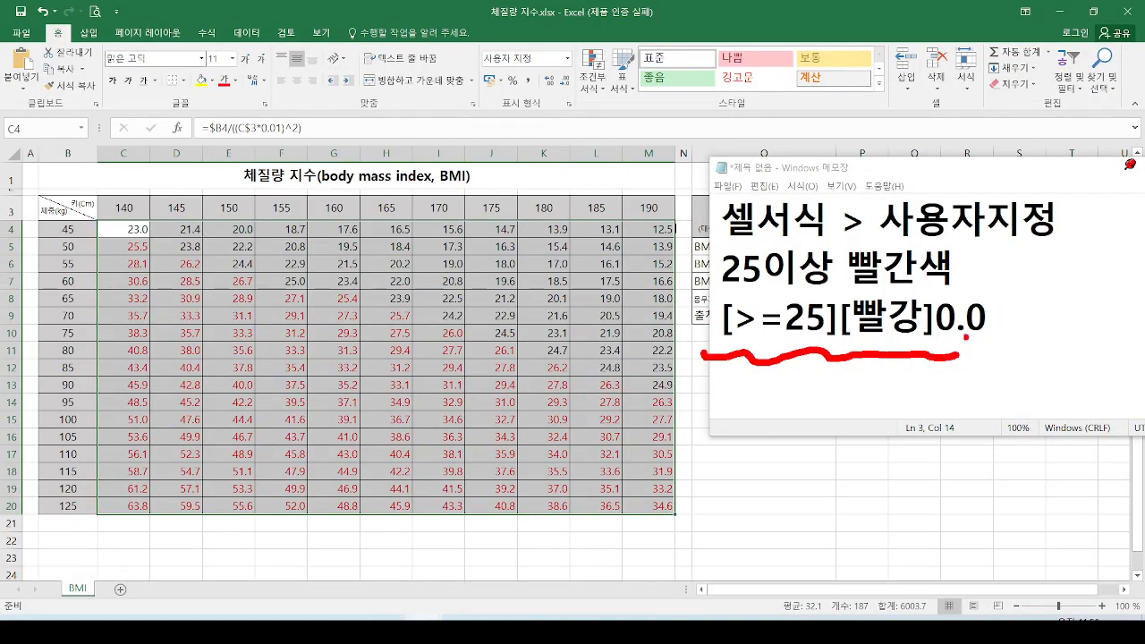
pyautogui.moveTo(136, 222)
pyautogui.mouseDown()
pyautogui.moveTo(125, 221)
pyautogui.moveTo(124, 246)
pyautogui.moveTo(175, 238)
pyautogui.mouseUp()
pyautogui.moveTo(224, 208)
pyautogui.mouseDown()
pyautogui.moveTo(206, 244)
pyautogui.moveTo(281, 258)
pyautogui.mouseUp()
pyautogui.moveTo(270, 221); pyautogui.dragTo(332, 254)
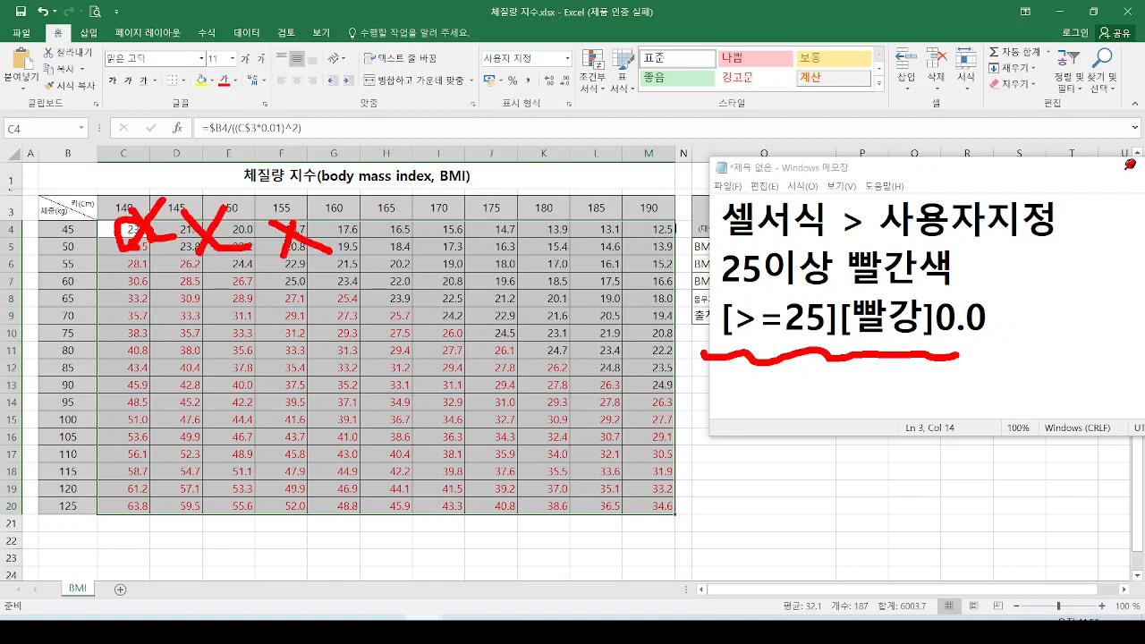
pyautogui.click(338, 246)
pyautogui.press('Escape')
pyautogui.moveTo(718, 349)
pyautogui.mouseDown()
pyautogui.moveTo(895, 374)
pyautogui.moveTo(1009, 363)
pyautogui.mouseUp()
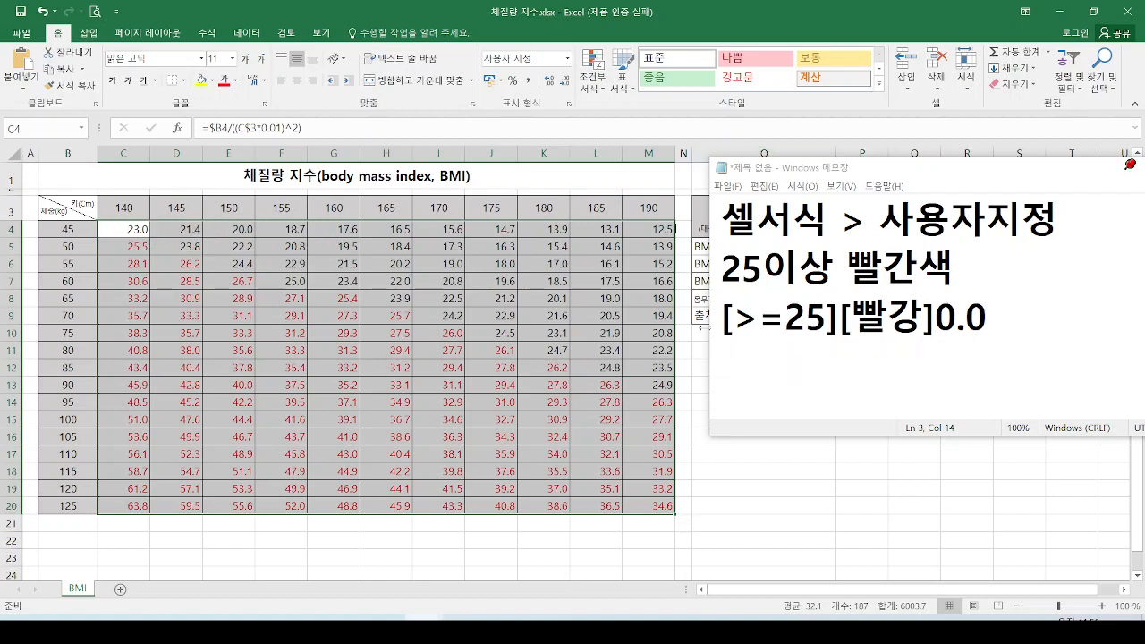
# Step: Remove the ";0.0" section from the custom format of C4:M20 and apply "[빨강][>=25]0.0" alone
pyautogui.hotkey('ctrl', '1')
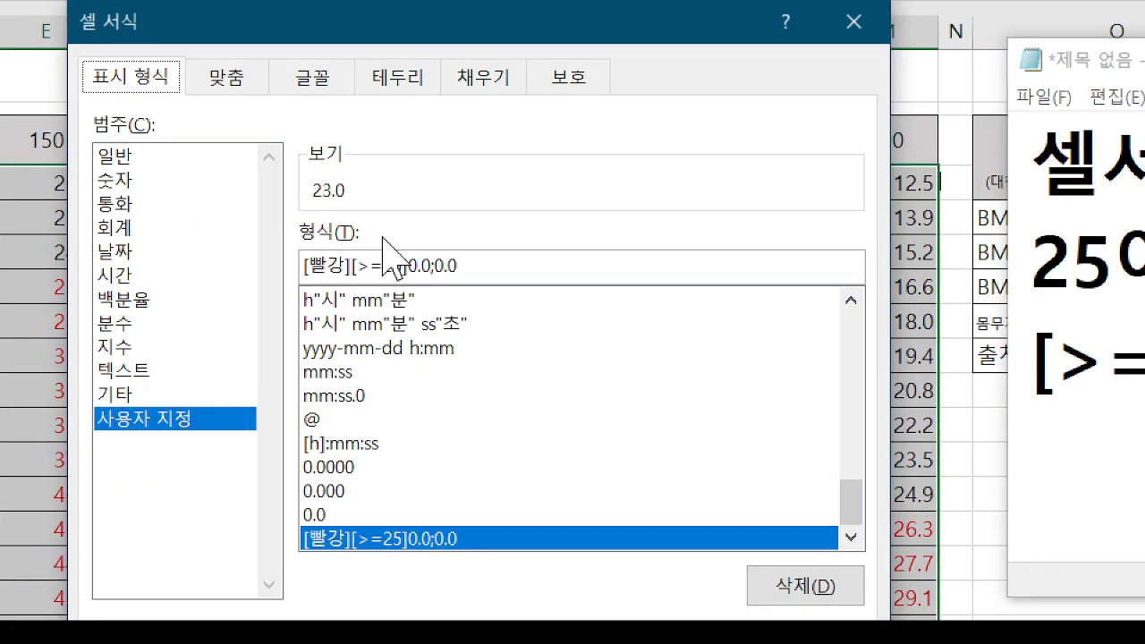
pyautogui.click(471, 265)
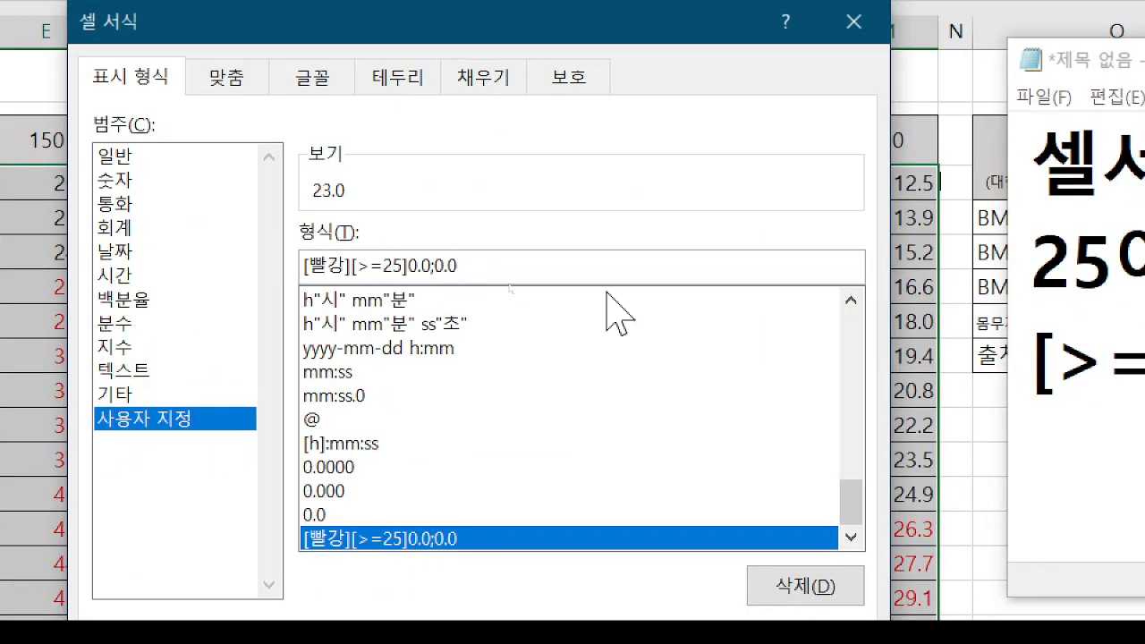
pyautogui.press('BackSpace')
pyautogui.press('BackSpace')
pyautogui.press('BackSpace')
pyautogui.press('BackSpace')
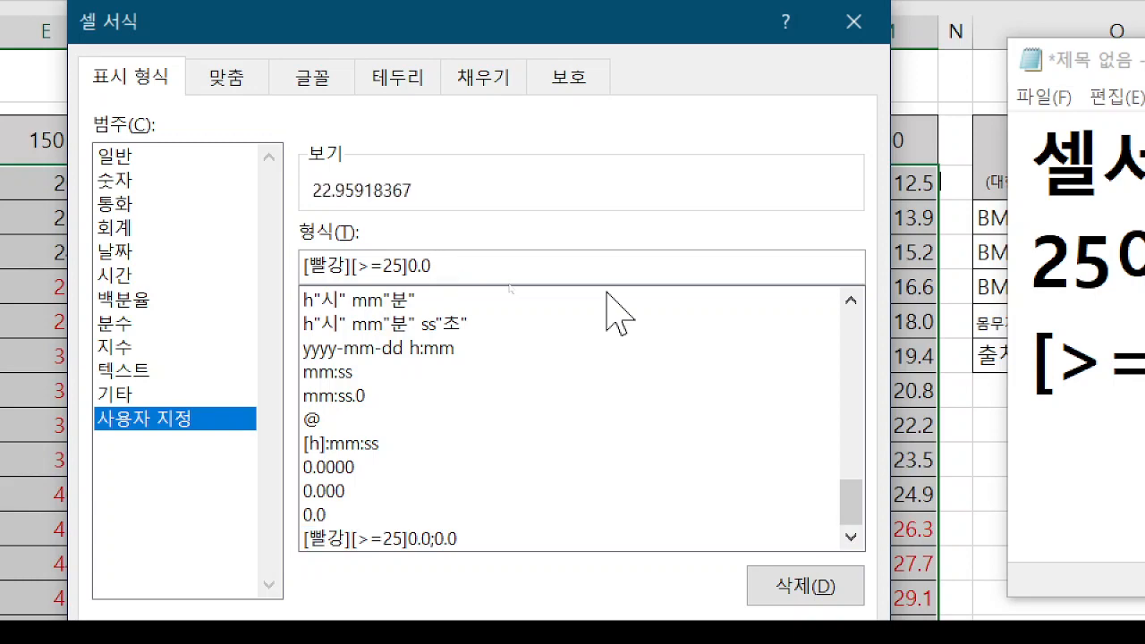
pyautogui.press('Return')
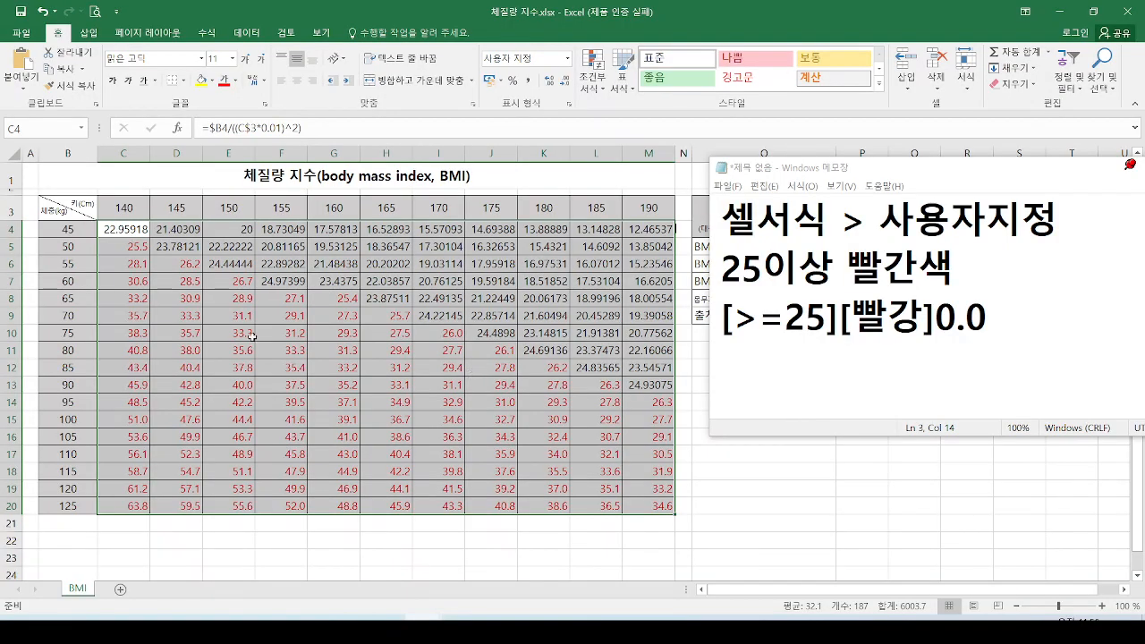
# Step: Replace the G/표준 section in C4:M20's custom format so it reads "[빨강][>=25]0.0;0.0", apply it, and select only cell C4
pyautogui.hotkey('ctrl', '1')
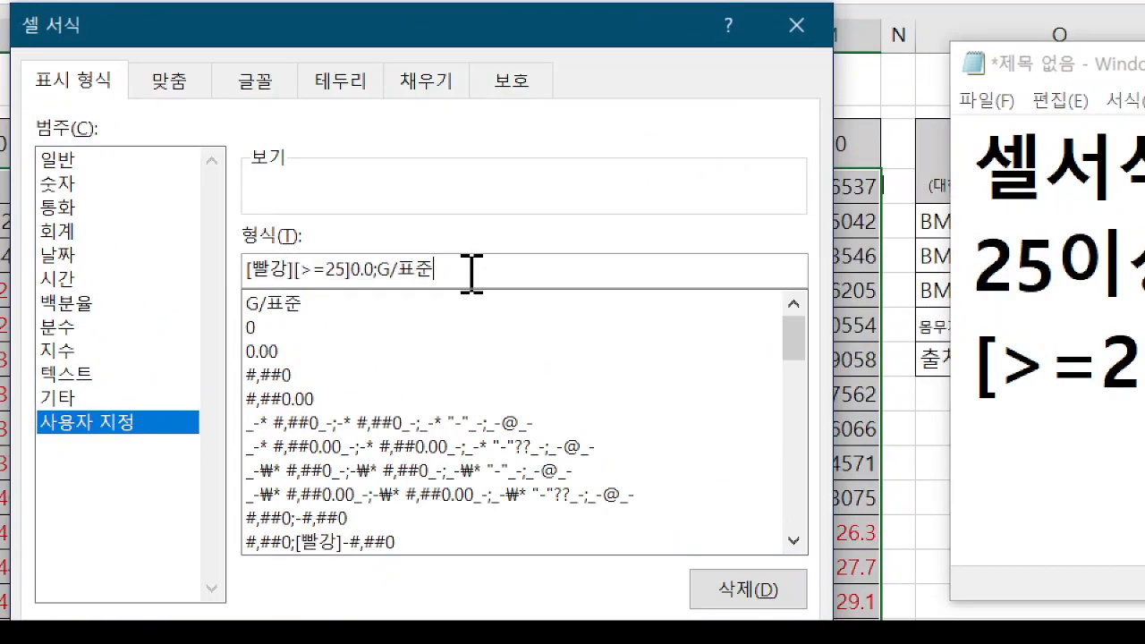
pyautogui.press('BackSpace')
pyautogui.press('BackSpace')
pyautogui.press('BackSpace')
pyautogui.press('BackSpace')
pyautogui.press('BackSpace')
pyautogui.write(';0.0')
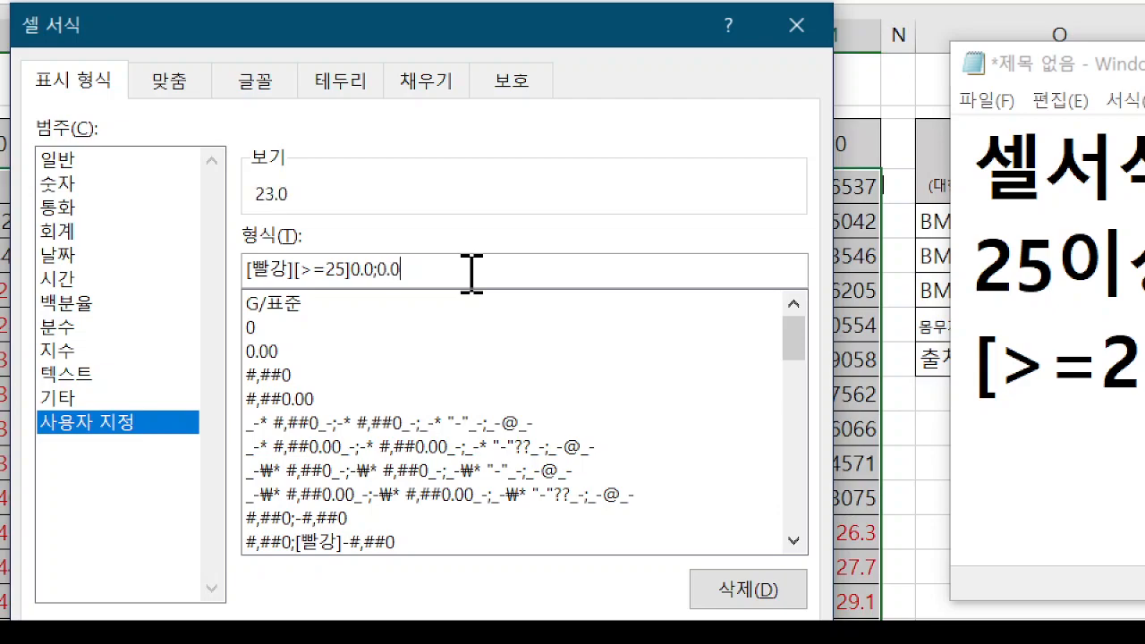
pyautogui.press('Return')
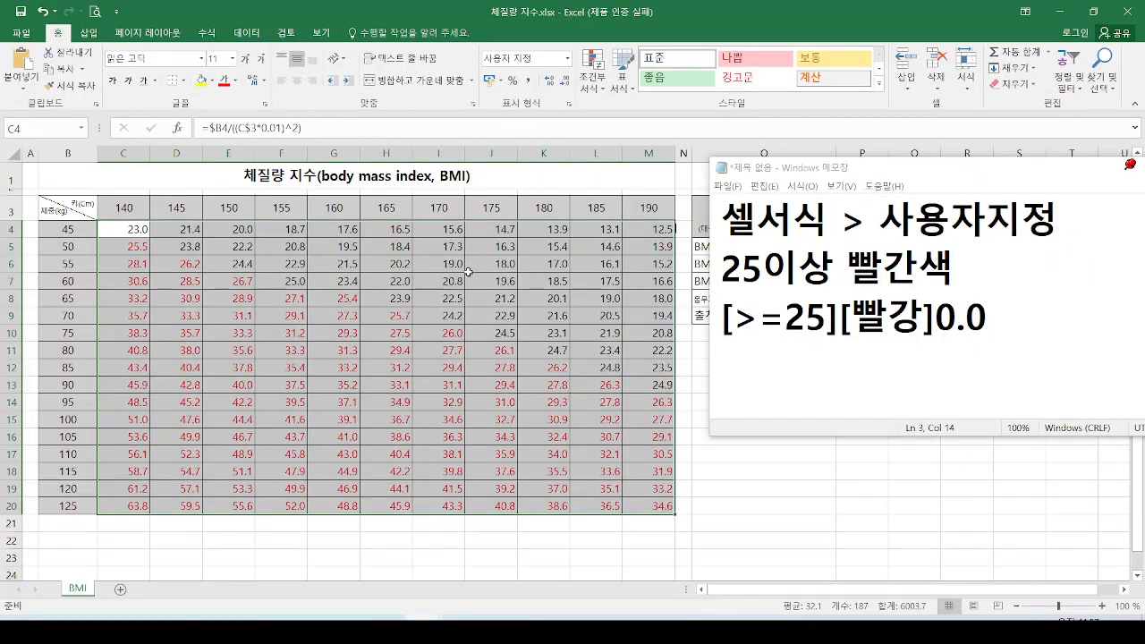
pyautogui.click(143, 232)
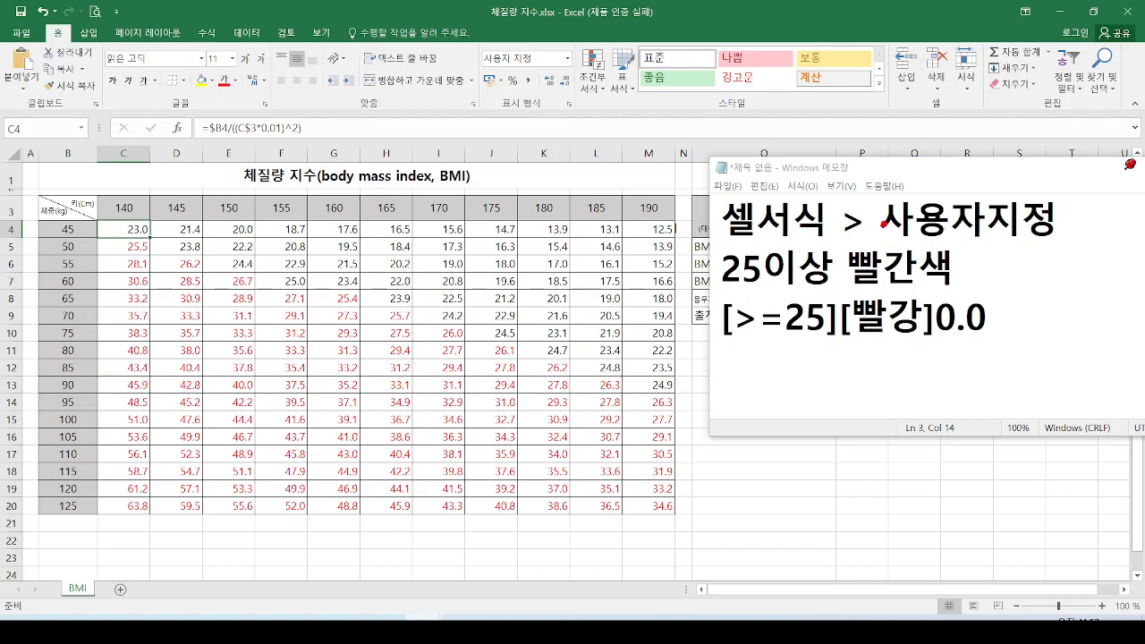
# Step: Underline "사용자지정" in the note and circle the formatted BMI values in the table
pyautogui.moveTo(885, 223); pyautogui.dragTo(1043, 250)
pyautogui.moveTo(274, 226)
pyautogui.mouseDown()
pyautogui.moveTo(554, 293)
pyautogui.moveTo(635, 351)
pyautogui.moveTo(490, 249)
pyautogui.mouseUp()
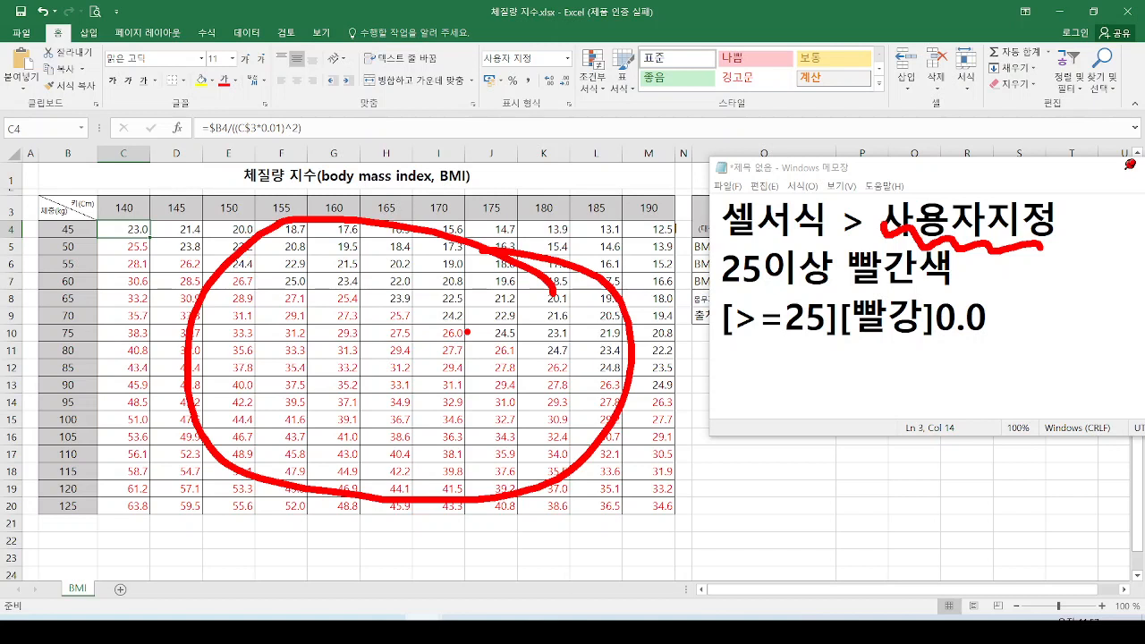
# Step: Clear the screen markings and append ";;" to the format code in the note
pyautogui.press('Escape')
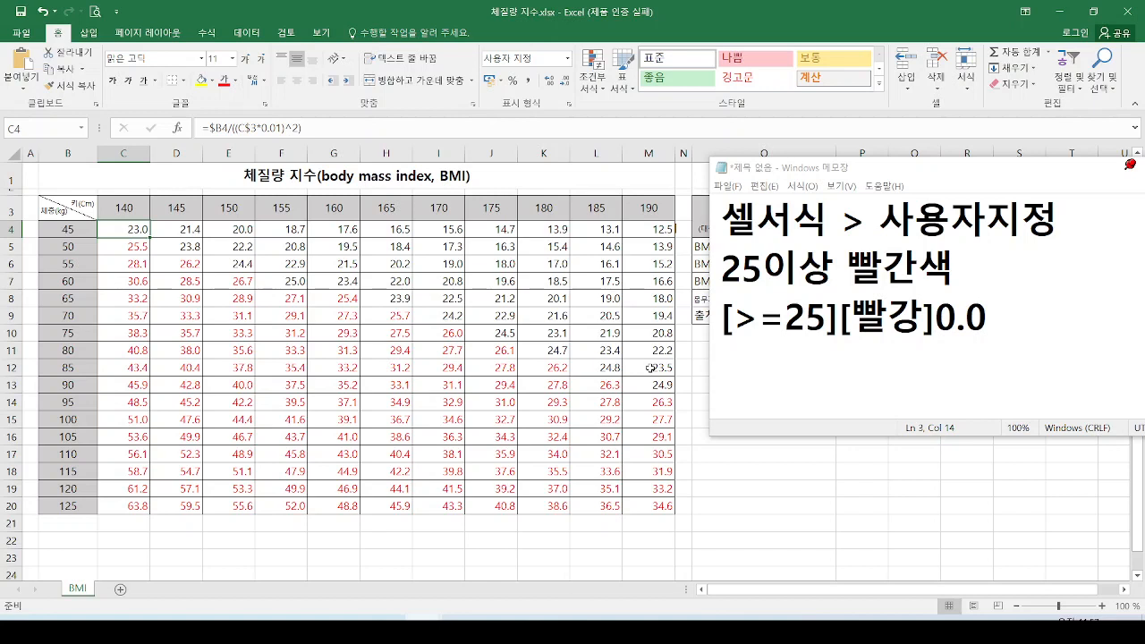
pyautogui.click(1009, 324)
pyautogui.write(';;')
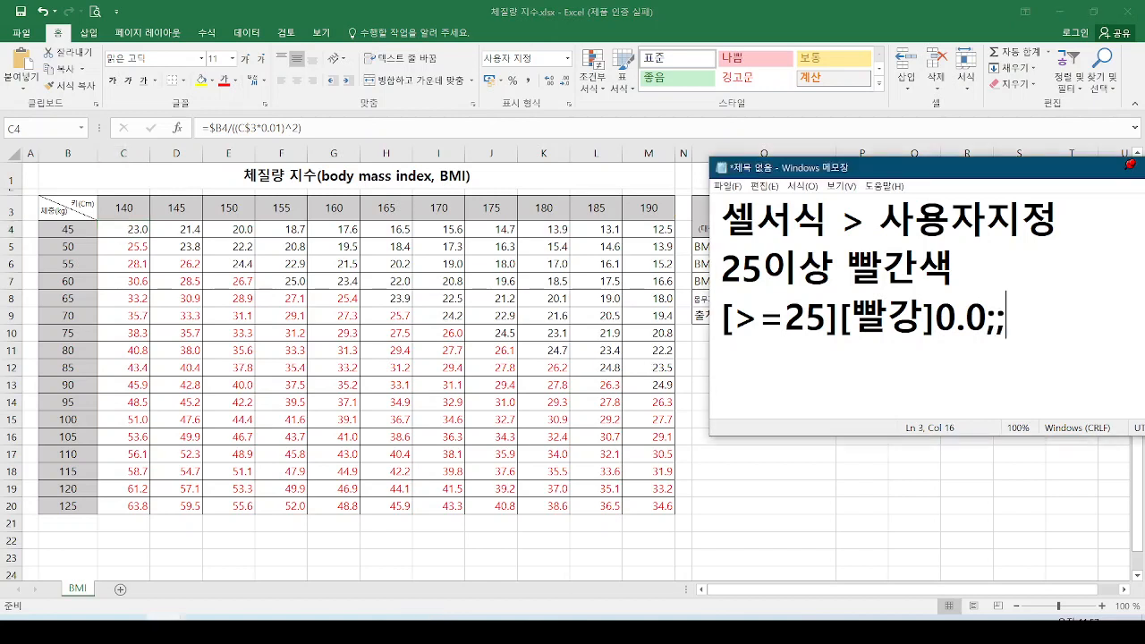
# Step: Mark the two semicolons in the note's format code, clear the markings, and delete and re-enter the last semicolon
pyautogui.moveTo(1033, 344); pyautogui.dragTo(969, 355)
pyautogui.press('Escape')
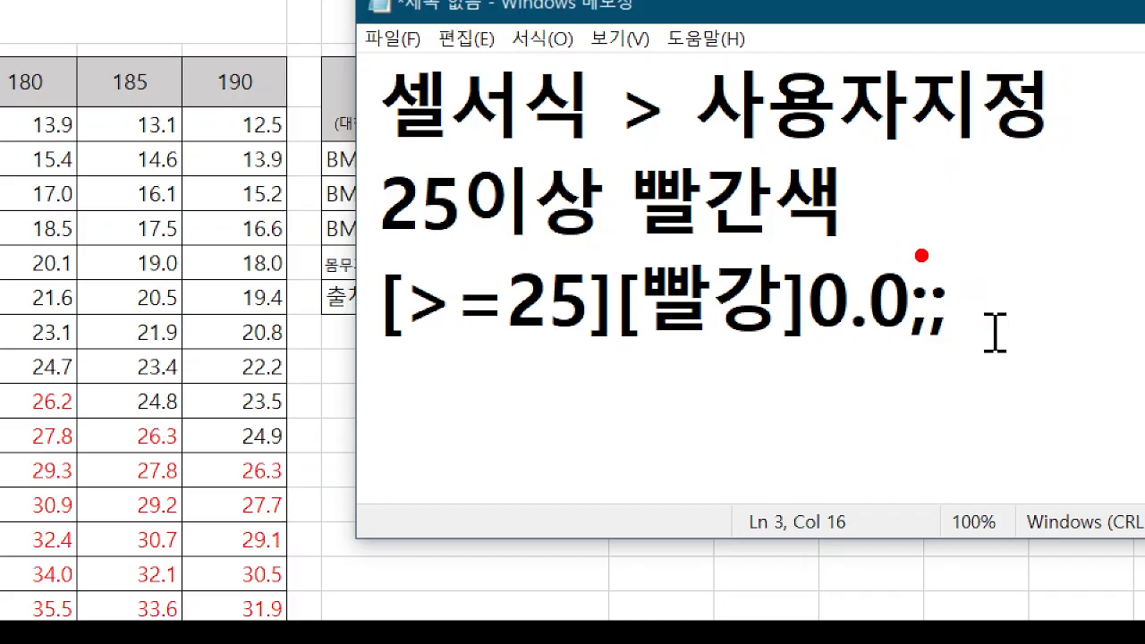
pyautogui.moveTo(922, 256); pyautogui.dragTo(945, 245)
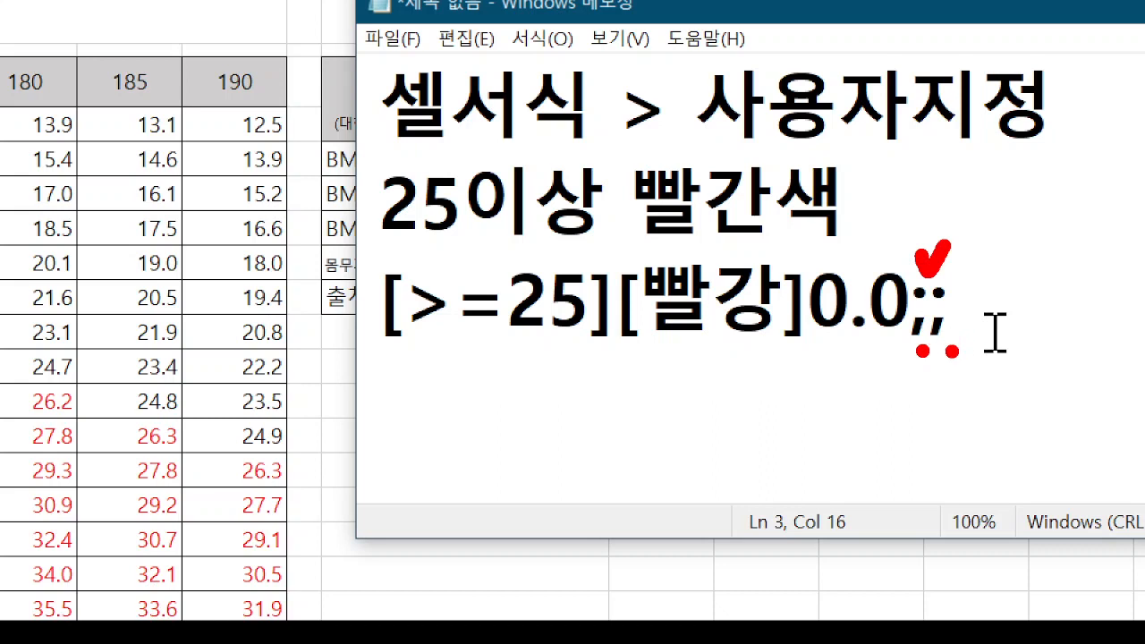
pyautogui.moveTo(951, 352); pyautogui.dragTo(983, 352)
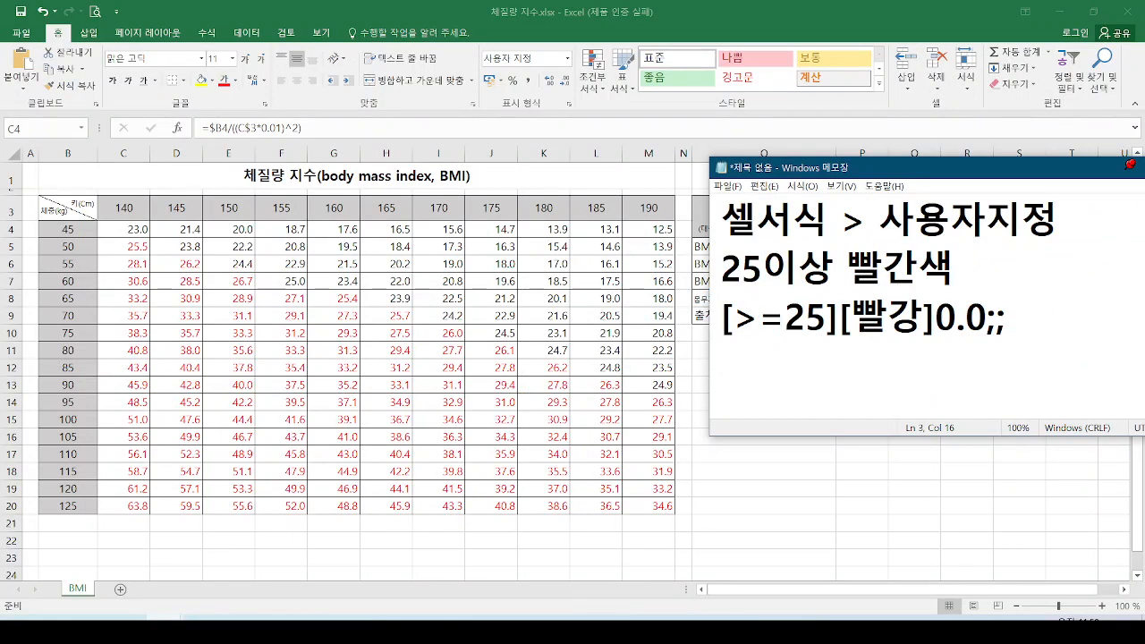
pyautogui.press('BackSpace')
pyautogui.write(';')
# Step: Remove the 0.0 after the semicolon in C4:M20's custom format so it reads "[빨강][>=25]0.0;", and apply it
pyautogui.moveTo(125, 230); pyautogui.dragTo(658, 493)
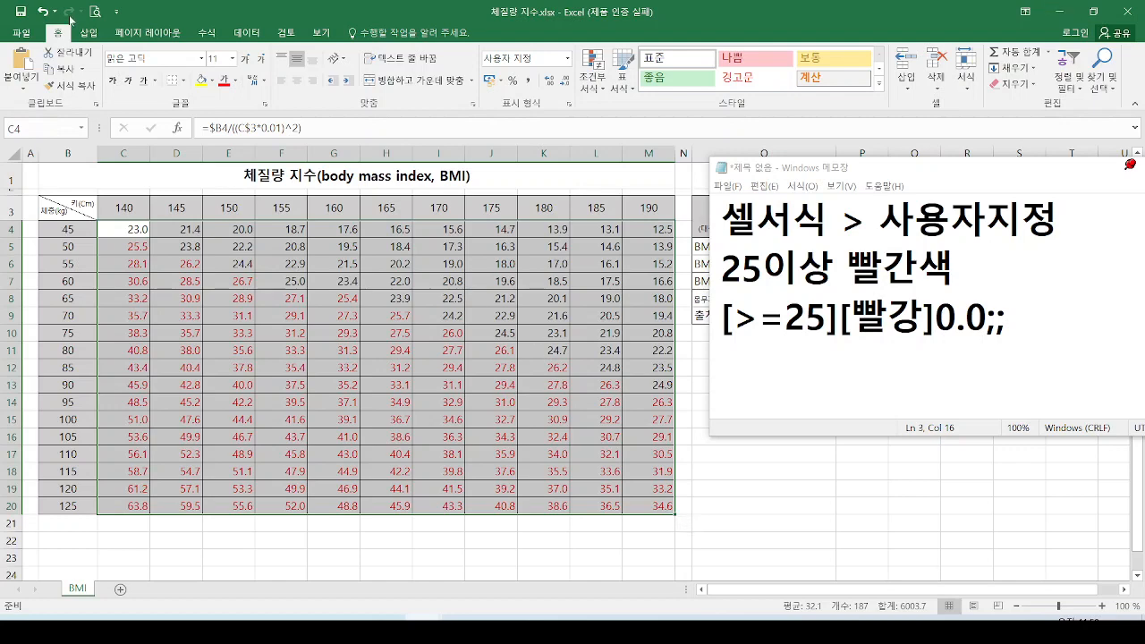
pyautogui.hotkey('ctrl', '1')
pyautogui.click(437, 270)
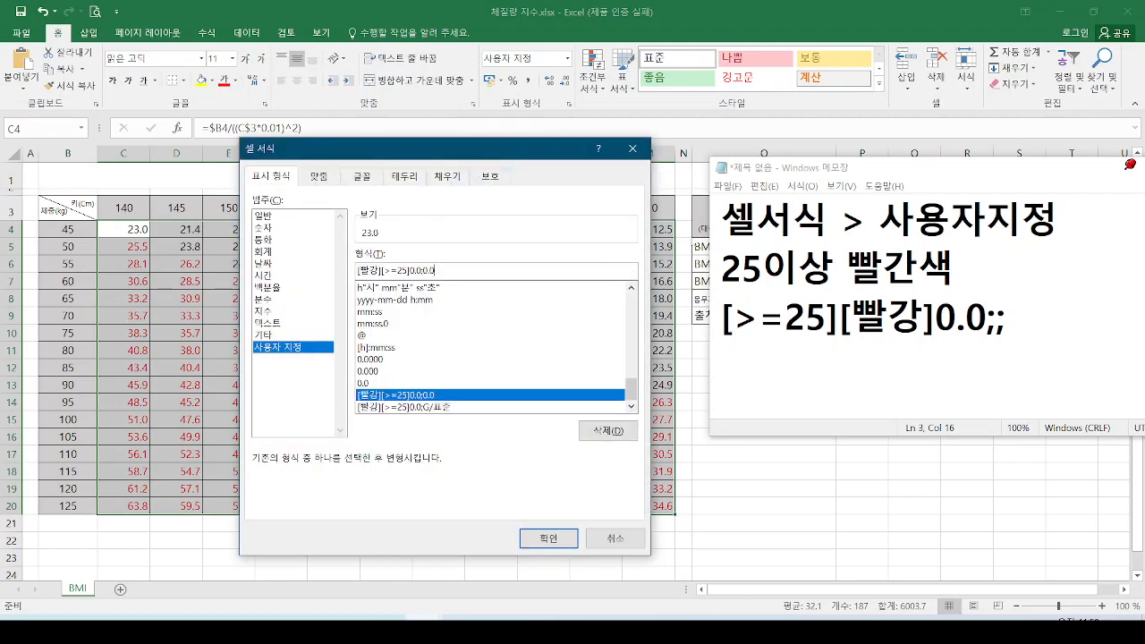
pyautogui.press('BackSpace')
pyautogui.press('BackSpace')
pyautogui.press('BackSpace')
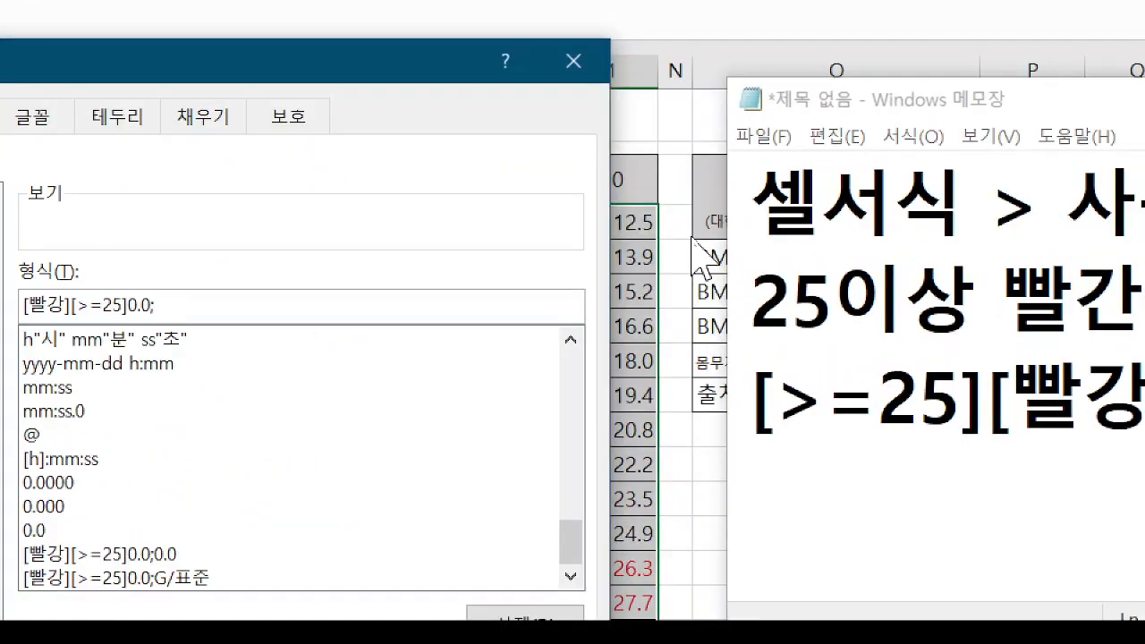
pyautogui.press('Return')
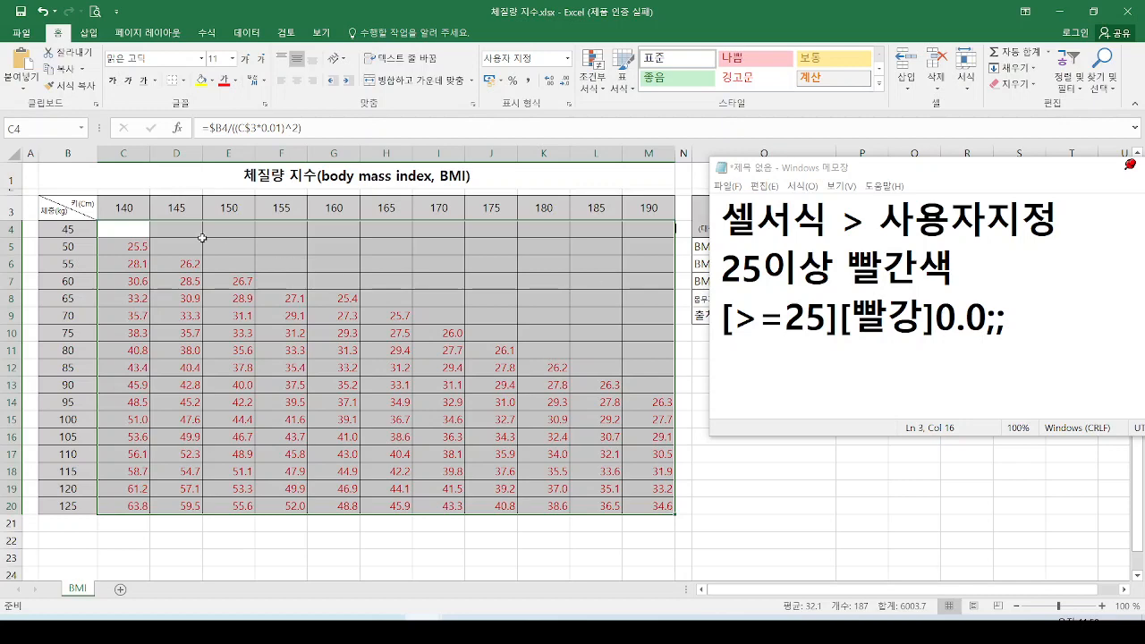
# Step: Add 0.0 after the semicolon in C4:M20's custom format so it reads "[빨강][>=25]0.0;0.0", and apply it
pyautogui.hotkey('ctrl', '1')
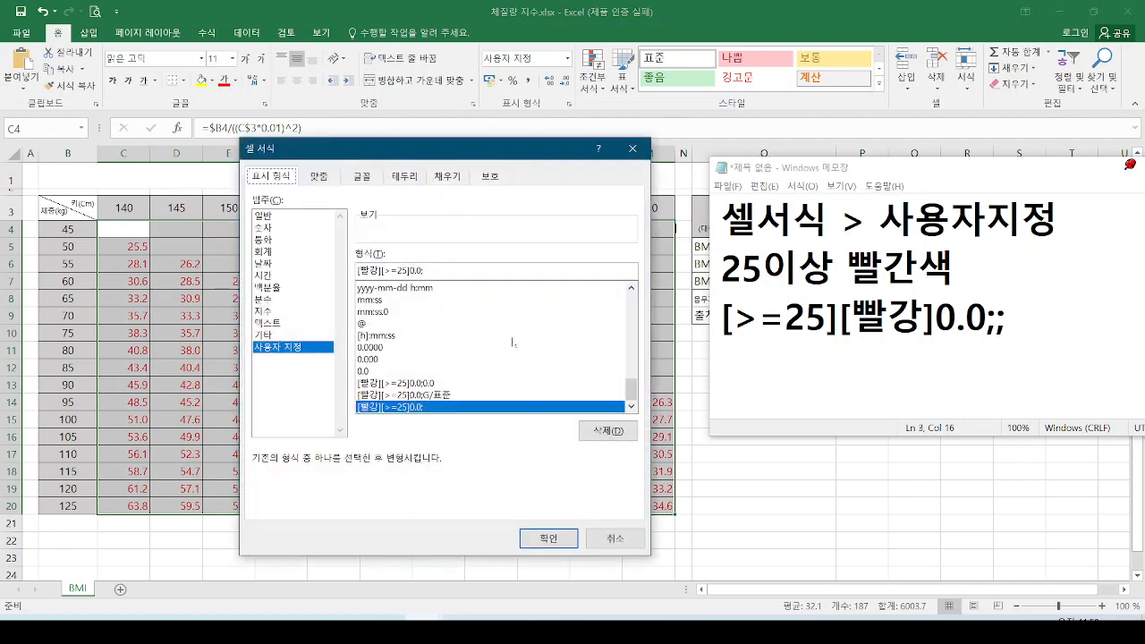
pyautogui.write('0.0')
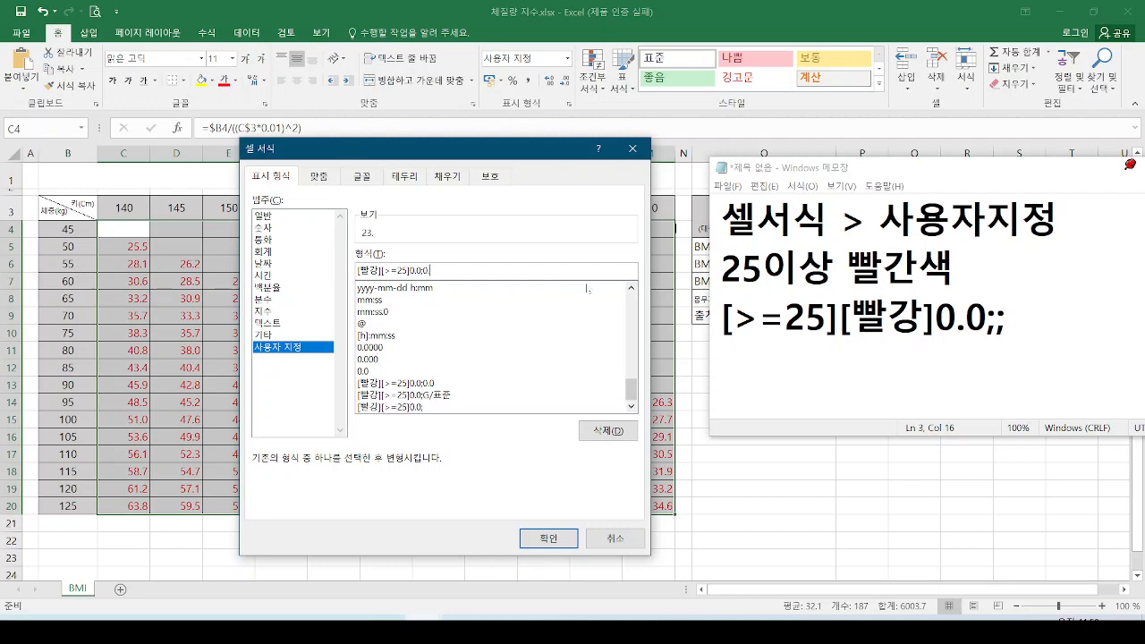
pyautogui.press('Return')
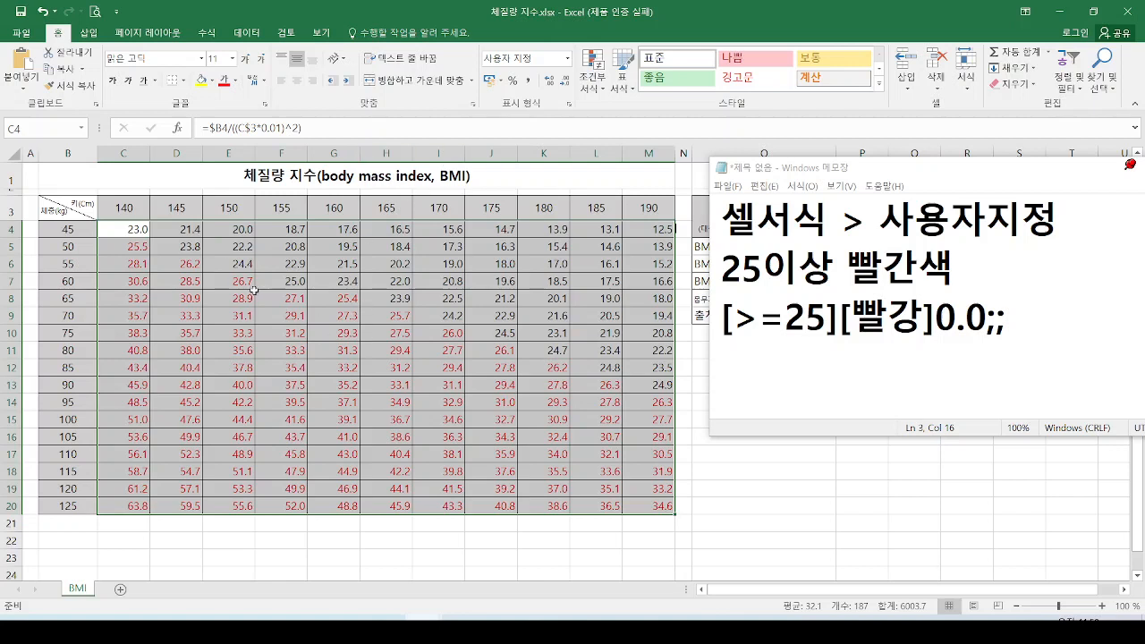
# Step: Draw check marks over the values along the boundary between black and red in the BMI table, and clear them
pyautogui.moveTo(116, 241)
pyautogui.mouseDown()
pyautogui.moveTo(504, 388)
pyautogui.moveTo(535, 521)
pyautogui.moveTo(159, 346)
pyautogui.moveTo(134, 232)
pyautogui.mouseUp()
pyautogui.press('e')
pyautogui.moveTo(269, 279)
pyautogui.mouseDown()
pyautogui.moveTo(278, 293)
pyautogui.moveTo(310, 263)
pyautogui.mouseUp()
pyautogui.moveTo(394, 279); pyautogui.dragTo(435, 288)
pyautogui.moveTo(518, 291); pyautogui.dragTo(569, 310)
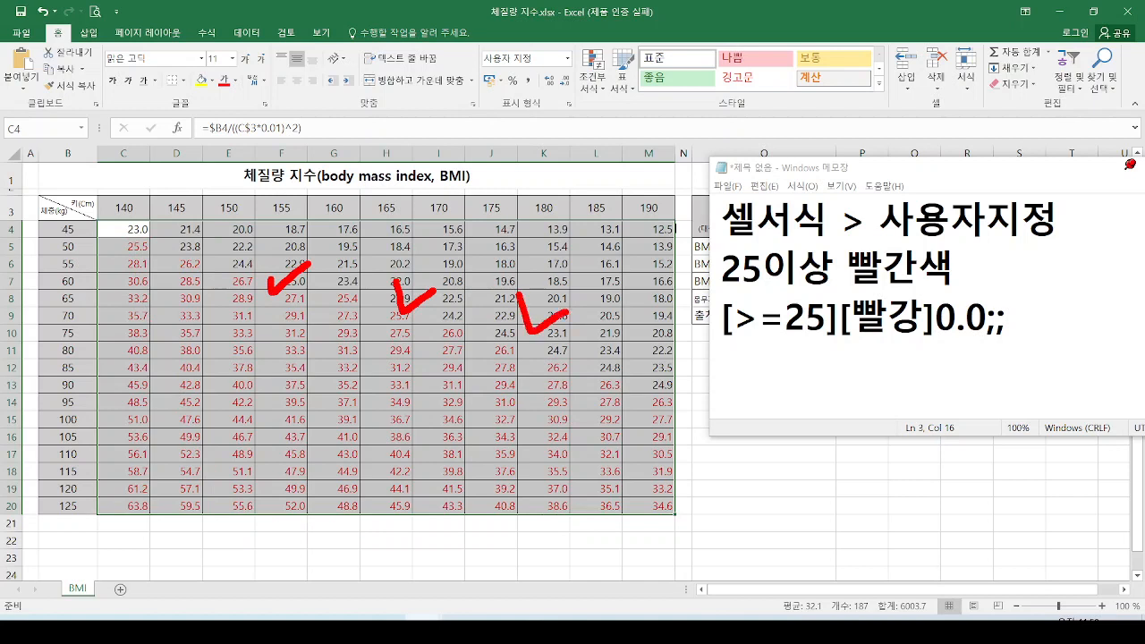
pyautogui.moveTo(419, 423); pyautogui.dragTo(424, 431)
pyautogui.moveTo(321, 439); pyautogui.dragTo(341, 420)
pyautogui.press('e')
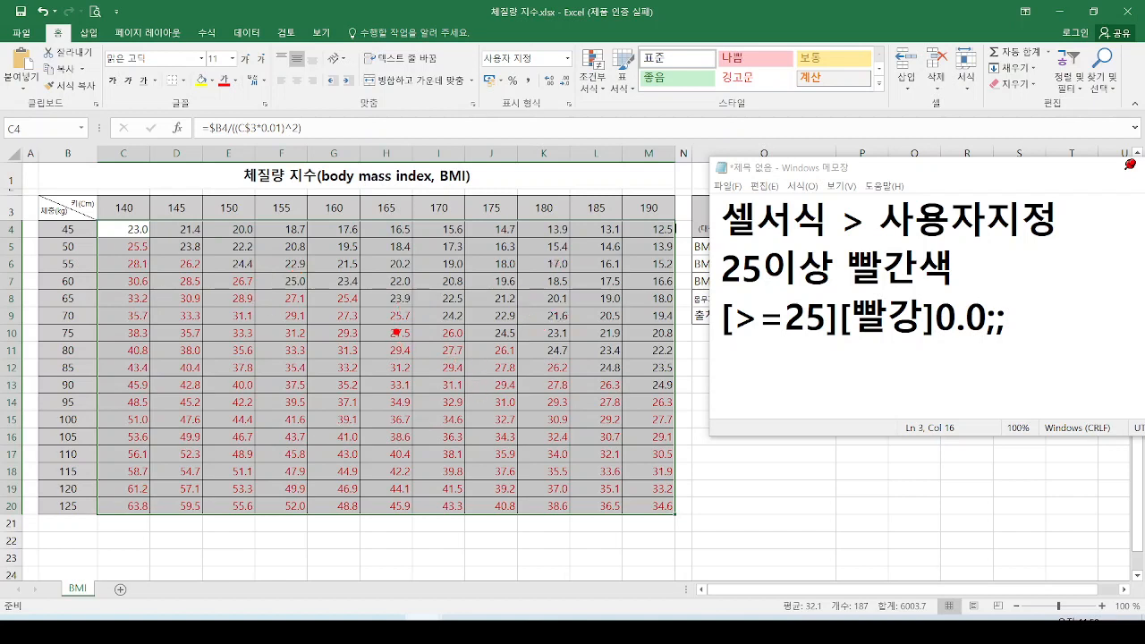
# Step: Handwrite "50" and "25" over the BMI table as an annotation, and clear it
pyautogui.moveTo(396, 333)
pyautogui.mouseDown()
pyautogui.moveTo(397, 370)
pyautogui.moveTo(390, 362)
pyautogui.mouseUp()
pyautogui.moveTo(399, 341)
pyautogui.mouseDown()
pyautogui.moveTo(429, 338)
pyautogui.moveTo(477, 365)
pyautogui.mouseUp()
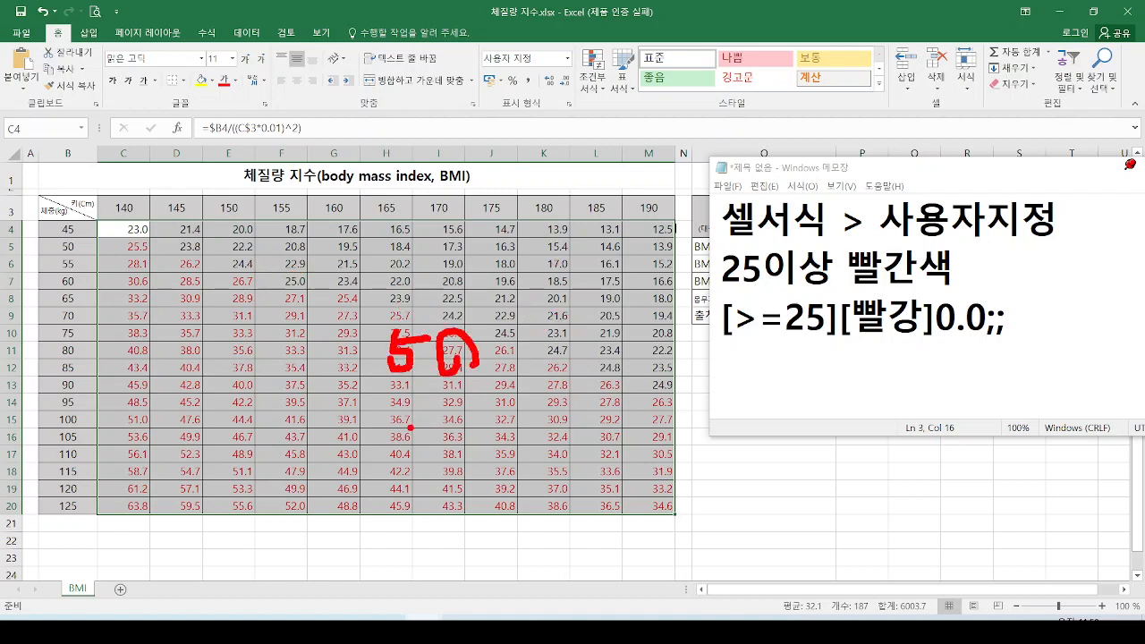
pyautogui.moveTo(410, 428); pyautogui.dragTo(444, 454)
pyautogui.moveTo(484, 422)
pyautogui.mouseDown()
pyautogui.moveTo(445, 421)
pyautogui.moveTo(465, 469)
pyautogui.mouseUp()
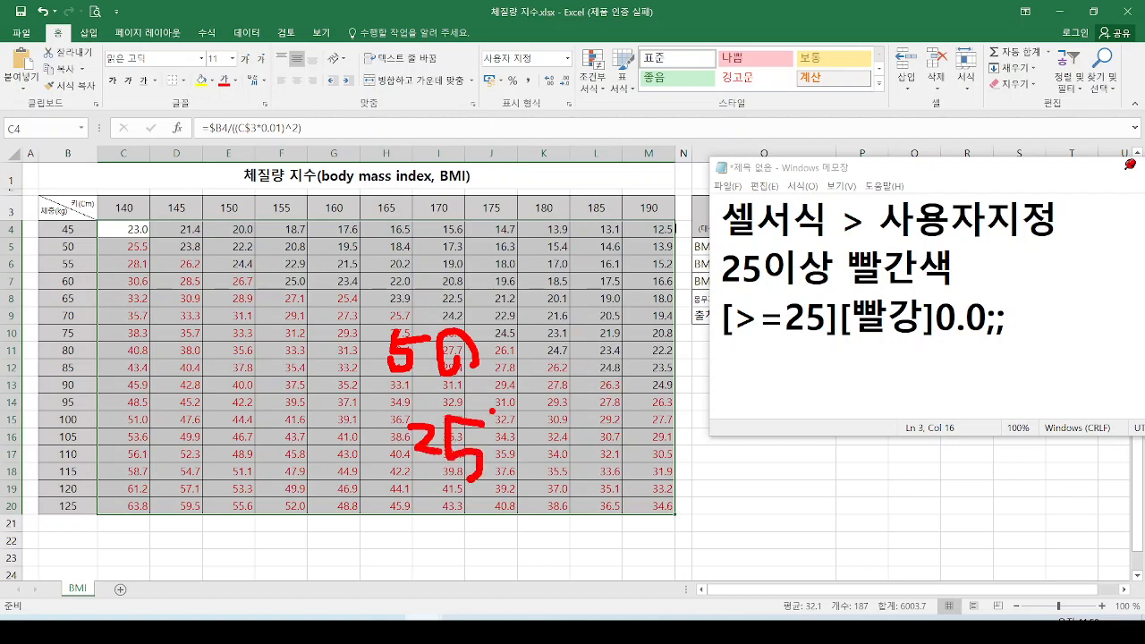
pyautogui.press('Escape')
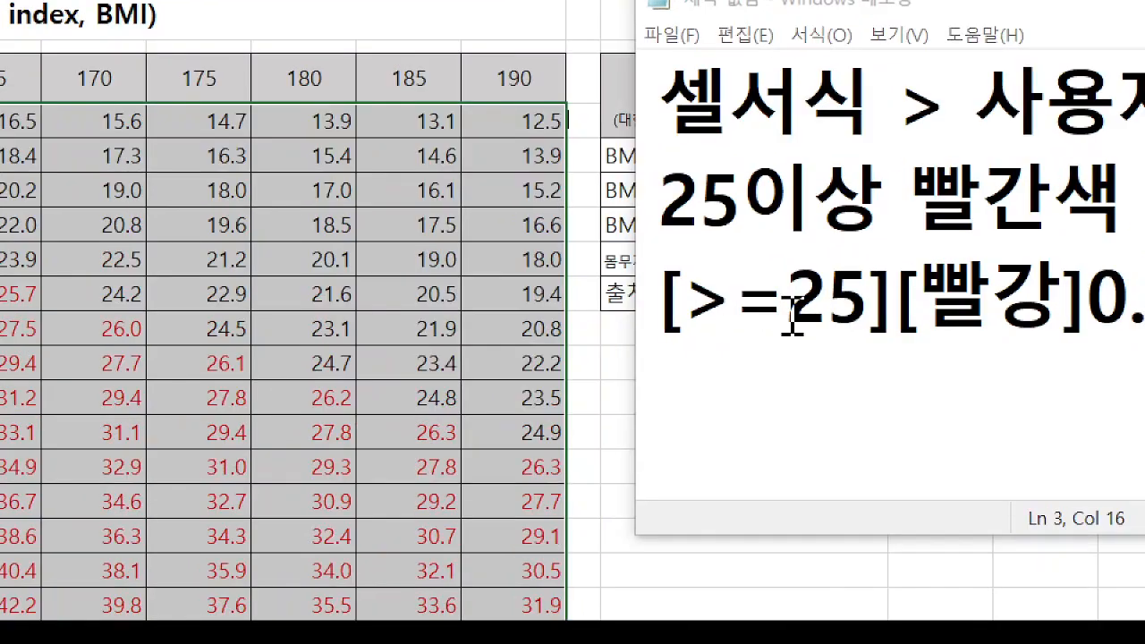
# Step: Change the condition in the note's format code to [=25.5]
pyautogui.click(761, 322)
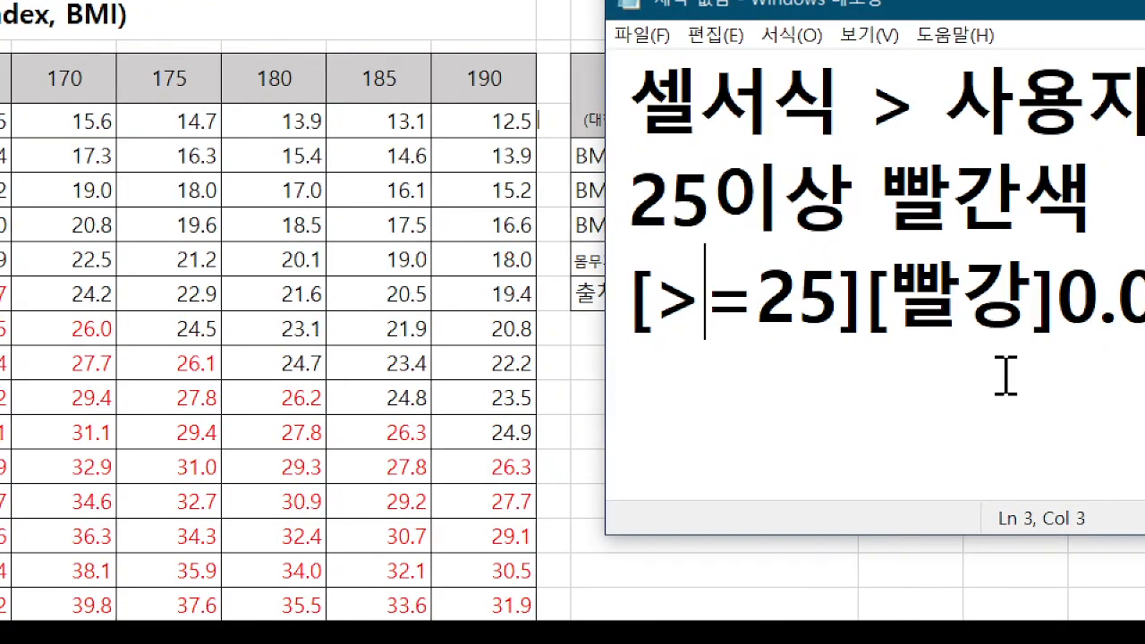
pyautogui.press('BackSpace')
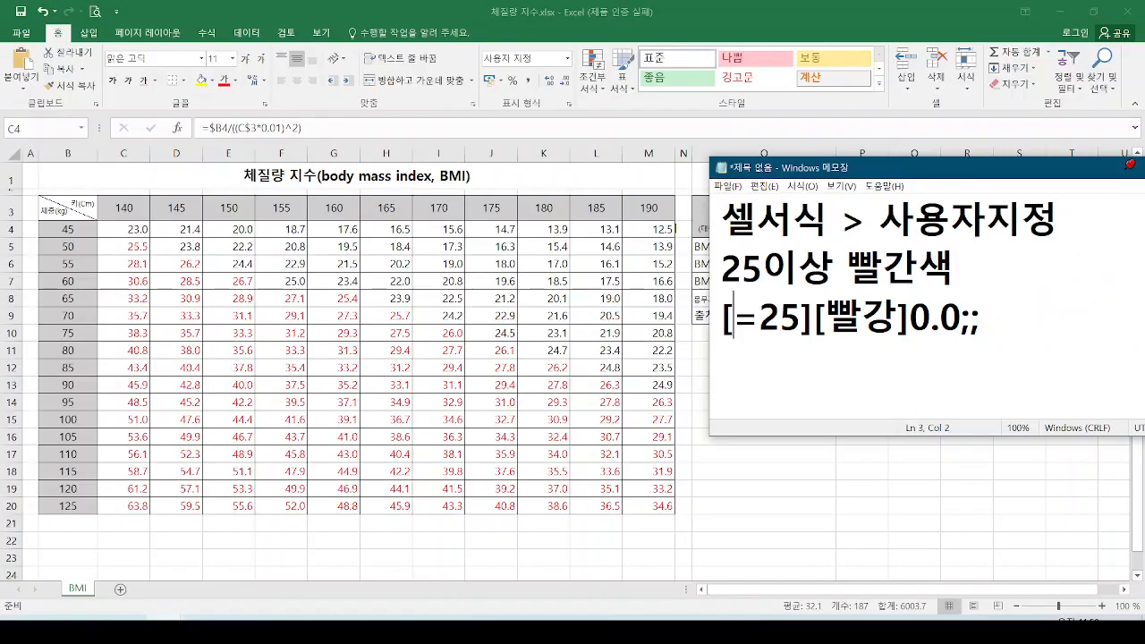
pyautogui.click(801, 318)
pyautogui.write('.5')
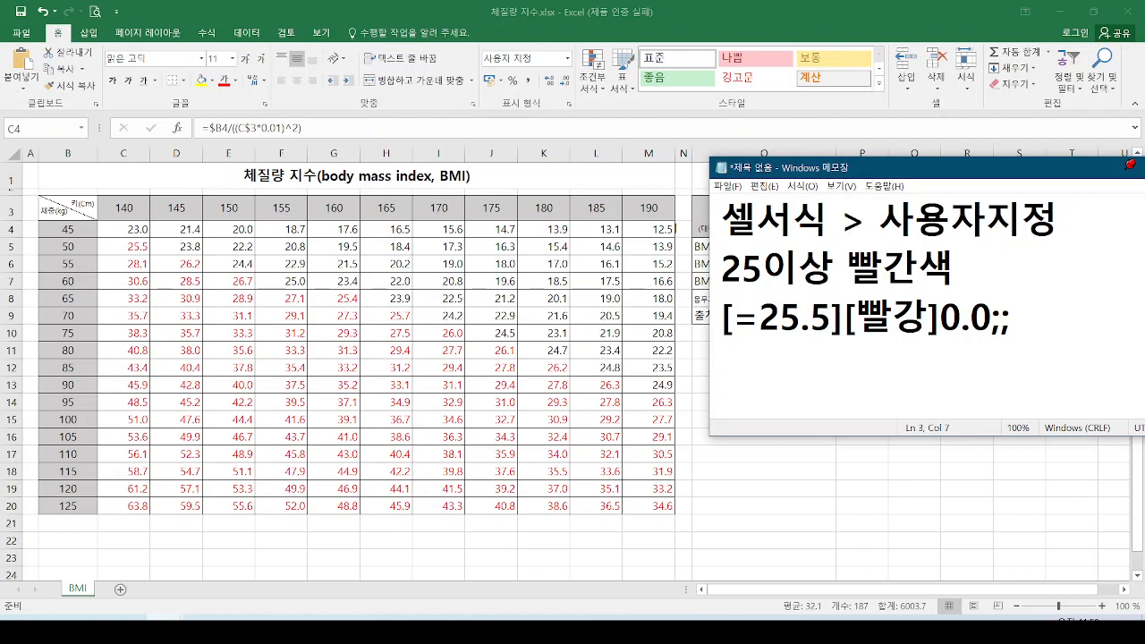
# Step: Circle and mark the "=25.5" condition in the note's format code, and clear the markings
pyautogui.moveTo(839, 339)
pyautogui.mouseDown()
pyautogui.moveTo(816, 347)
pyautogui.moveTo(814, 382)
pyautogui.mouseUp()
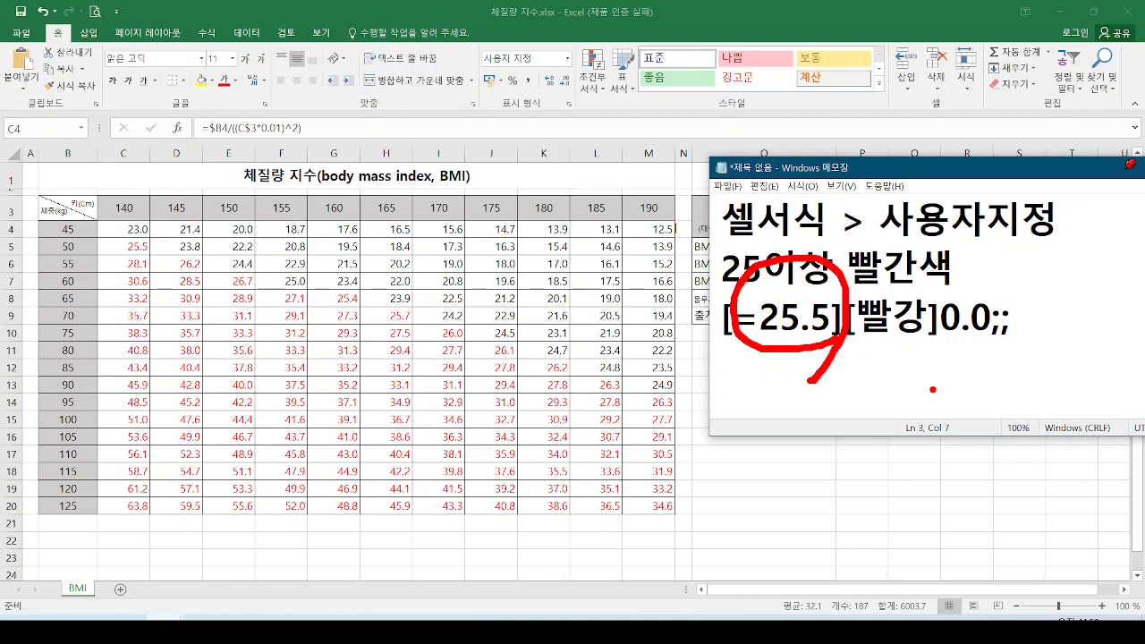
pyautogui.press('Escape')
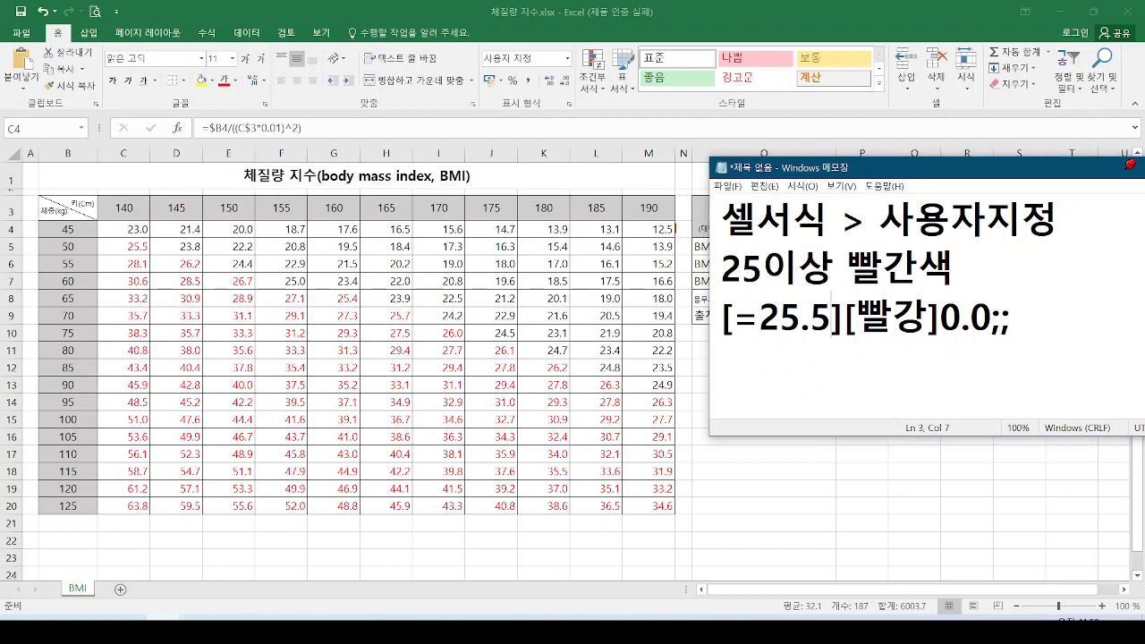
pyautogui.hotkey('ctrl', '2')
pyautogui.moveTo(835, 338)
pyautogui.mouseDown()
pyautogui.moveTo(759, 344)
pyautogui.moveTo(830, 356)
pyautogui.mouseUp()
pyautogui.press('Escape')
# Step: Change the condition in C4:M20's custom format so it reads "[빨강][=25.5]0.0;0.0", and apply it
pyautogui.click(136, 229)
pyautogui.hotkey('ctrl', 'q')
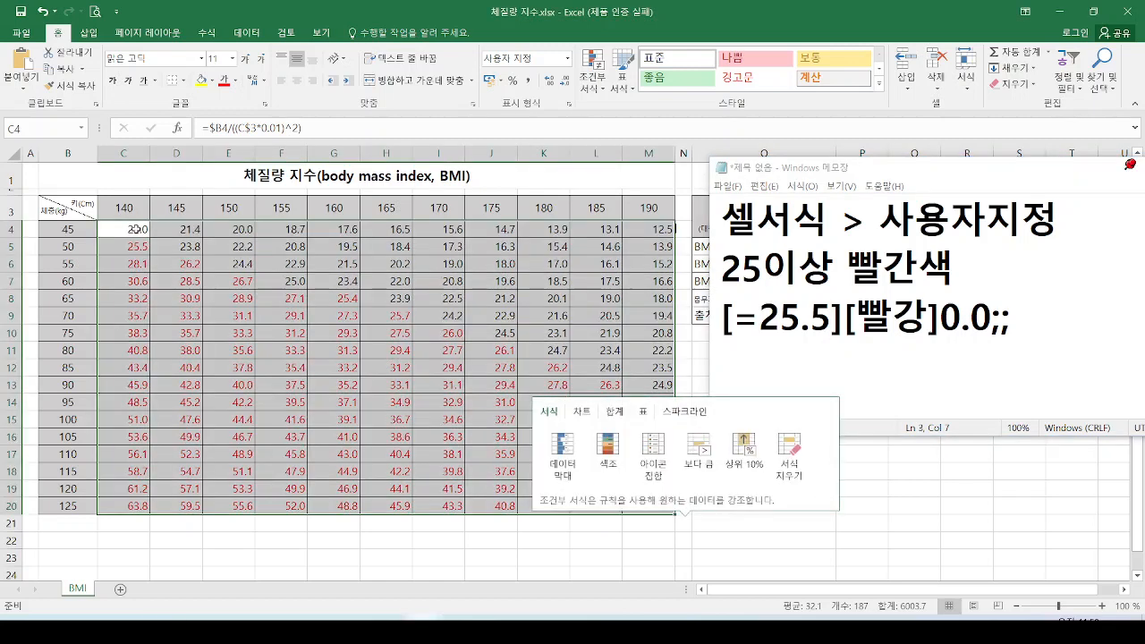
pyautogui.press('Escape')
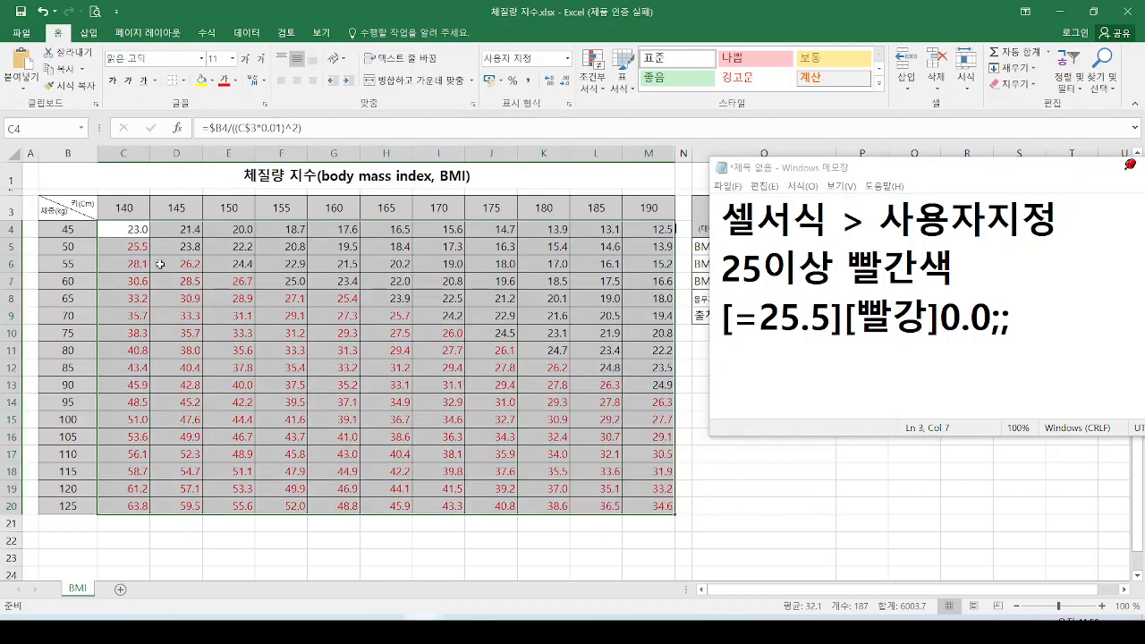
pyautogui.hotkey('ctrl', '1')
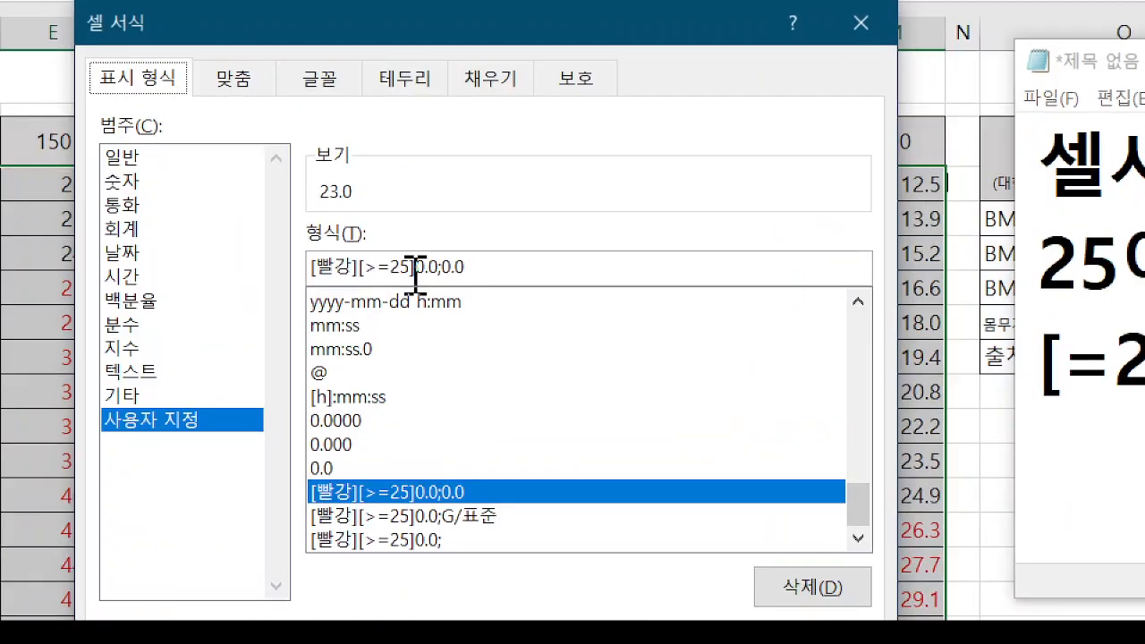
pyautogui.click(376, 267)
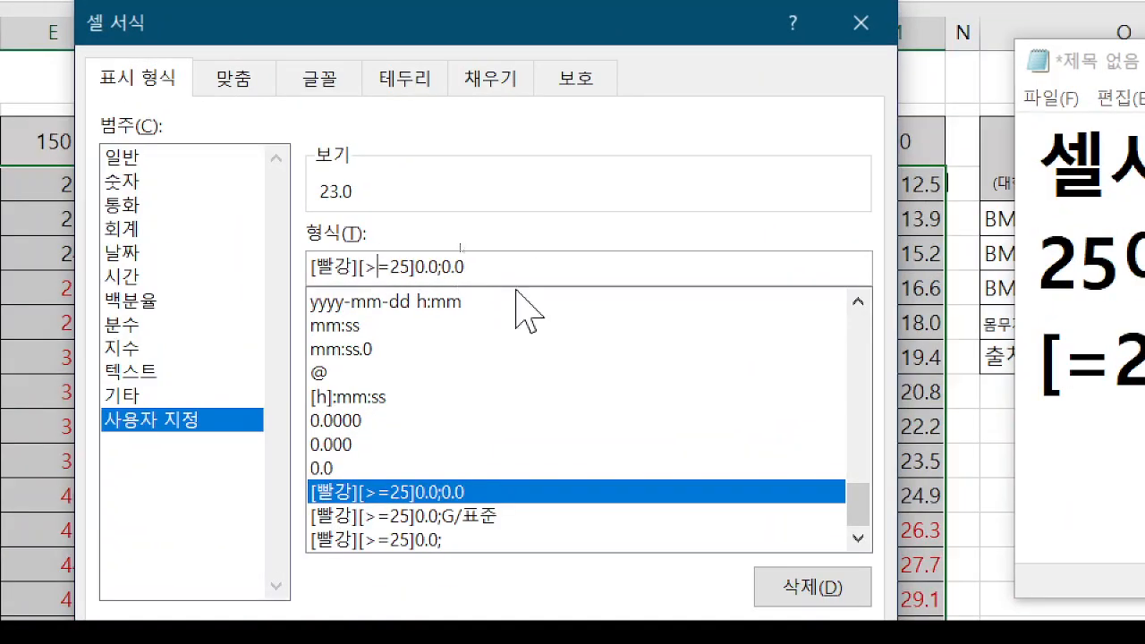
pyautogui.press('BackSpace')
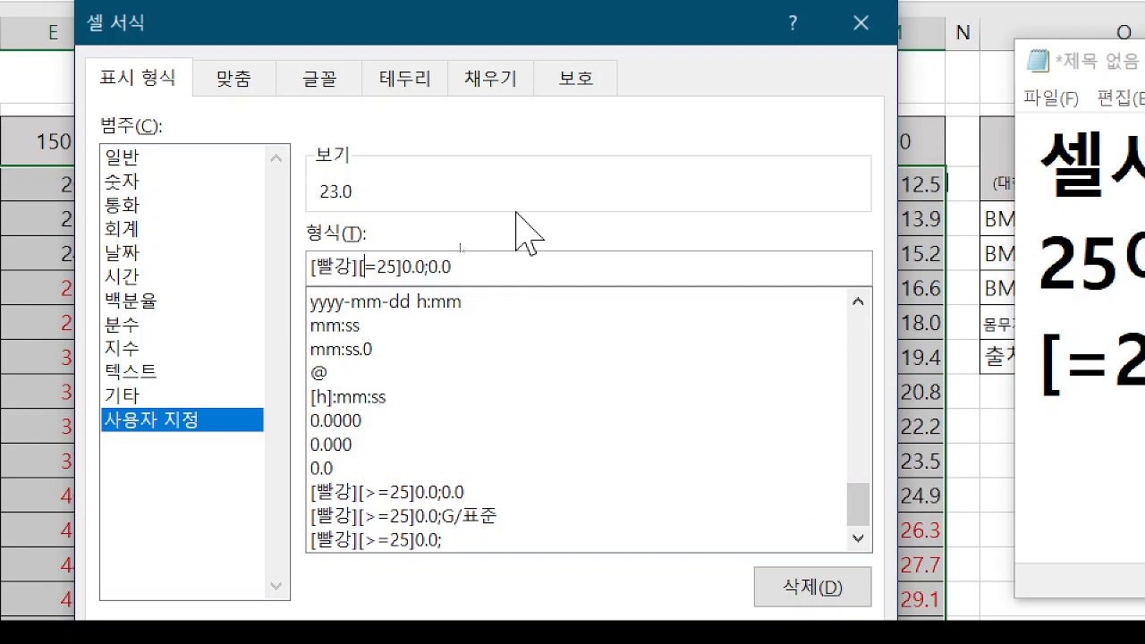
pyautogui.press('Right')
pyautogui.write('.5')
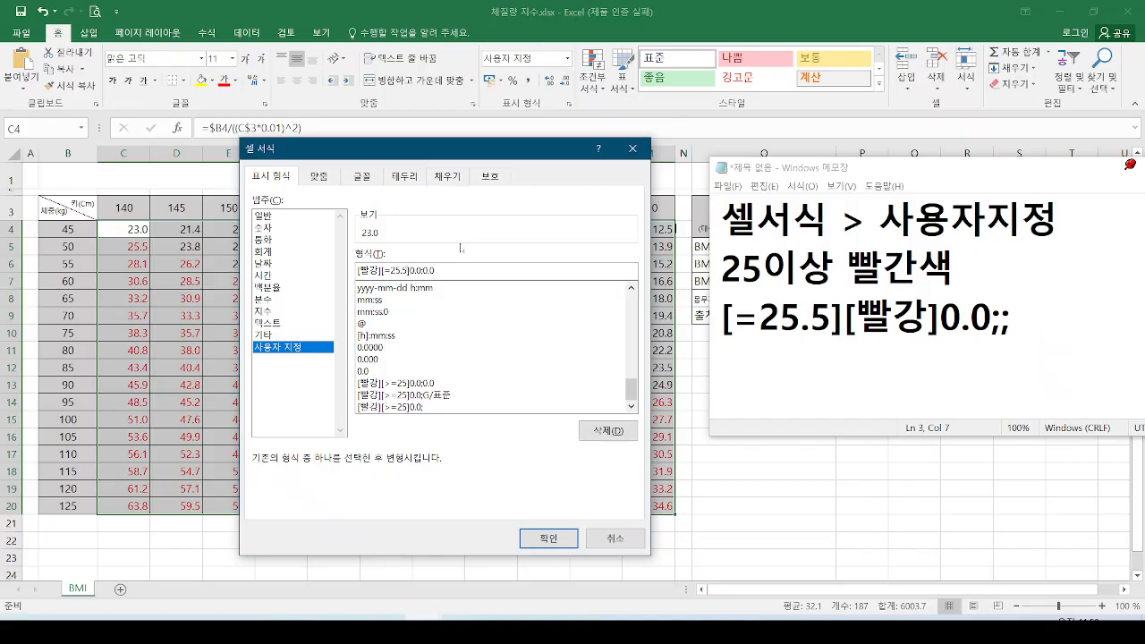
pyautogui.press('Return')
pyautogui.hotkey('ctrl', 'z')
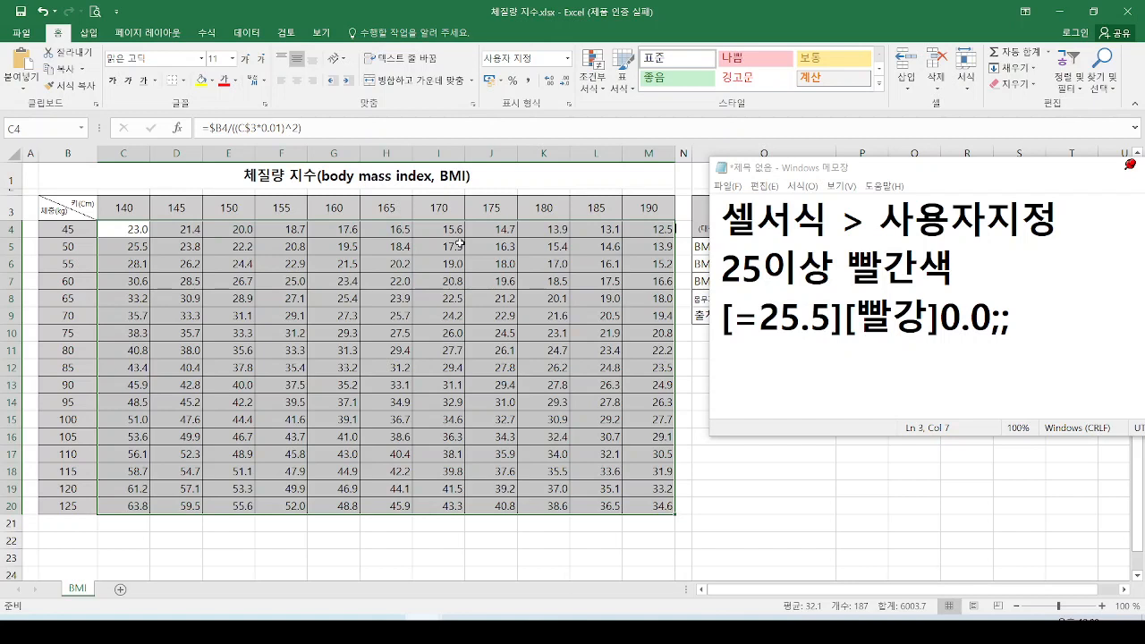
# Step: Remove the ";0.0" section from C4:M20's custom format, leaving "[빨강][=25.5]0.0", and apply it
pyautogui.hotkey('ctrl', '1')
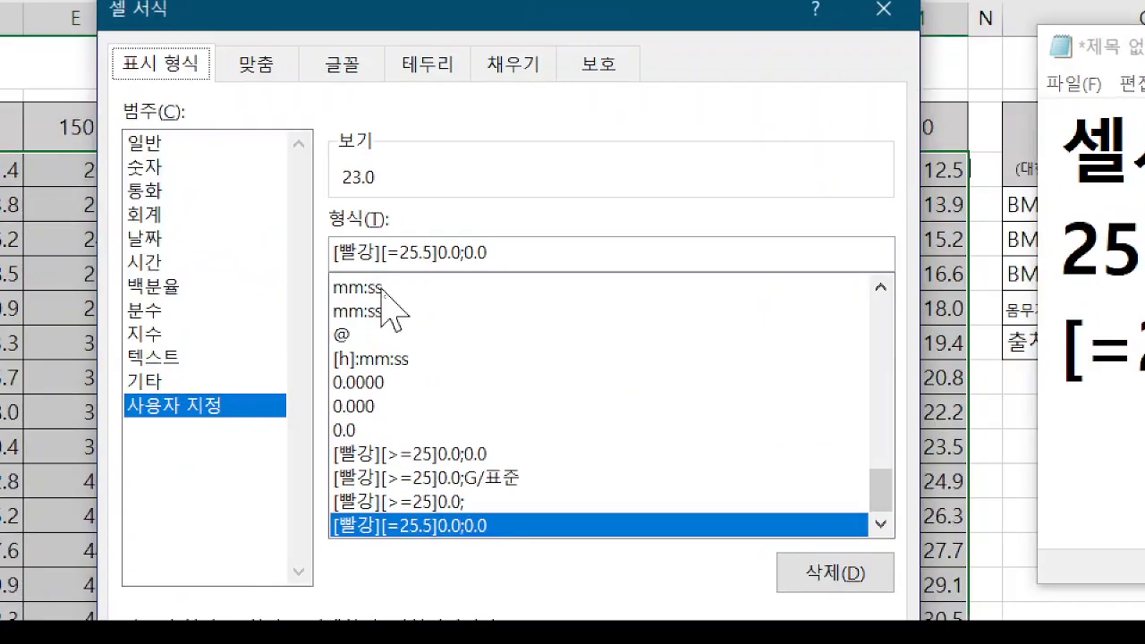
pyautogui.click(430, 254)
pyautogui.click(498, 254)
pyautogui.press('BackSpace')
pyautogui.press('BackSpace')
pyautogui.press('BackSpace')
pyautogui.press('BackSpace')
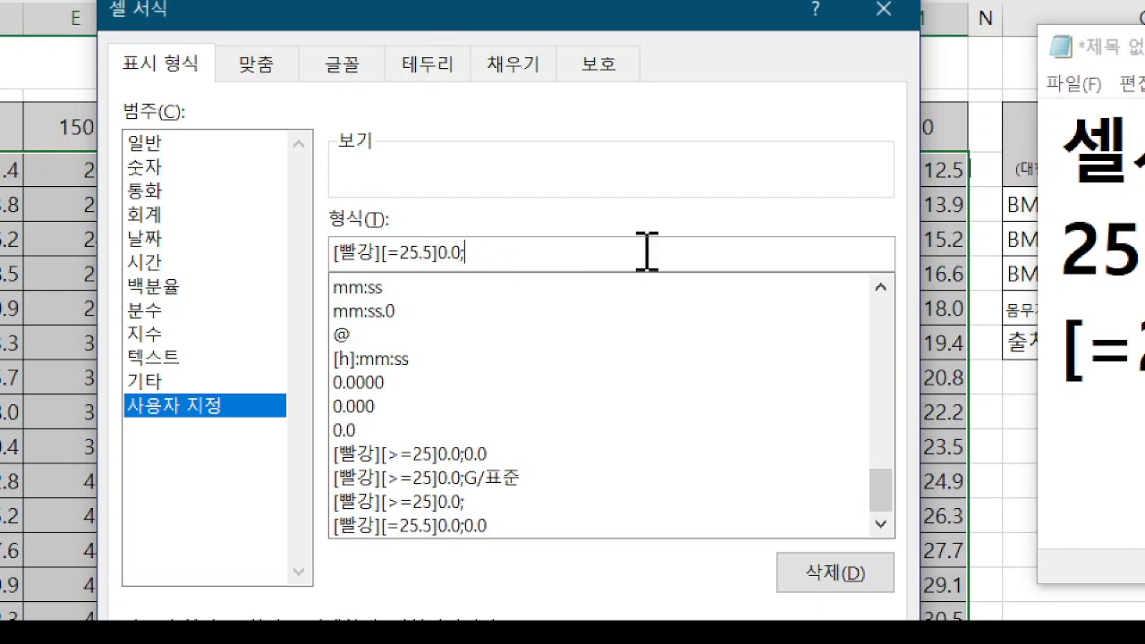
pyautogui.press('Return')
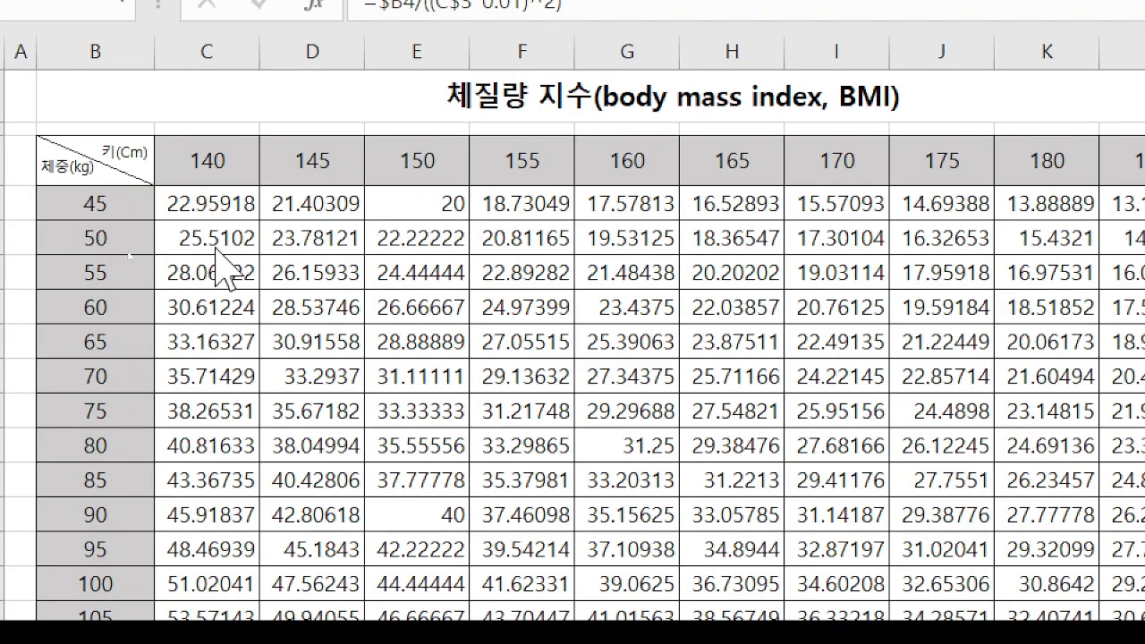
# Step: Underline the BMI value in C5 for 50 kg and 140 cm, and clear the marking
pyautogui.click(197, 263)
pyautogui.moveTo(179, 258); pyautogui.dragTo(261, 256)
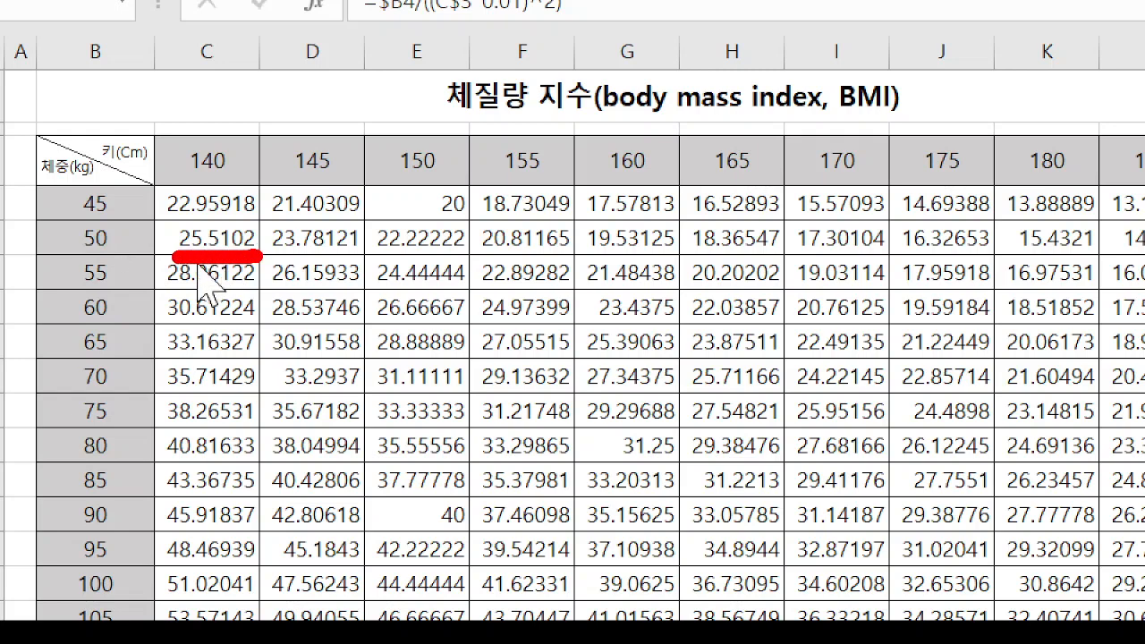
pyautogui.moveTo(261, 256); pyautogui.dragTo(264, 264)
pyautogui.press('Escape')
# Step: Change the condition in C4:M20's custom format so it reads "[빨강][=20]0.0;G/표준", and apply it
pyautogui.hotkey('ctrl', '4')
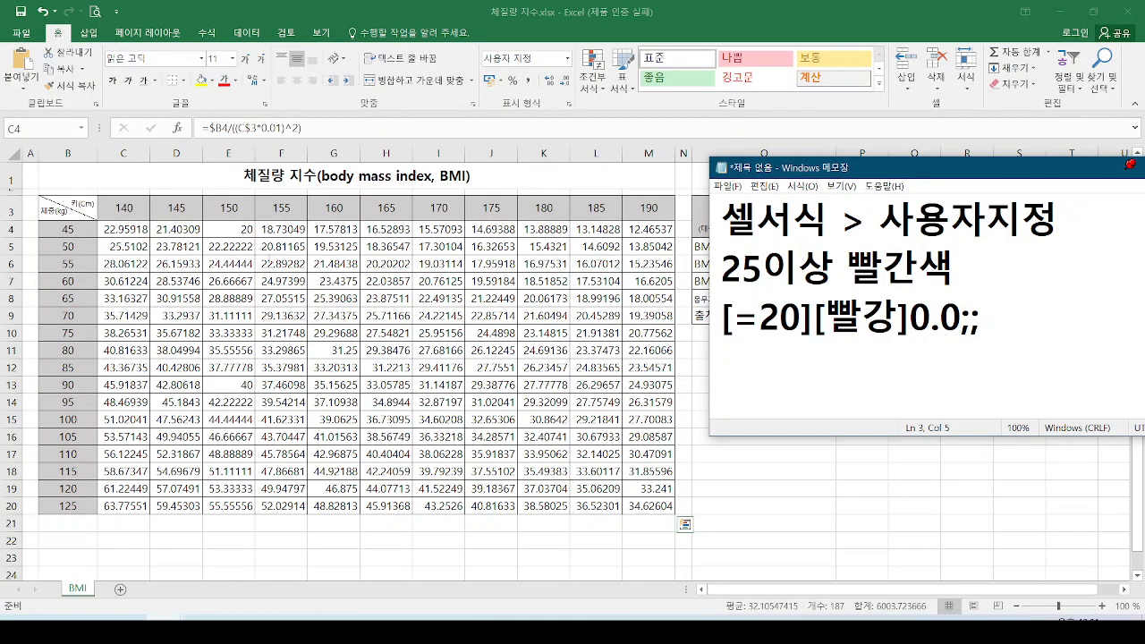
pyautogui.moveTo(118, 232); pyautogui.dragTo(646, 510)
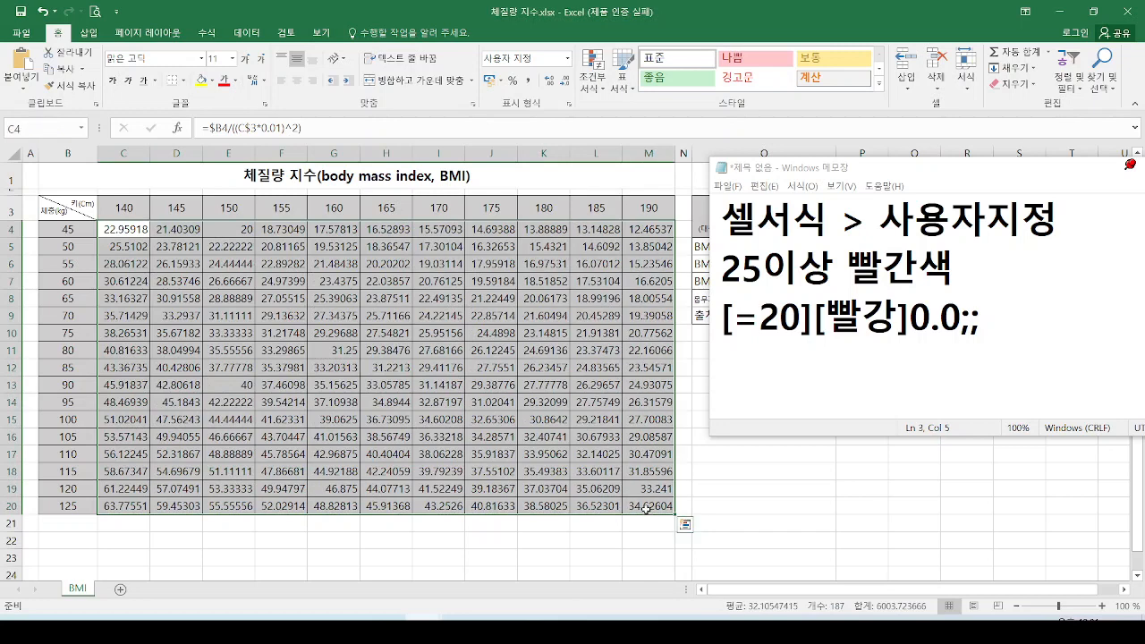
pyautogui.hotkey('ctrl', '1')
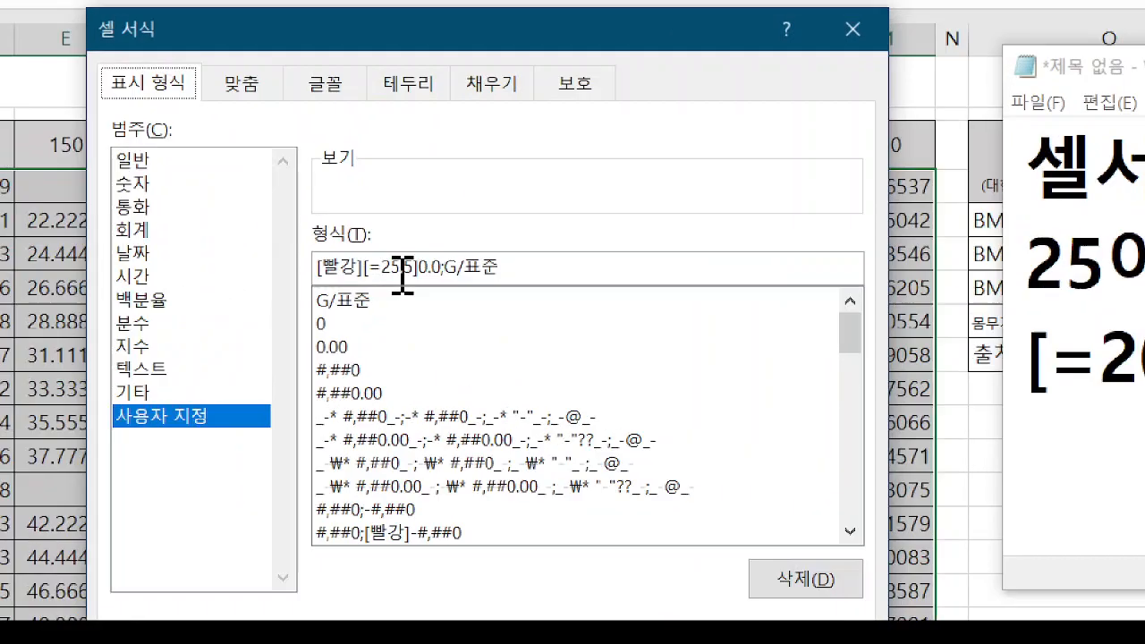
pyautogui.click(404, 270)
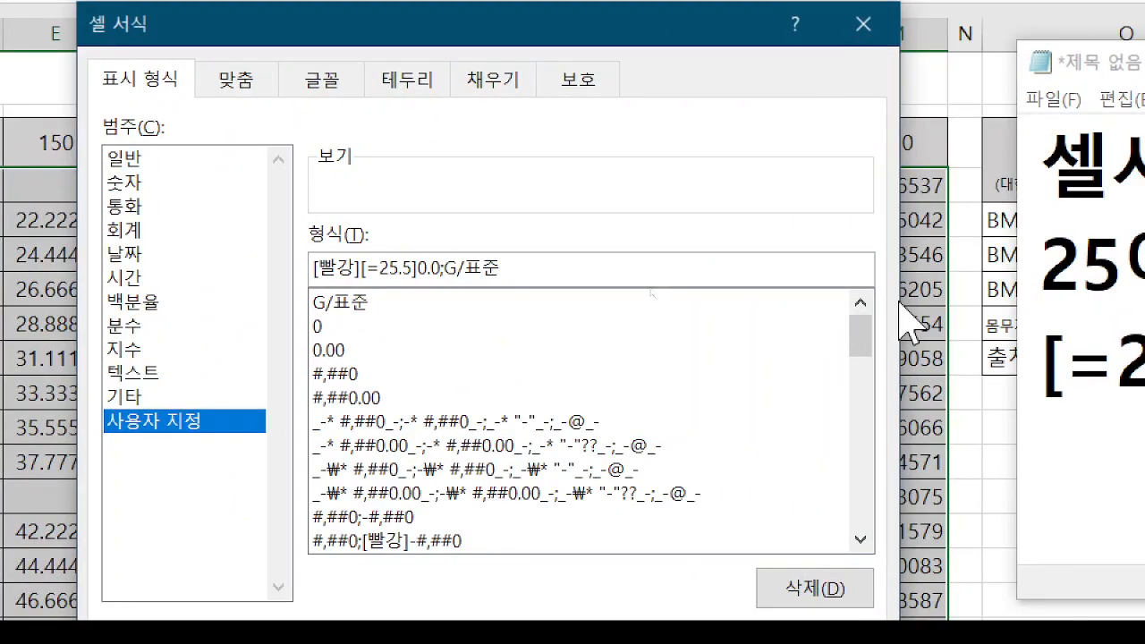
pyautogui.press('BackSpace')
pyautogui.press('BackSpace')
pyautogui.press('BackSpace')
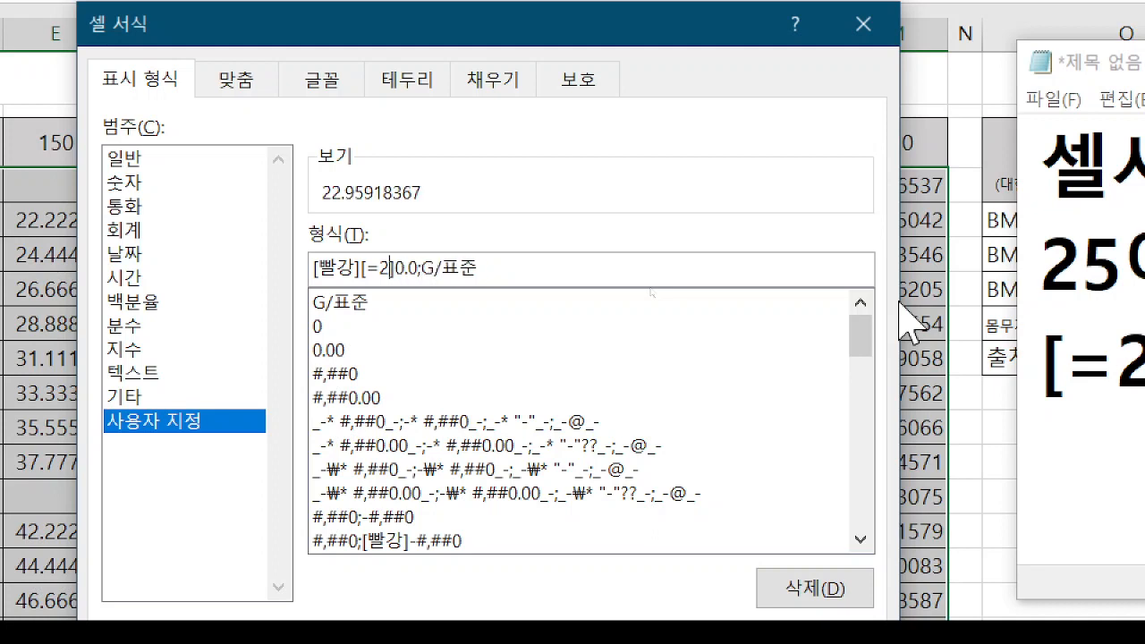
pyautogui.write('0')
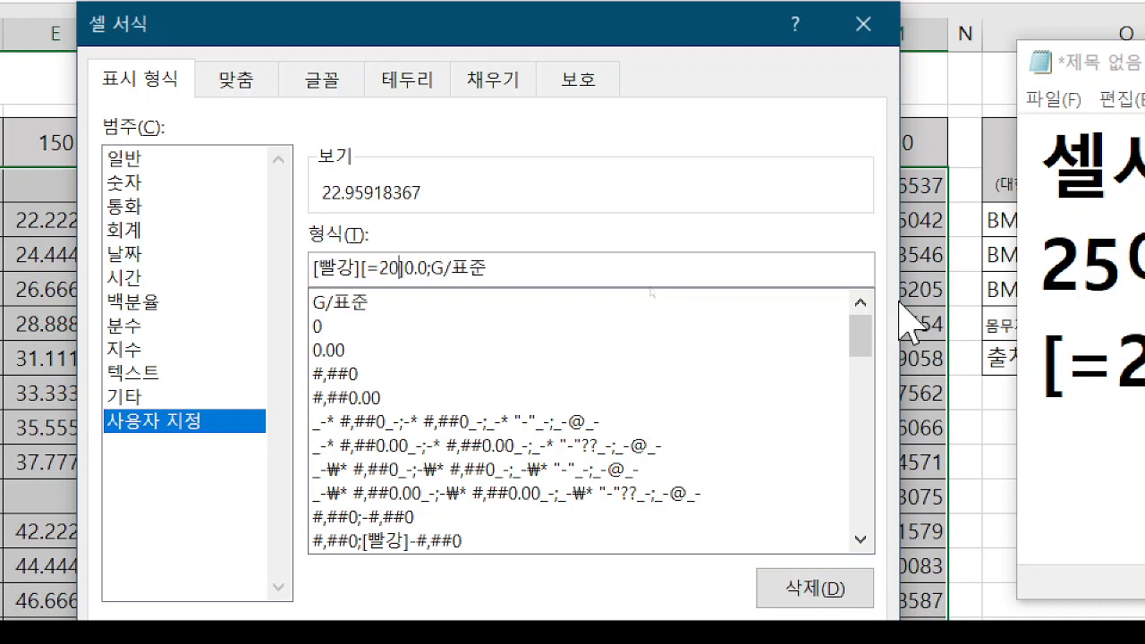
pyautogui.press('Return')
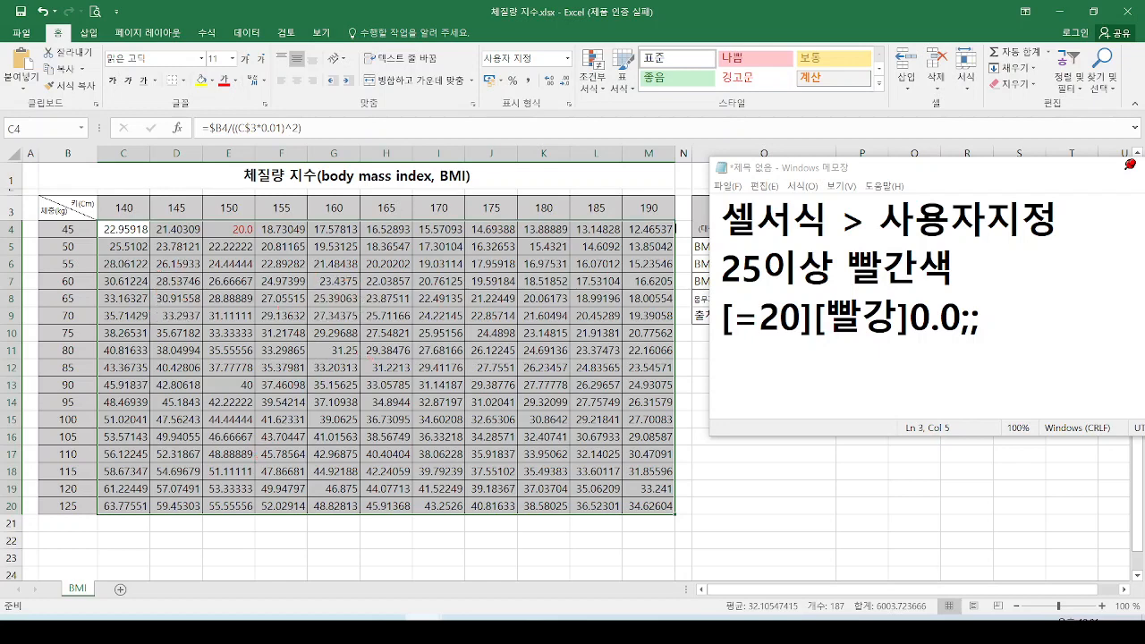
# Step: Change the condition in the note's format code to "[=20대]", so the line reads "[=20대][빨강]0.0;;"
pyautogui.click(808, 318)
pyautogui.press('Left')
pyautogui.press('Left')
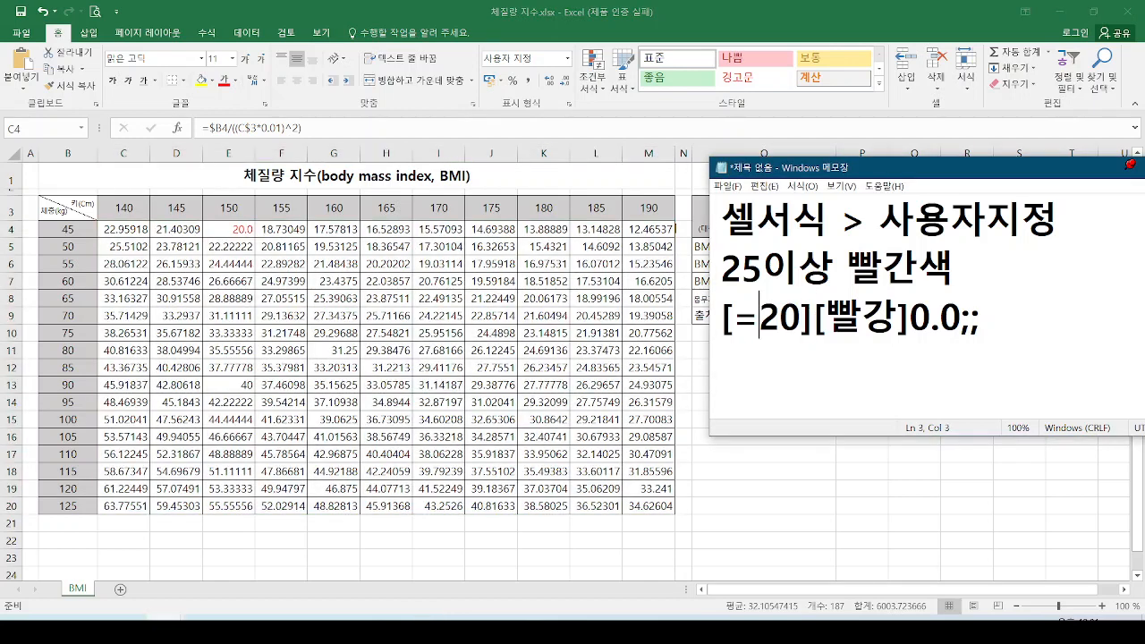
pyautogui.press('BackSpace')
pyautogui.press('Right')
pyautogui.press('Right')
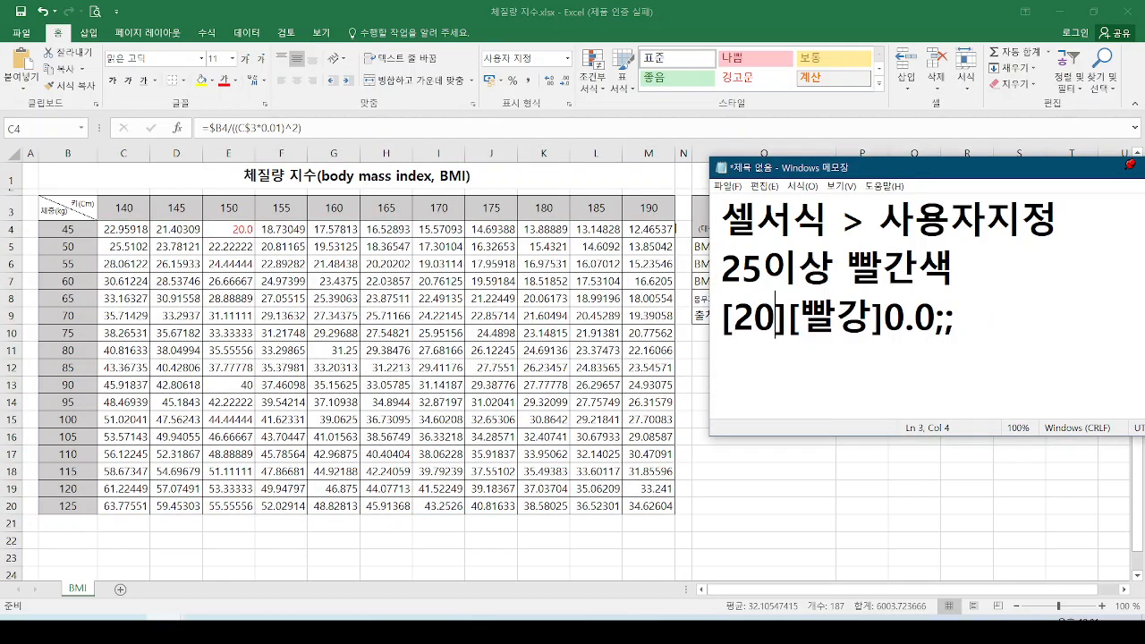
pyautogui.write('ㄷㅐ')
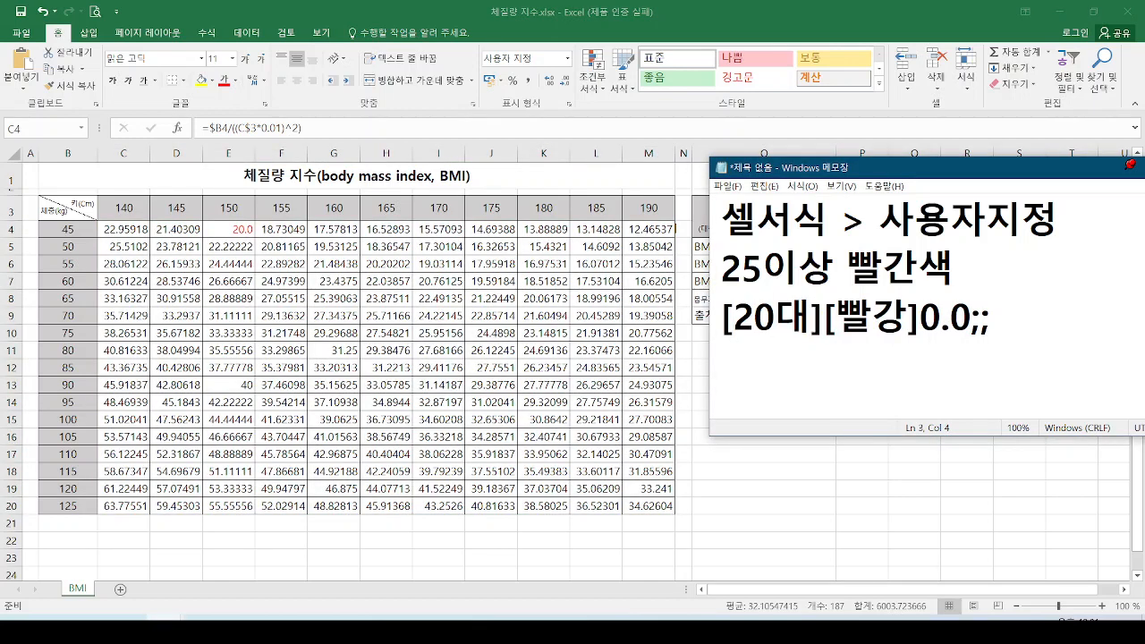
pyautogui.press('Left')
pyautogui.press('Left')
pyautogui.press('Left')
pyautogui.write('=')
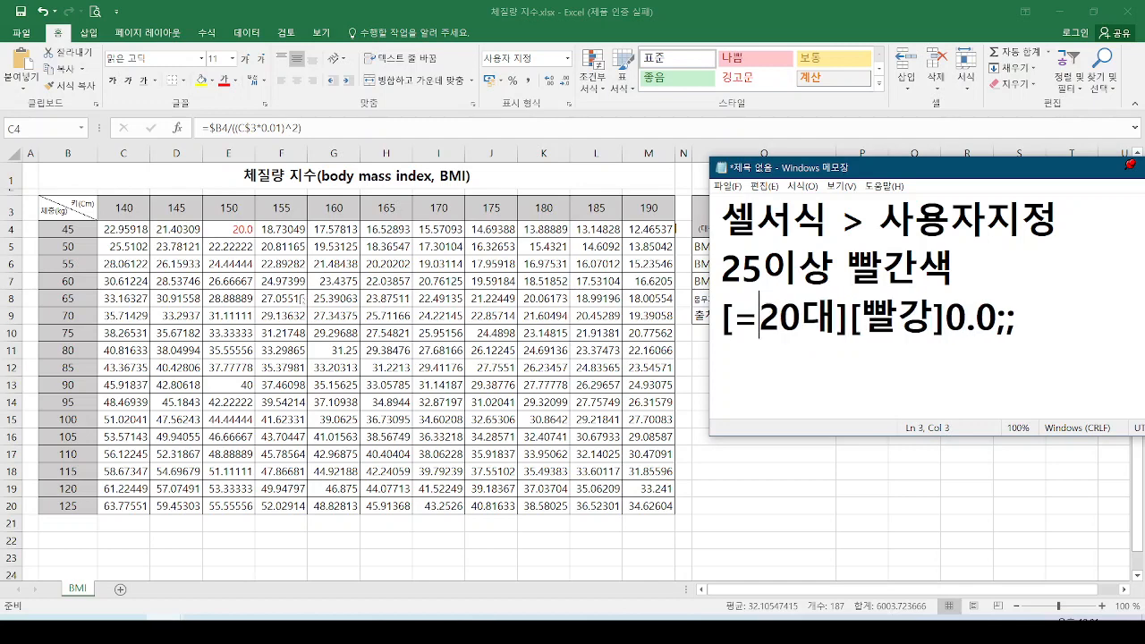
# Step: Handwrite "20대" over the BMI table, underline and circle the note's format code, and clear the markings
pyautogui.hotkey('ctrl', '2')
pyautogui.moveTo(253, 272)
pyautogui.mouseDown()
pyautogui.moveTo(310, 299)
pyautogui.moveTo(346, 278)
pyautogui.moveTo(326, 271)
pyautogui.moveTo(385, 287)
pyautogui.mouseUp()
pyautogui.moveTo(396, 245)
pyautogui.mouseDown()
pyautogui.moveTo(396, 297)
pyautogui.moveTo(414, 277)
pyautogui.moveTo(426, 314)
pyautogui.mouseUp()
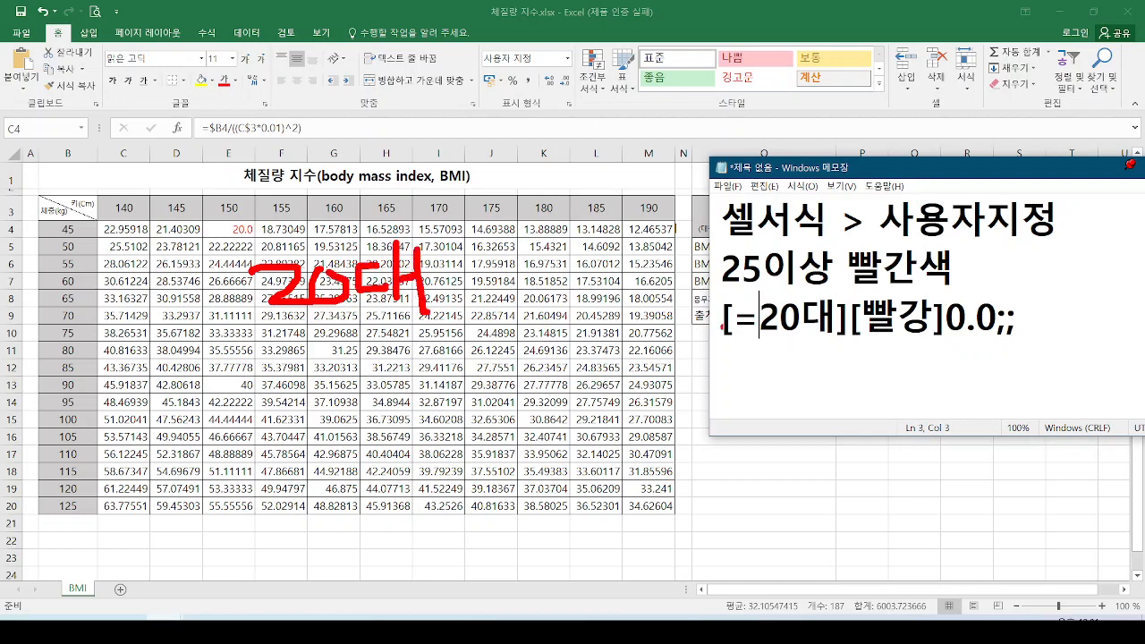
pyautogui.moveTo(718, 351)
pyautogui.mouseDown()
pyautogui.moveTo(809, 337)
pyautogui.moveTo(947, 341)
pyautogui.moveTo(852, 355)
pyautogui.mouseUp()
pyautogui.moveTo(1014, 335)
pyautogui.mouseDown()
pyautogui.moveTo(982, 367)
pyautogui.moveTo(1056, 385)
pyautogui.moveTo(1025, 407)
pyautogui.mouseUp()
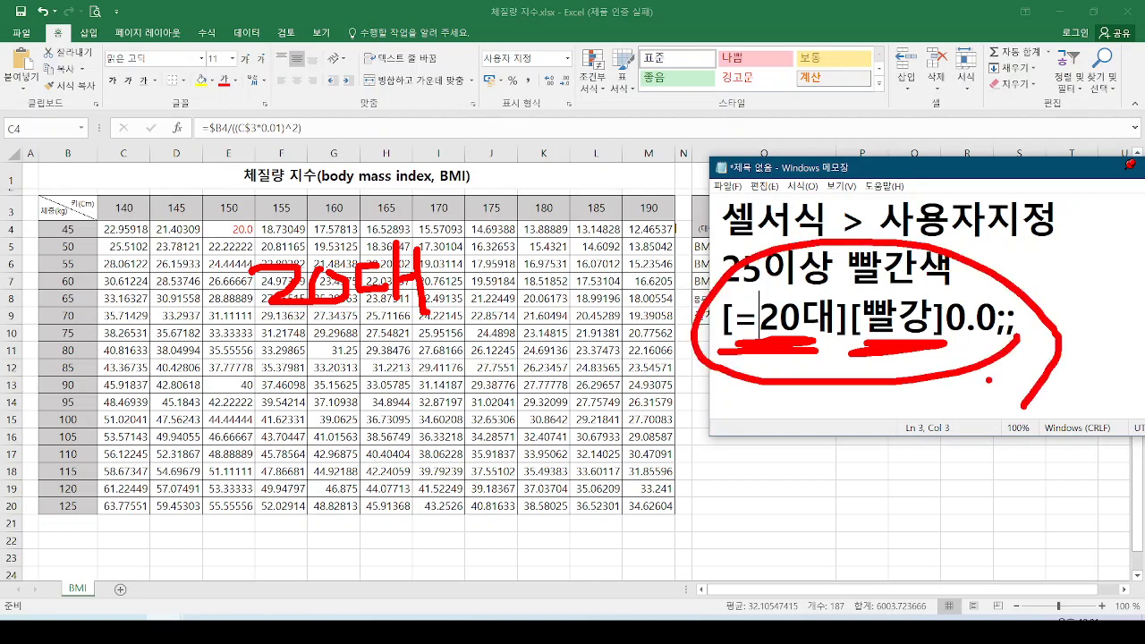
pyautogui.press('Escape')
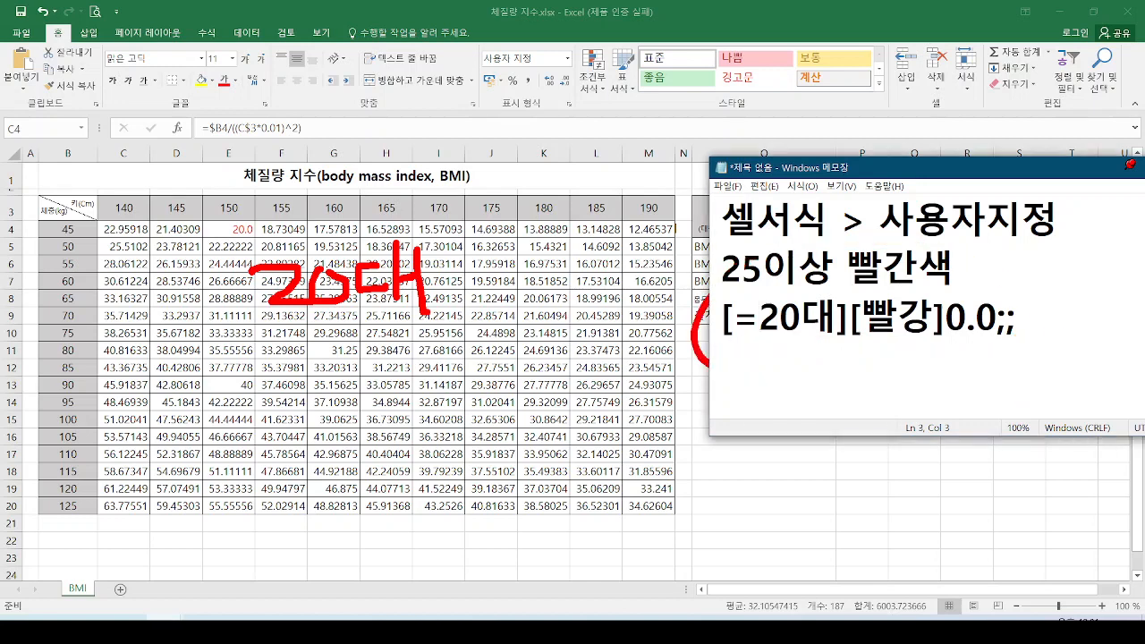
# Step: Move "[빨강]" in front of the condition in the note's format code, so it reads "[빨강][=20대]0.0;;"
pyautogui.click(722, 317)
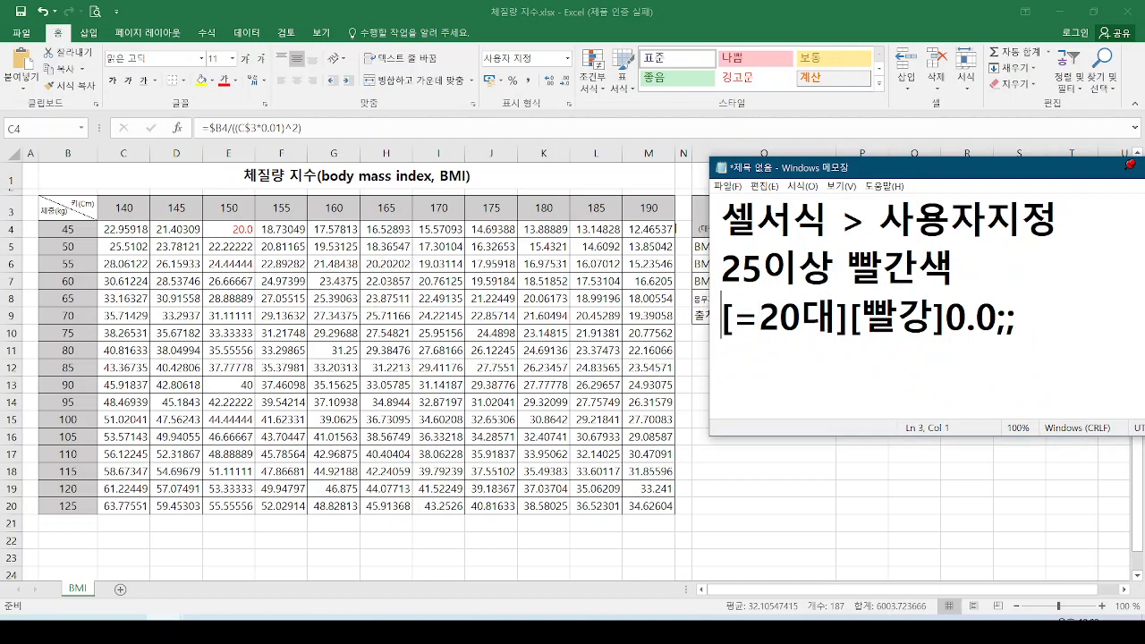
pyautogui.write('[')
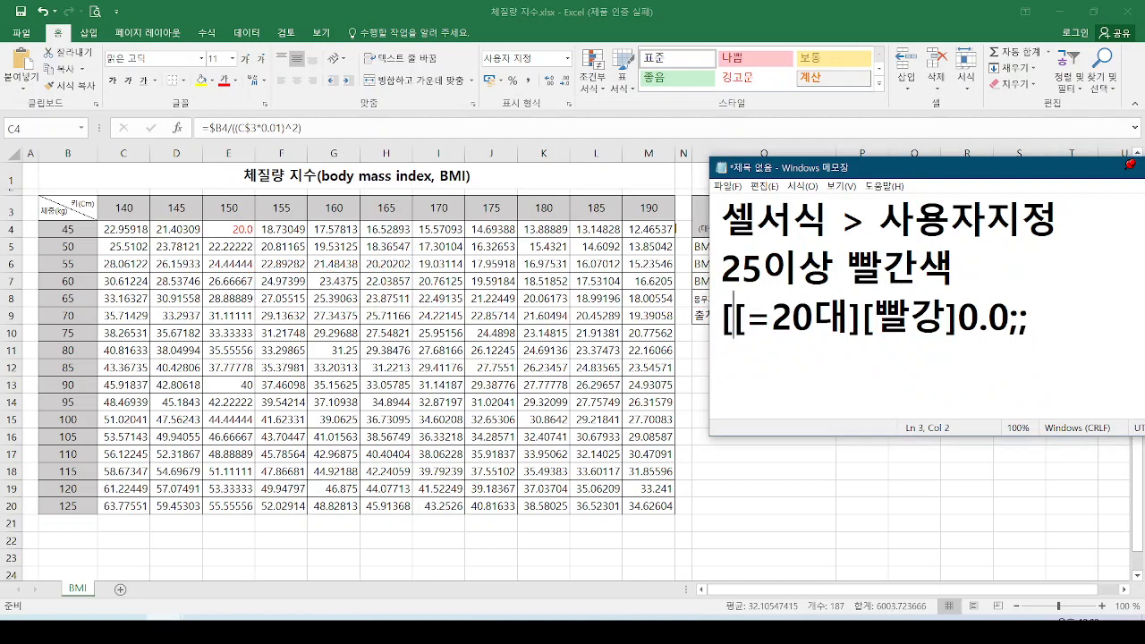
pyautogui.write('빨강]')
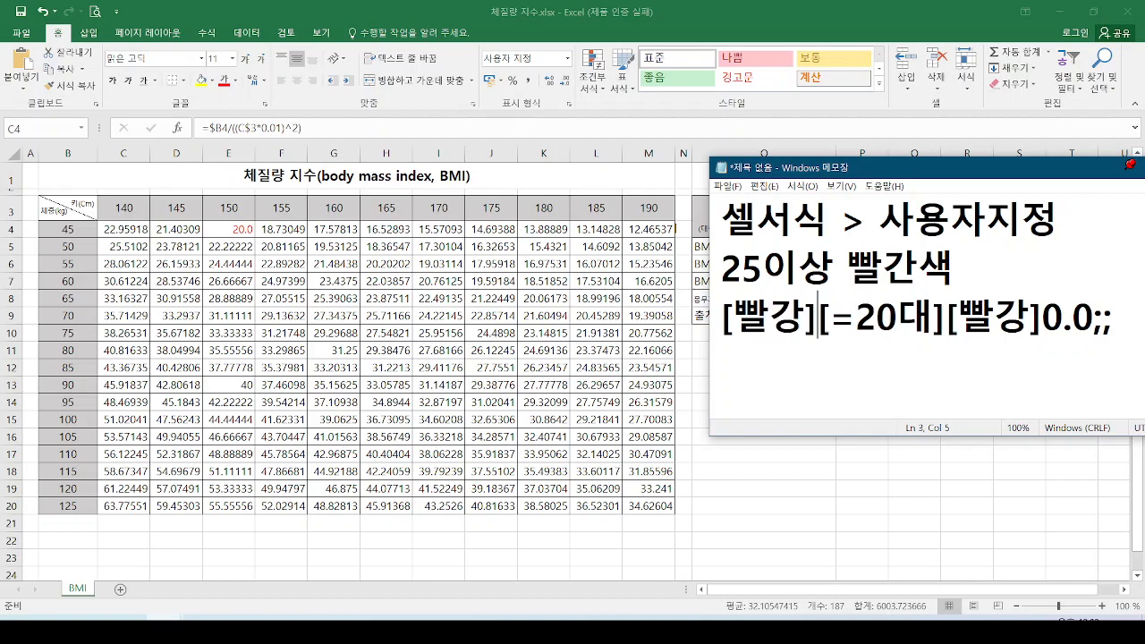
pyautogui.press('Right')
pyautogui.press('Right')
pyautogui.press('Right')
pyautogui.press('Right')
pyautogui.press('Right')
pyautogui.press('Right')
pyautogui.press('Delete')
pyautogui.press('Delete')
pyautogui.press('Delete')
pyautogui.press('Delete')
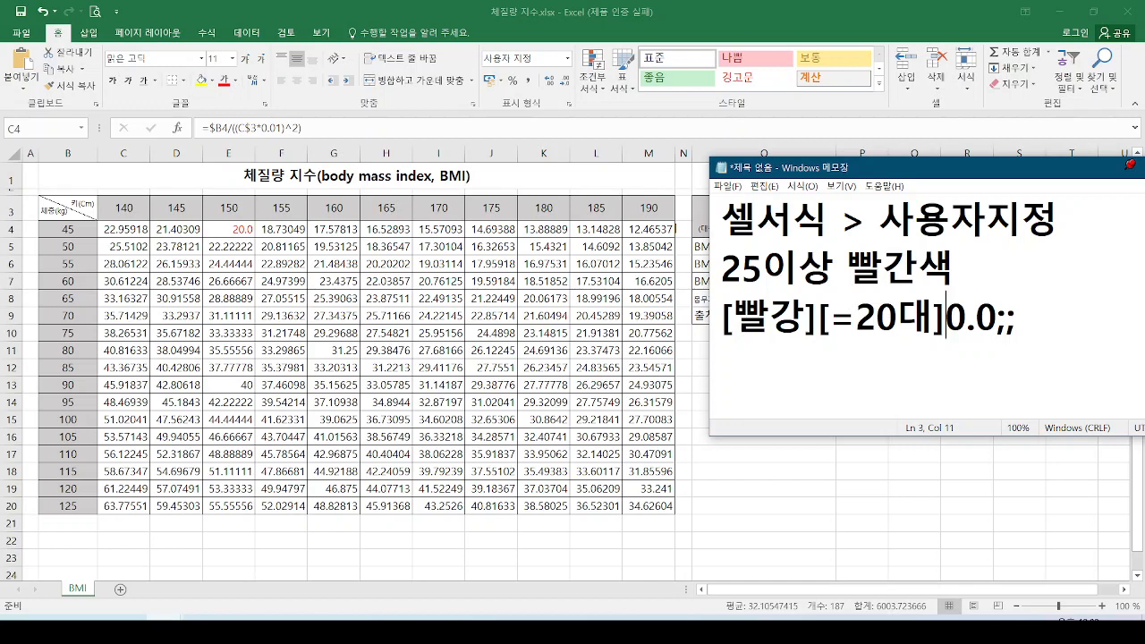
# Step: Remove the ".0" decimal part from the note's format code, leaving "[빨강][=20대]0;;"
pyautogui.press('Right')
pyautogui.press('Right')
pyautogui.press('Right')
pyautogui.hotkey('shift', 'Left')
pyautogui.hotkey('shift', 'Left')
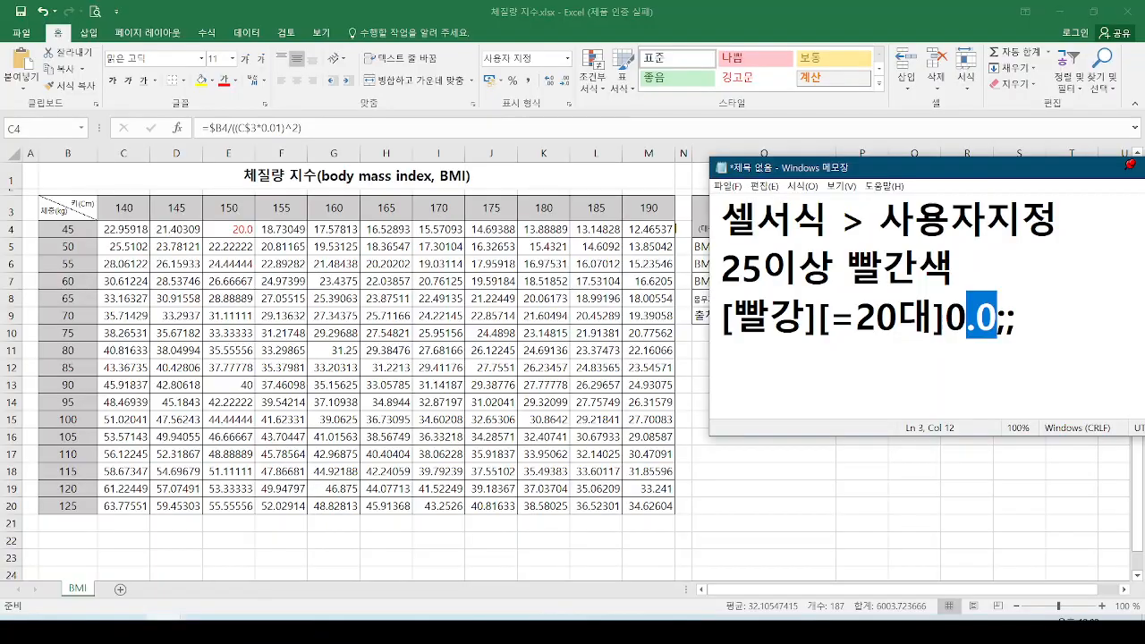
pyautogui.press('Right')
pyautogui.press('BackSpace')
pyautogui.press('BackSpace')
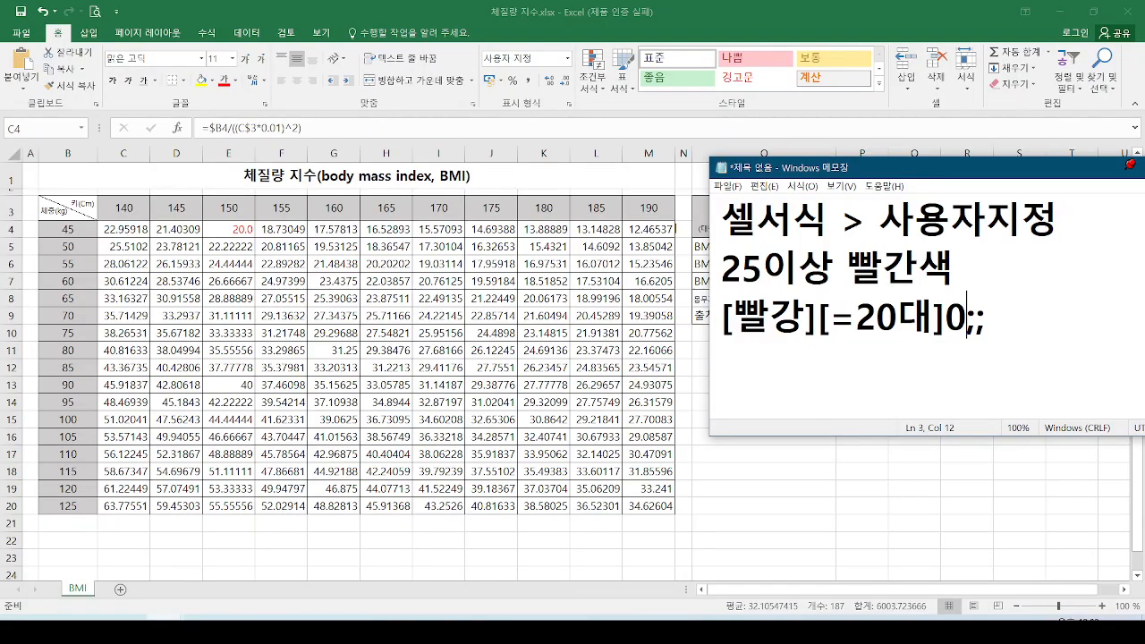
# Step: Move the note away from the empty columns beside the criteria table, and enter 20, 30, 20, 30, 20, 30 in Q4:Q9
pyautogui.moveTo(980, 172); pyautogui.dragTo(477, 190)
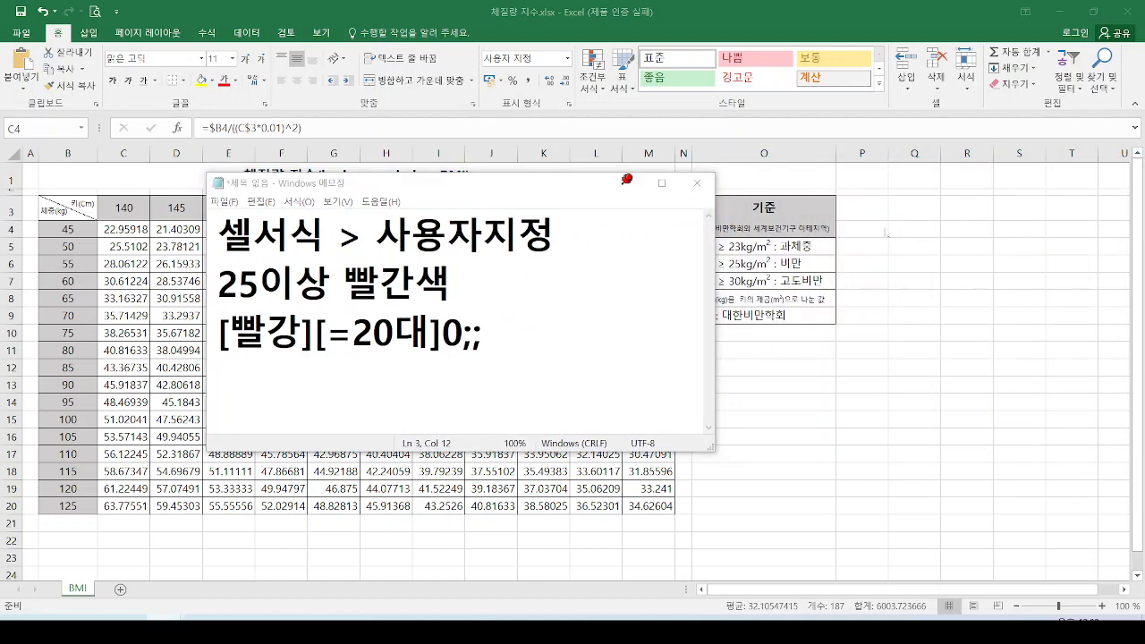
pyautogui.click(917, 230)
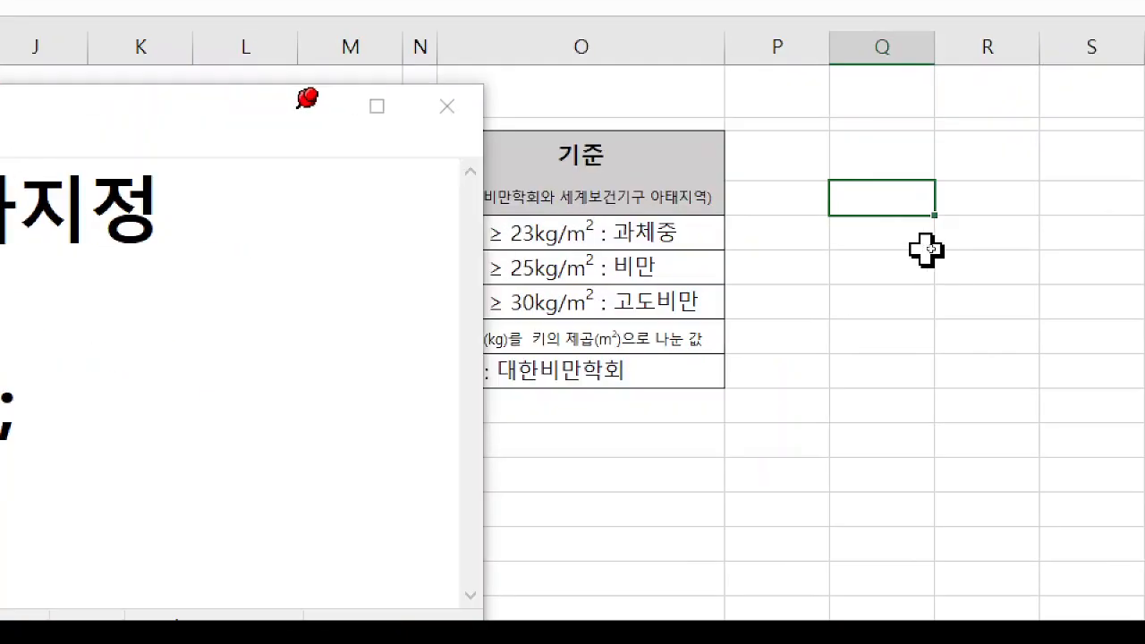
pyautogui.write('20')
pyautogui.press('Return')
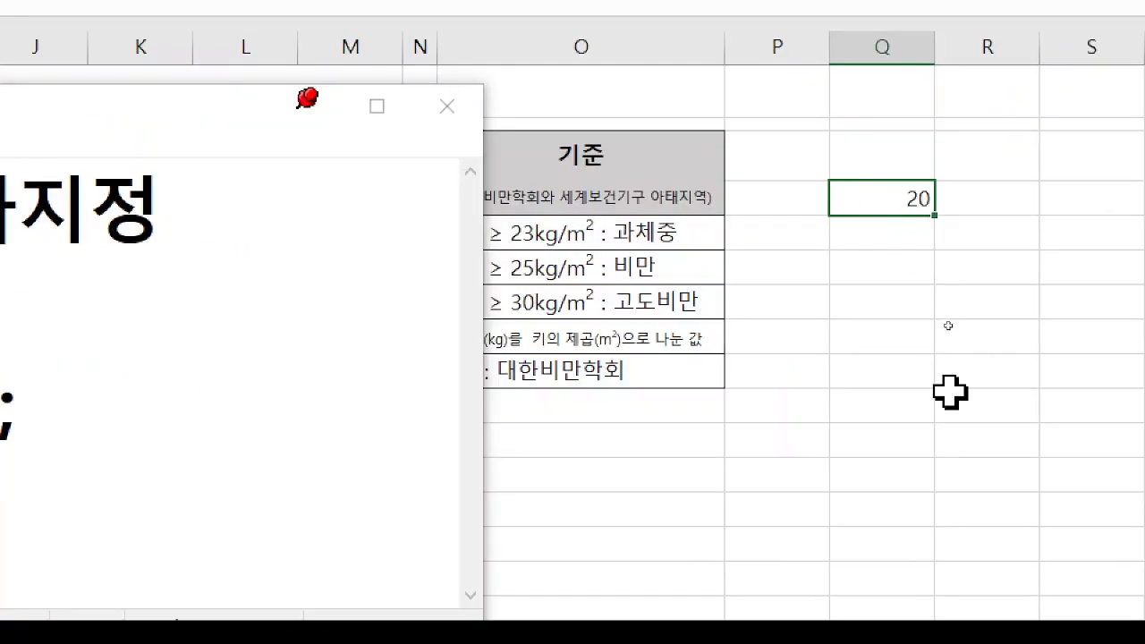
pyautogui.write('30')
pyautogui.press('Return')
pyautogui.write('20')
pyautogui.press('Return')
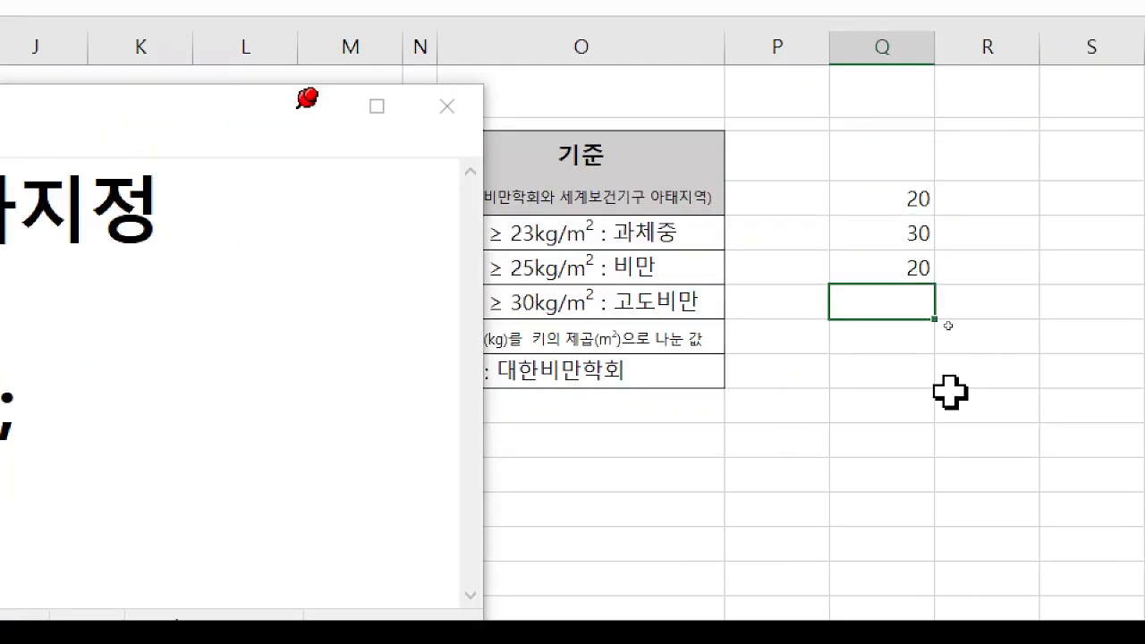
pyautogui.write('30')
pyautogui.press('Return')
pyautogui.write('20')
pyautogui.press('Return')
pyautogui.write('30')
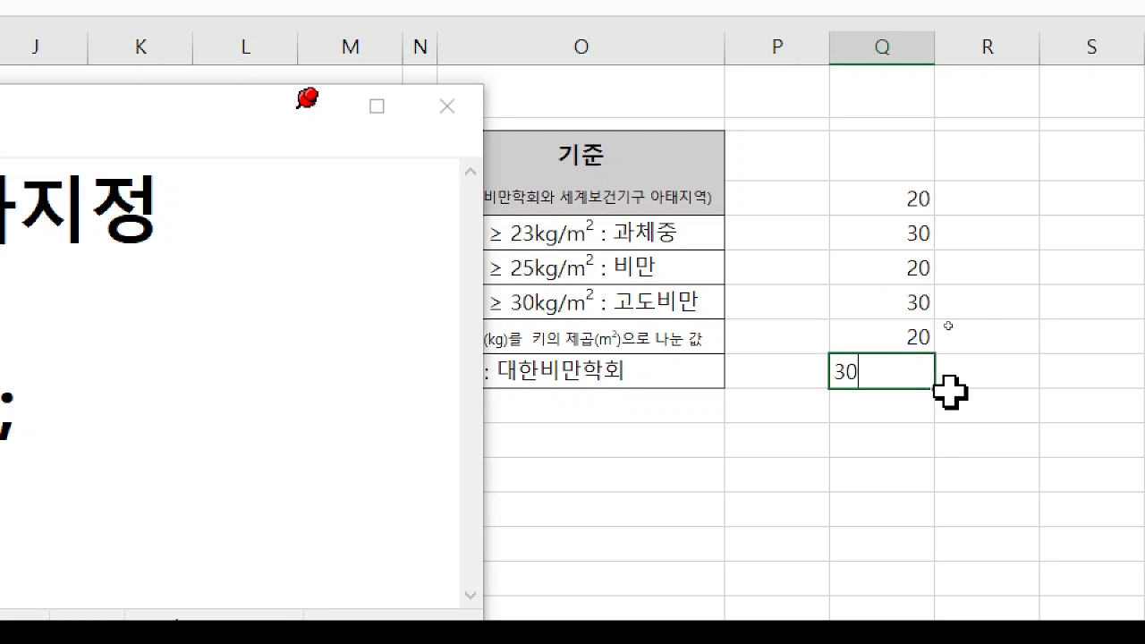
pyautogui.press('Return')
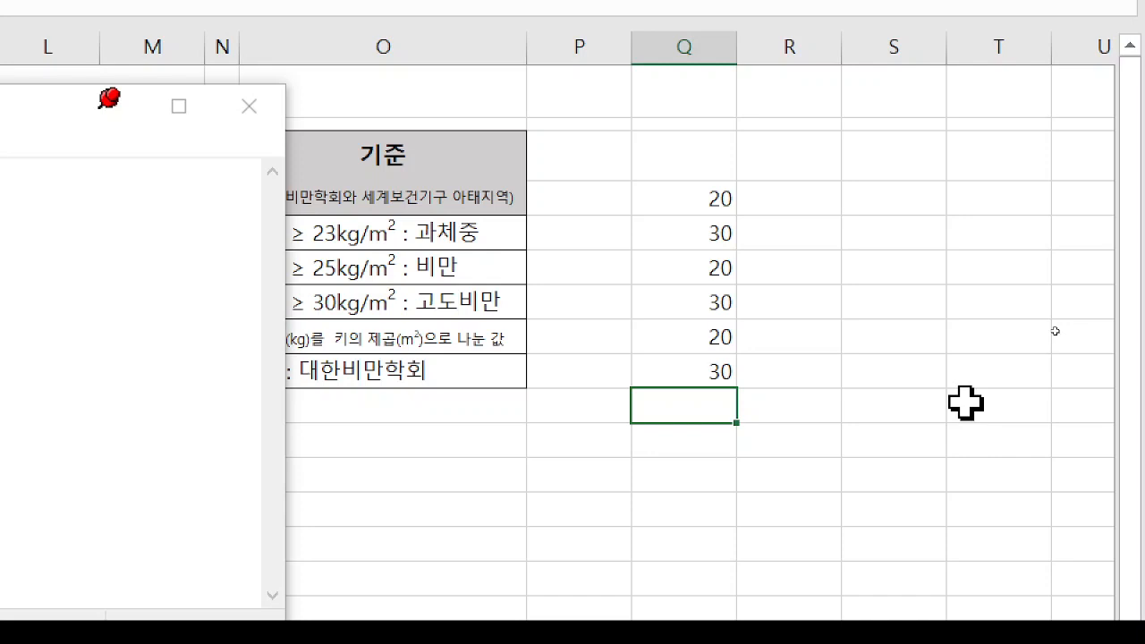
pyautogui.moveTo(708, 197); pyautogui.dragTo(708, 386)
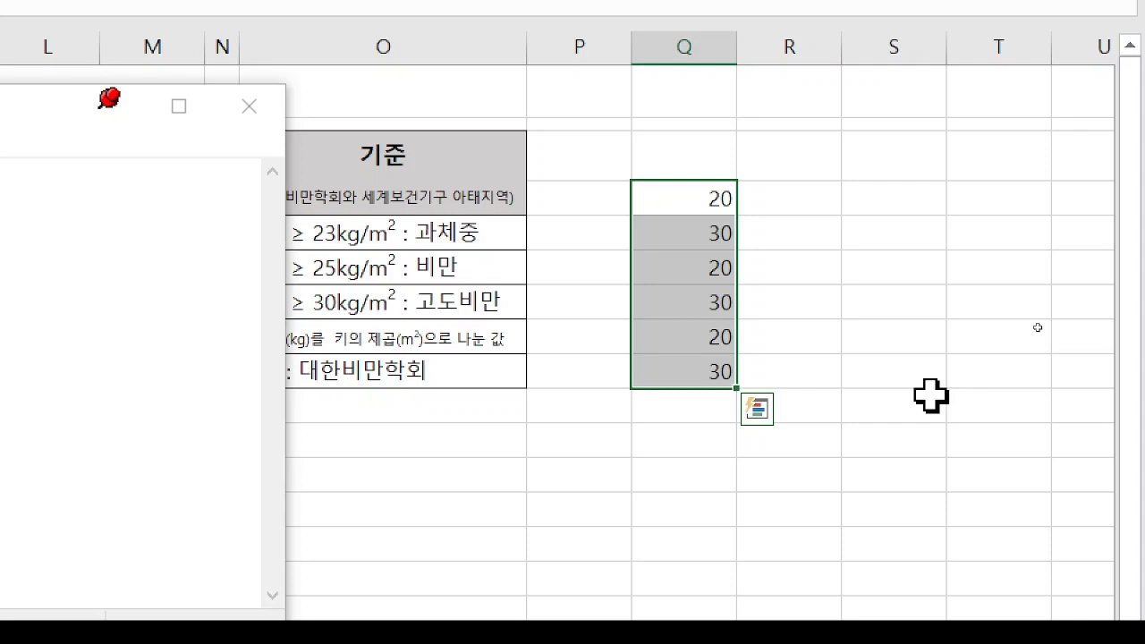
pyautogui.hotkey('ctrl', '1')
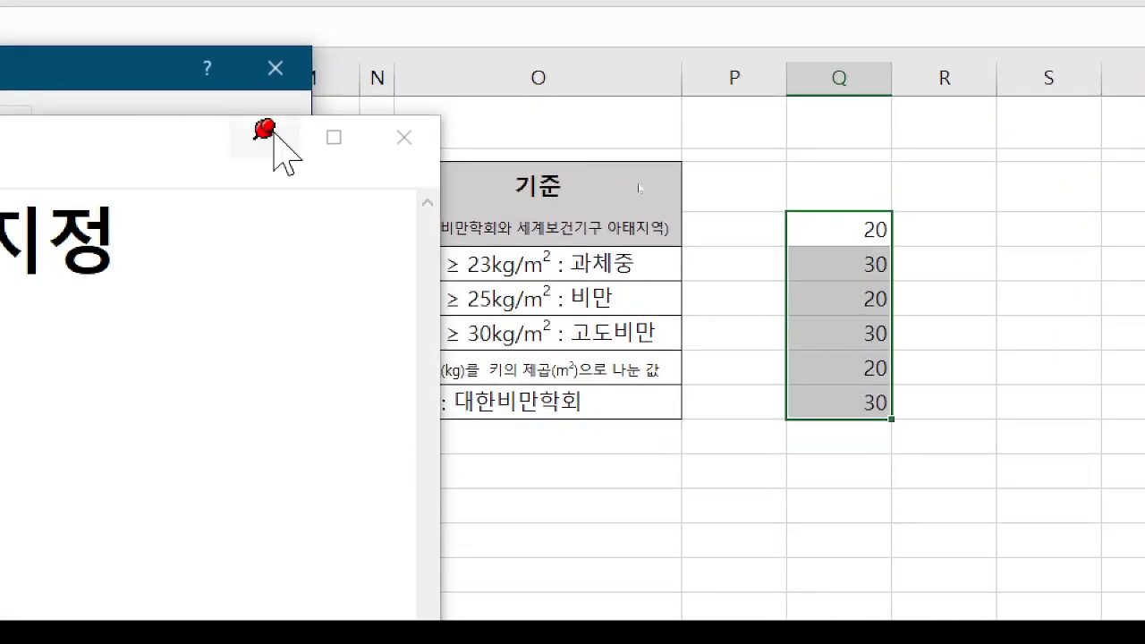
pyautogui.click(273, 139)
pyautogui.moveTo(148, 75); pyautogui.dragTo(529, 130)
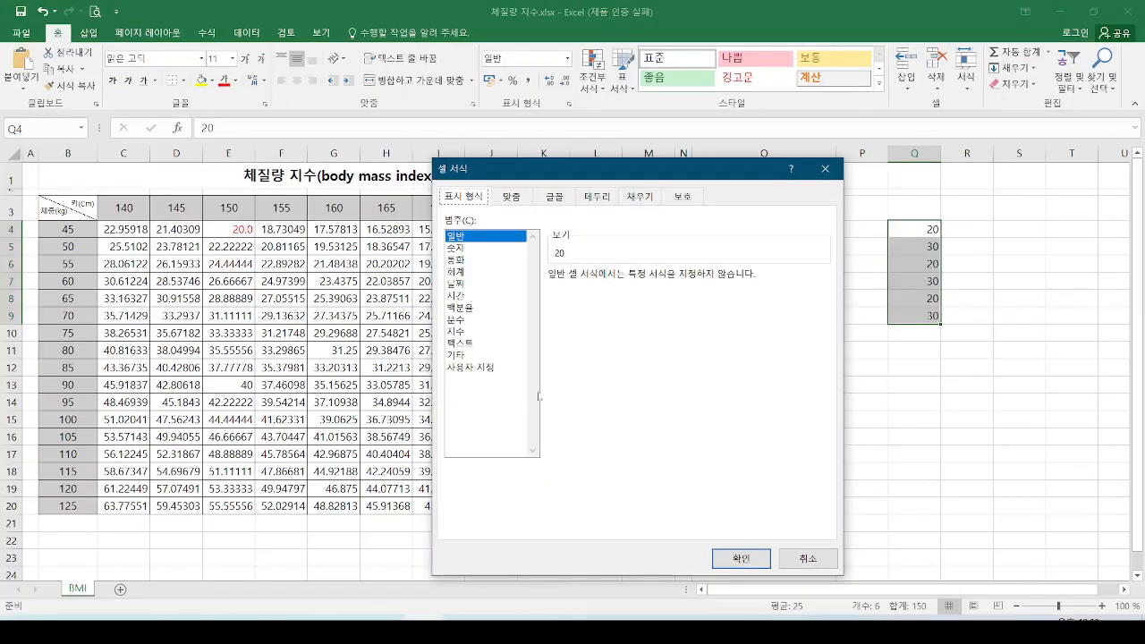
pyautogui.click(488, 367)
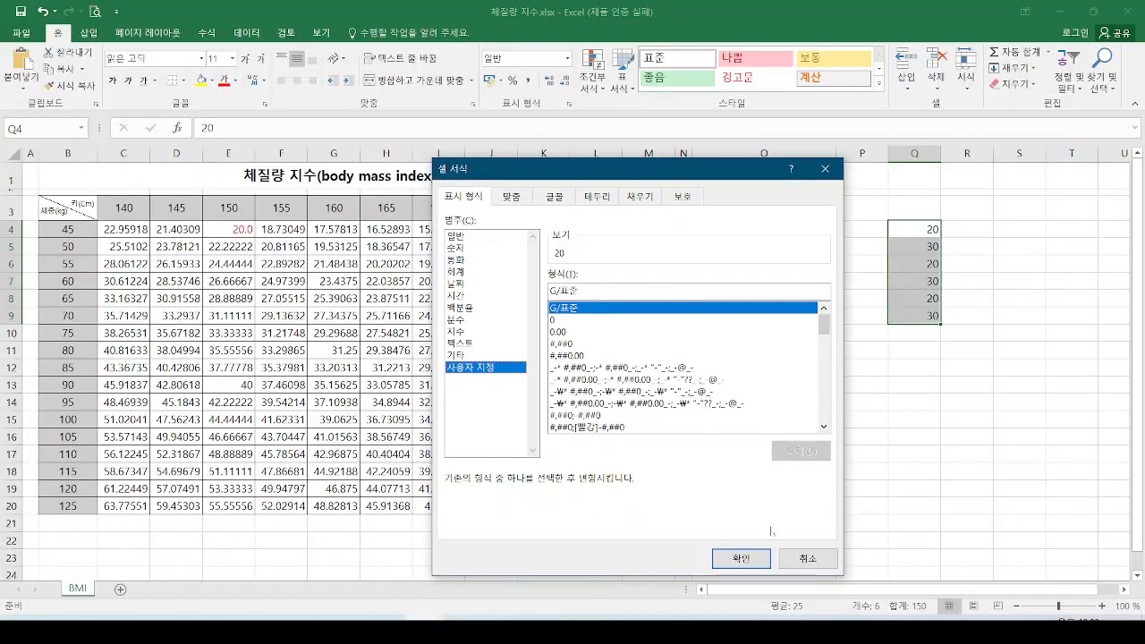
pyautogui.click(796, 560)
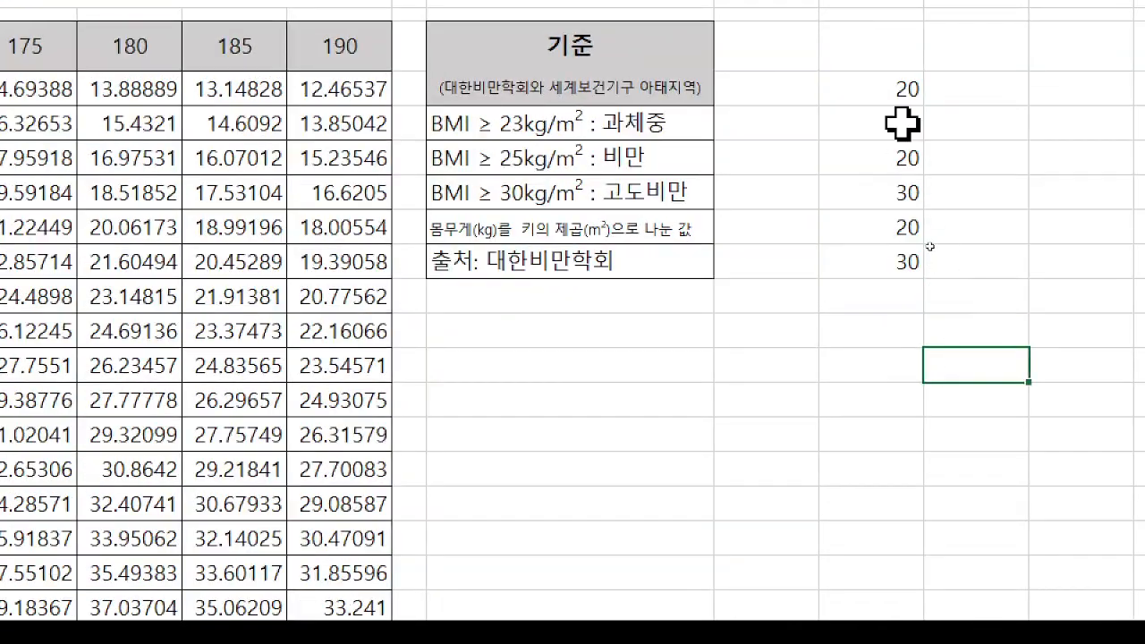
# Step: Enter the heading "연령대" in Q3 above the values
pyautogui.moveTo(895, 89); pyautogui.dragTo(888, 253)
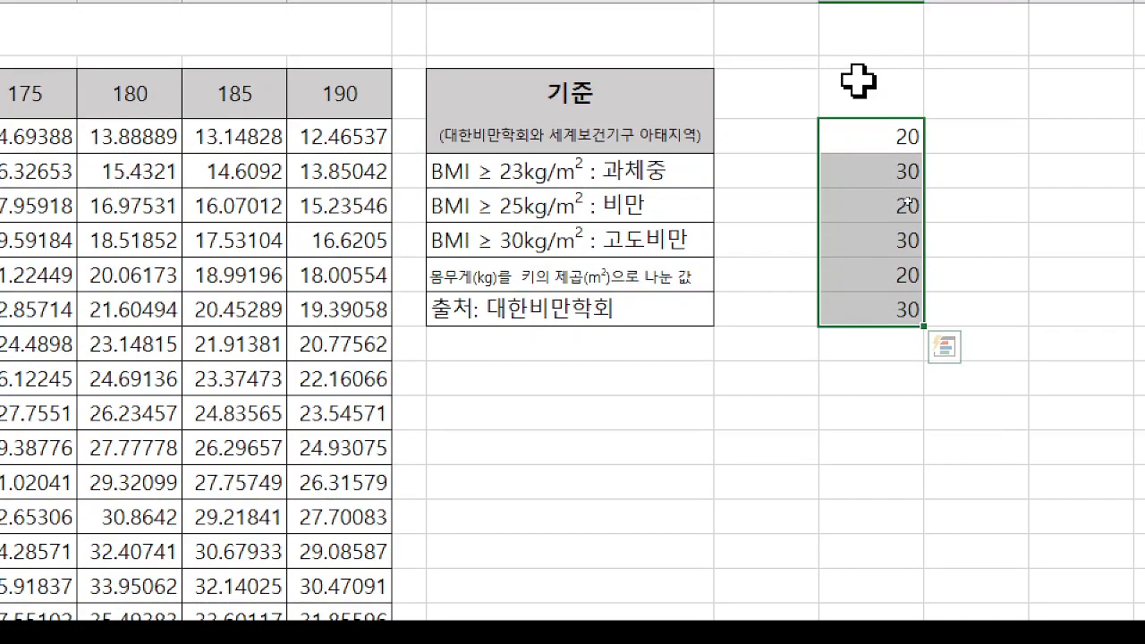
pyautogui.click(864, 63)
pyautogui.write('연령대')
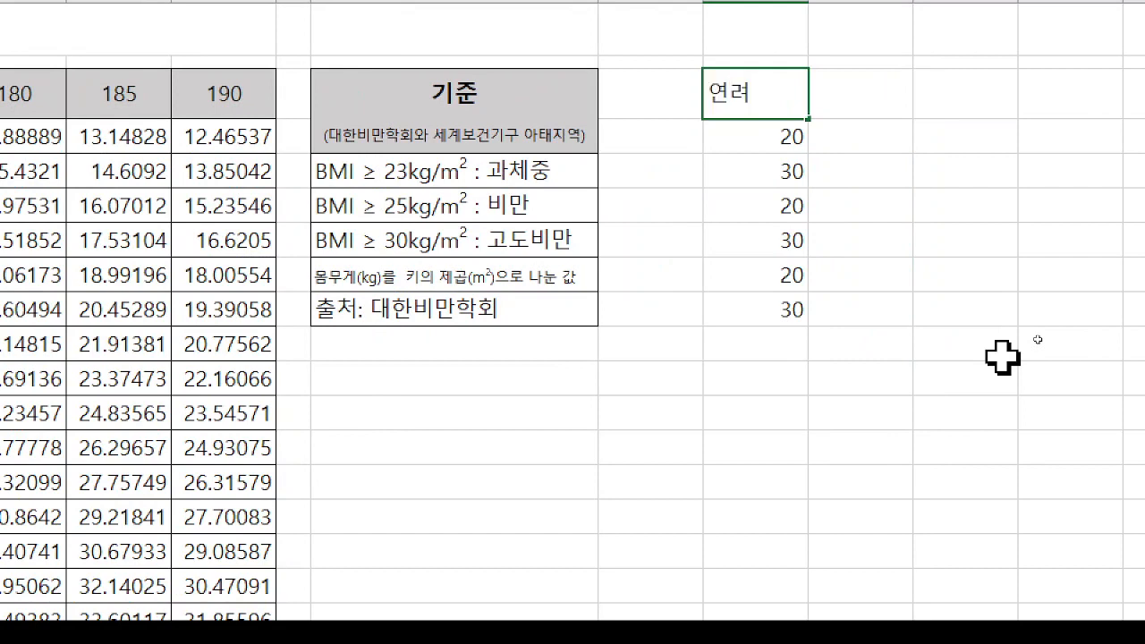
pyautogui.press('Return')
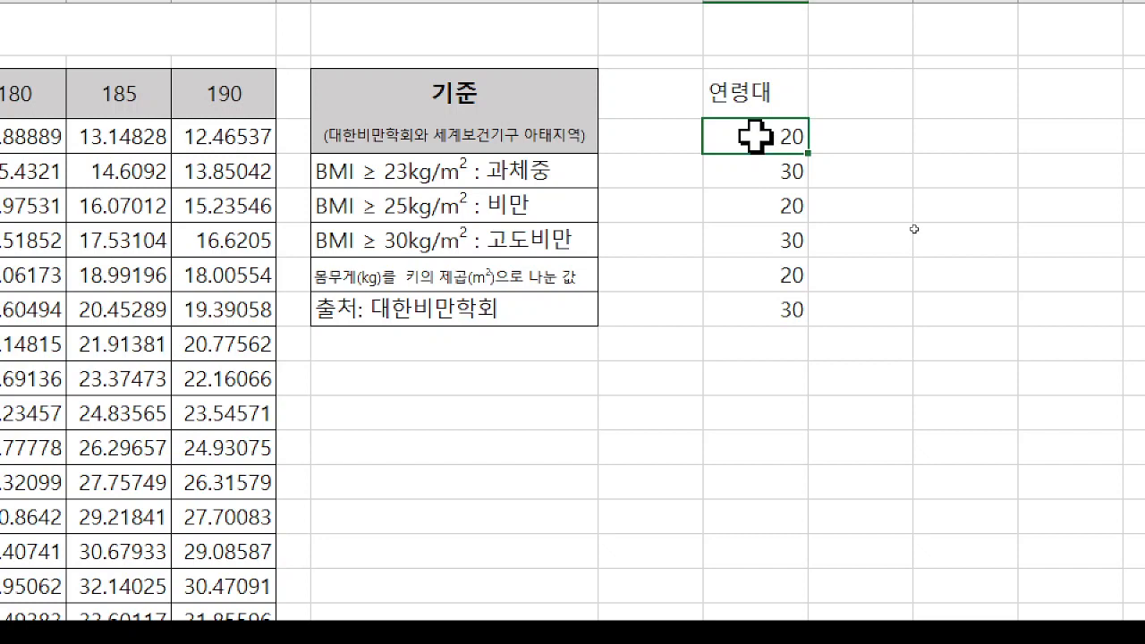
# Step: Apply the custom number format #"대" to the age-group values in Q4:Q9
pyautogui.moveTo(749, 144); pyautogui.dragTo(755, 320)
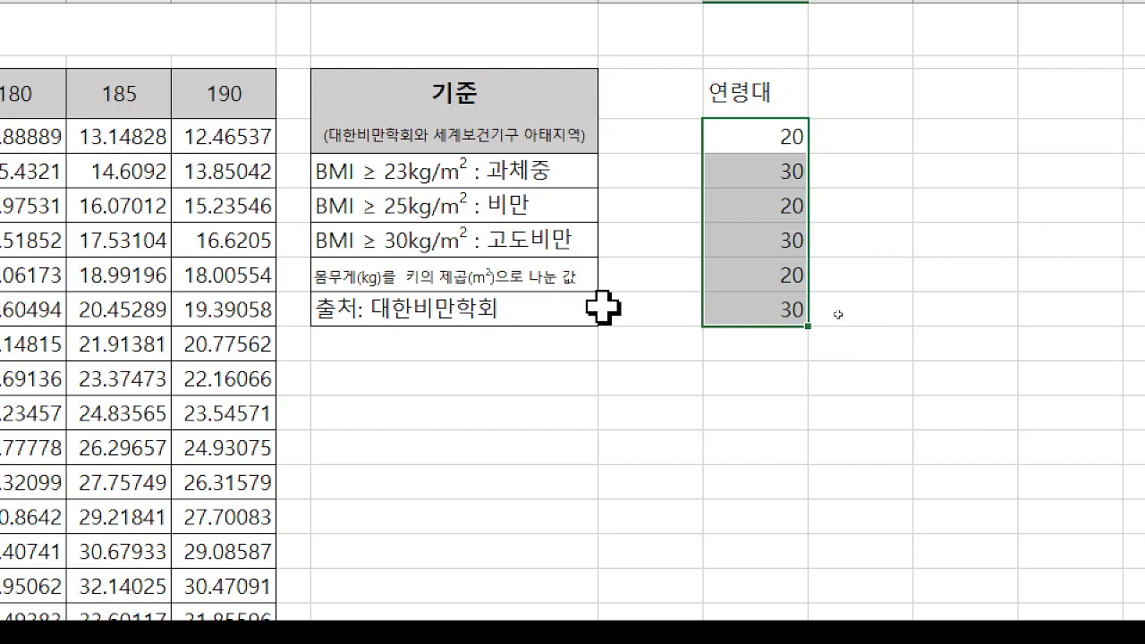
pyautogui.hotkey('ctrl', '1')
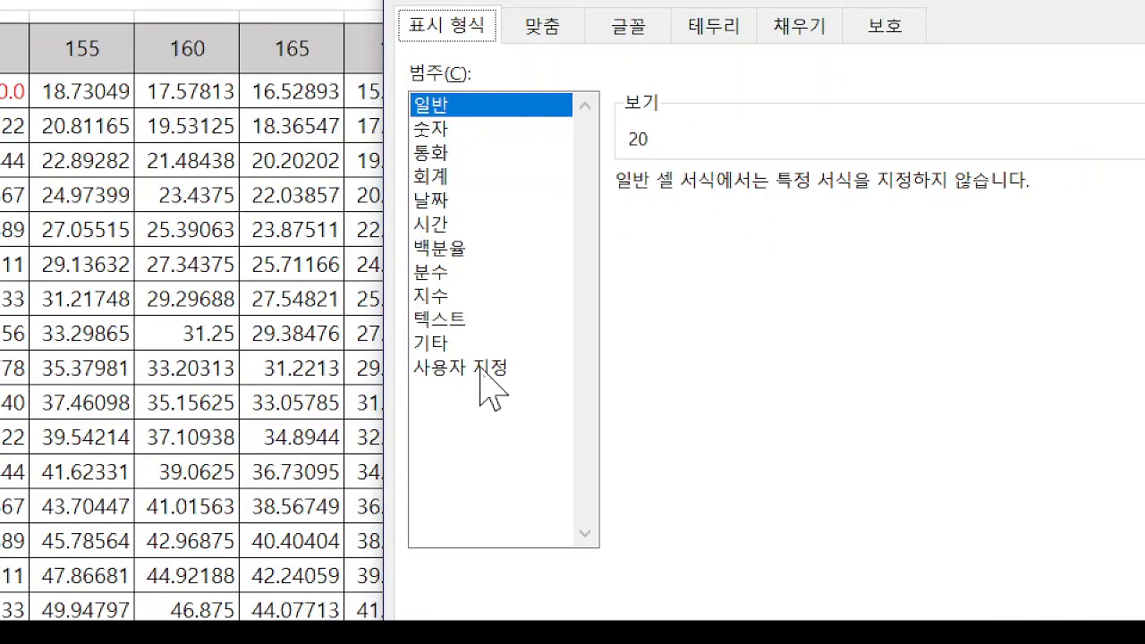
pyautogui.click(480, 367)
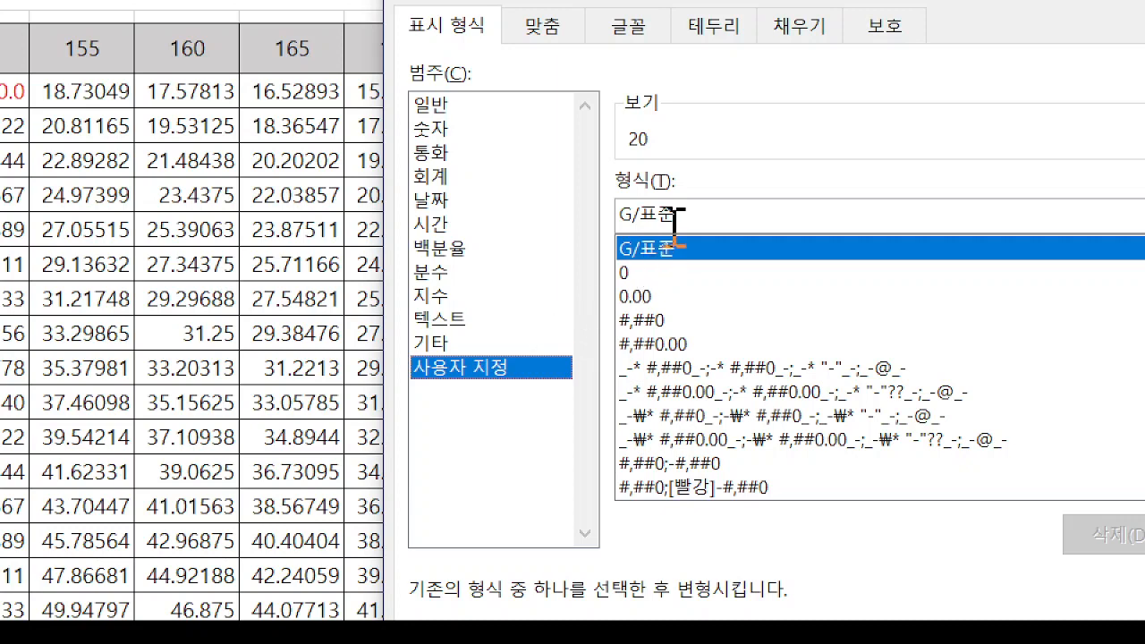
pyautogui.moveTo(692, 215); pyautogui.dragTo(608, 215)
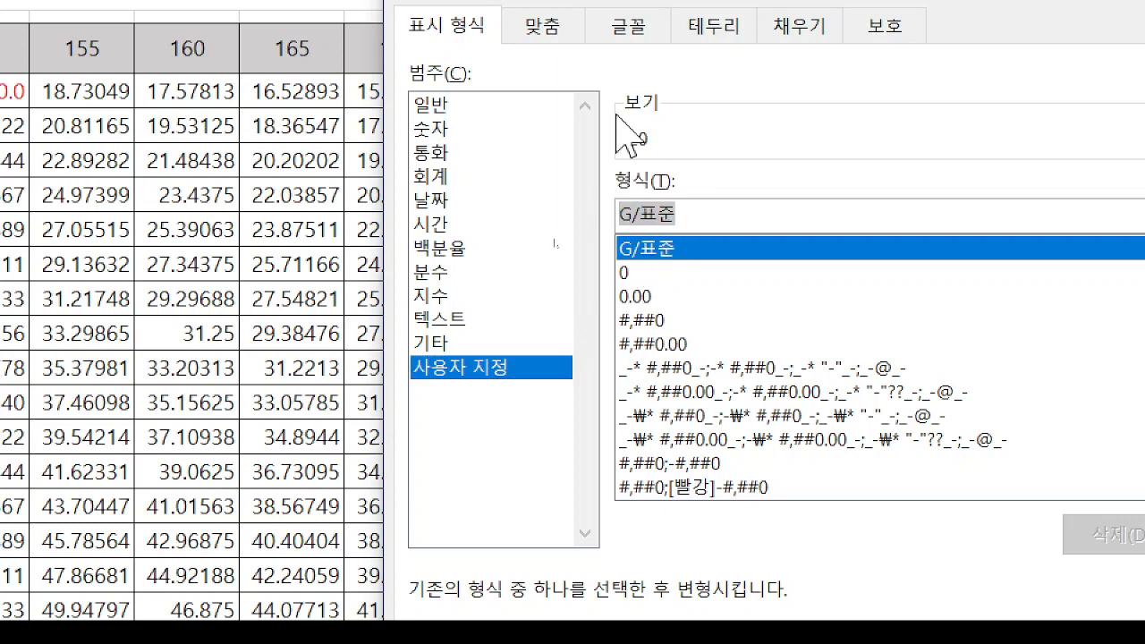
pyautogui.write('0')
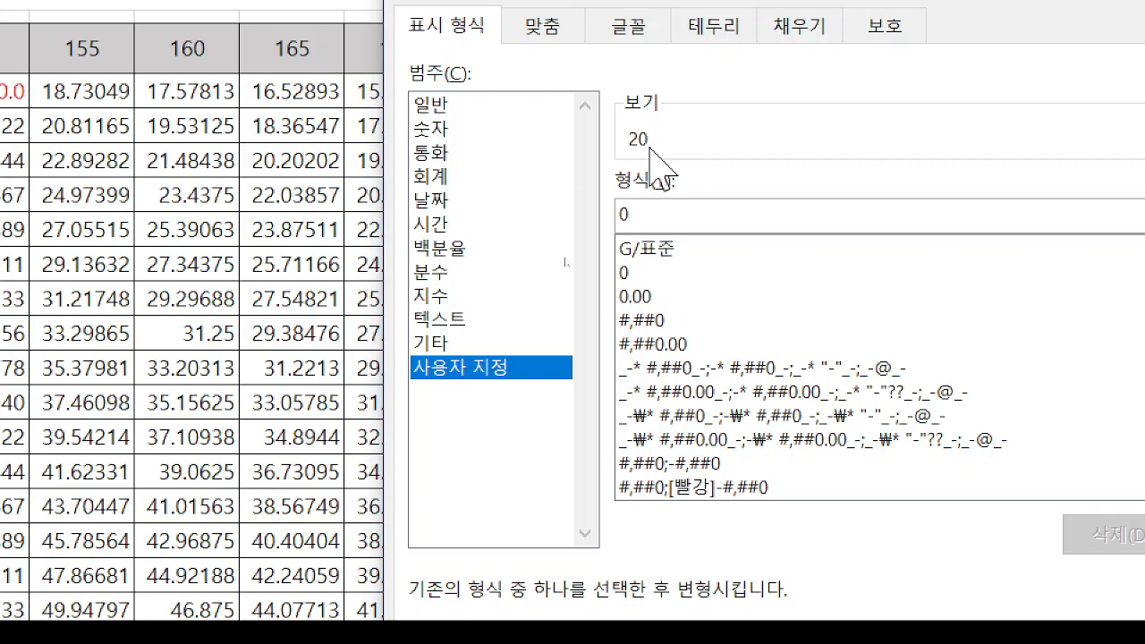
pyautogui.press('BackSpace')
pyautogui.write('#')
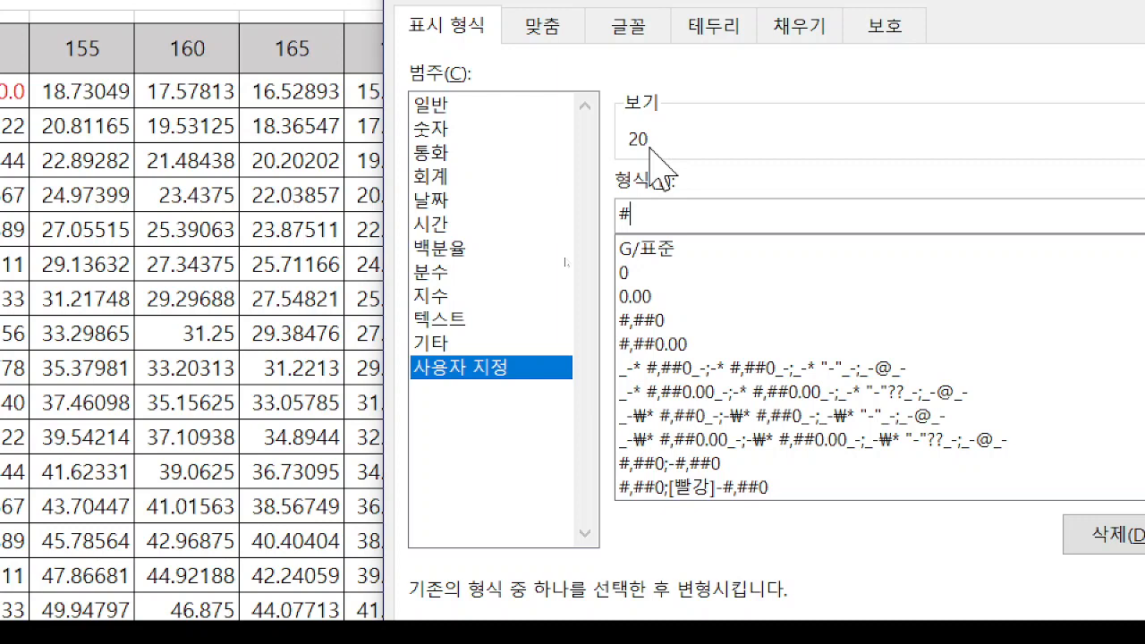
pyautogui.write('"대"')
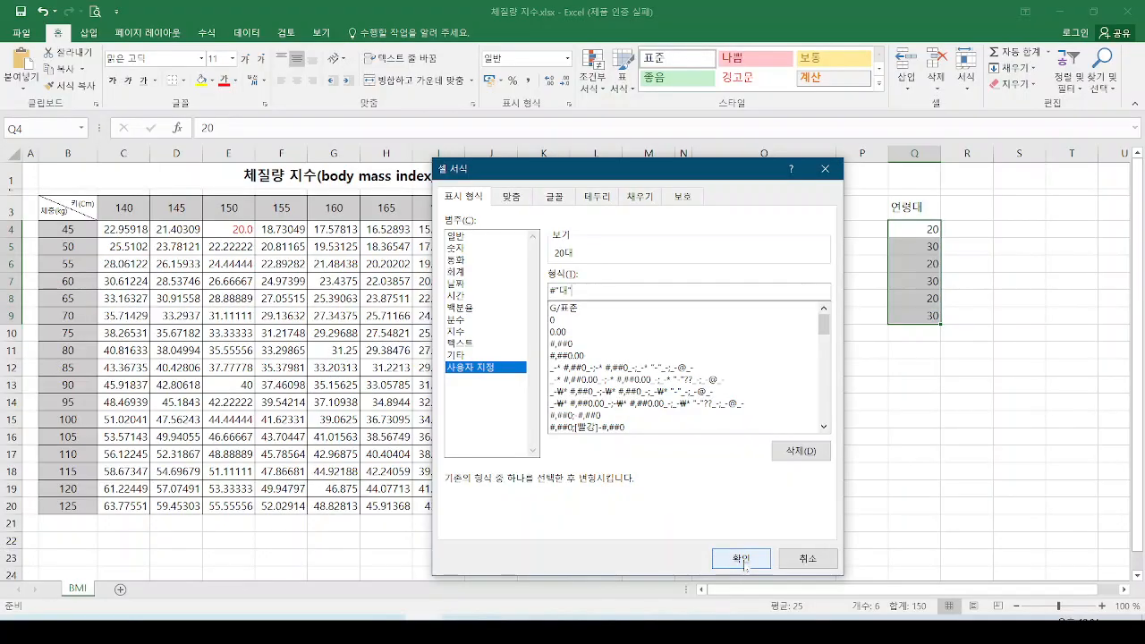
pyautogui.click(742, 560)
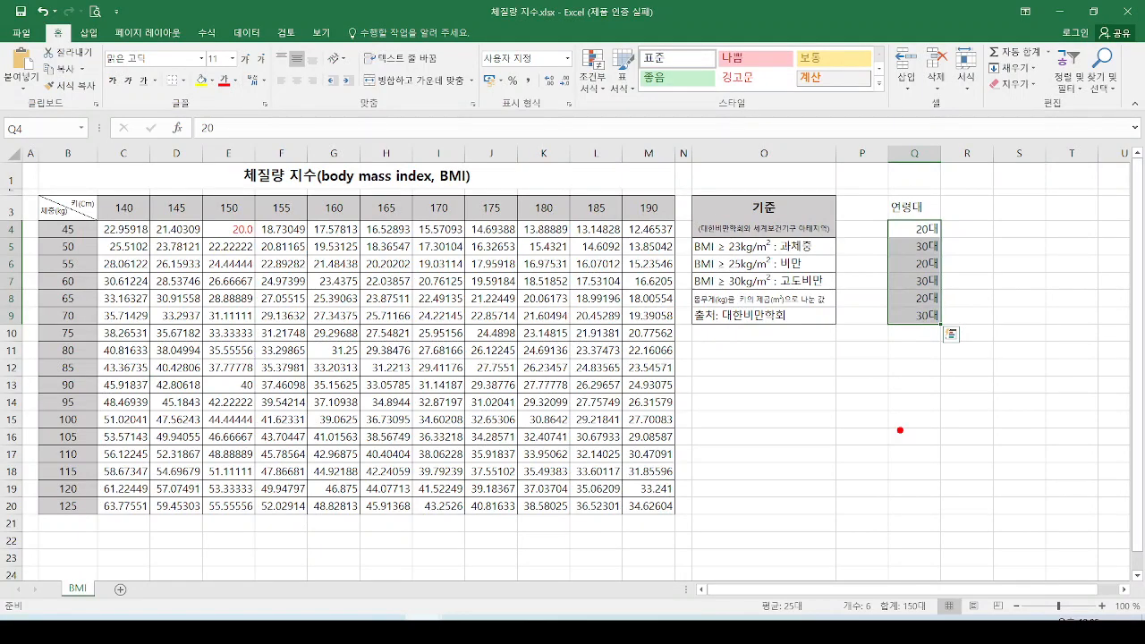
# Step: Bring up the format-code note and change the custom format code for Q4:Q9 to [빨강][=20]#"대"
pyautogui.click(167, 630)
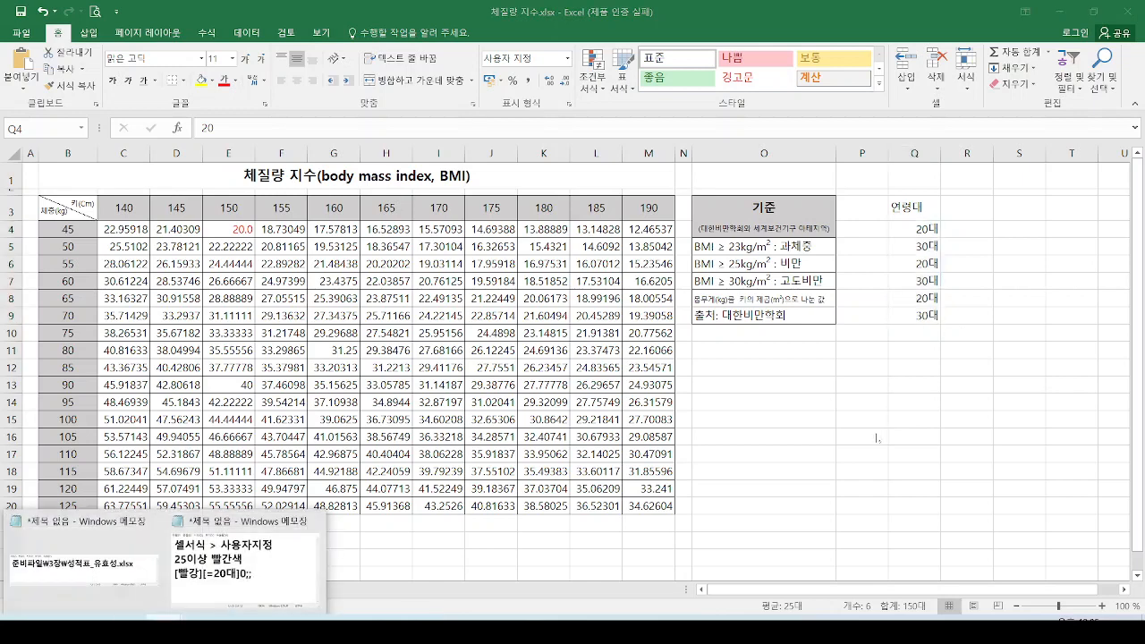
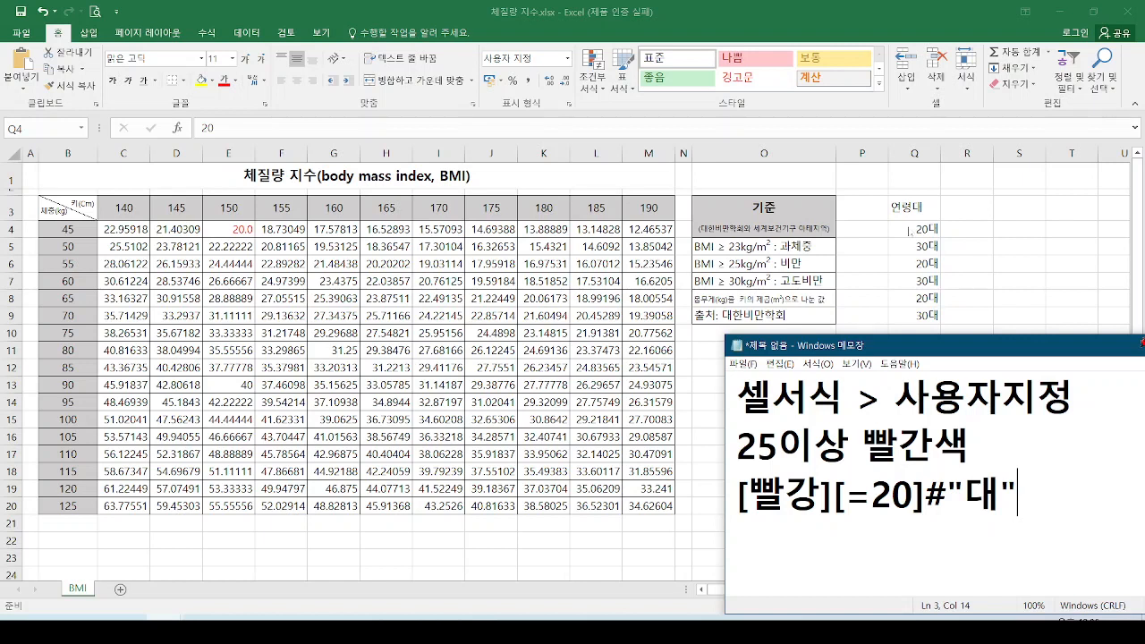
pyautogui.moveTo(910, 230); pyautogui.dragTo(920, 310)
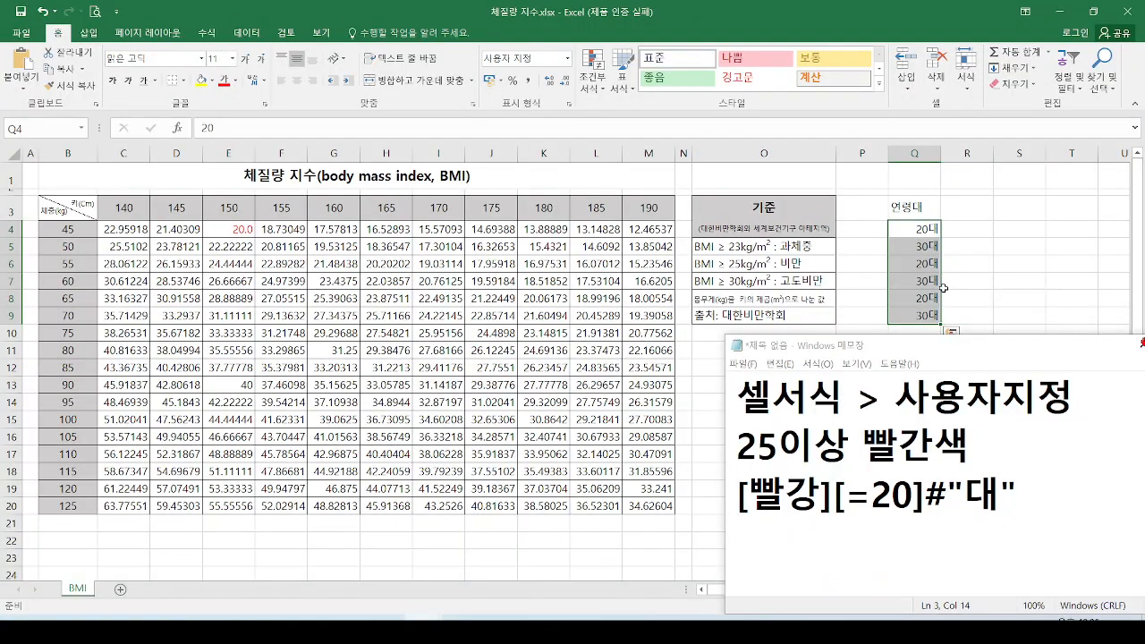
pyautogui.hotkey('ctrl', '1')
pyautogui.moveTo(602, 173); pyautogui.dragTo(467, 190)
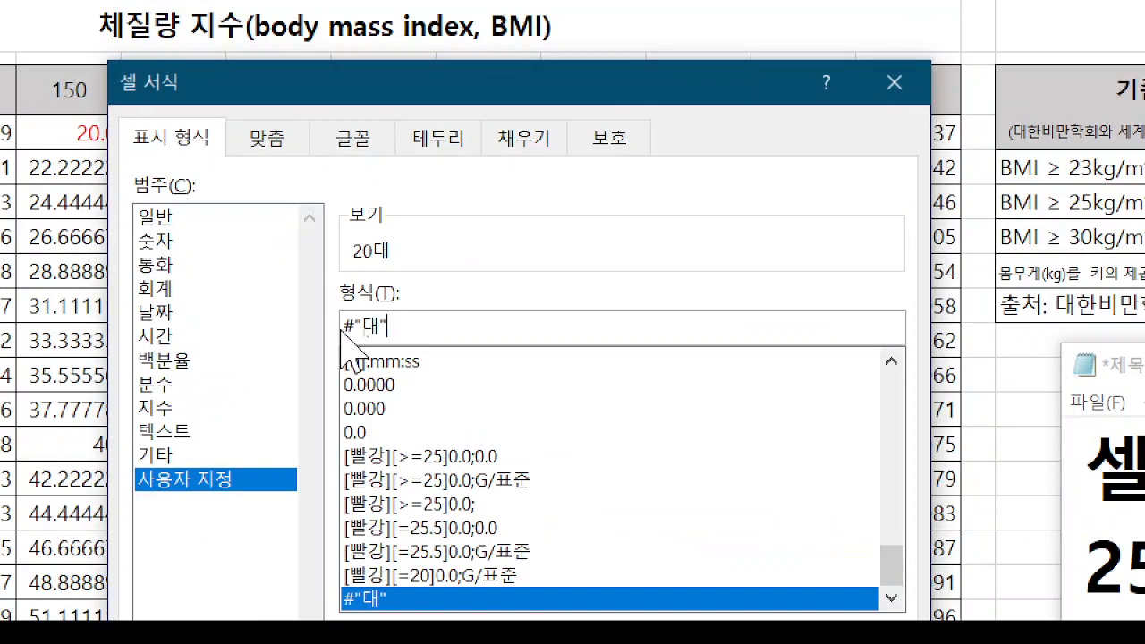
pyautogui.press('Left')
pyautogui.press('Left')
pyautogui.press('Left')
pyautogui.press('Left')
pyautogui.write('[빨강')
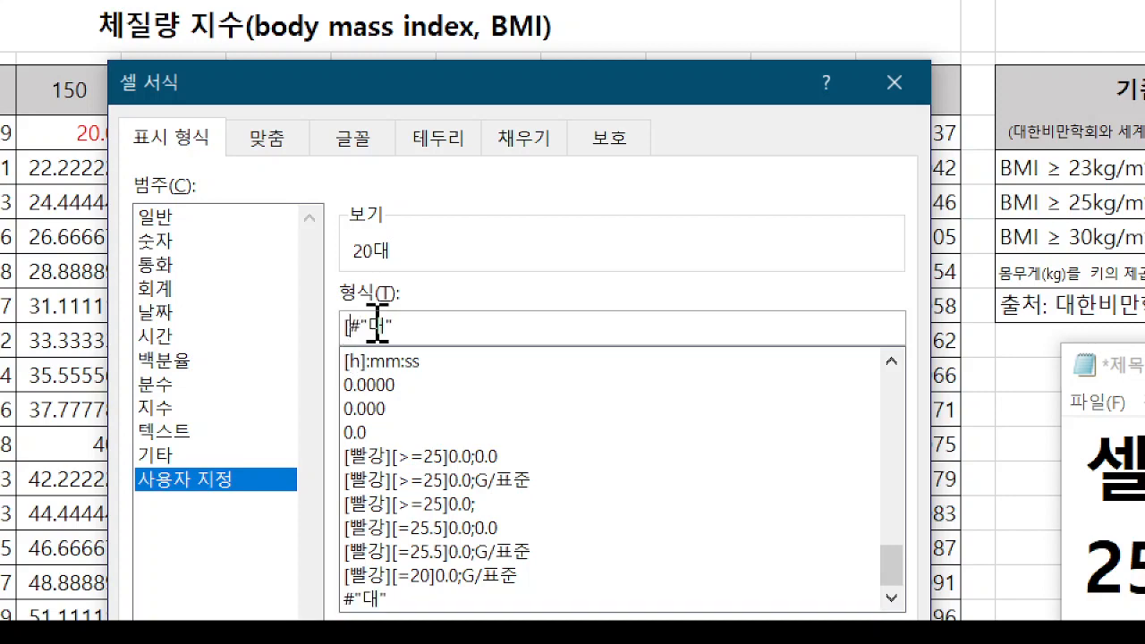
pyautogui.write('][')
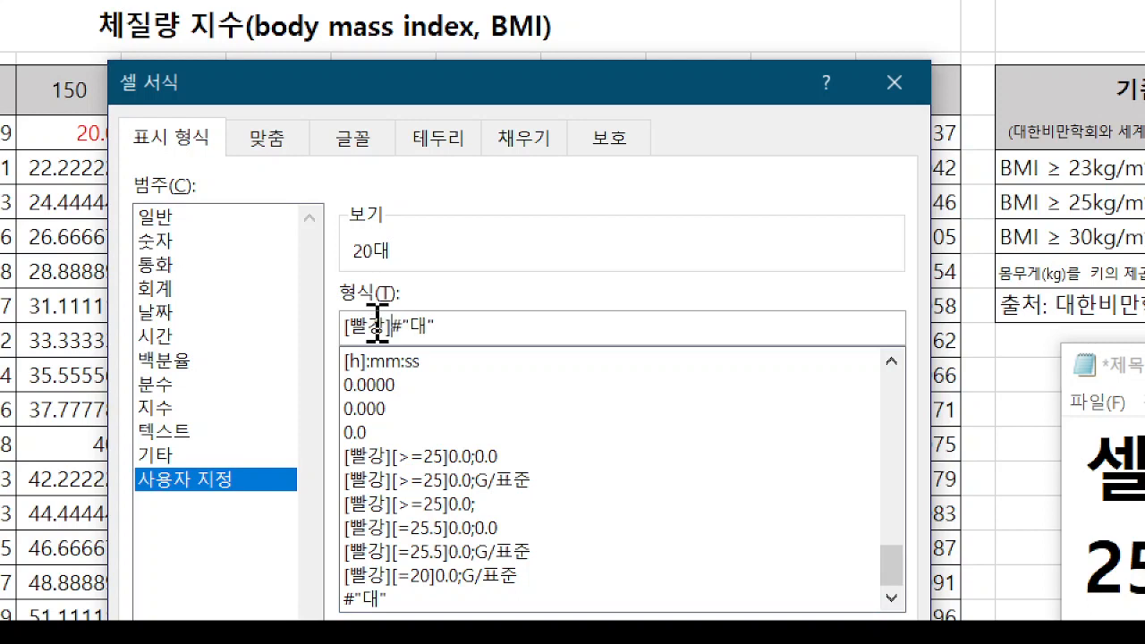
pyautogui.write('=20')
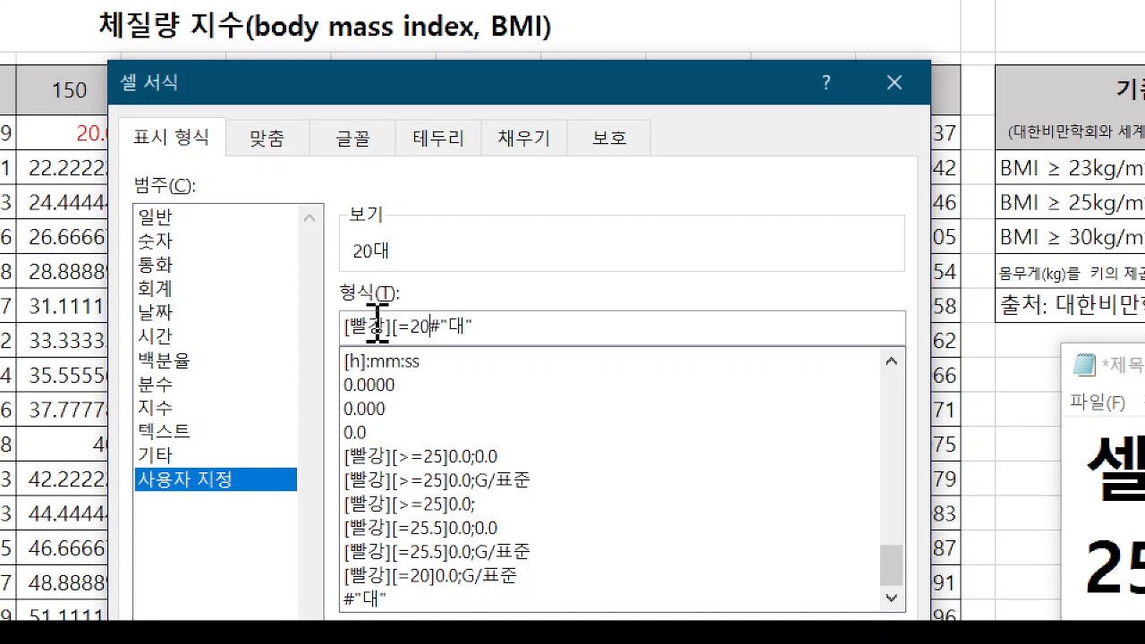
pyautogui.write(']')
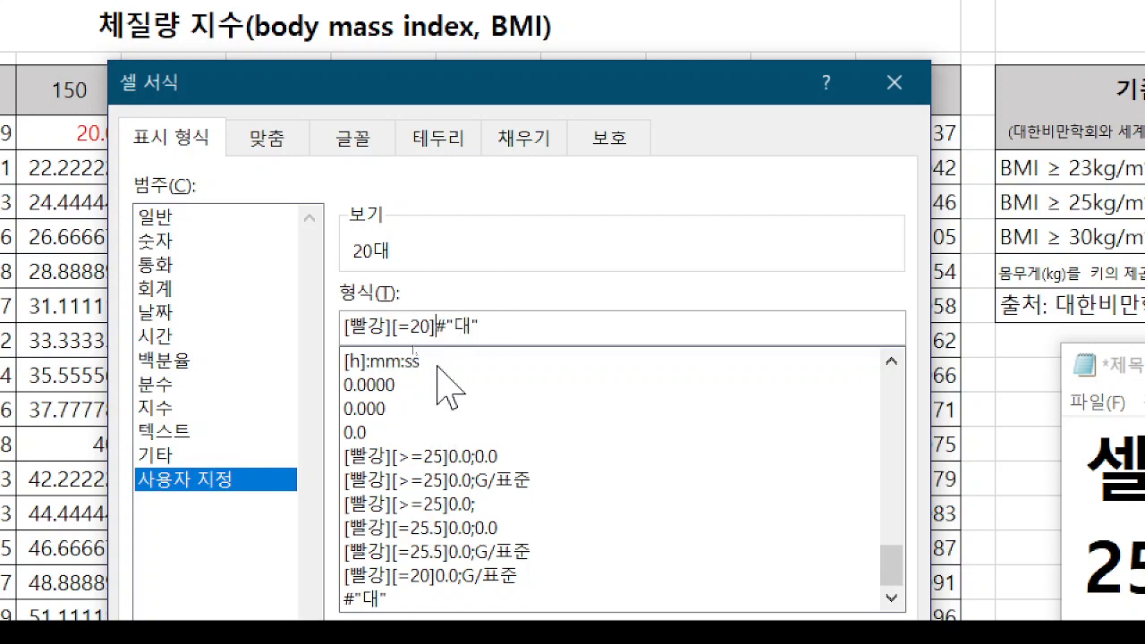
# Step: Try 0 in place of the # in the code, restore the #, and apply [빨강][=20]#"대" to Q4:Q9
pyautogui.click(486, 329)
pyautogui.click(446, 331)
pyautogui.press('BackSpace')
pyautogui.write('0')
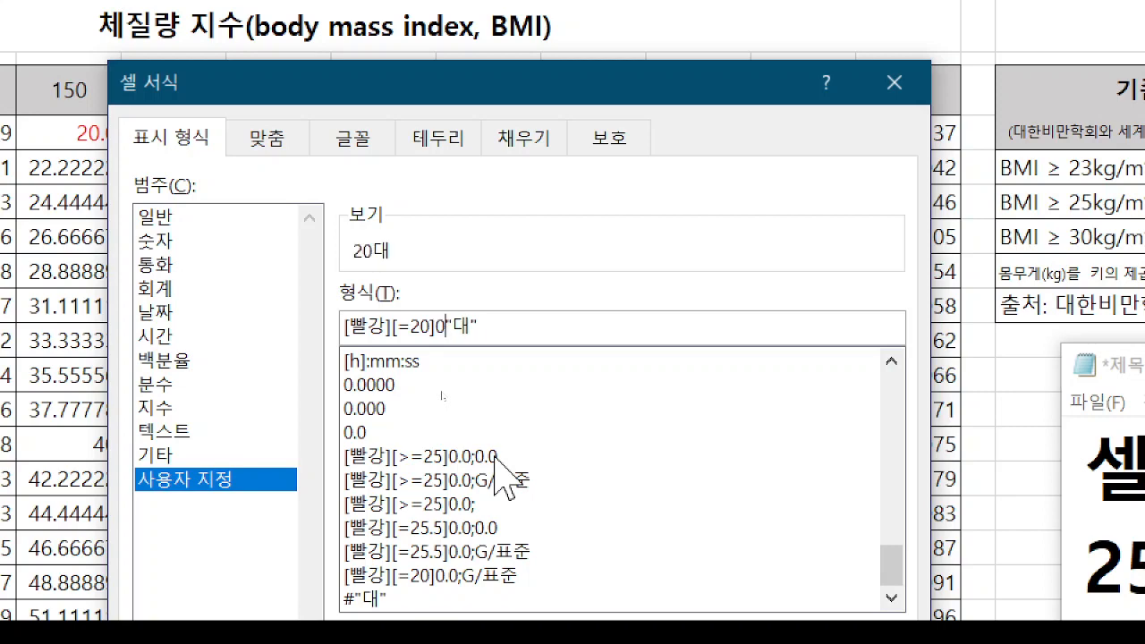
pyautogui.press('BackSpace')
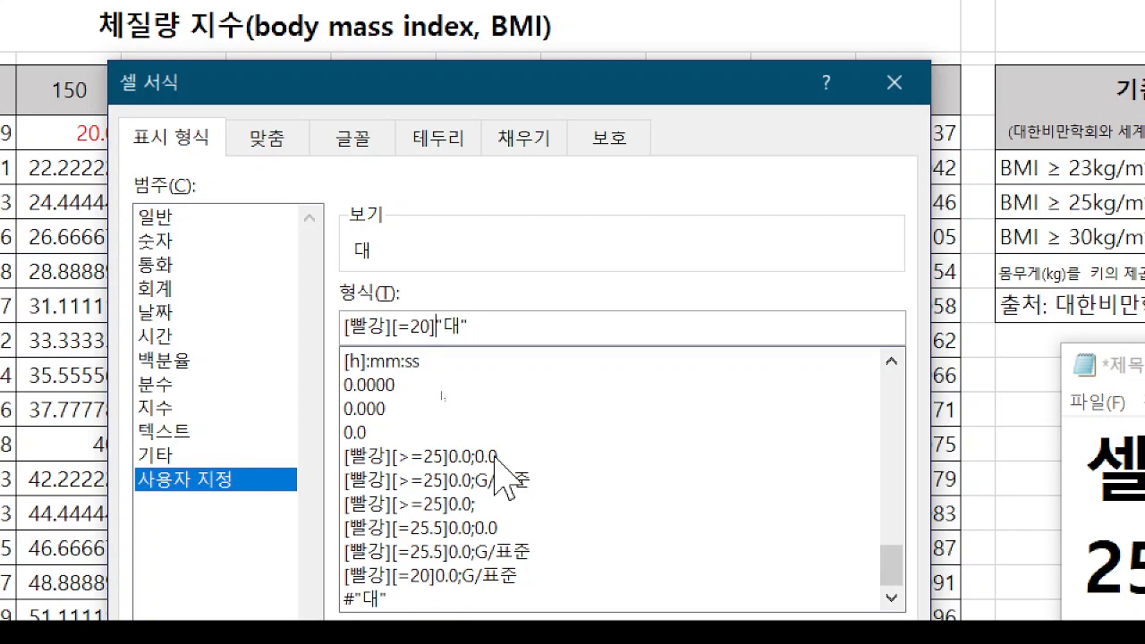
pyautogui.write('#')
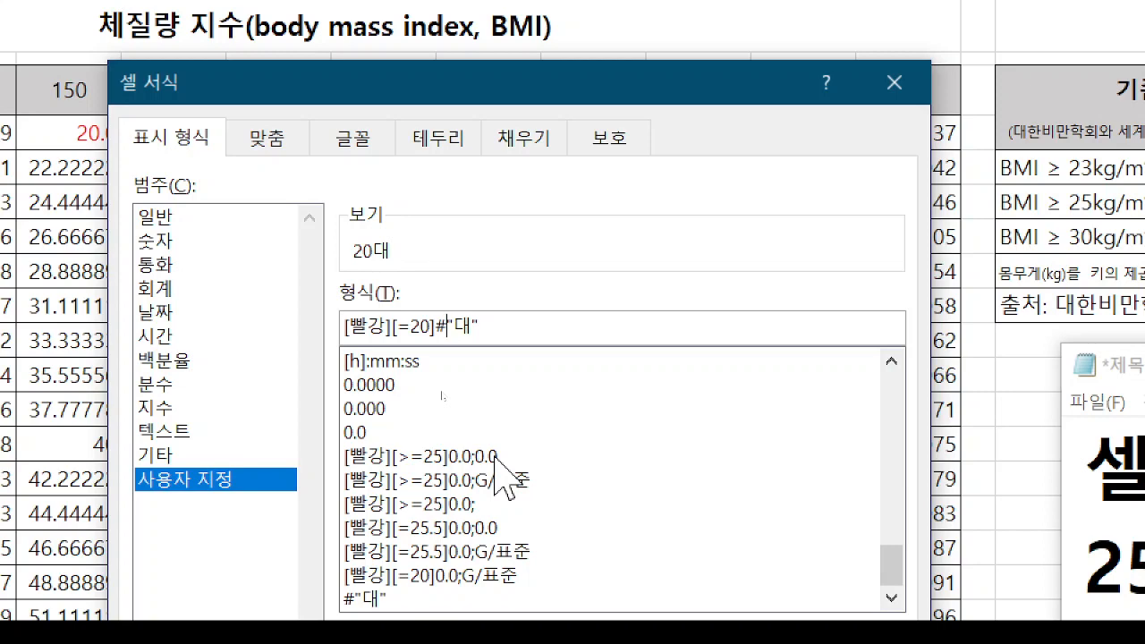
pyautogui.press('Return')
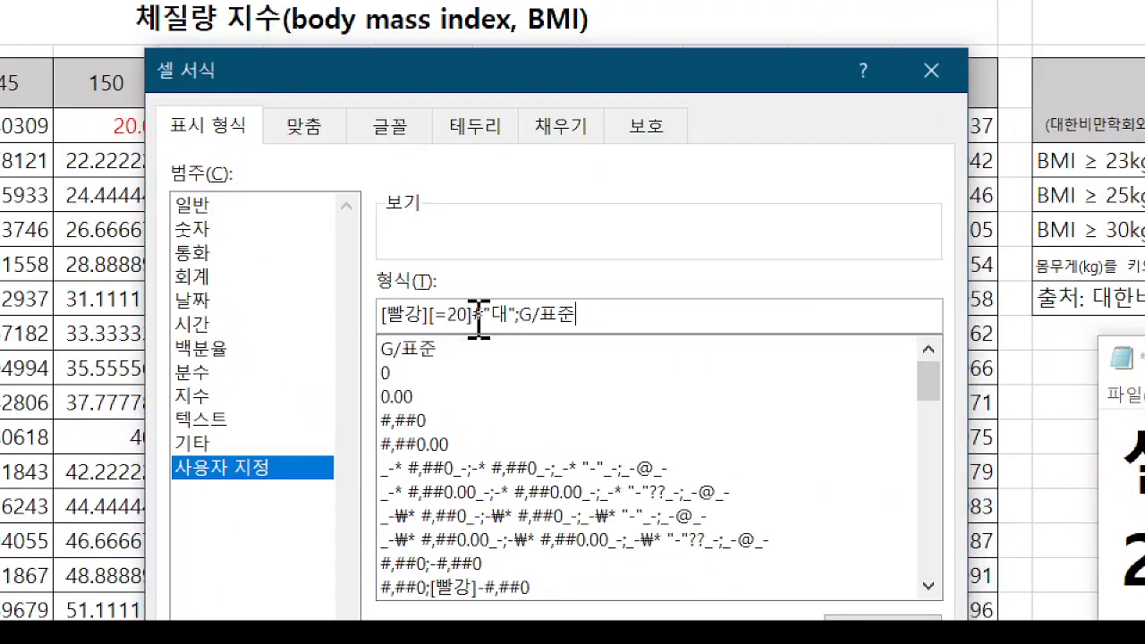
# Step: Replace the G/표준 section of the Q4:Q9 format code with 0"대"
pyautogui.press('BackSpace')
pyautogui.press('BackSpace')
pyautogui.press('BackSpace')
pyautogui.press('BackSpace')
pyautogui.write('0"대')
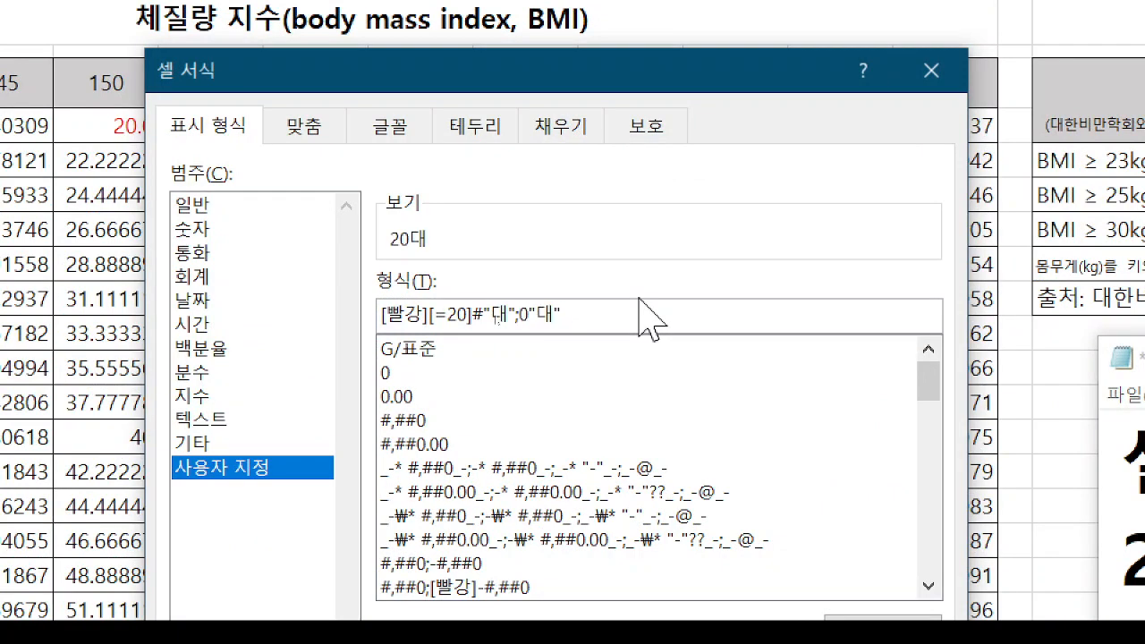
# Step: Change the 0 in the second section to #, so the code reads [빨강][=20]#"대";#"대"
pyautogui.press('Left')
pyautogui.press('Left')
pyautogui.press('Left')
pyautogui.press('BackSpace')
pyautogui.write('#')
pyautogui.click(519, 339)
pyautogui.moveTo(518, 332)
pyautogui.mouseDown()
pyautogui.moveTo(516, 287)
pyautogui.moveTo(522, 337)
pyautogui.mouseUp()
pyautogui.press('Escape')
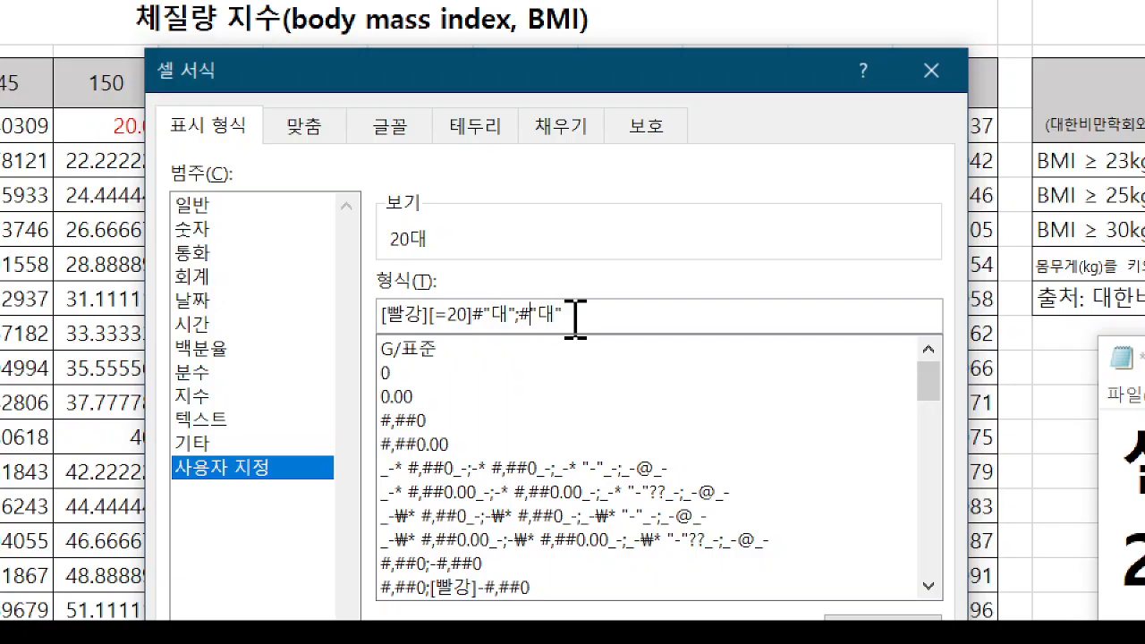
pyautogui.click(583, 315)
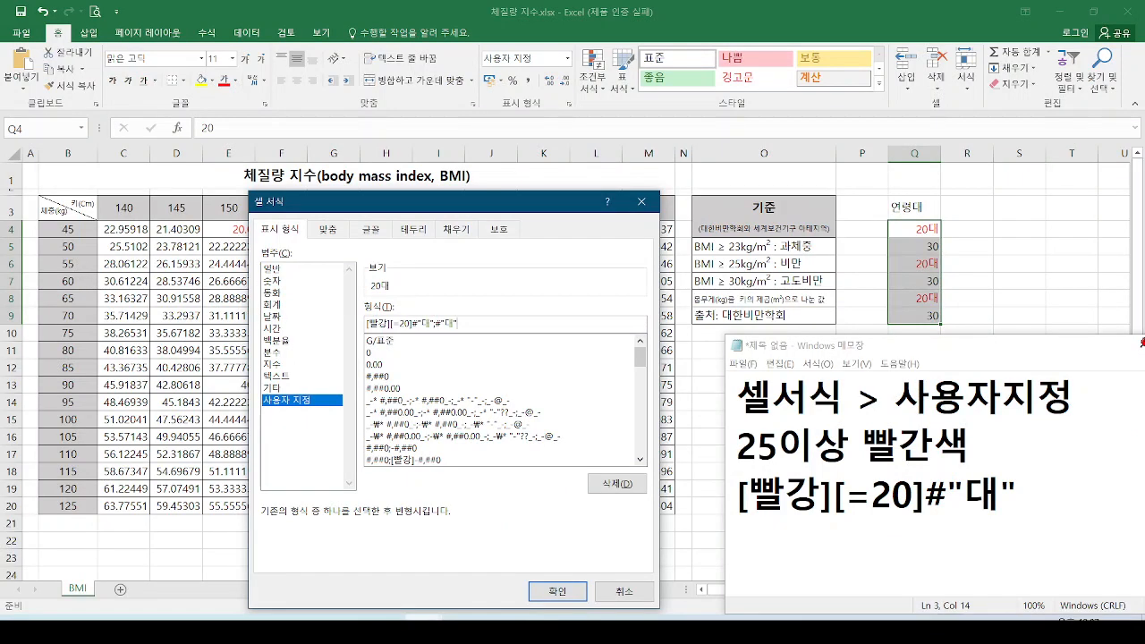
# Step: Switch to the Notepad note, move it beside the criteria table, and append ;#"대" to its format code
pyautogui.click(985, 349)
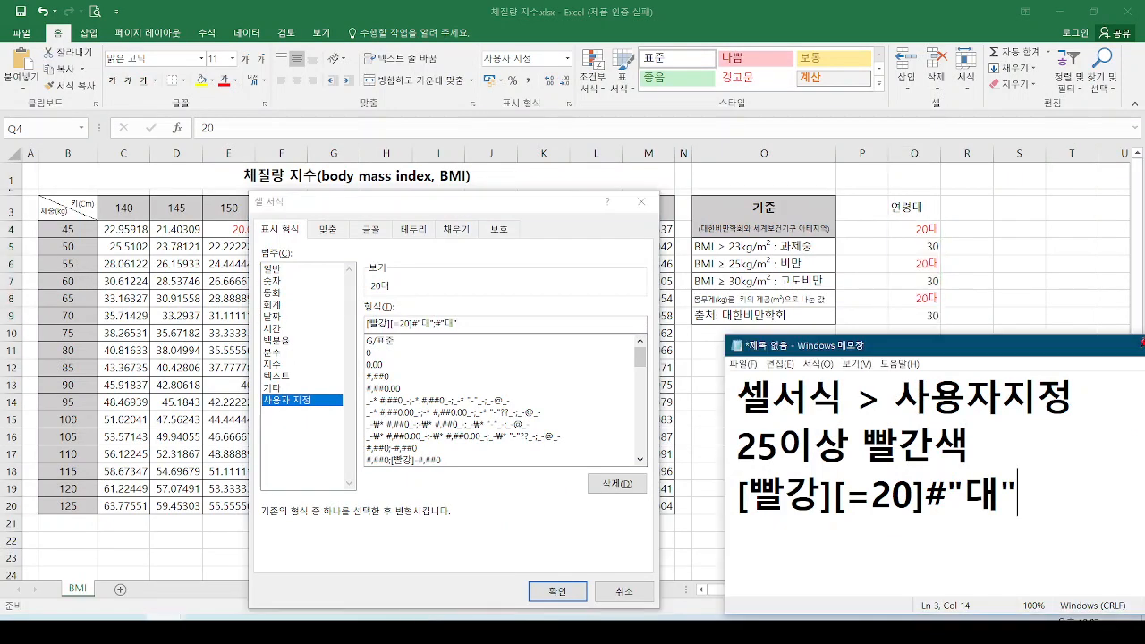
pyautogui.moveTo(985, 349); pyautogui.dragTo(867, 324)
pyautogui.write(';')
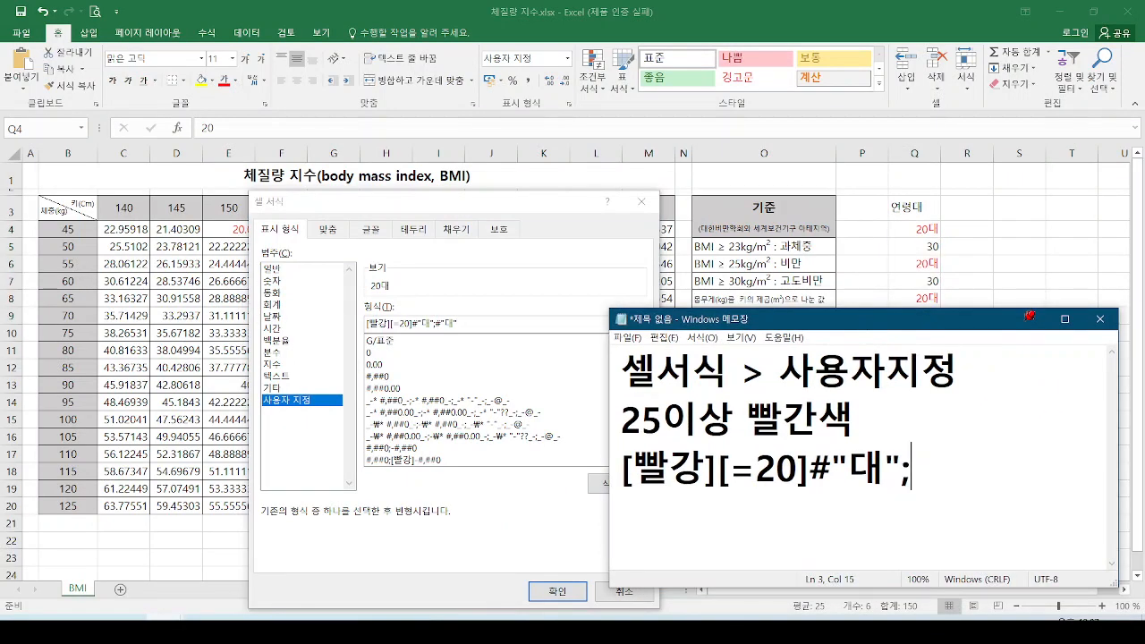
pyautogui.write('#"대"')
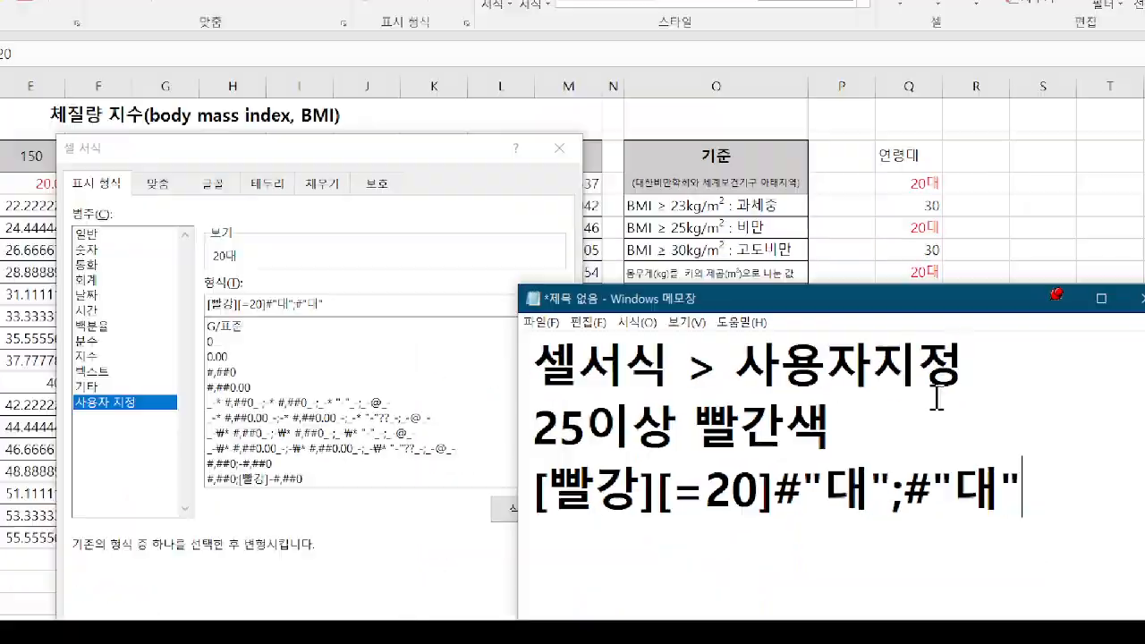
pyautogui.hotkey('ctrl', '2')
pyautogui.moveTo(1017, 434)
pyautogui.mouseDown()
pyautogui.moveTo(871, 442)
pyautogui.moveTo(1035, 458)
pyautogui.moveTo(1031, 367)
pyautogui.moveTo(1069, 380)
pyautogui.mouseUp()
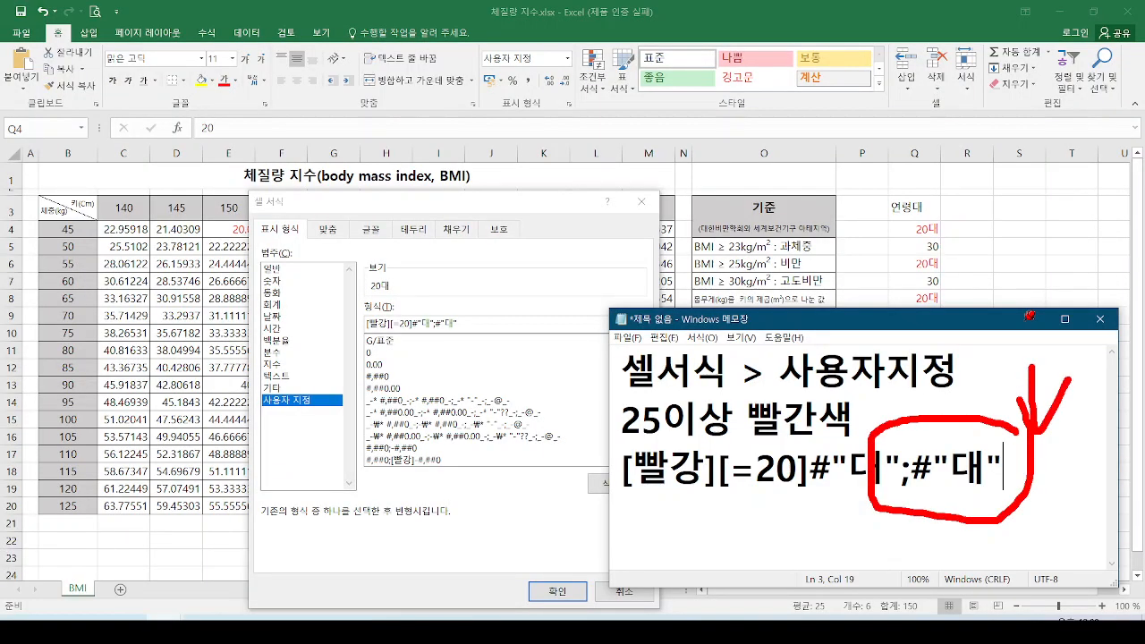
pyautogui.press('e')
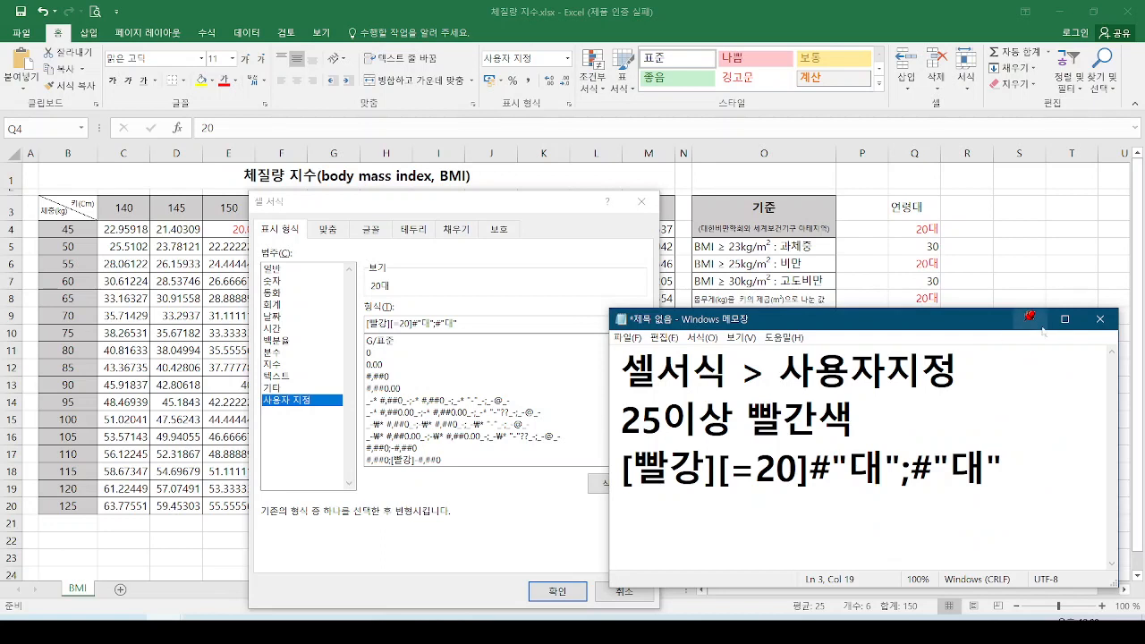
# Step: Hide the note and apply the custom format [빨강][=20]#"대";#"대" to Q4:Q9
pyautogui.click(1029, 319)
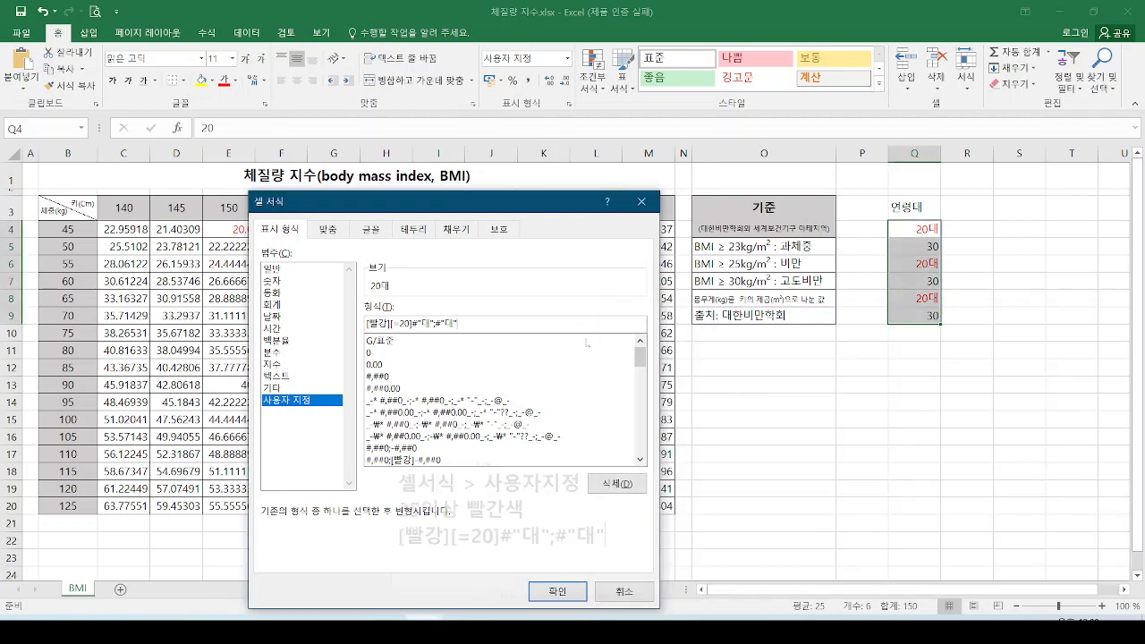
pyautogui.click(553, 598)
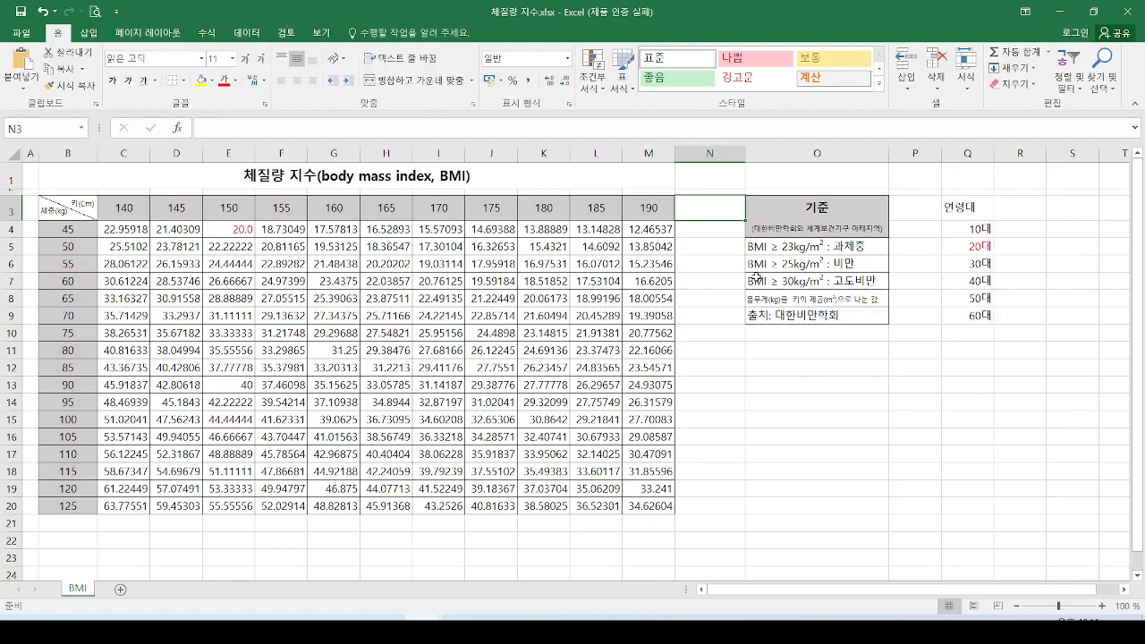
pyautogui.moveTo(927, 197); pyautogui.dragTo(1014, 347)
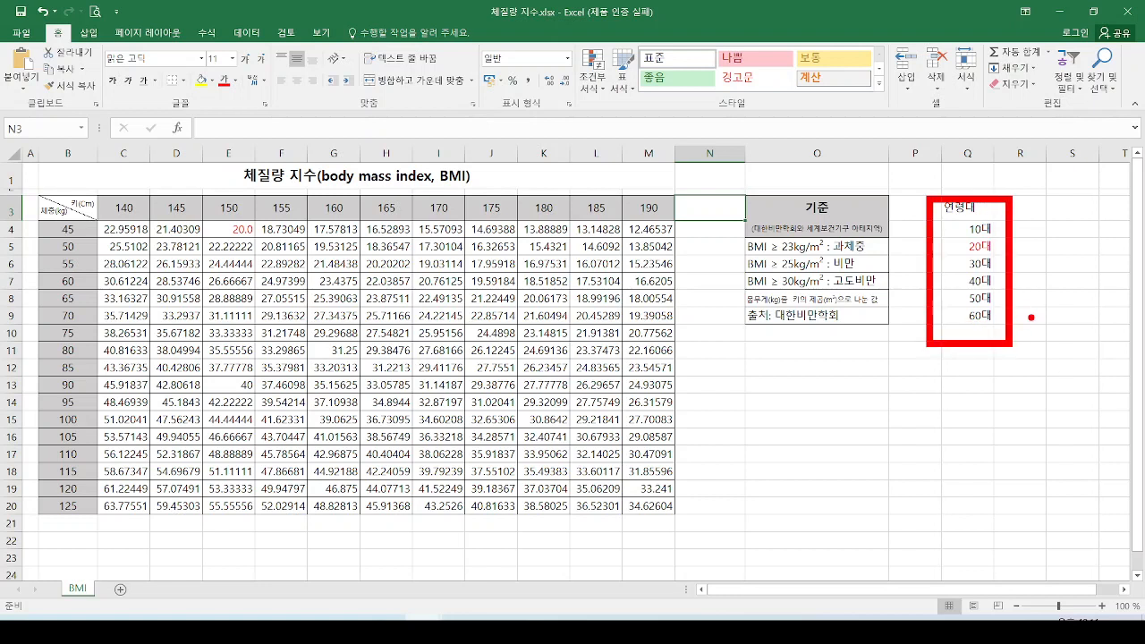
pyautogui.click(984, 229)
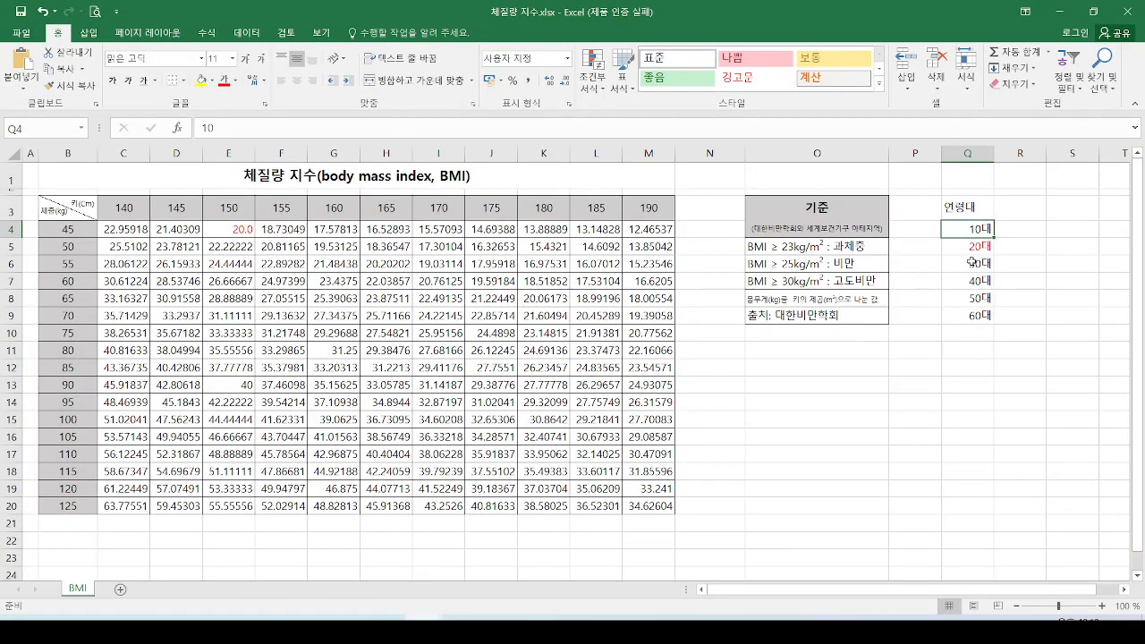
pyautogui.click(722, 202)
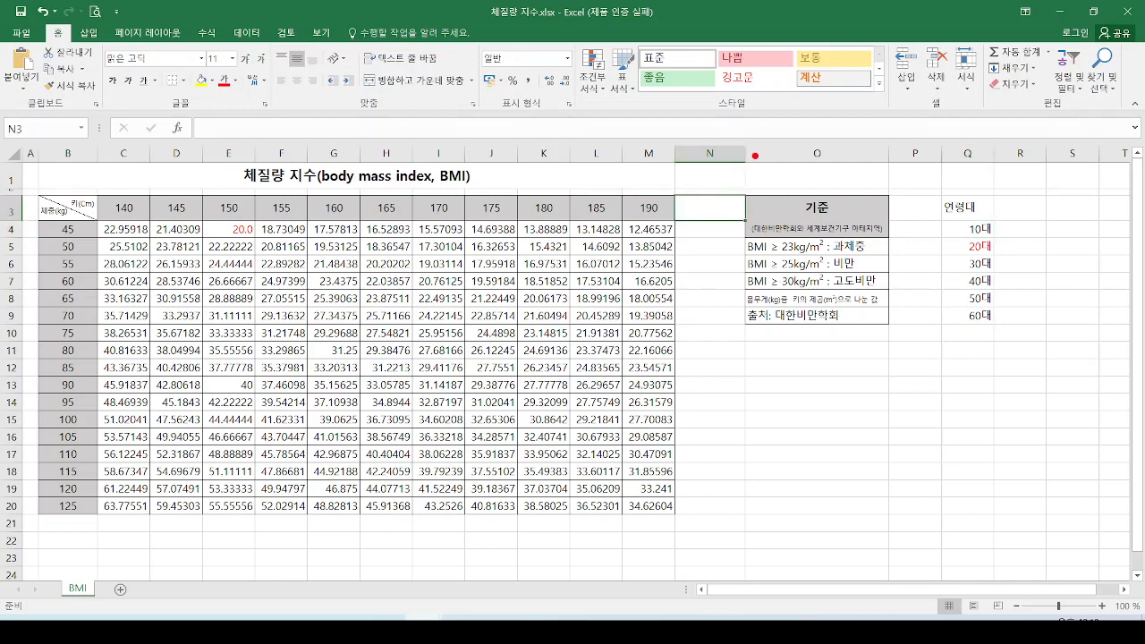
pyautogui.moveTo(743, 131); pyautogui.dragTo(748, 184)
pyautogui.moveTo(680, 159); pyautogui.dragTo(743, 143)
pyautogui.moveTo(713, 211)
pyautogui.mouseDown()
pyautogui.moveTo(703, 228)
pyautogui.moveTo(716, 204)
pyautogui.mouseUp()
pyautogui.moveTo(997, 210)
pyautogui.mouseDown()
pyautogui.moveTo(935, 269)
pyautogui.moveTo(1005, 205)
pyautogui.mouseUp()
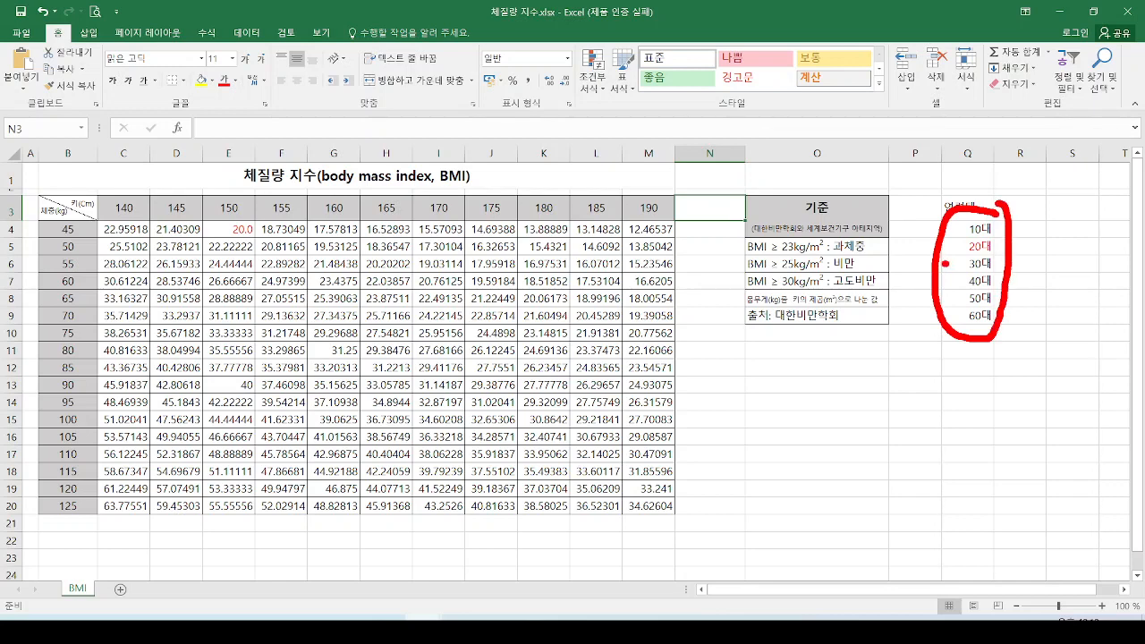
pyautogui.moveTo(946, 264); pyautogui.dragTo(718, 244)
pyautogui.moveTo(728, 230)
pyautogui.mouseDown()
pyautogui.moveTo(716, 247)
pyautogui.moveTo(736, 273)
pyautogui.mouseUp()
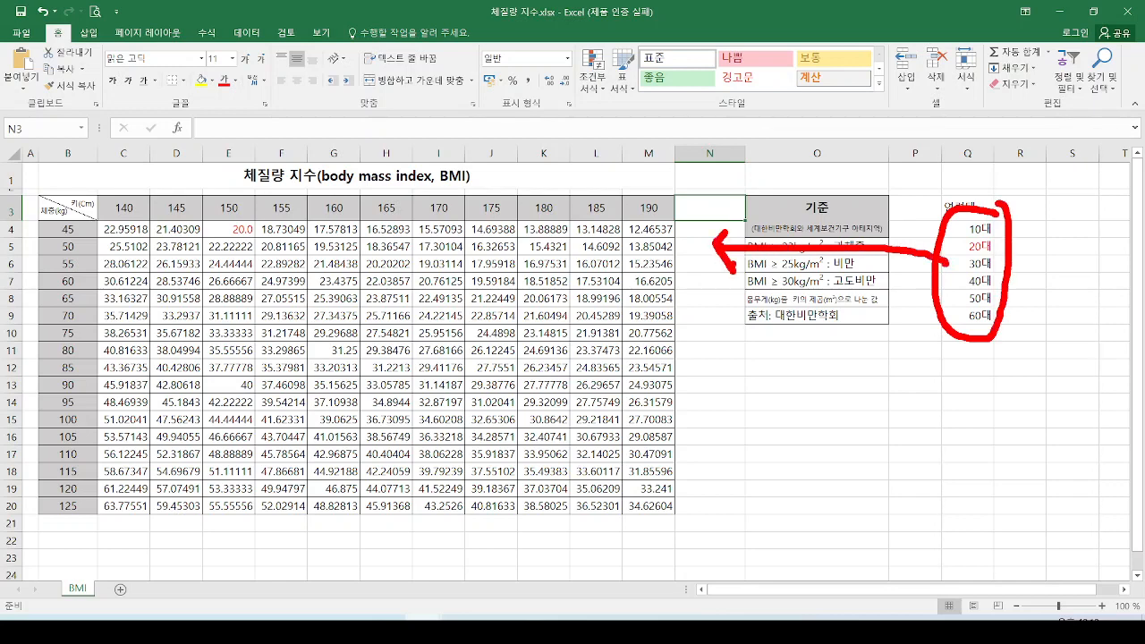
# Step: Enter the header 연령대 in cell N3, beside the last height column
pyautogui.press('Escape')
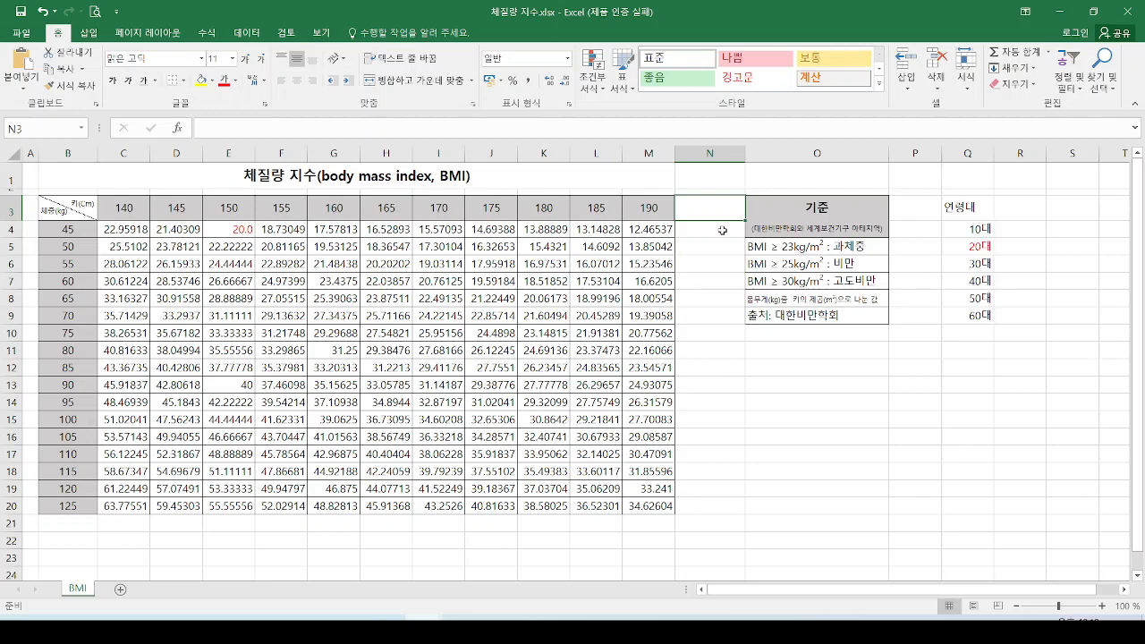
pyautogui.write('연령대')
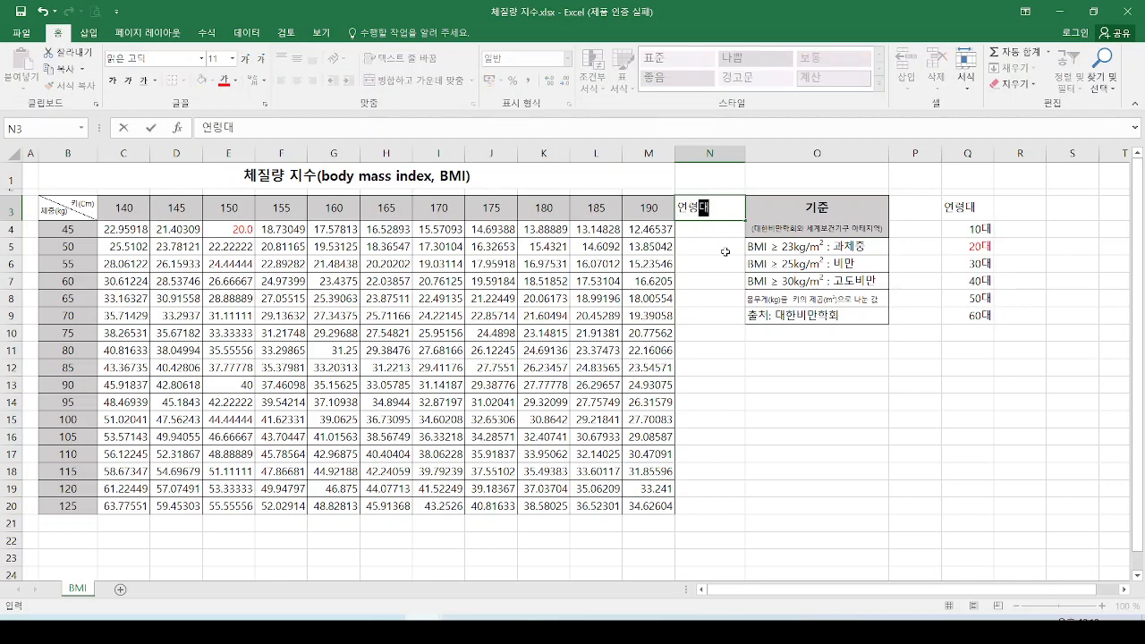
pyautogui.press('Return')
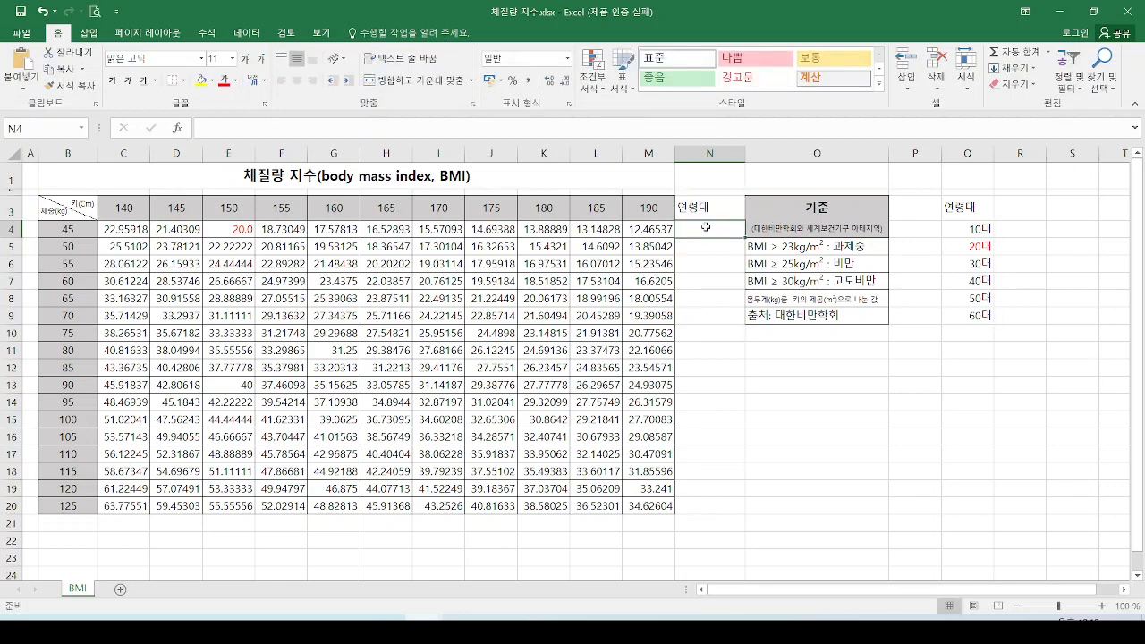
# Step: Start a data validation rule for N4:N20 and set its allowed type to 목록 (list)
pyautogui.moveTo(702, 232); pyautogui.dragTo(700, 507)
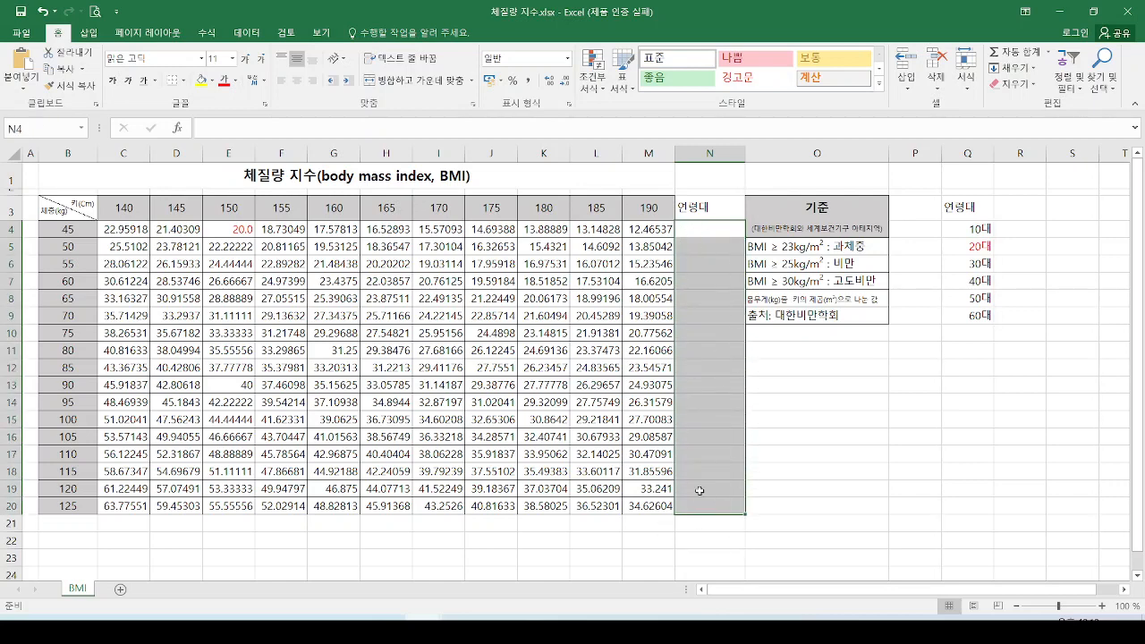
pyautogui.hotkey('ctrl', '2')
pyautogui.moveTo(666, 224)
pyautogui.mouseDown()
pyautogui.moveTo(773, 489)
pyautogui.moveTo(779, 510)
pyautogui.moveTo(758, 515)
pyautogui.mouseUp()
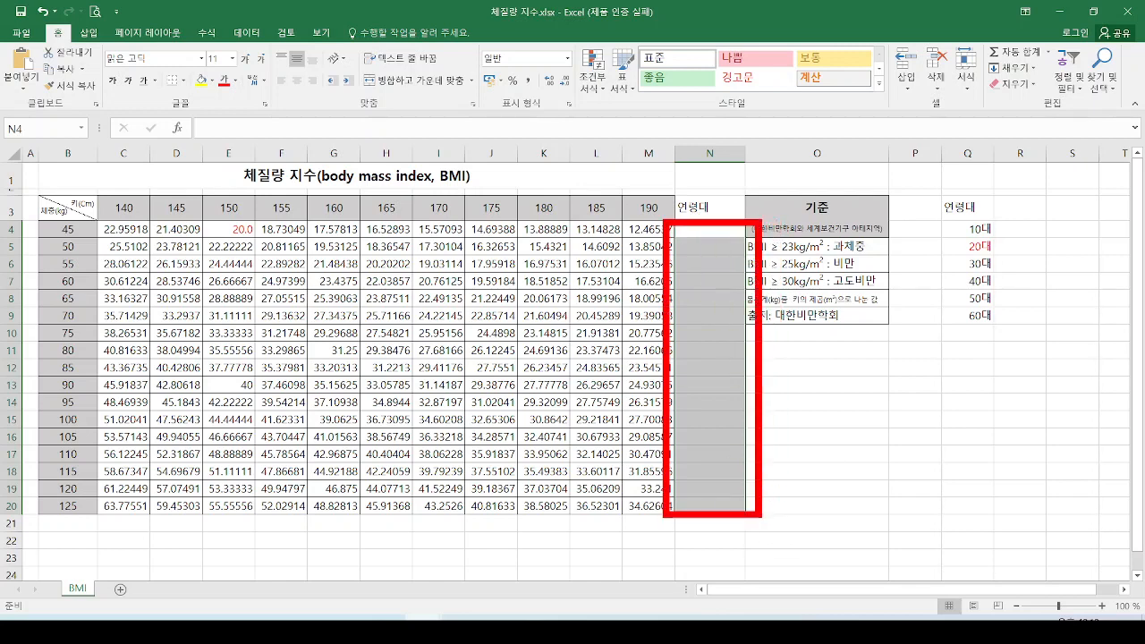
pyautogui.press('Escape')
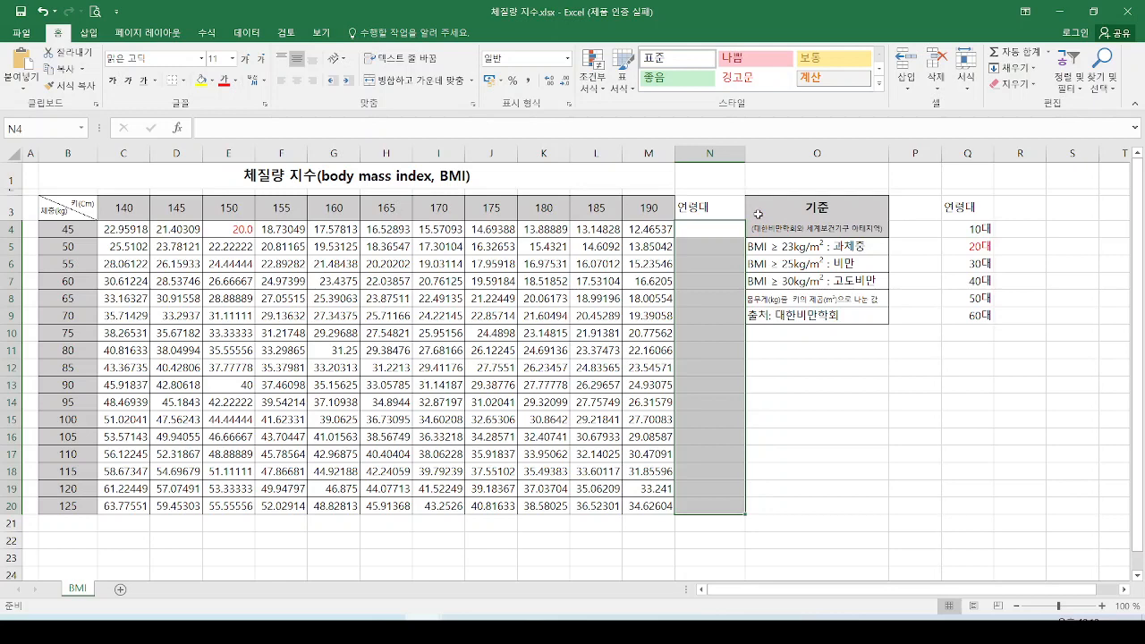
pyautogui.click(240, 36)
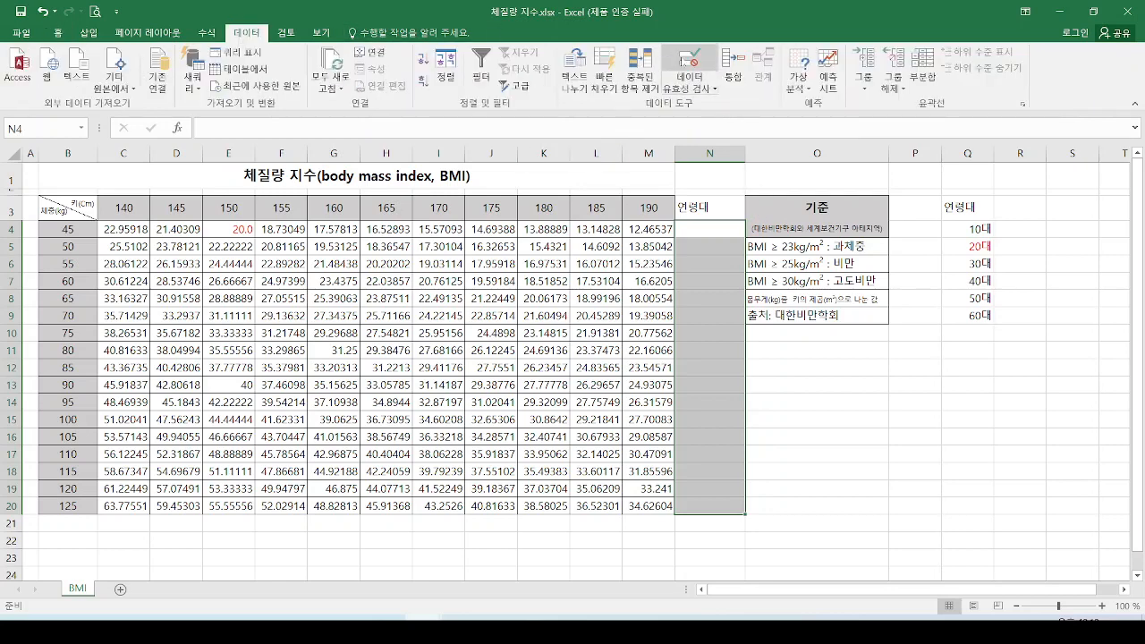
pyautogui.click(689, 61)
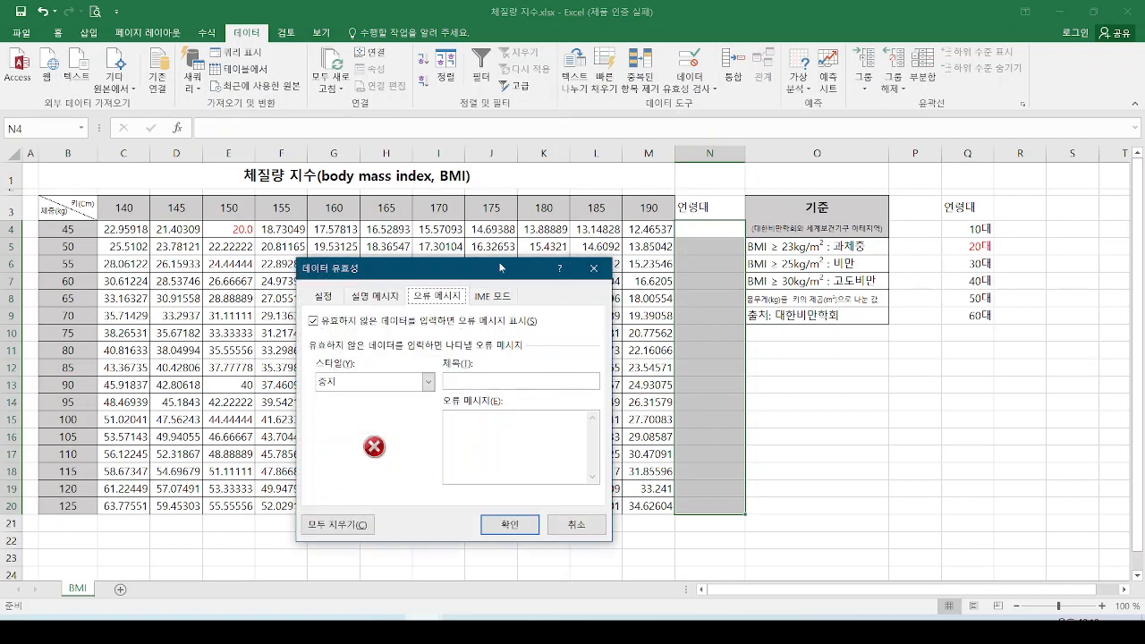
pyautogui.moveTo(499, 267); pyautogui.dragTo(499, 185)
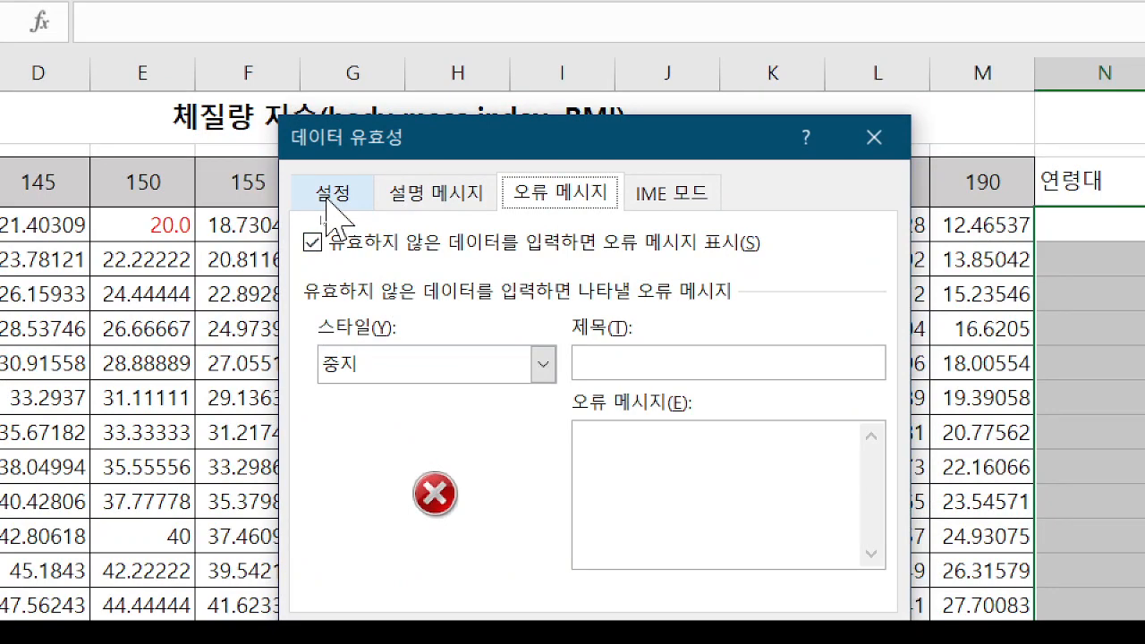
pyautogui.click(328, 199)
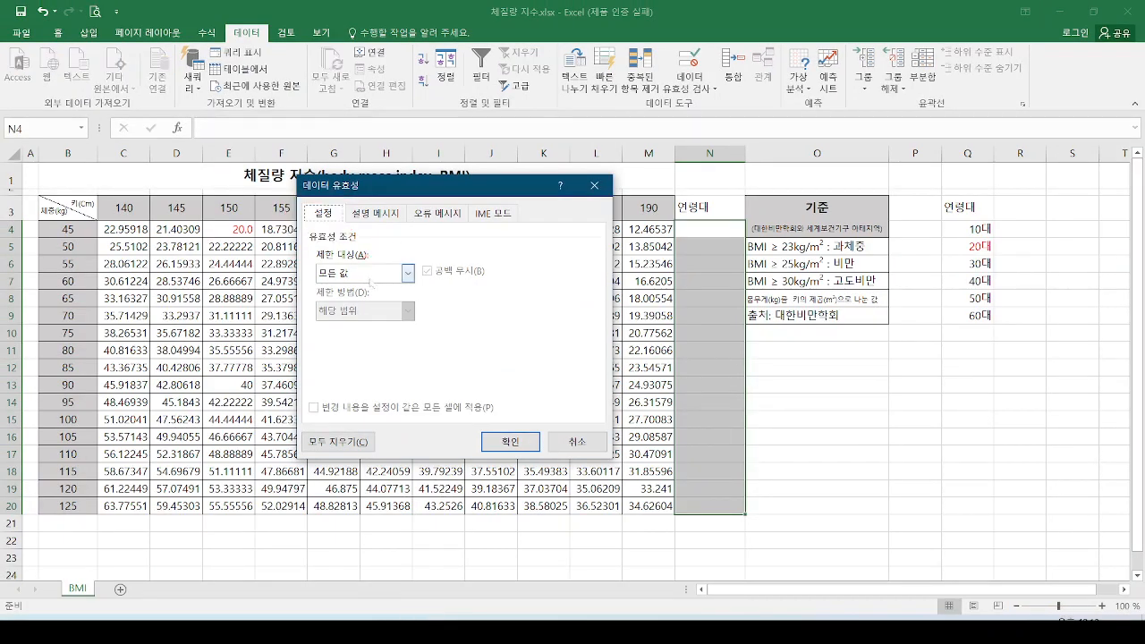
pyautogui.click(408, 273)
pyautogui.click(338, 326)
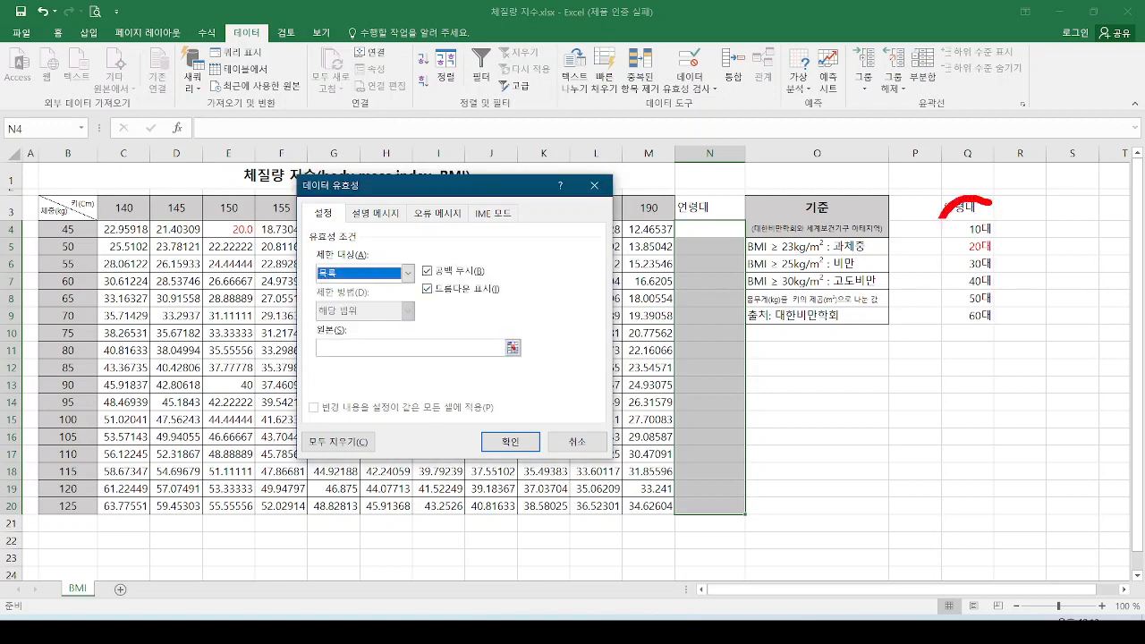
# Step: Set the list's source to =$Q$4:$Q$9 and apply the validation rule to N4:N20
pyautogui.moveTo(472, 289)
pyautogui.mouseDown()
pyautogui.moveTo(465, 312)
pyautogui.moveTo(503, 322)
pyautogui.mouseUp()
pyautogui.moveTo(358, 283)
pyautogui.mouseDown()
pyautogui.moveTo(295, 268)
pyautogui.moveTo(407, 295)
pyautogui.mouseUp()
pyautogui.press('Escape')
pyautogui.click(401, 348)
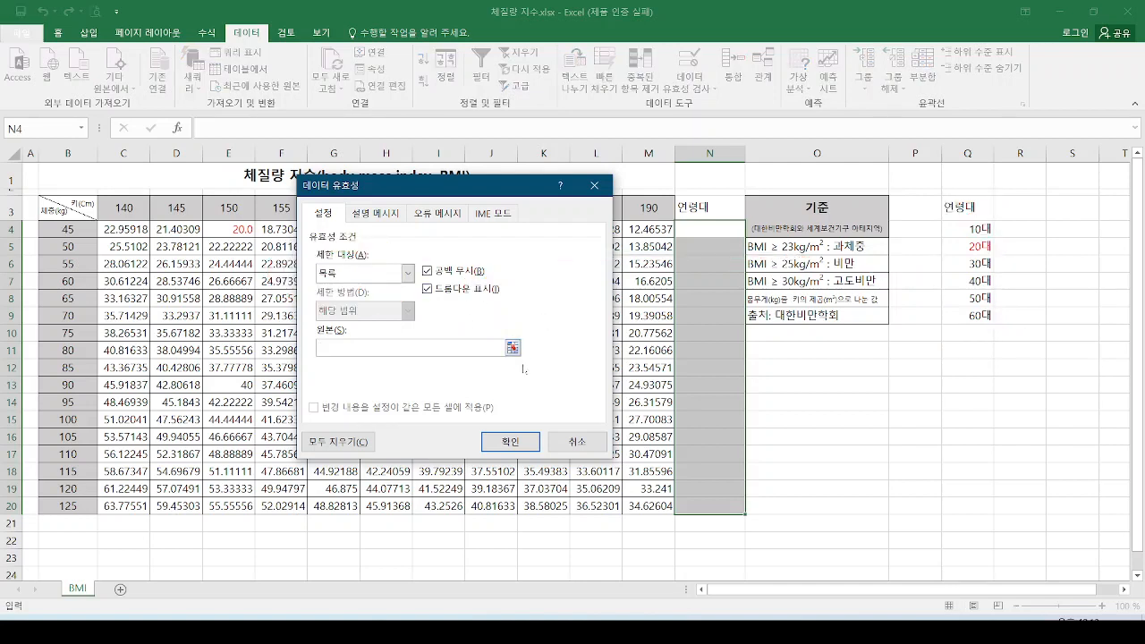
pyautogui.moveTo(956, 218); pyautogui.dragTo(1007, 337)
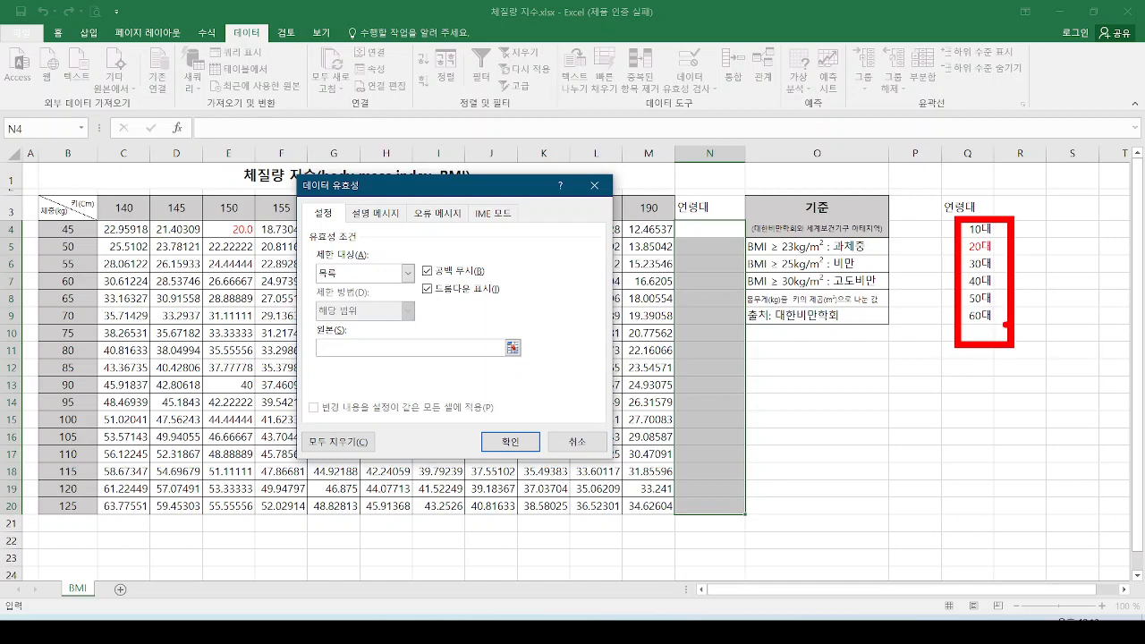
pyautogui.press('Escape')
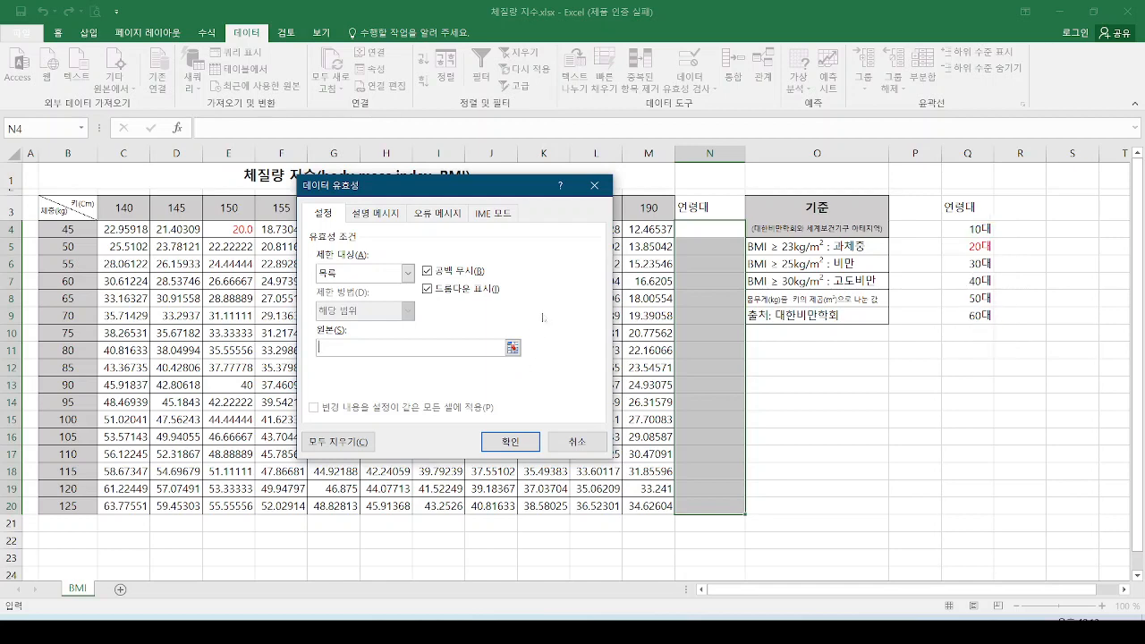
pyautogui.moveTo(979, 227); pyautogui.dragTo(979, 313)
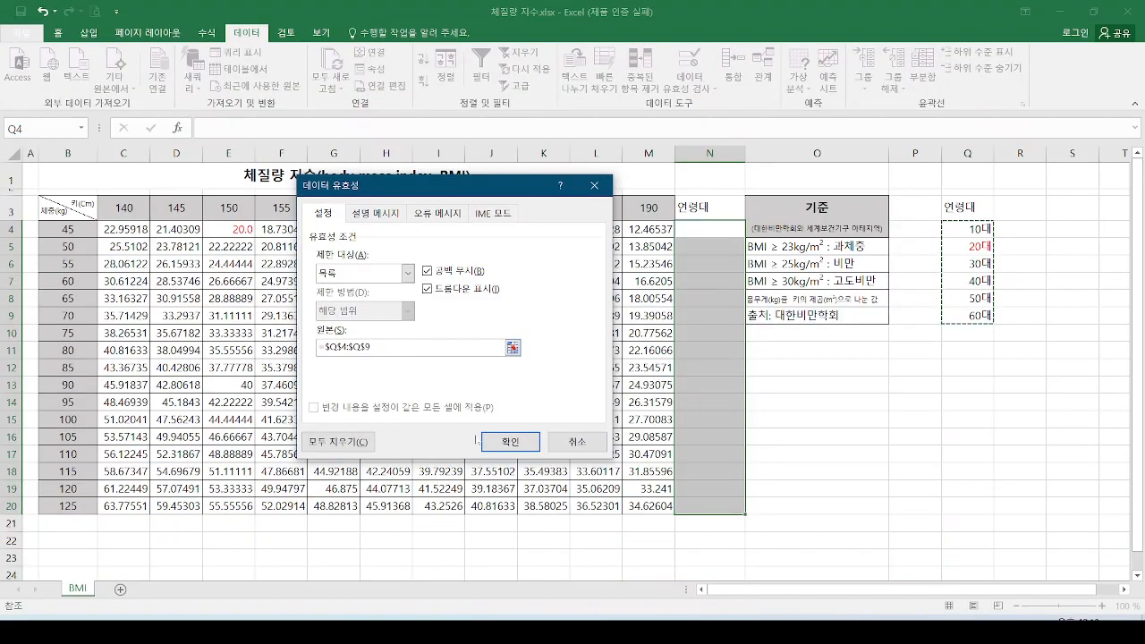
pyautogui.click(501, 442)
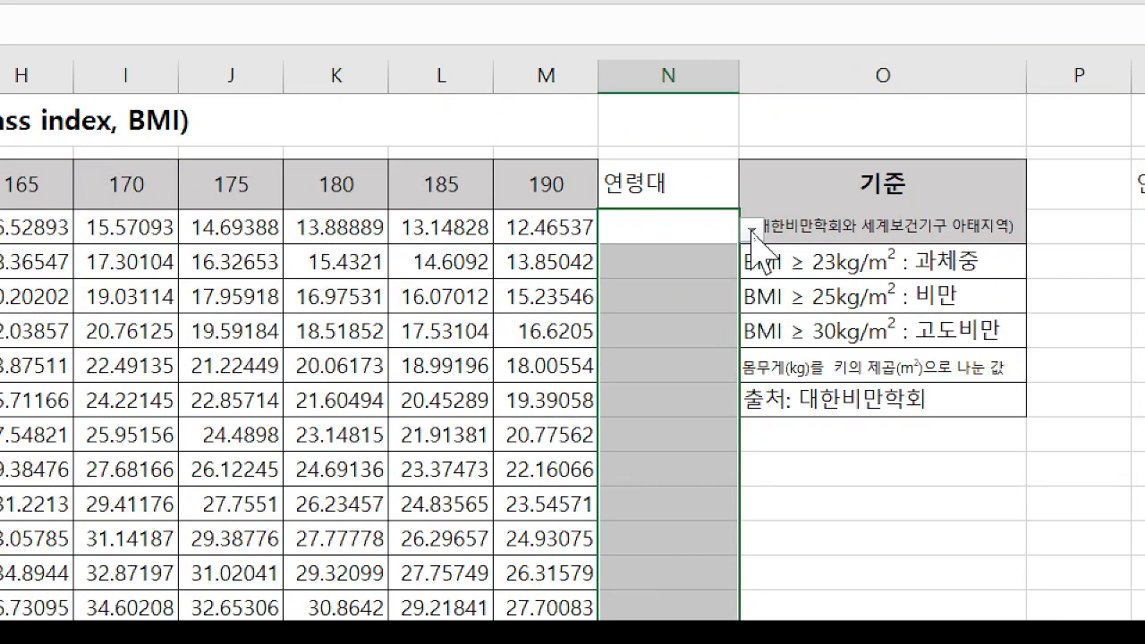
# Step: Choose 10대 for N4, 40대 for N5 and 50대 for N6 from the cells' validation lists
pyautogui.click(751, 231)
pyautogui.press('Escape')
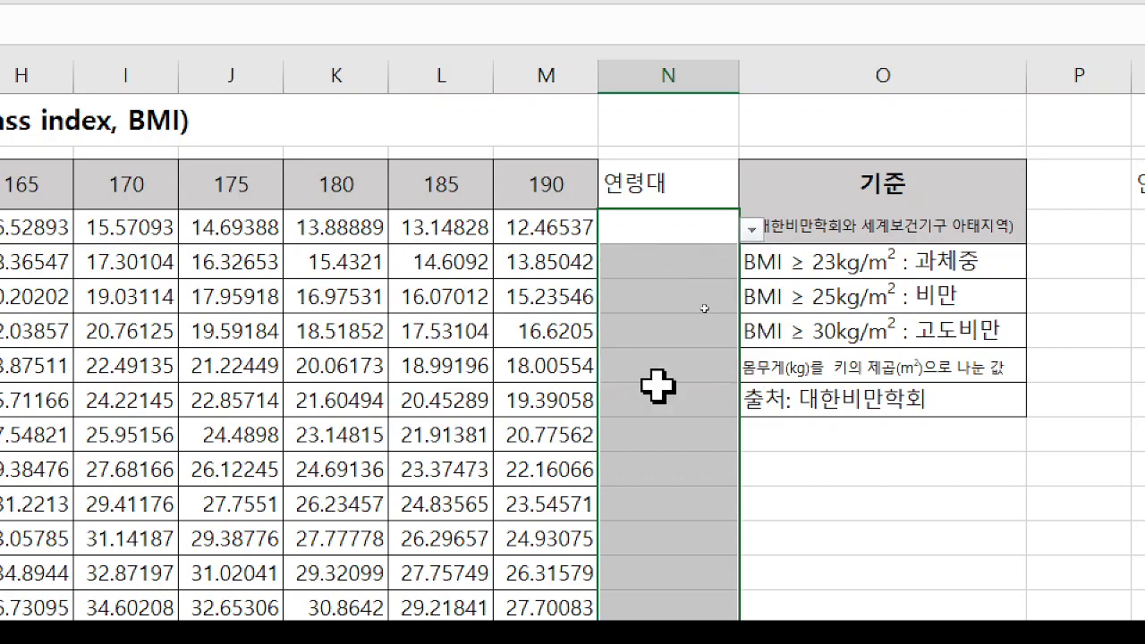
pyautogui.click(720, 261)
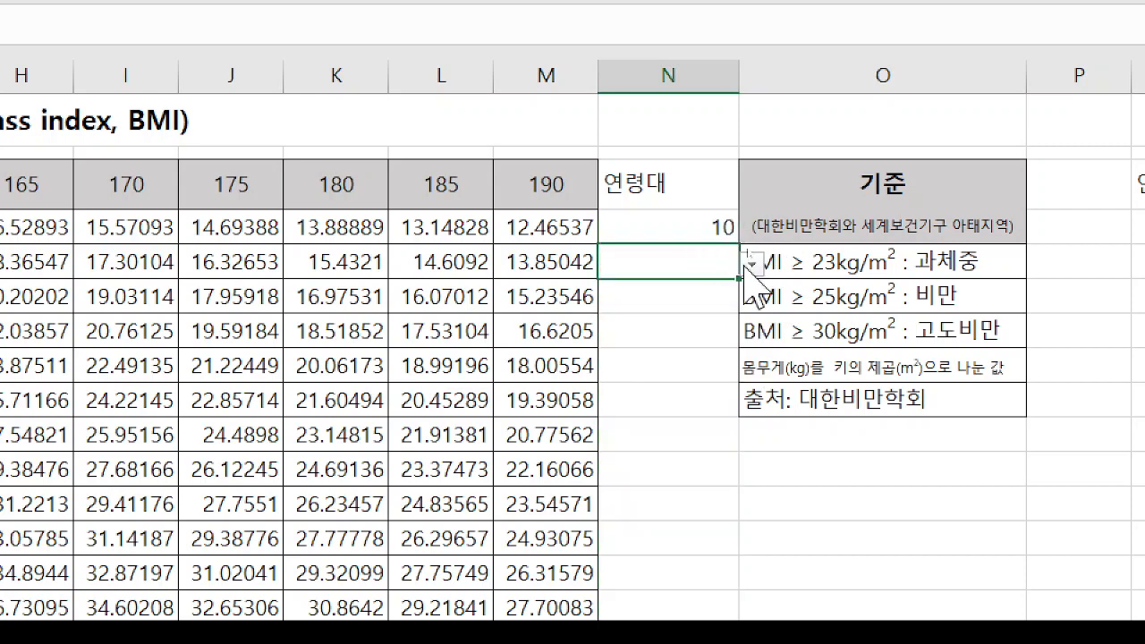
pyautogui.click(751, 263)
pyautogui.click(693, 356)
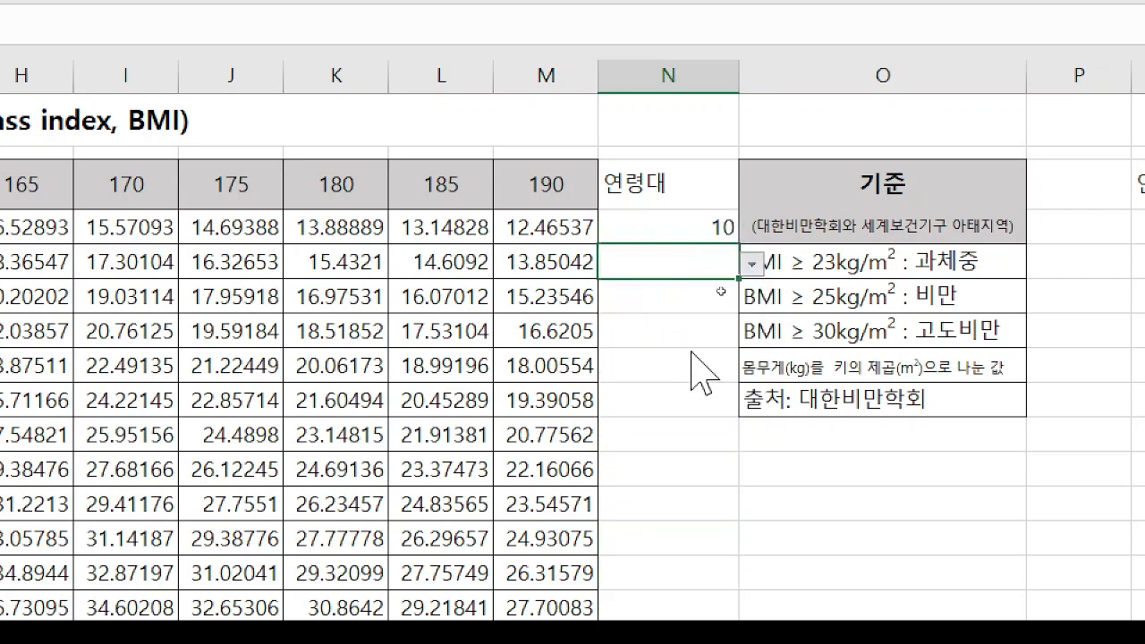
pyautogui.click(688, 298)
pyautogui.click(752, 298)
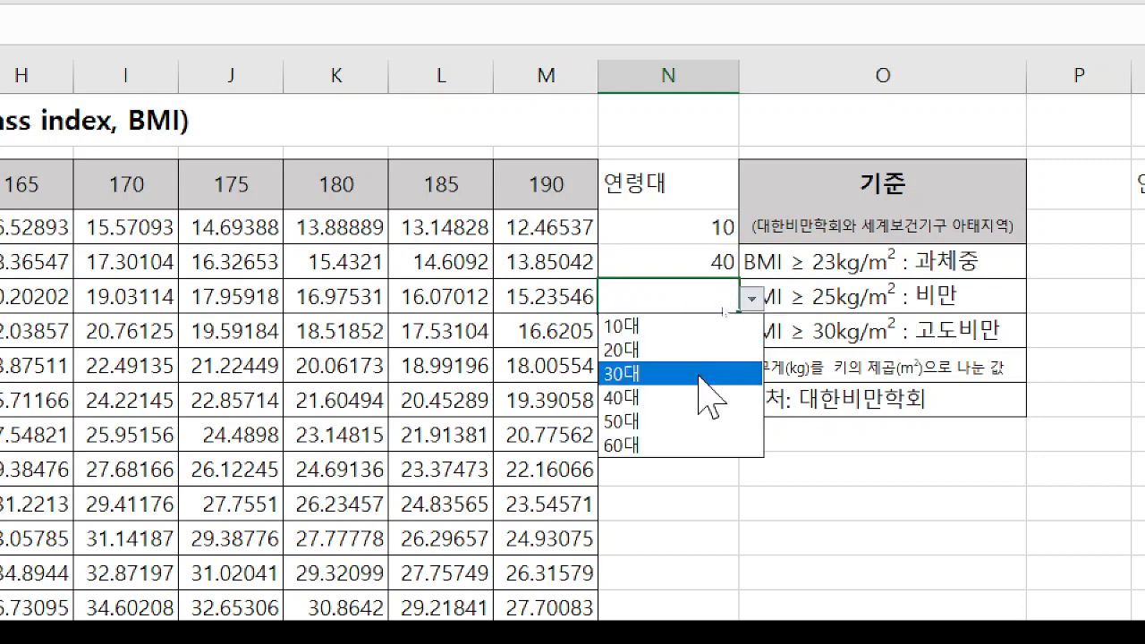
pyautogui.click(678, 422)
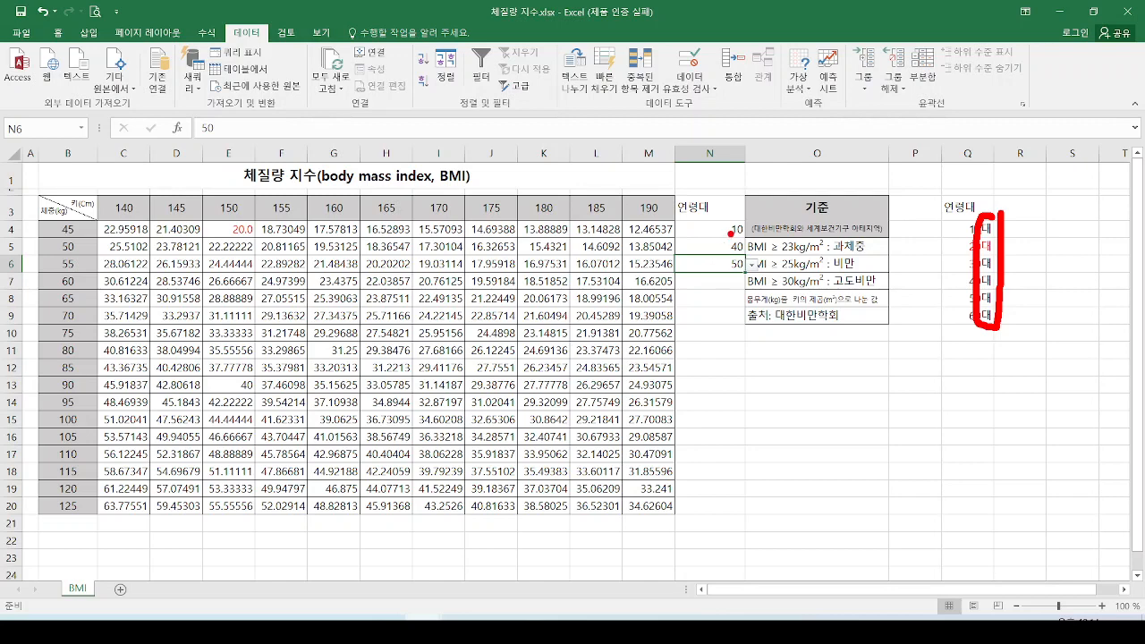
pyautogui.moveTo(722, 226)
pyautogui.mouseDown()
pyautogui.moveTo(696, 437)
pyautogui.moveTo(736, 212)
pyautogui.mouseUp()
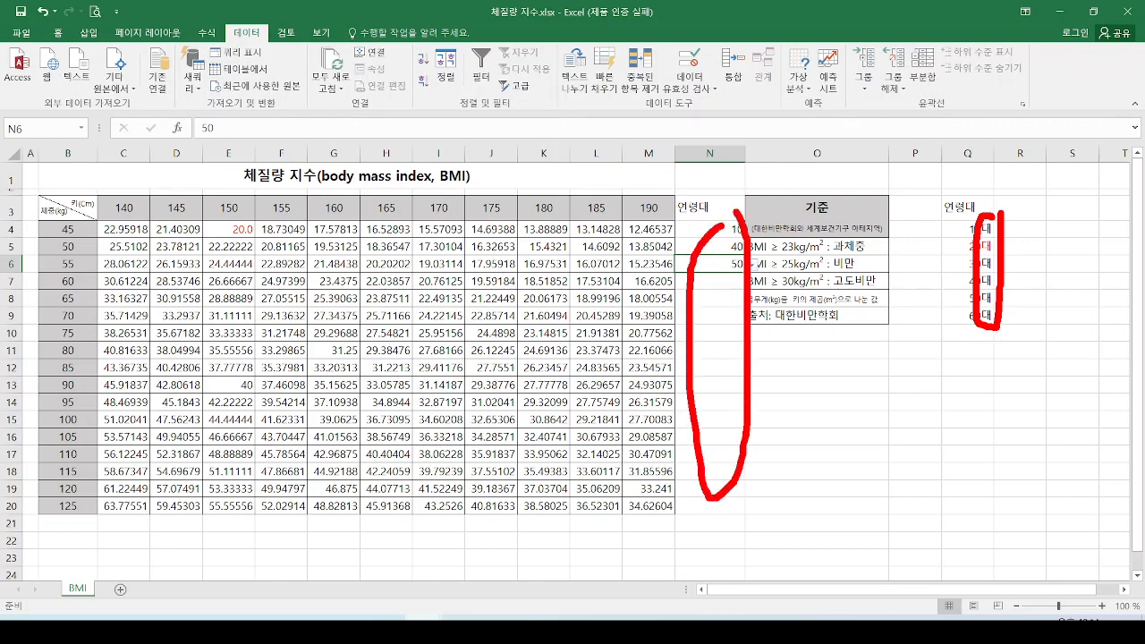
pyautogui.press('Escape')
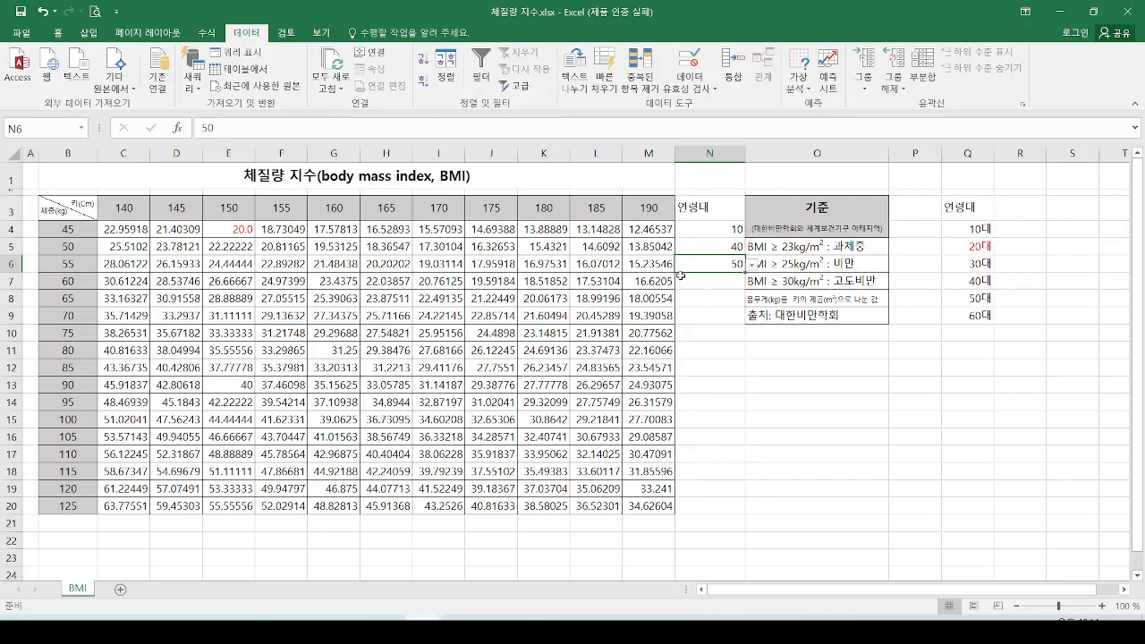
pyautogui.moveTo(712, 230); pyautogui.dragTo(708, 505)
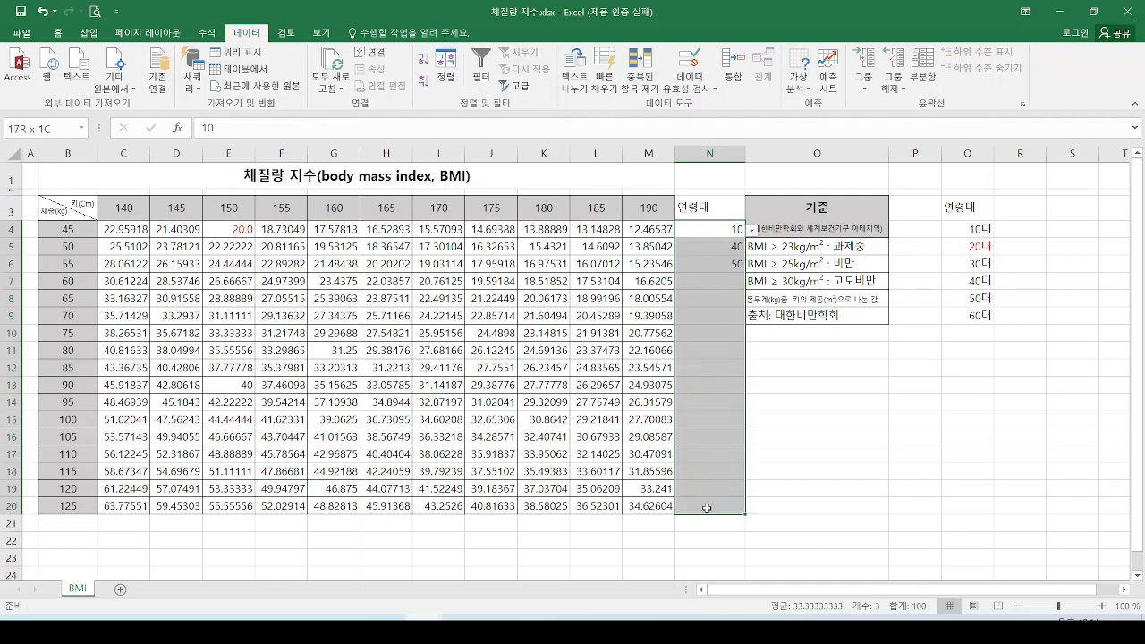
pyautogui.moveTo(707, 508); pyautogui.dragTo(706, 509)
pyautogui.moveTo(736, 218)
pyautogui.mouseDown()
pyautogui.moveTo(633, 528)
pyautogui.moveTo(736, 260)
pyautogui.moveTo(721, 189)
pyautogui.mouseUp()
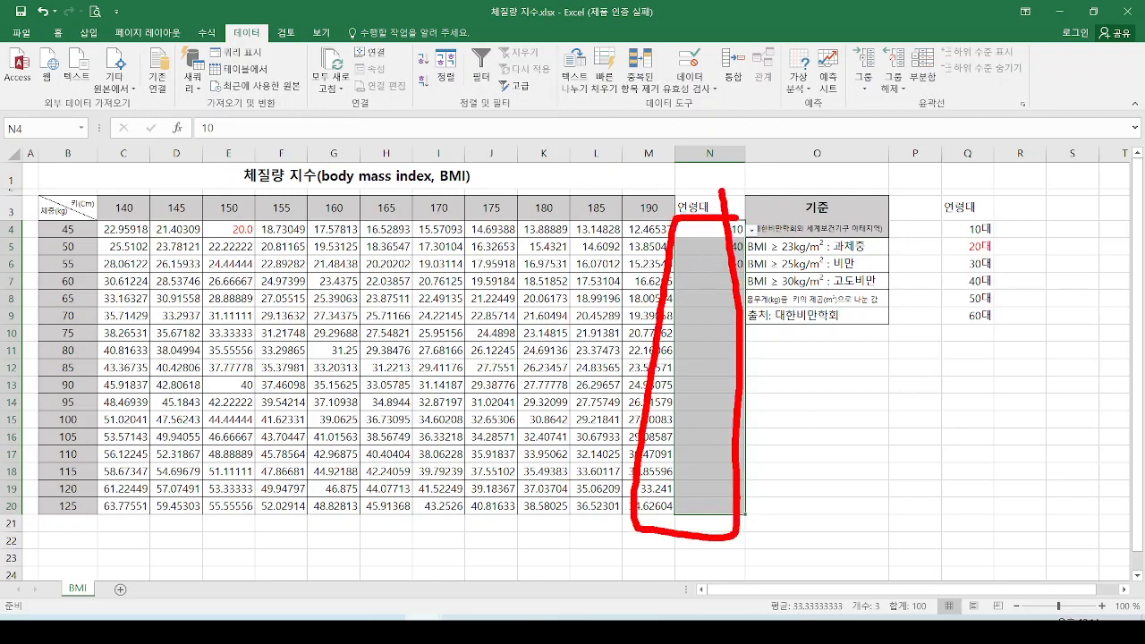
pyautogui.moveTo(741, 526); pyautogui.dragTo(757, 580)
pyautogui.moveTo(735, 220)
pyautogui.mouseDown()
pyautogui.moveTo(752, 272)
pyautogui.moveTo(729, 521)
pyautogui.moveTo(756, 575)
pyautogui.mouseUp()
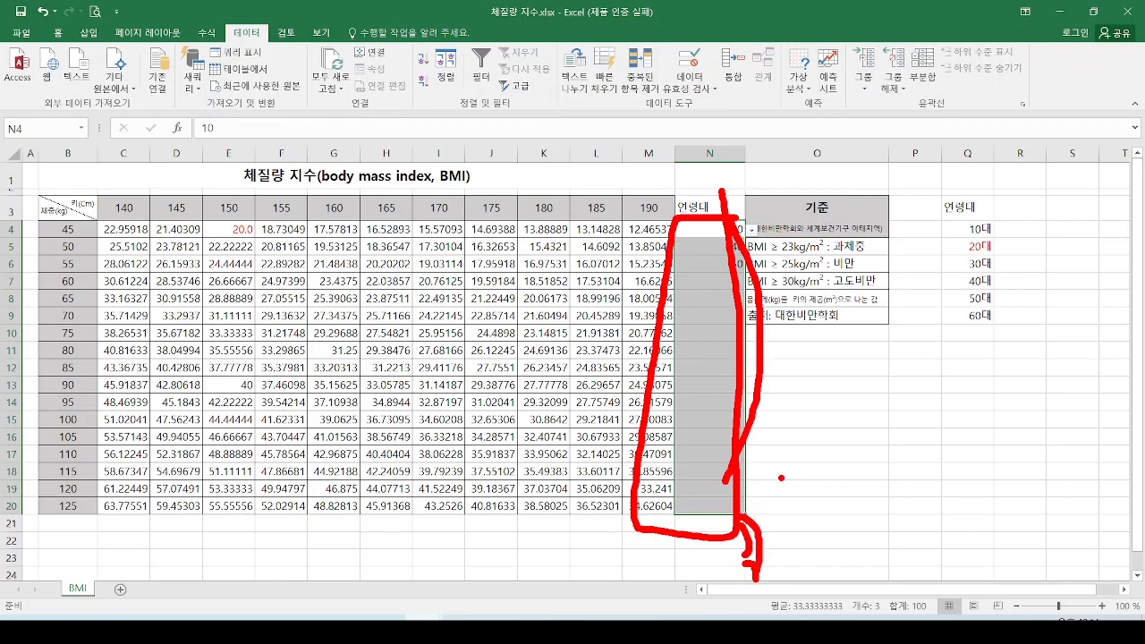
pyautogui.press('Escape')
pyautogui.hotkey('ctrl', '4')
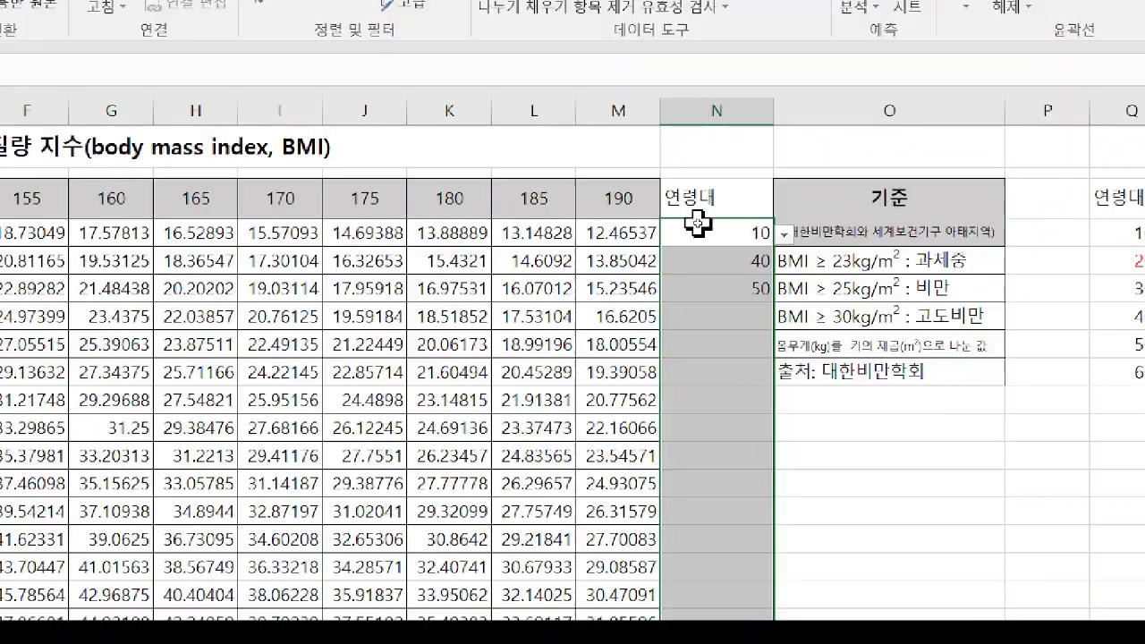
pyautogui.click(729, 82)
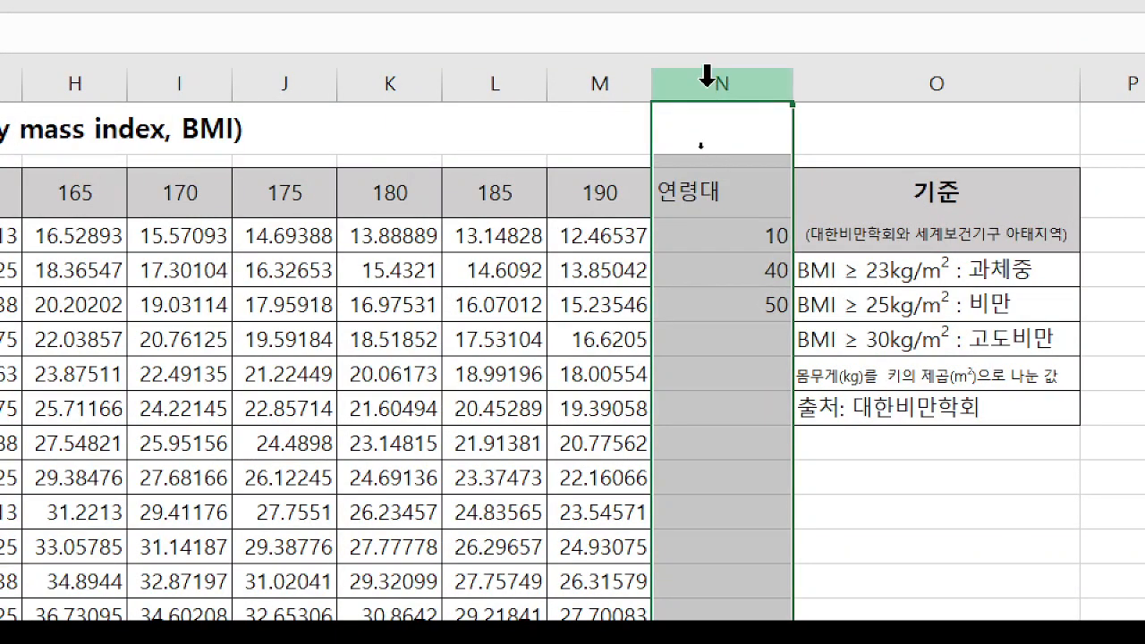
pyautogui.press('Escape')
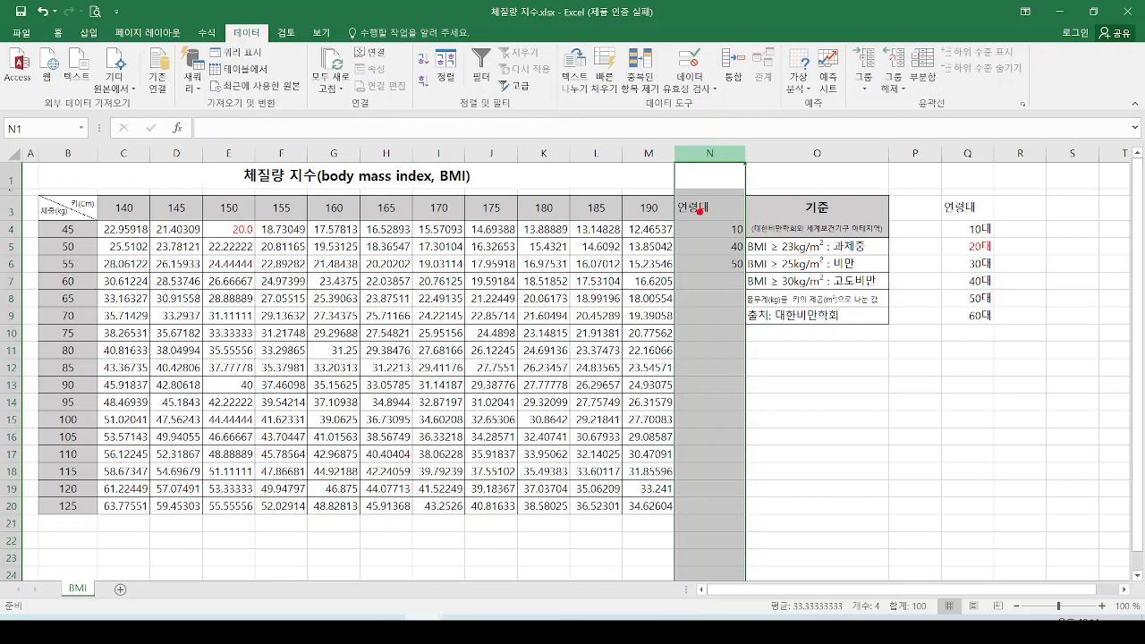
pyautogui.moveTo(673, 164); pyautogui.dragTo(747, 583)
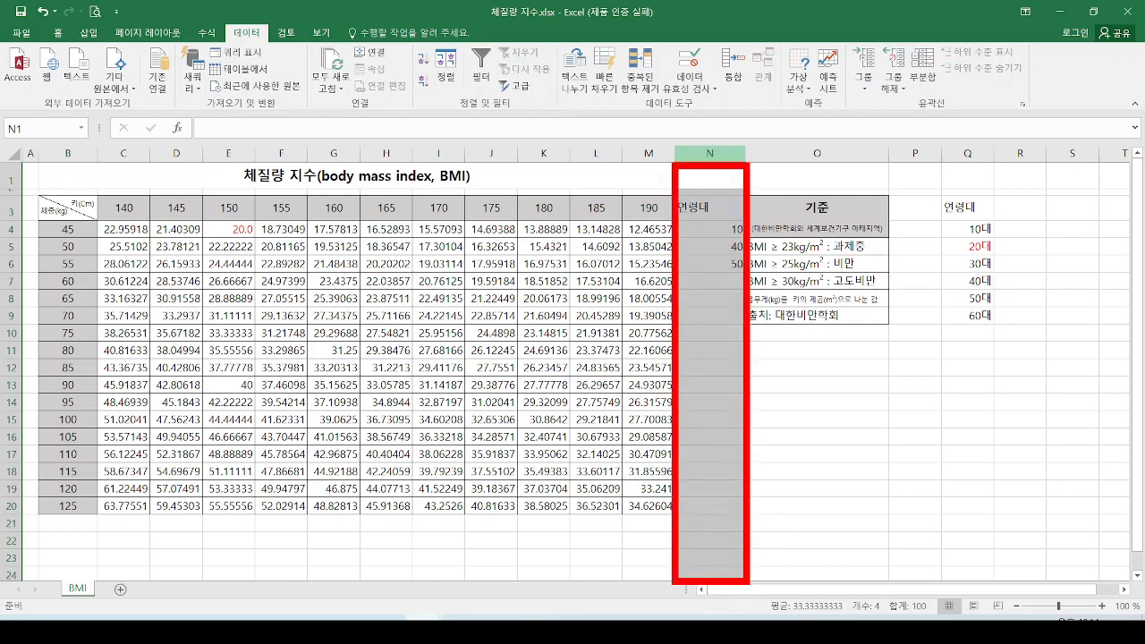
pyautogui.moveTo(803, 255)
pyautogui.mouseDown()
pyautogui.moveTo(747, 263)
pyautogui.moveTo(782, 295)
pyautogui.mouseUp()
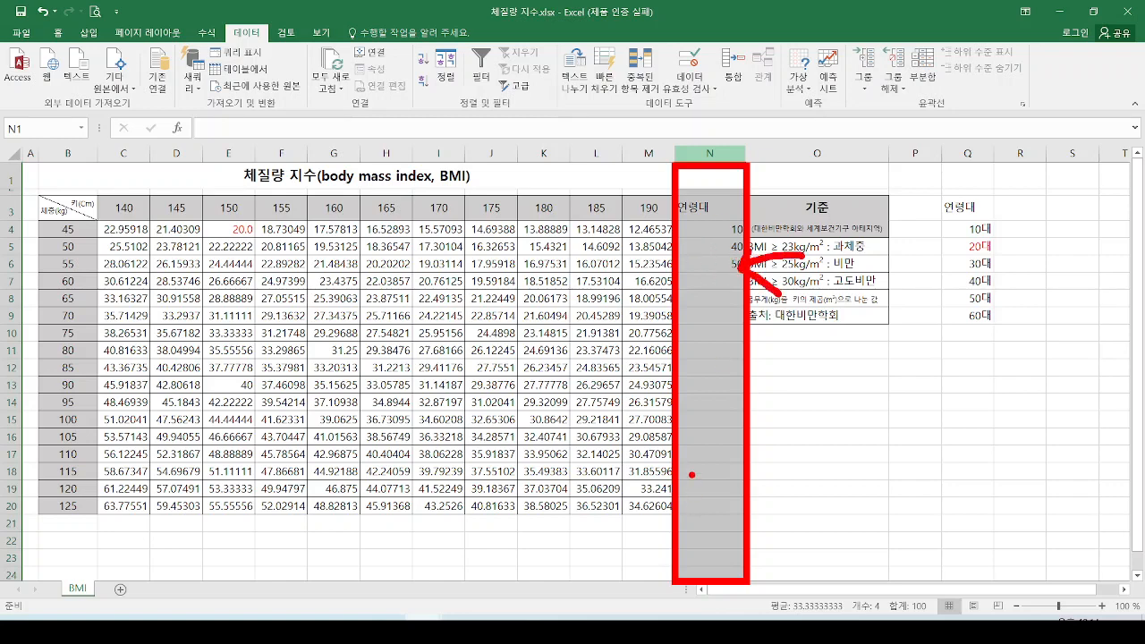
pyautogui.moveTo(1017, 215)
pyautogui.mouseDown()
pyautogui.moveTo(983, 219)
pyautogui.moveTo(984, 336)
pyautogui.moveTo(995, 230)
pyautogui.mouseUp()
pyautogui.moveTo(908, 266)
pyautogui.mouseDown()
pyautogui.moveTo(751, 266)
pyautogui.moveTo(794, 327)
pyautogui.mouseUp()
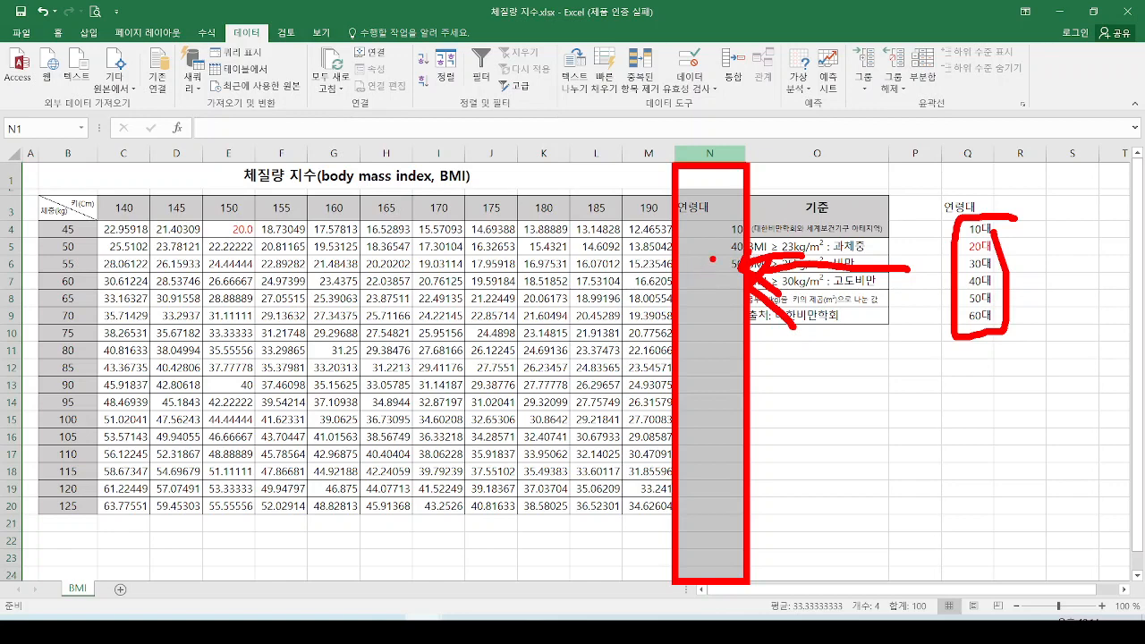
pyautogui.press('Escape')
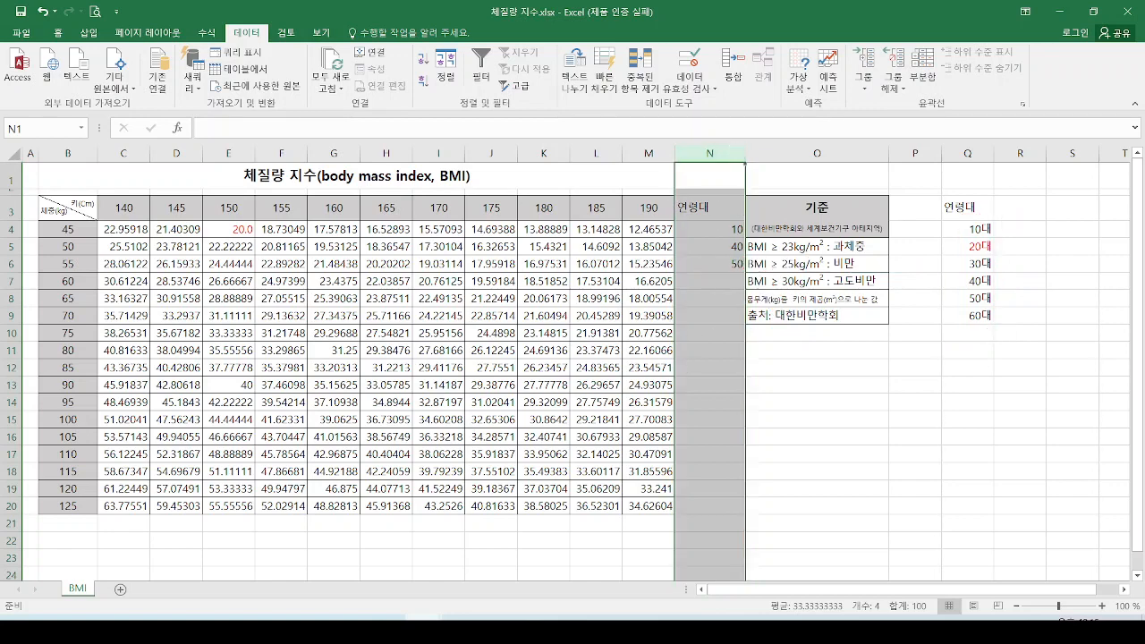
pyautogui.moveTo(710, 73)
pyautogui.mouseDown()
pyautogui.moveTo(716, 27)
pyautogui.moveTo(721, 68)
pyautogui.mouseUp()
pyautogui.moveTo(936, 212)
pyautogui.mouseDown()
pyautogui.moveTo(922, 238)
pyautogui.moveTo(970, 222)
pyautogui.mouseUp()
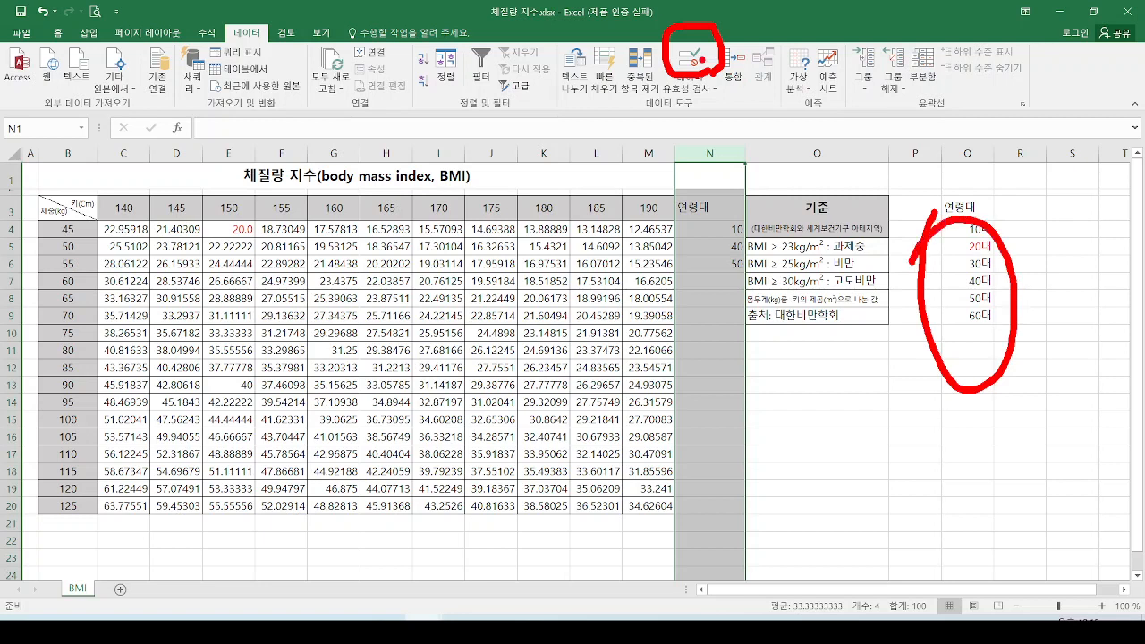
pyautogui.press('Escape')
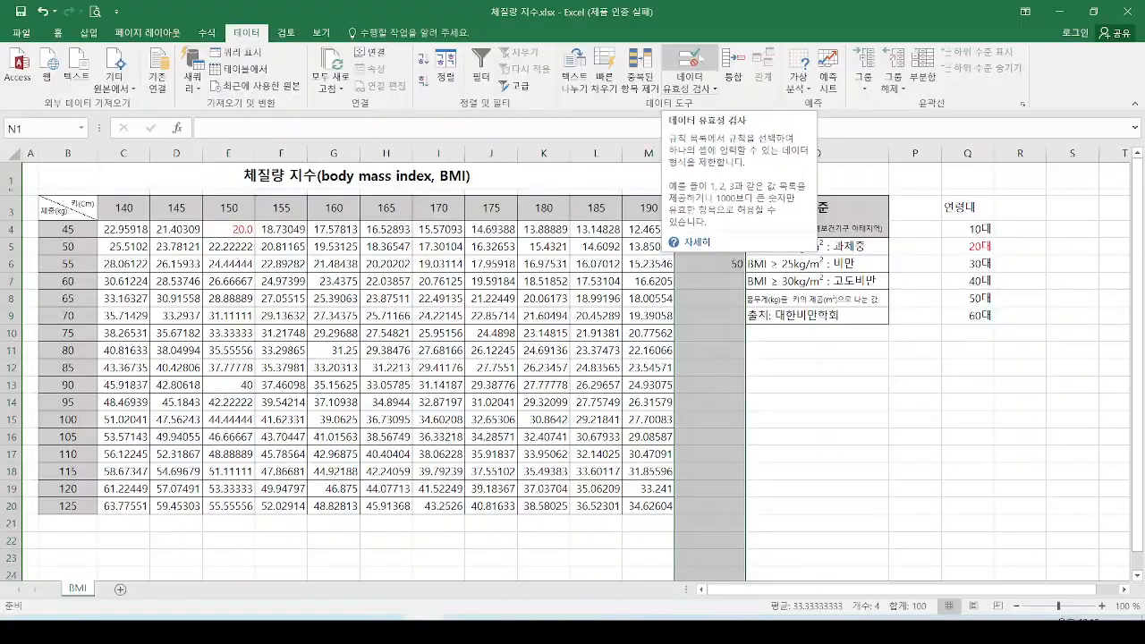
pyautogui.click(690, 65)
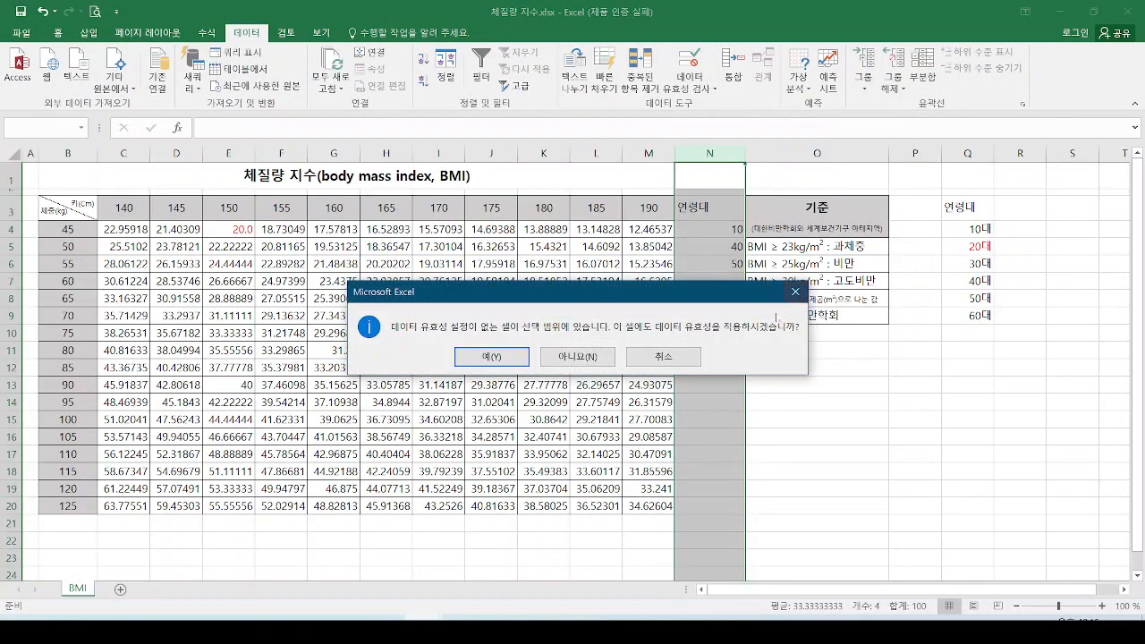
pyautogui.press('Escape')
pyautogui.click(733, 170)
pyautogui.moveTo(722, 205); pyautogui.dragTo(710, 563)
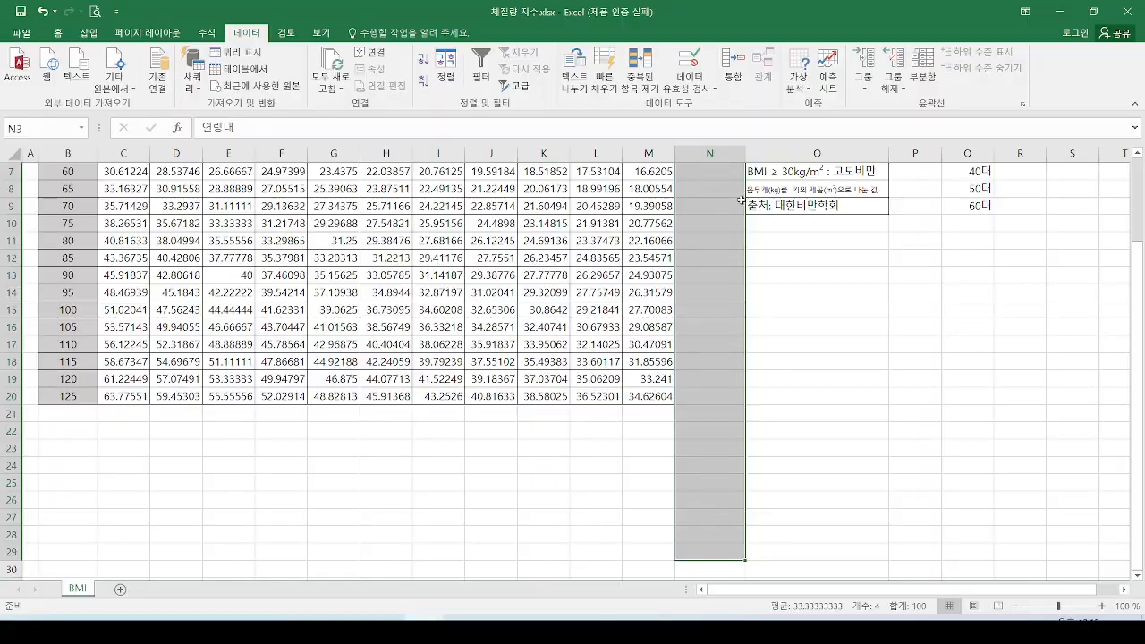
pyautogui.scroll(2, 741, 200)
pyautogui.moveTo(709, 229); pyautogui.dragTo(709, 452)
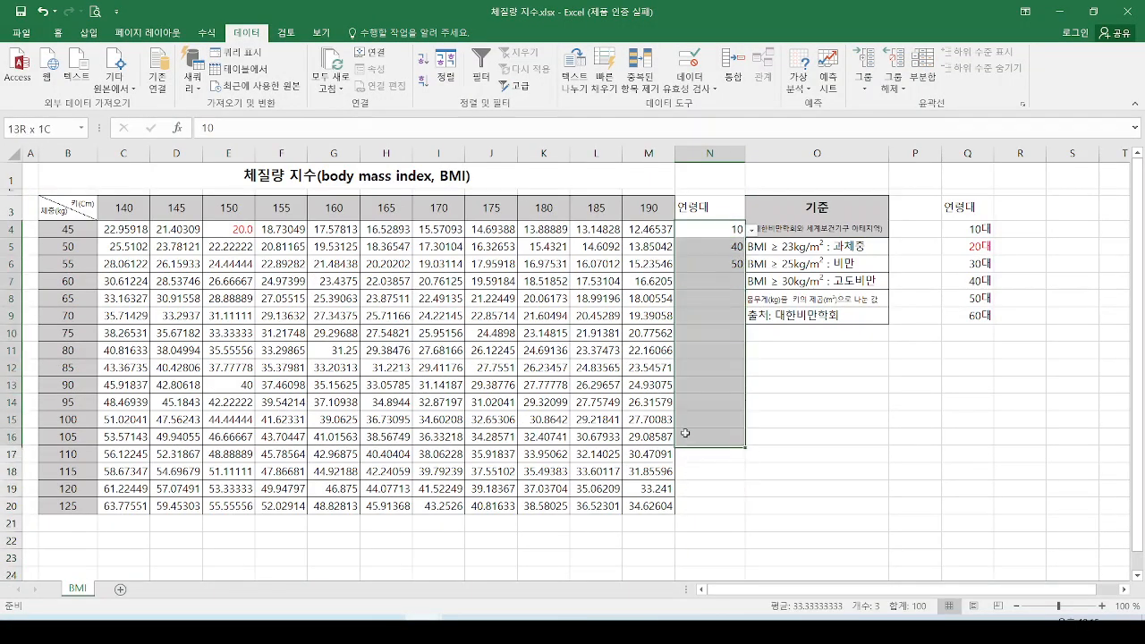
# Step: Select the whole 연령대 column N and open its cell format settings
pyautogui.click(698, 153)
pyautogui.moveTo(703, 185)
pyautogui.mouseDown()
pyautogui.moveTo(702, 172)
pyautogui.moveTo(747, 156)
pyautogui.moveTo(783, 190)
pyautogui.mouseUp()
pyautogui.moveTo(690, 220)
pyautogui.mouseDown()
pyautogui.moveTo(744, 376)
pyautogui.moveTo(691, 221)
pyautogui.mouseUp()
pyautogui.moveTo(786, 351)
pyautogui.mouseDown()
pyautogui.moveTo(784, 385)
pyautogui.moveTo(843, 398)
pyautogui.mouseUp()
pyautogui.moveTo(845, 345)
pyautogui.mouseDown()
pyautogui.moveTo(851, 410)
pyautogui.moveTo(876, 376)
pyautogui.mouseUp()
pyautogui.moveTo(871, 362); pyautogui.dragTo(874, 433)
pyautogui.moveTo(910, 348)
pyautogui.mouseDown()
pyautogui.moveTo(895, 387)
pyautogui.moveTo(914, 410)
pyautogui.mouseUp()
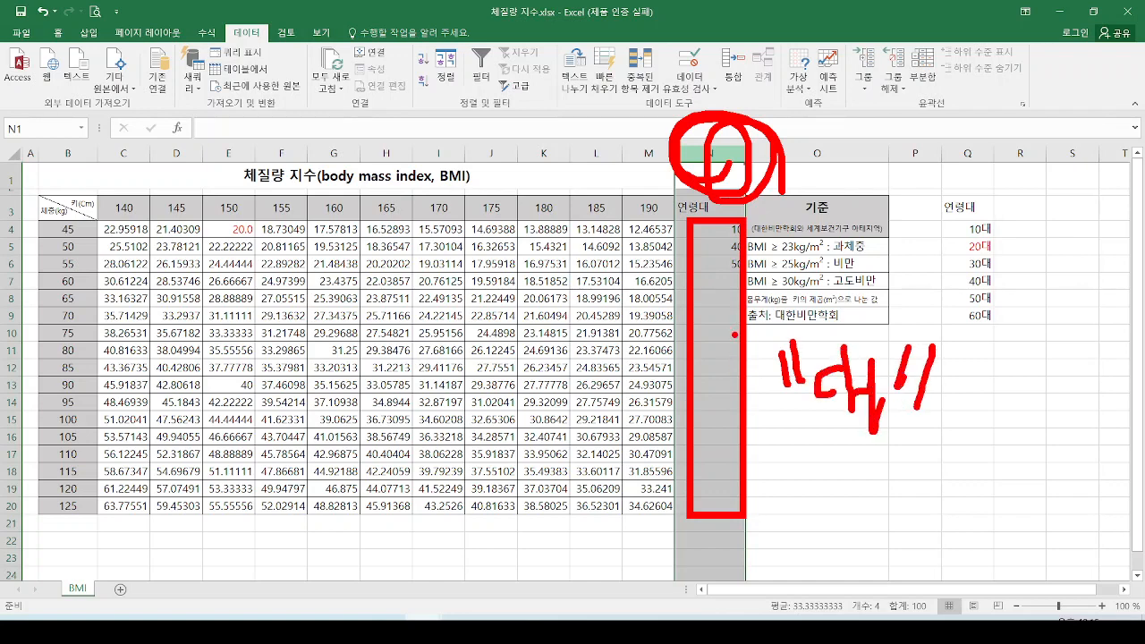
pyautogui.press('Escape')
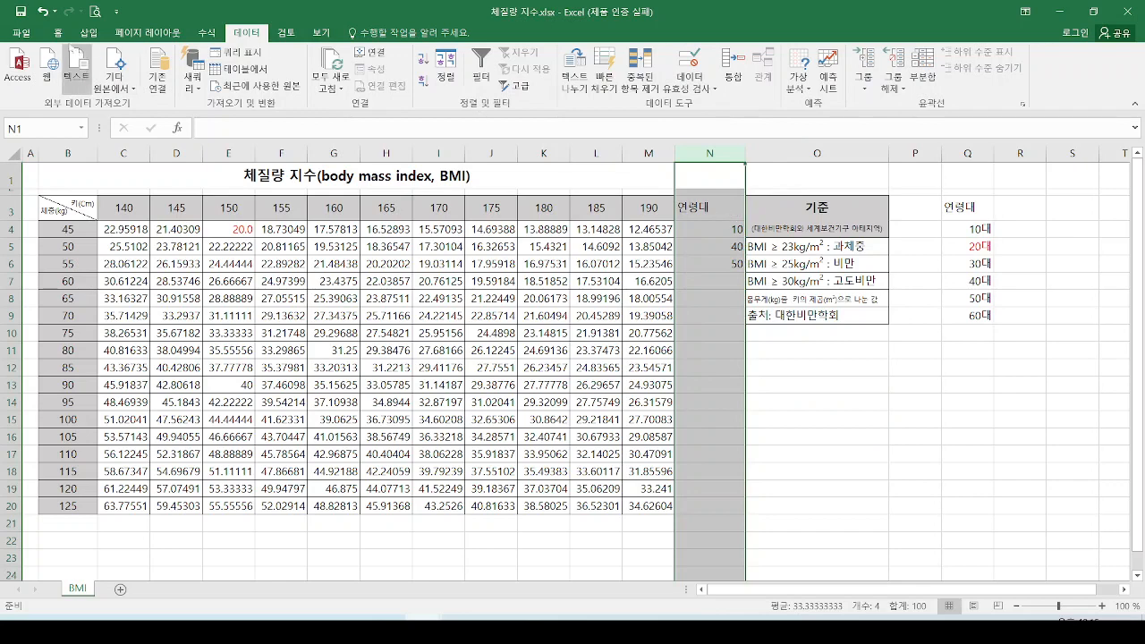
pyautogui.click(58, 32)
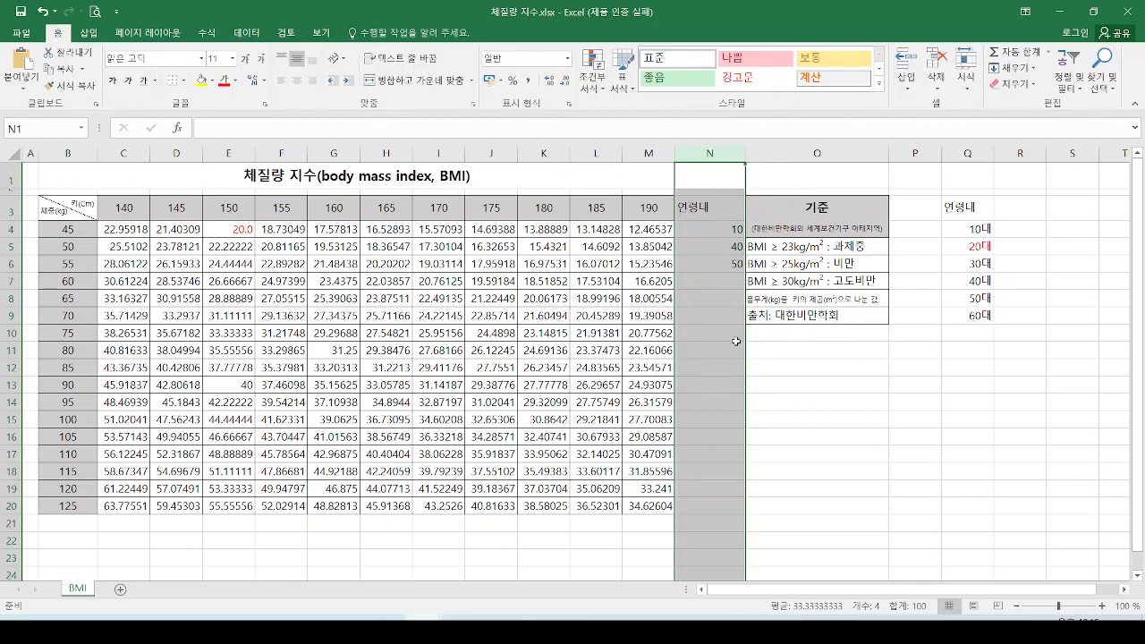
pyautogui.hotkey('ctrl', '1')
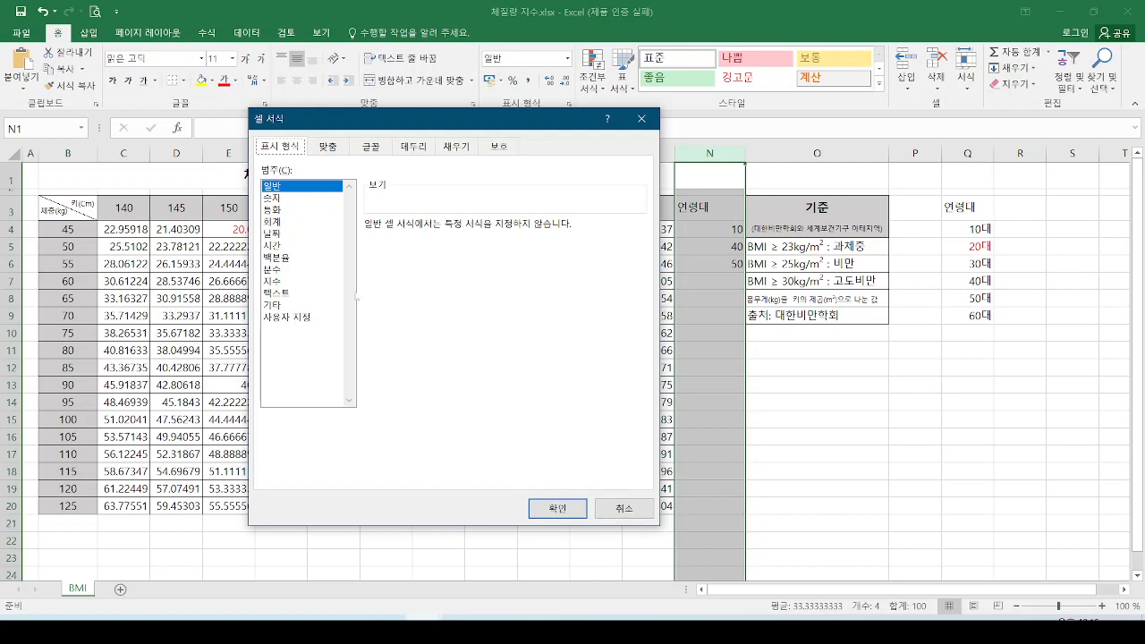
pyautogui.moveTo(311, 324)
pyautogui.mouseDown()
pyautogui.moveTo(286, 342)
pyautogui.moveTo(269, 309)
pyautogui.moveTo(326, 352)
pyautogui.mouseUp()
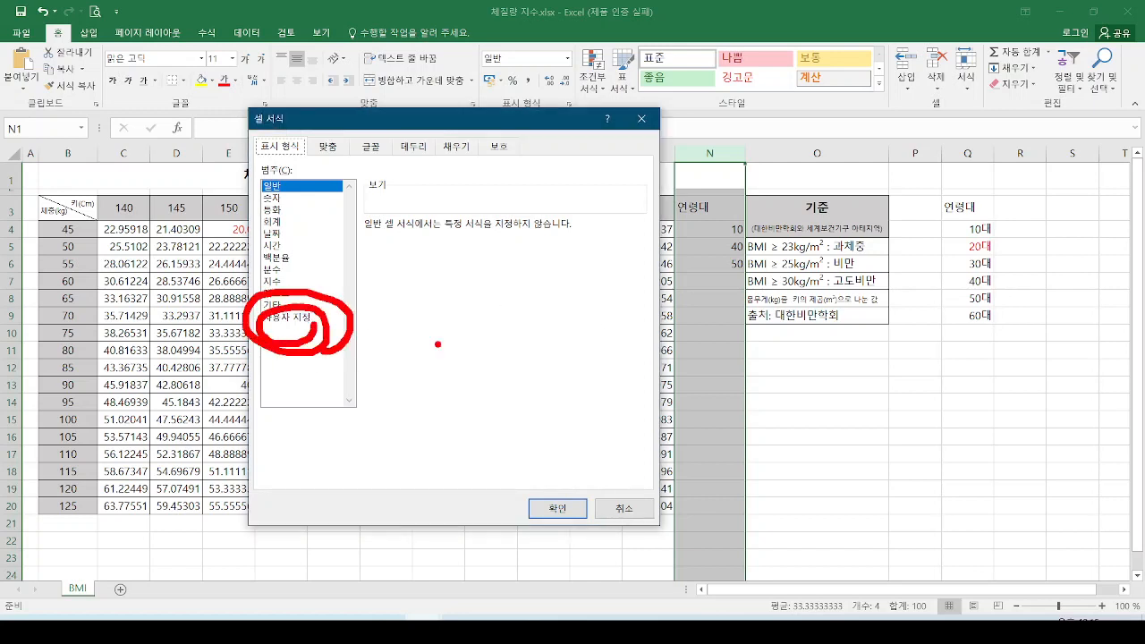
pyautogui.moveTo(752, 223)
pyautogui.mouseDown()
pyautogui.moveTo(711, 425)
pyautogui.moveTo(757, 208)
pyautogui.mouseUp()
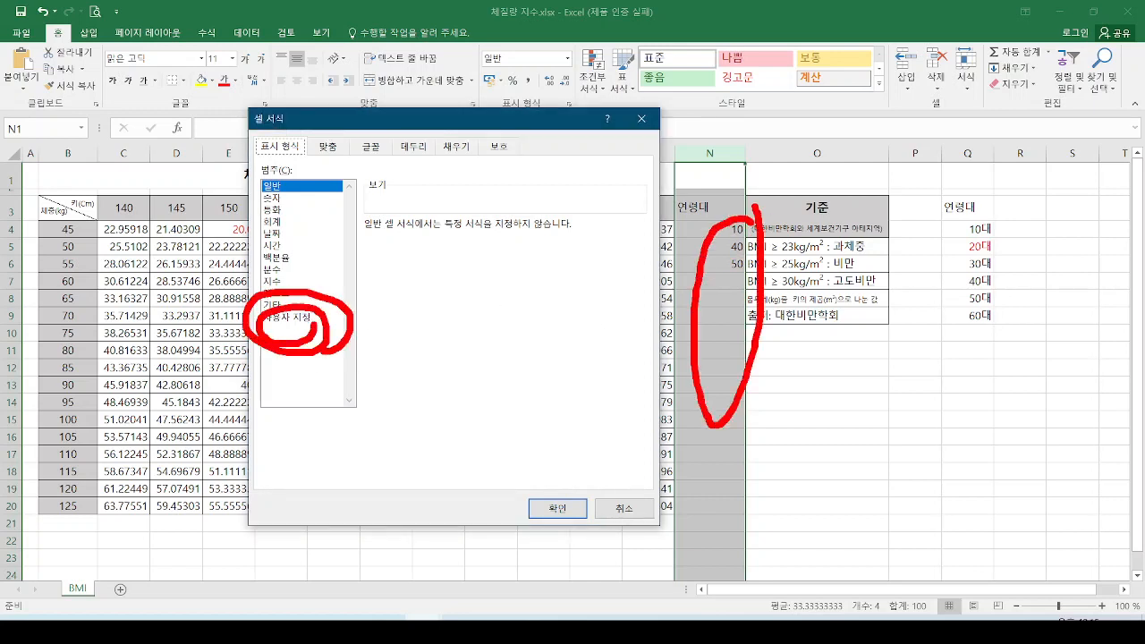
pyautogui.moveTo(822, 230); pyautogui.dragTo(766, 261)
pyautogui.moveTo(777, 234)
pyautogui.mouseDown()
pyautogui.moveTo(766, 261)
pyautogui.moveTo(793, 291)
pyautogui.moveTo(809, 353)
pyautogui.mouseUp()
pyautogui.moveTo(813, 304)
pyautogui.mouseDown()
pyautogui.moveTo(836, 351)
pyautogui.moveTo(861, 355)
pyautogui.mouseUp()
pyautogui.moveTo(870, 315)
pyautogui.mouseDown()
pyautogui.moveTo(876, 364)
pyautogui.moveTo(893, 345)
pyautogui.moveTo(898, 392)
pyautogui.mouseUp()
pyautogui.moveTo(914, 302); pyautogui.dragTo(905, 331)
pyautogui.moveTo(941, 291); pyautogui.dragTo(929, 336)
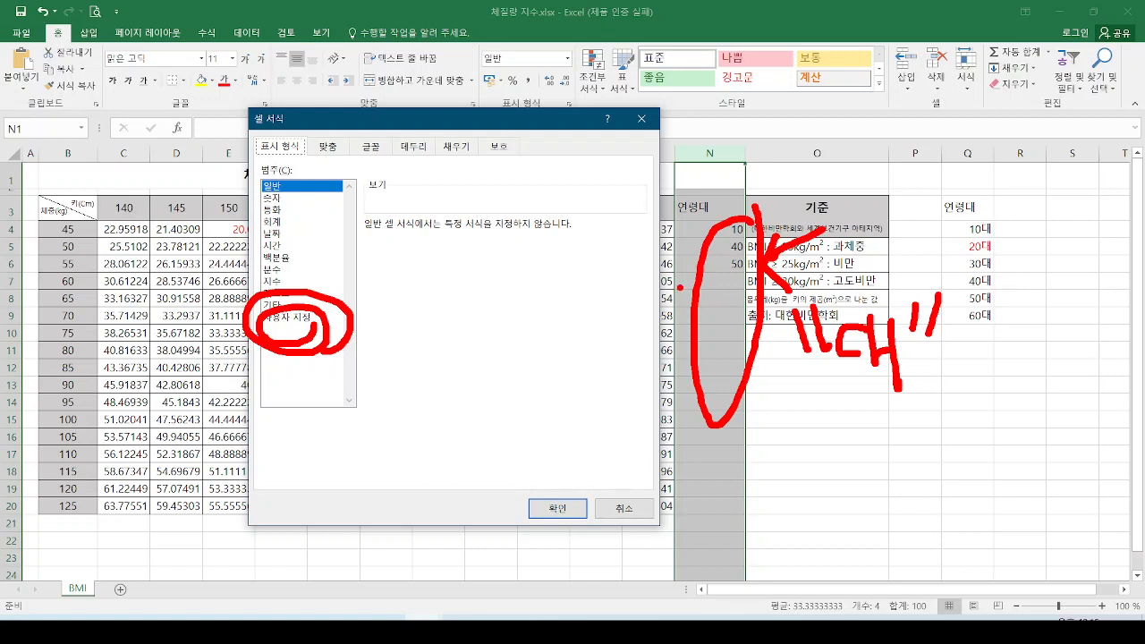
pyautogui.press('Escape')
# Step: Apply the custom (사용자 지정) number format #"대" to column N
pyautogui.click(295, 316)
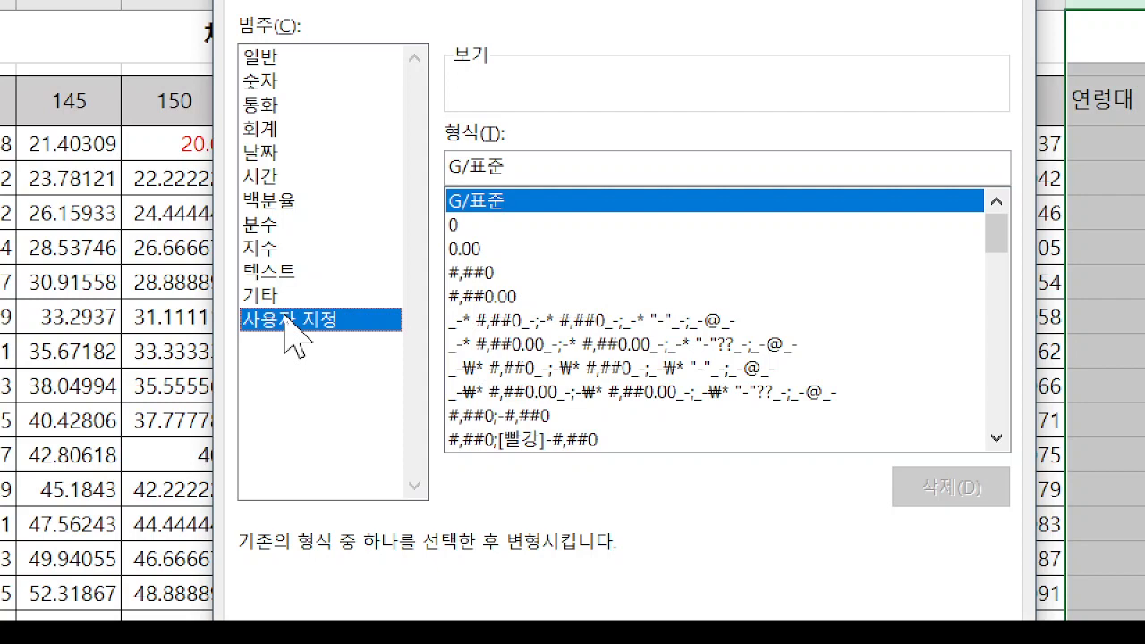
pyautogui.moveTo(516, 166); pyautogui.dragTo(428, 167)
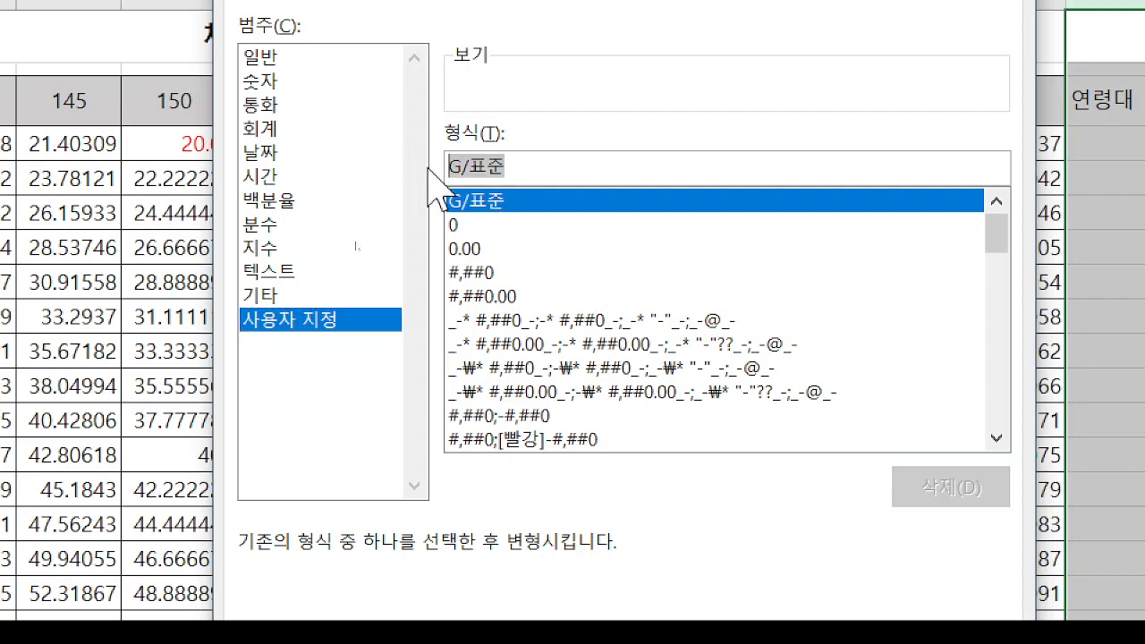
pyautogui.write('#')
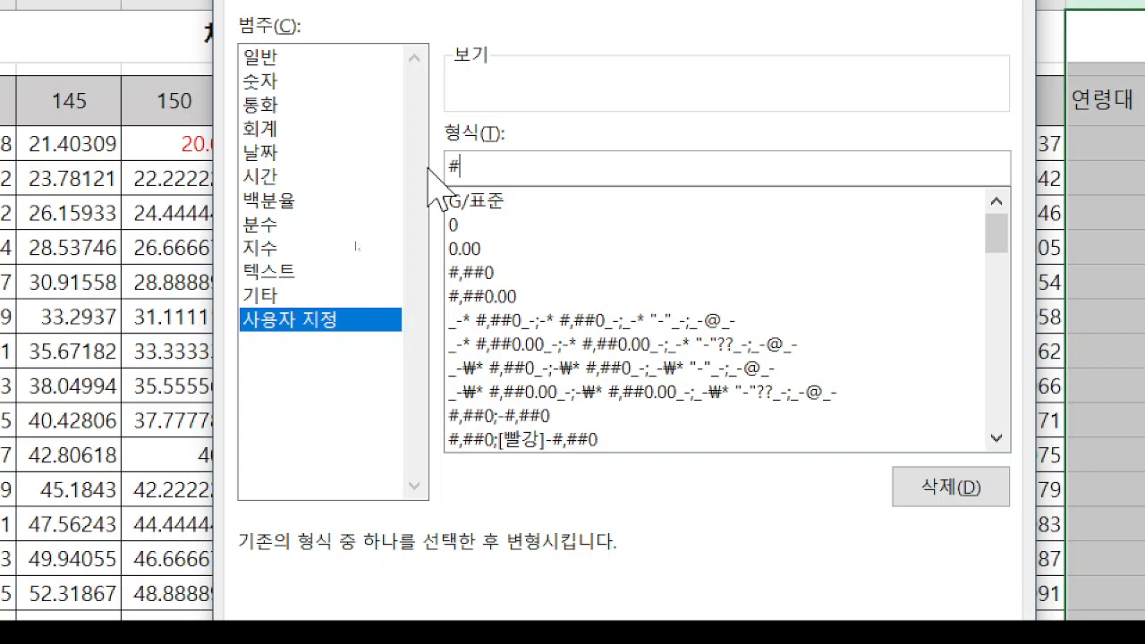
pyautogui.write('"대"')
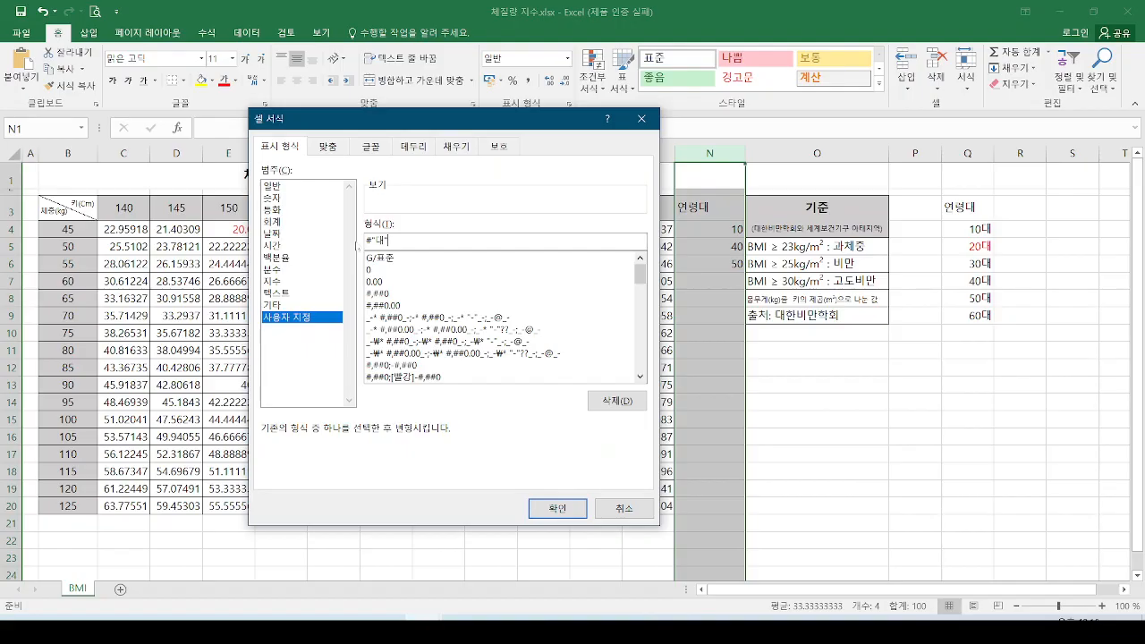
pyautogui.press('Return')
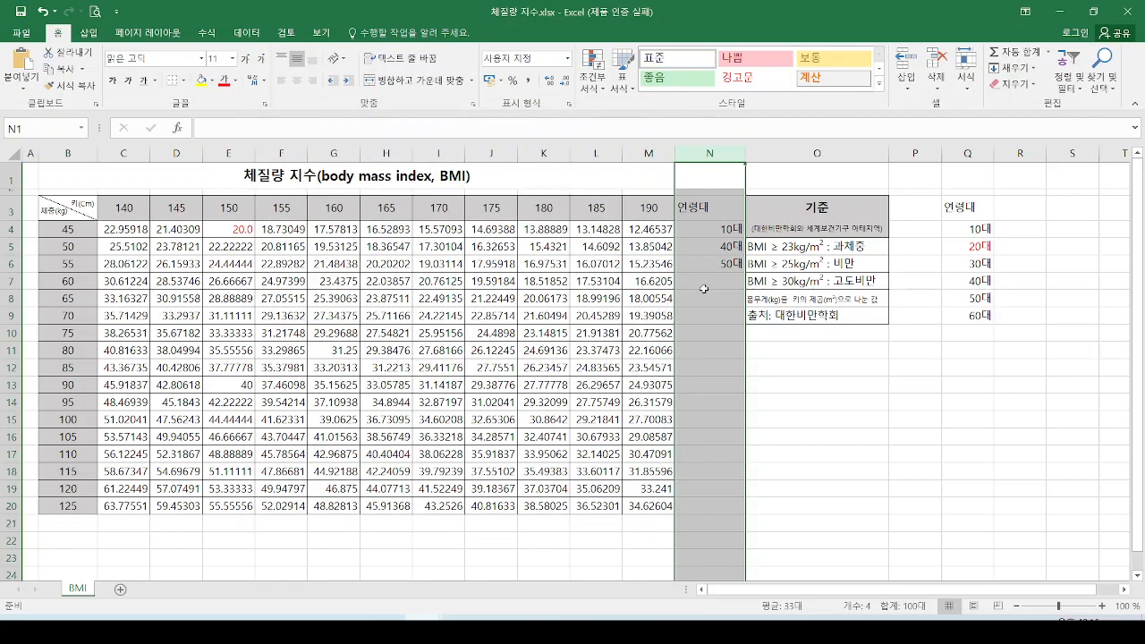
# Step: Choose 30대 for N7, 50대 for N8 and 60대 for N9 from the cells' validation lists
pyautogui.click(723, 241)
pyautogui.click(723, 280)
pyautogui.click(724, 301)
pyautogui.click(723, 335)
pyautogui.click(723, 283)
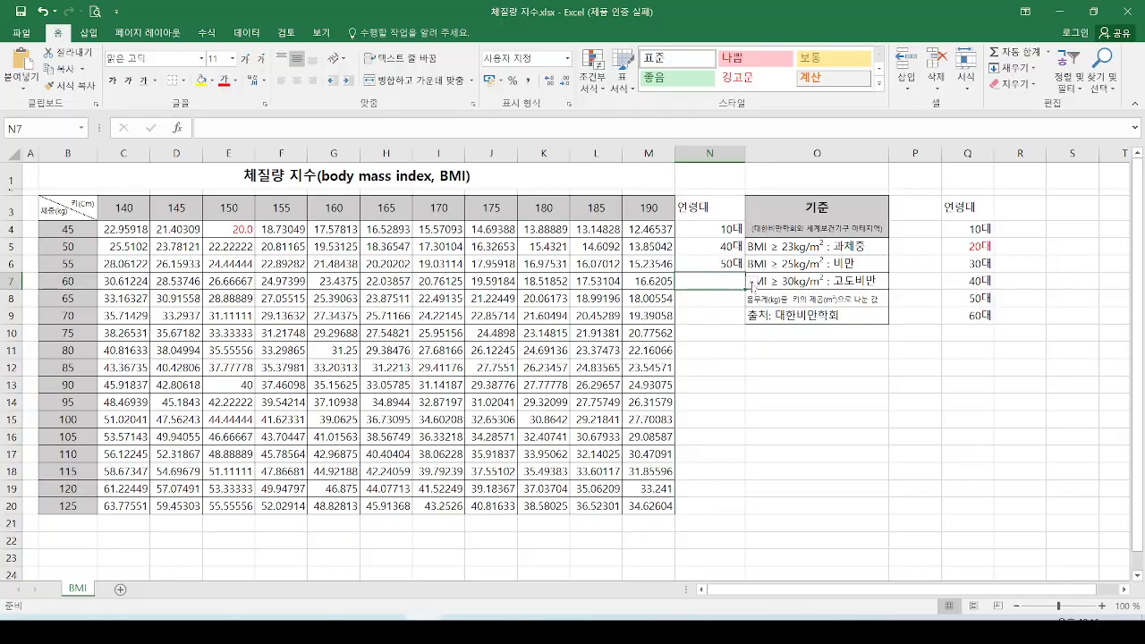
pyautogui.click(784, 230)
pyautogui.click(723, 319)
pyautogui.click(727, 301)
pyautogui.click(751, 299)
pyautogui.click(720, 360)
pyautogui.click(727, 318)
pyautogui.click(751, 316)
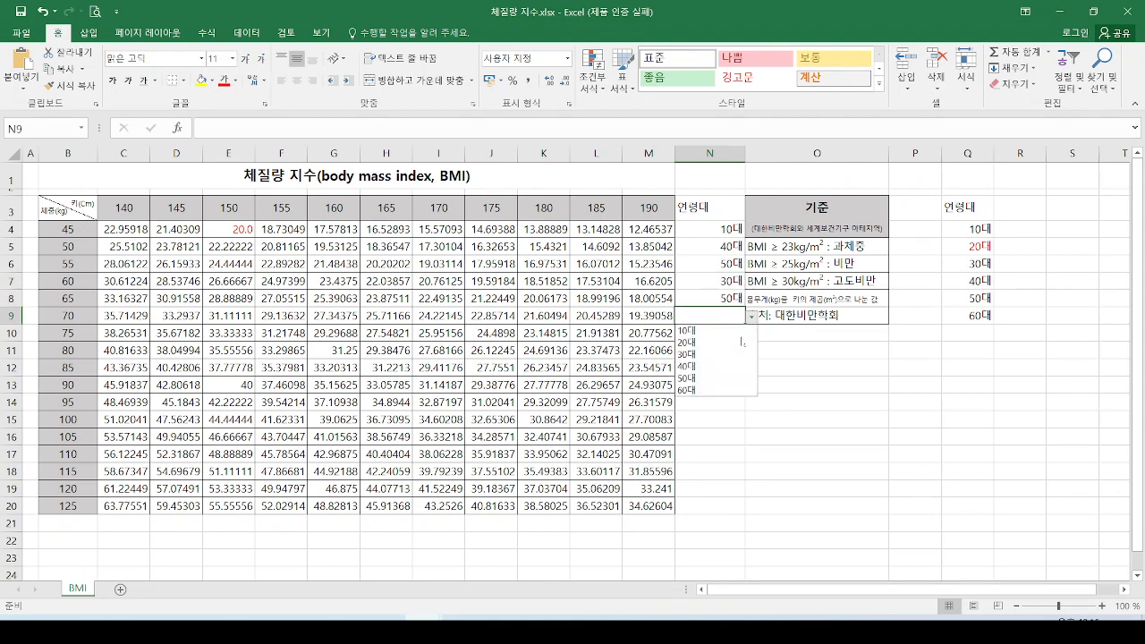
pyautogui.click(721, 389)
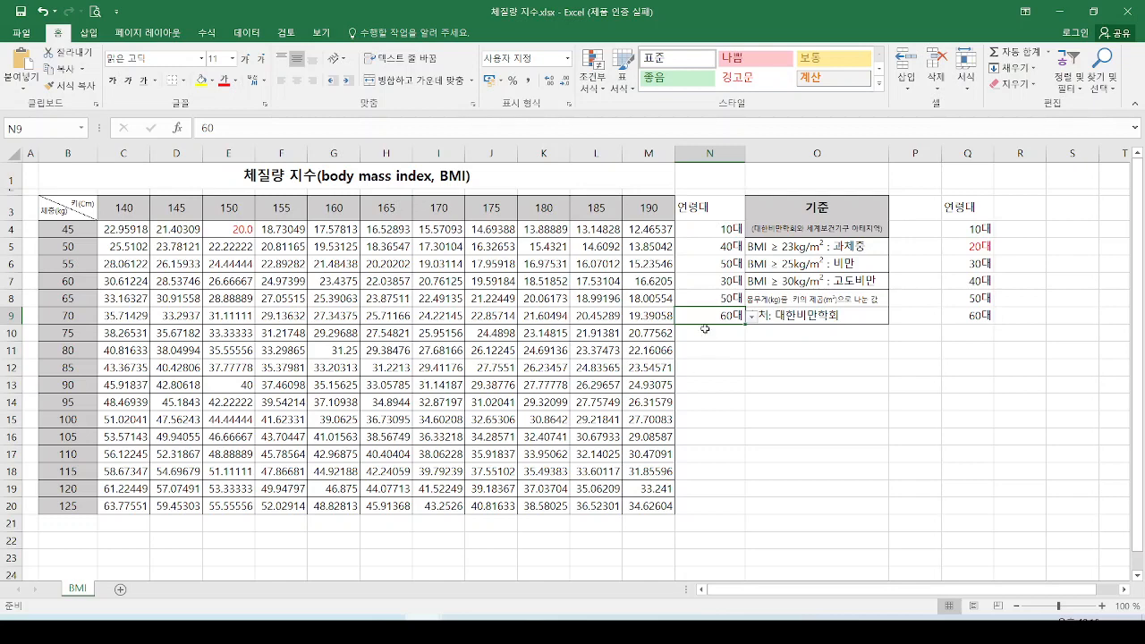
pyautogui.moveTo(736, 215)
pyautogui.mouseDown()
pyautogui.moveTo(745, 321)
pyautogui.moveTo(707, 269)
pyautogui.moveTo(395, 219)
pyautogui.moveTo(204, 117)
pyautogui.moveTo(269, 144)
pyautogui.moveTo(266, 111)
pyautogui.mouseUp()
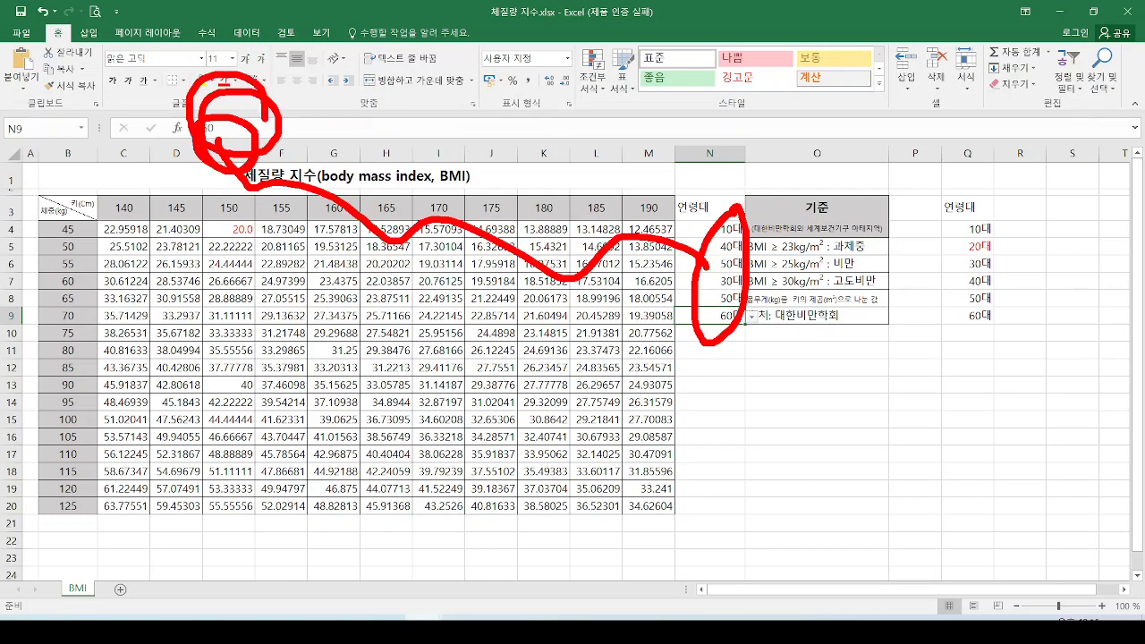
pyautogui.press('e')
pyautogui.moveTo(713, 208); pyautogui.dragTo(757, 354)
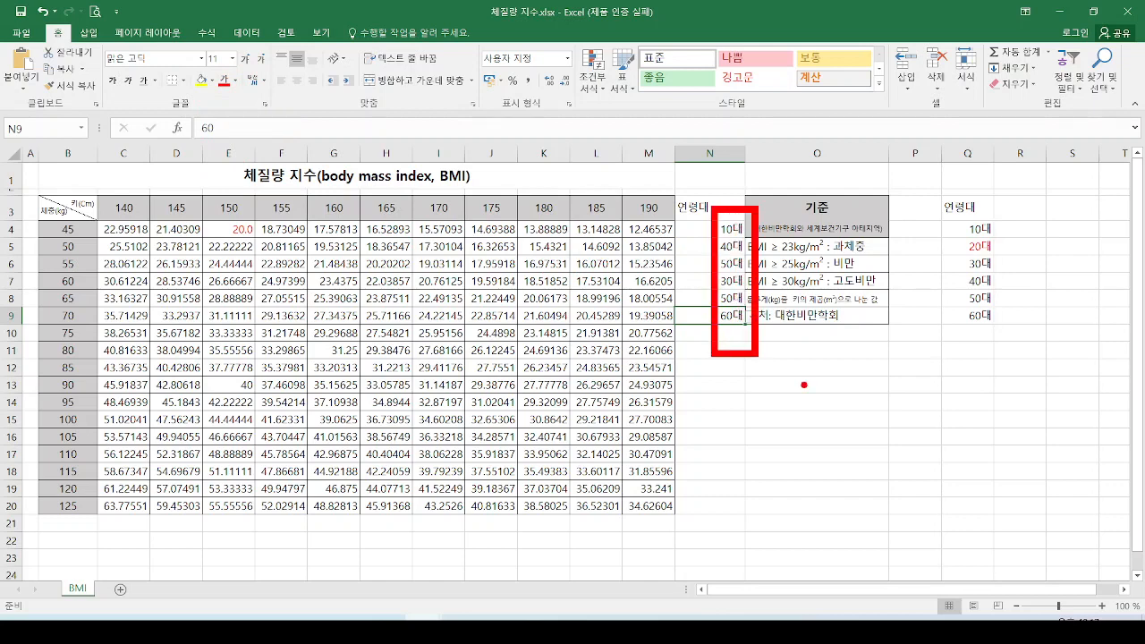